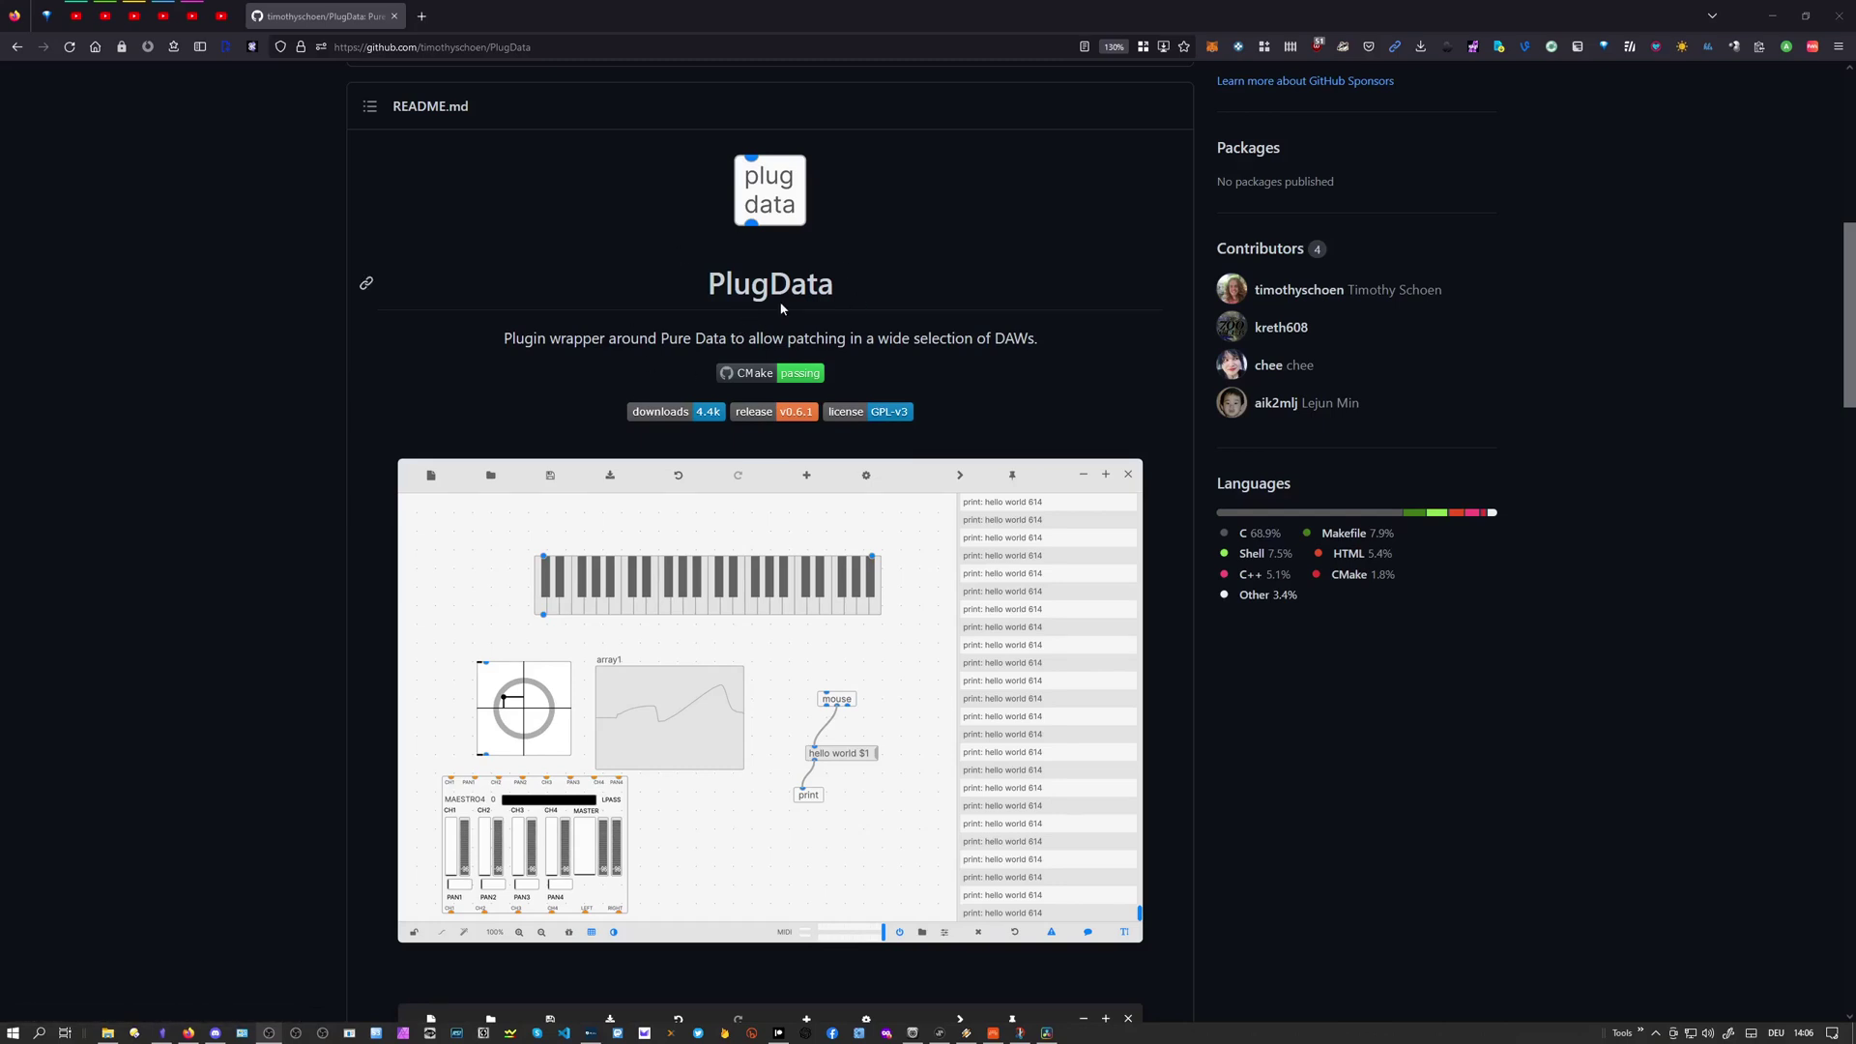
Highlight the PlugData repository's one-line description and scroll through the repository page
drag(504, 338, 1044, 340)
click(1049, 341)
scroll(756, 629, down, 2)
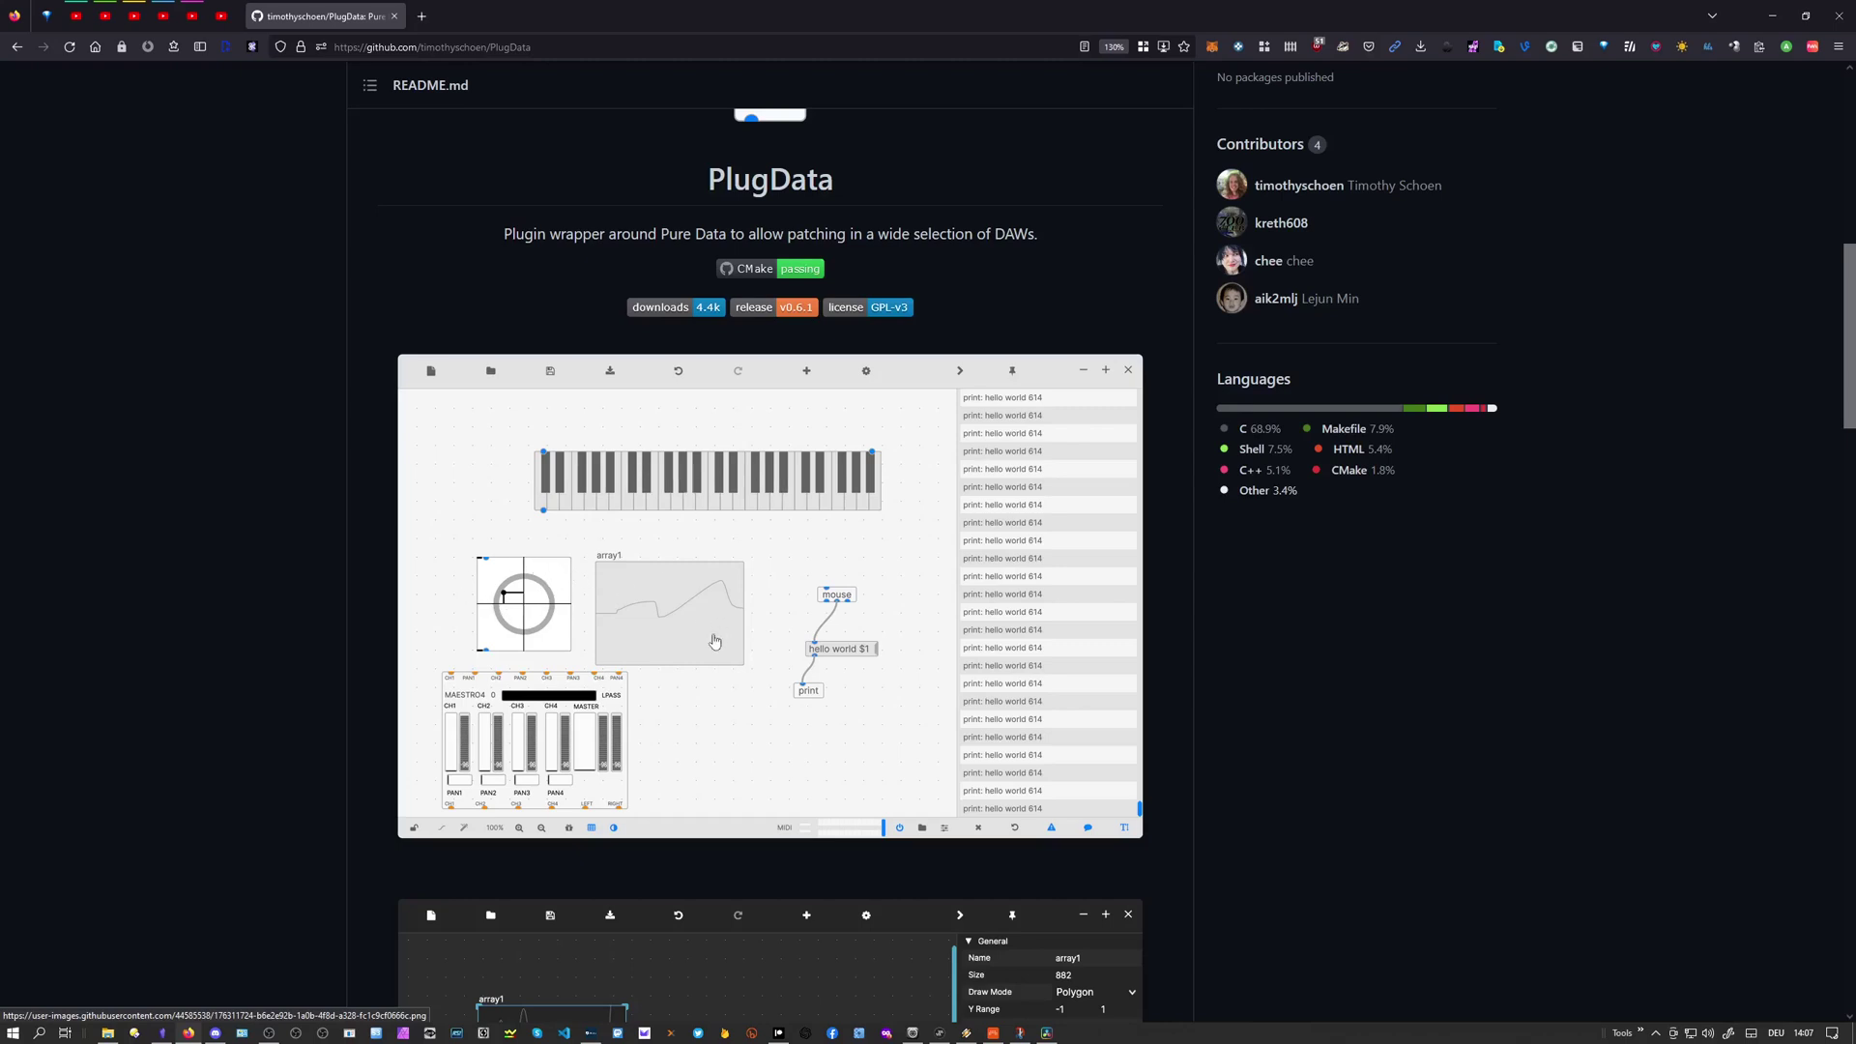
scroll(696, 669, down, 1)
scroll(696, 669, down, 4)
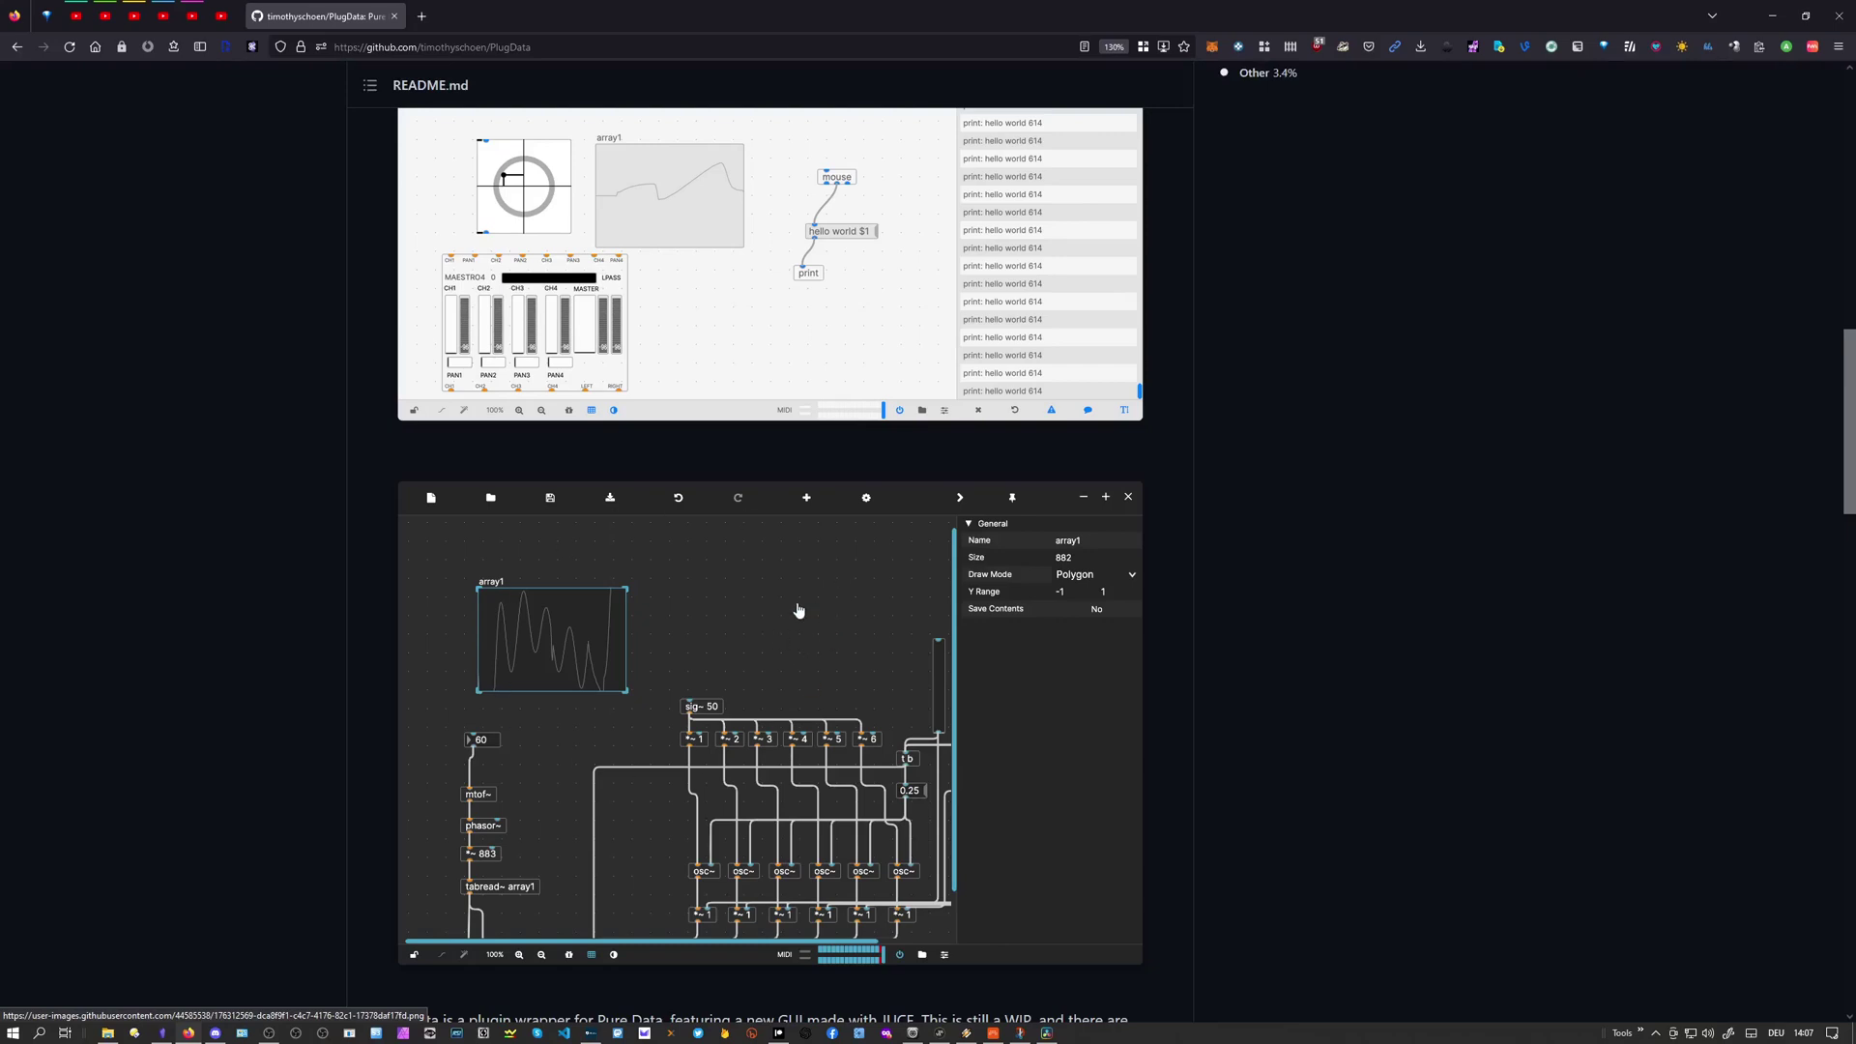
scroll(799, 610, up, 5)
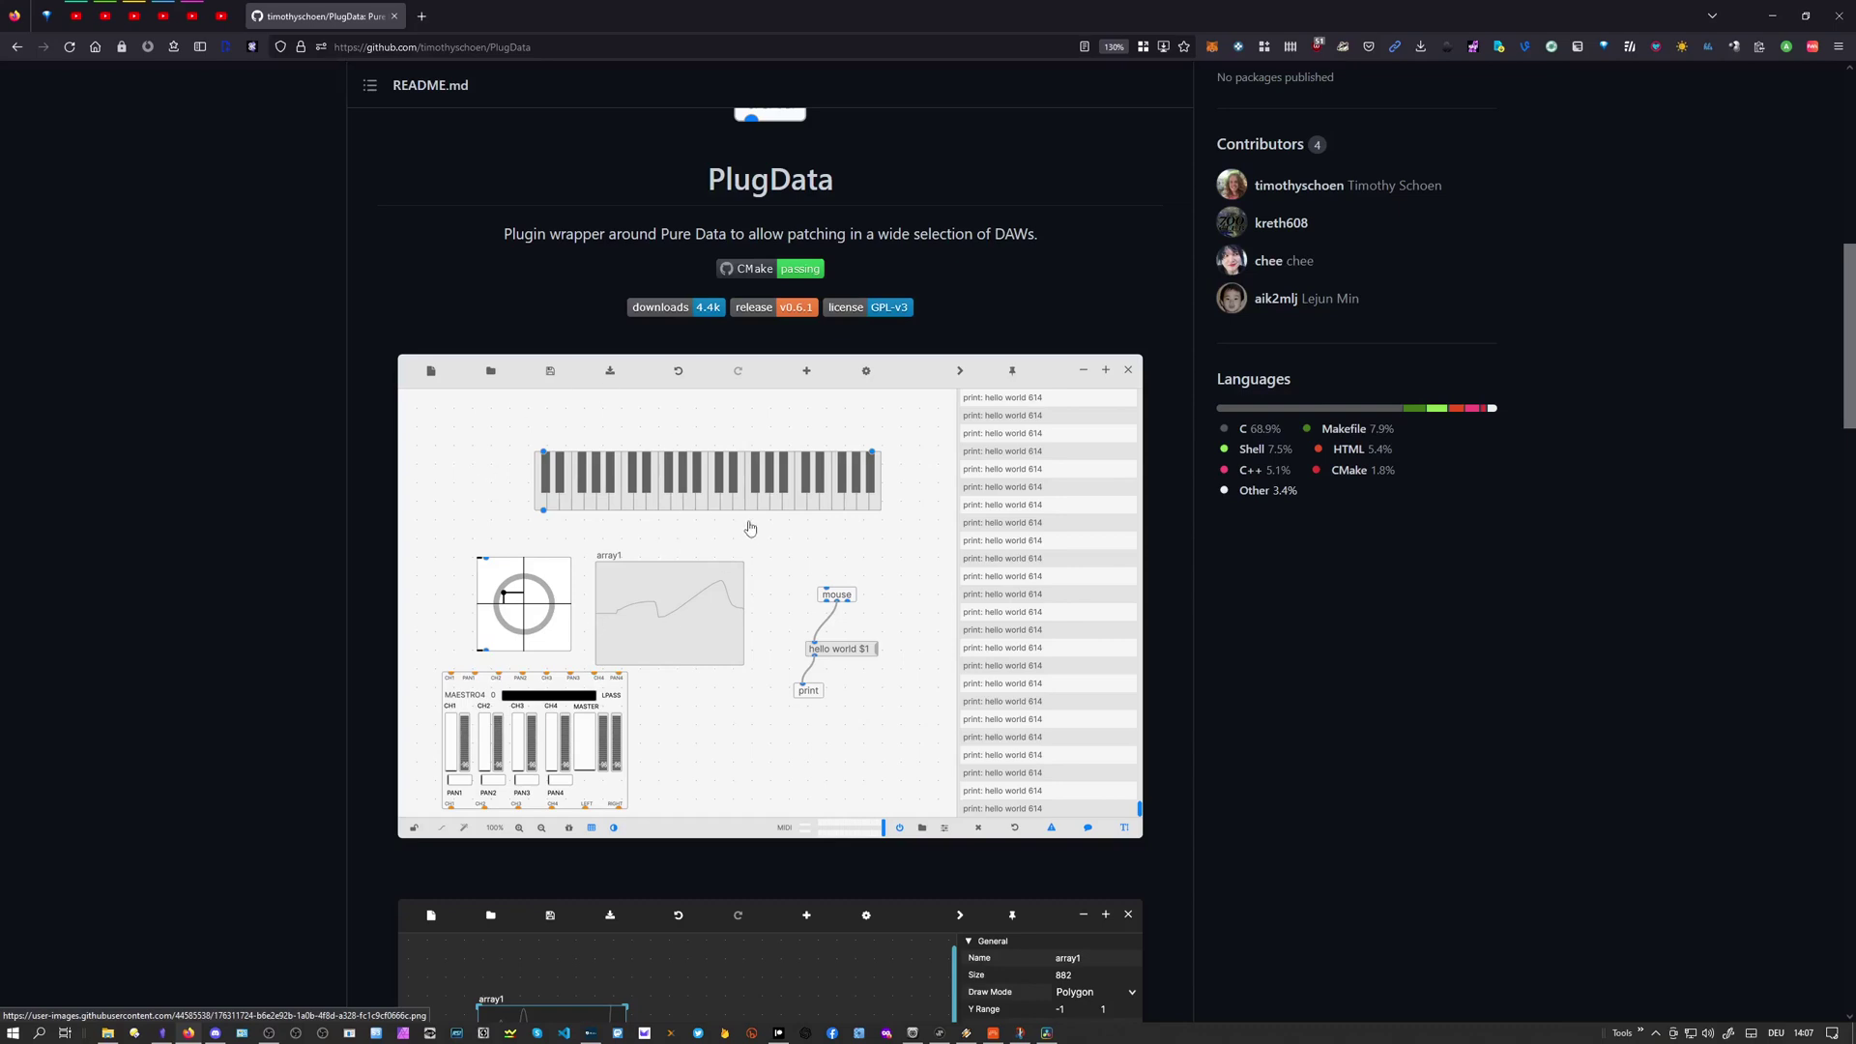
scroll(747, 528, up, 1)
scroll(748, 528, up, 10)
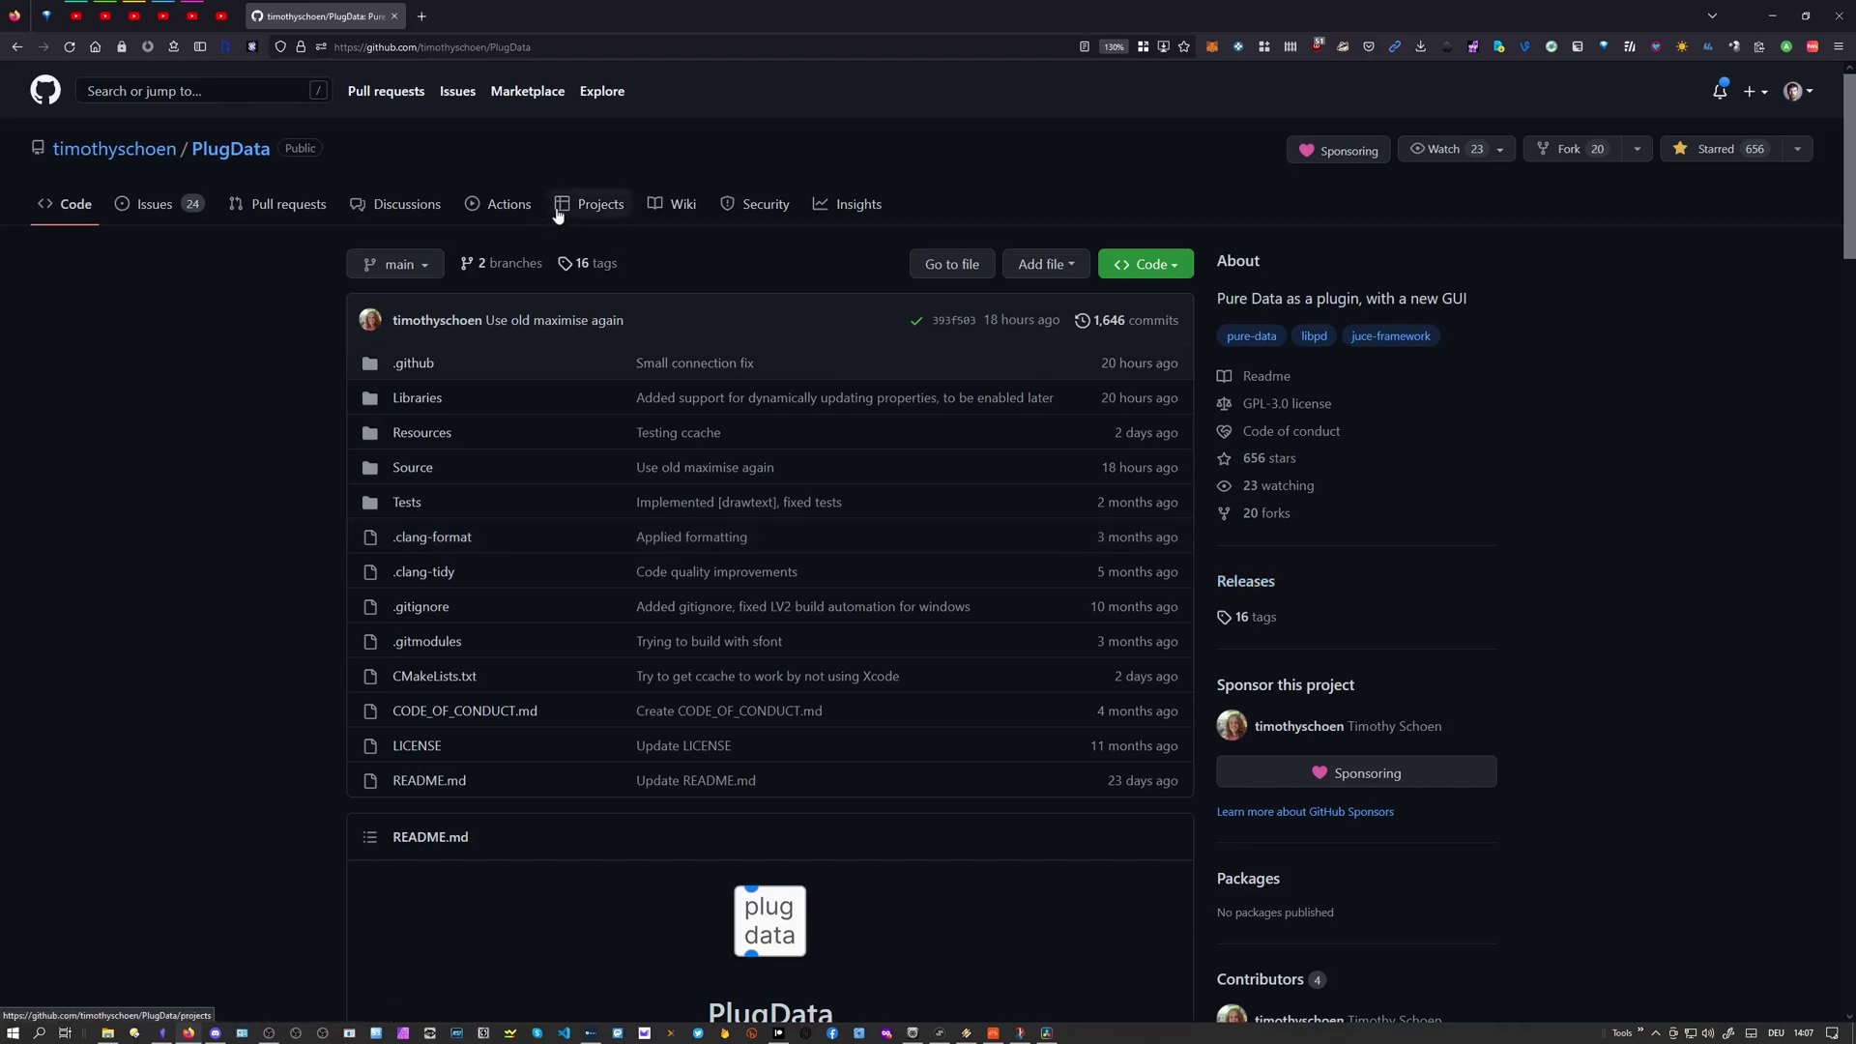
Open the 'Use old maximise again' workflow run from Actions and scroll to its artifacts
click(500, 212)
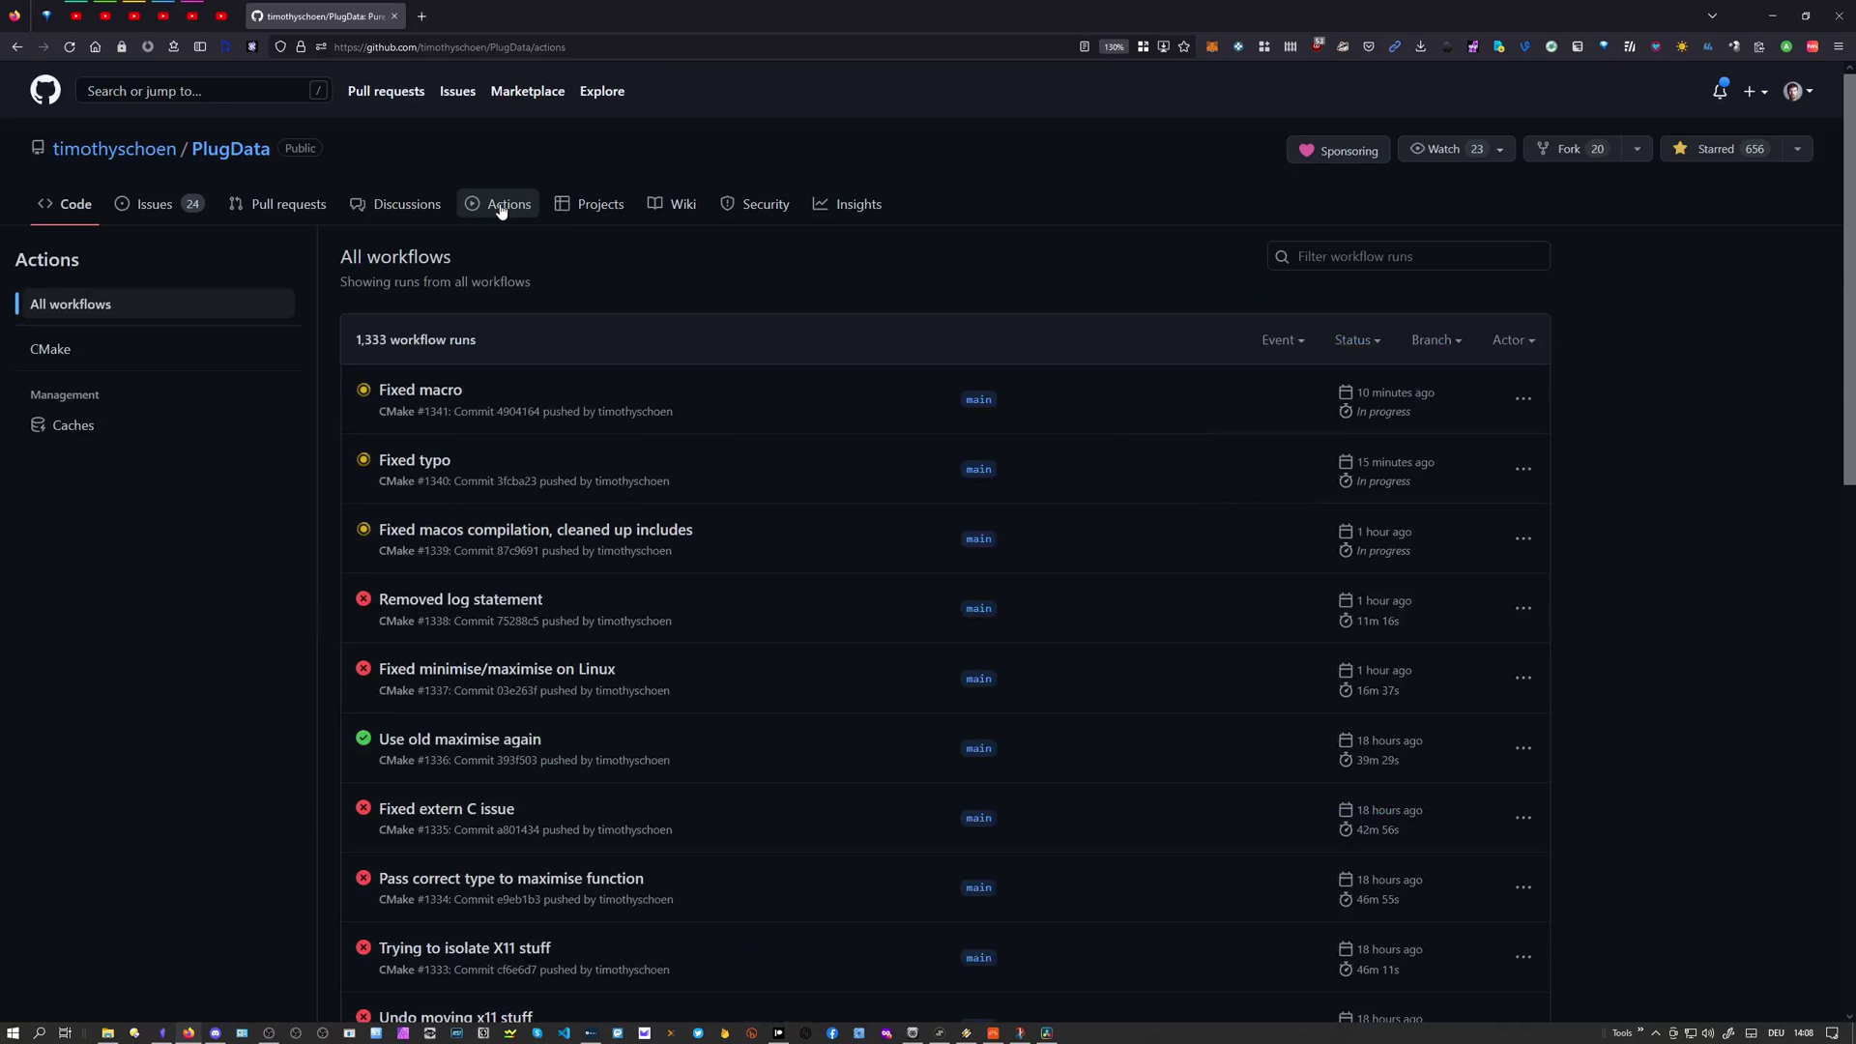
scroll(416, 387, down, 3)
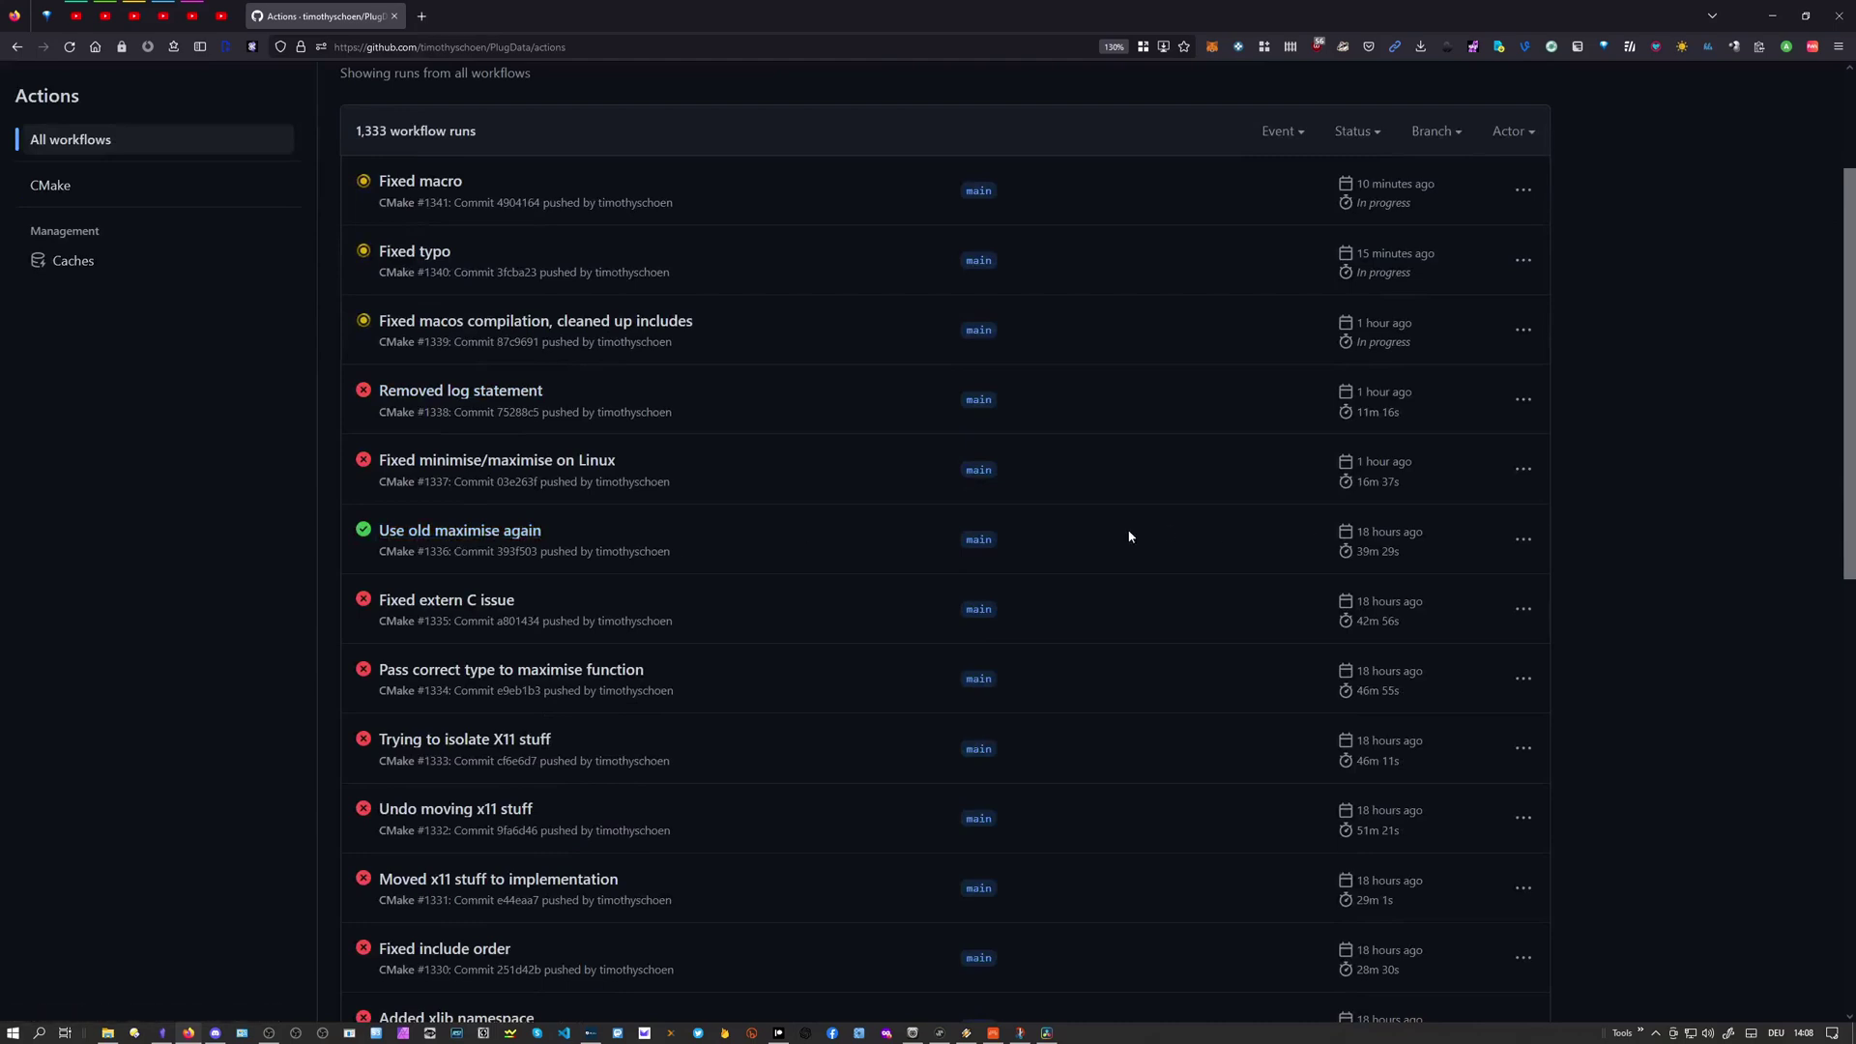
click(394, 540)
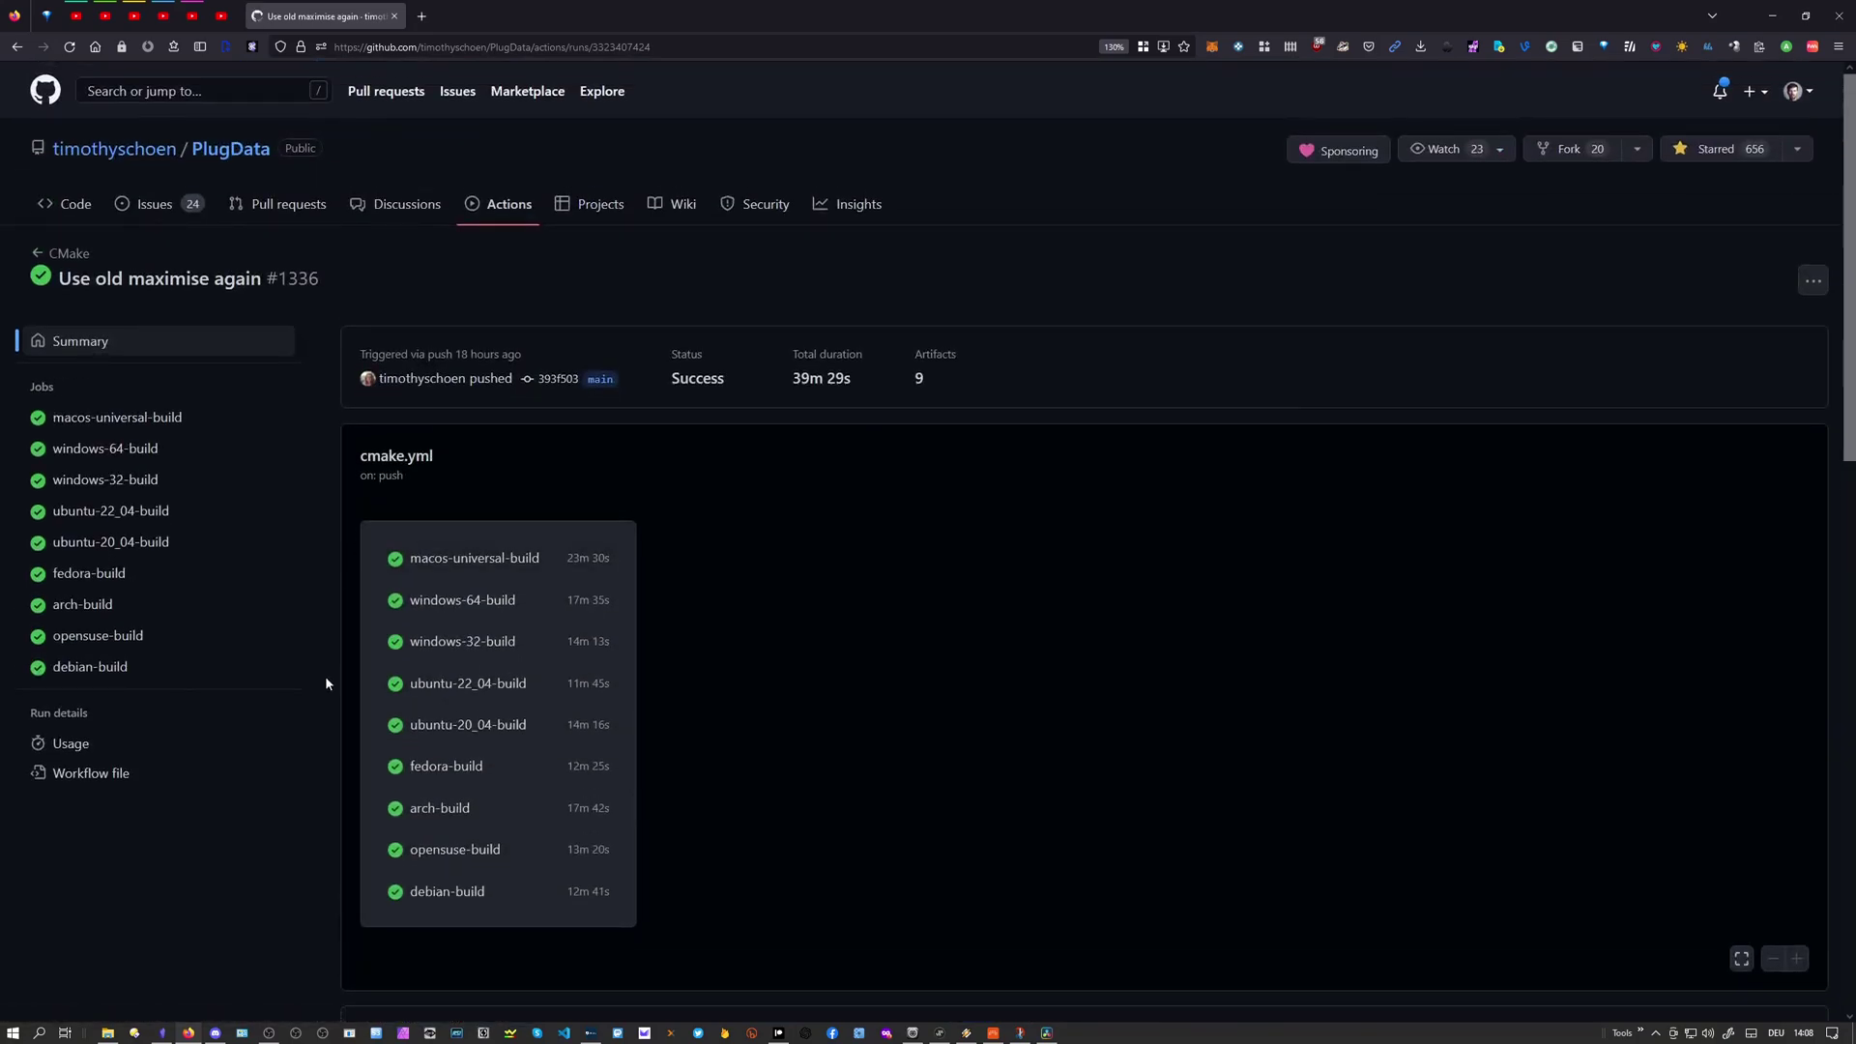
scroll(301, 803, down, 10)
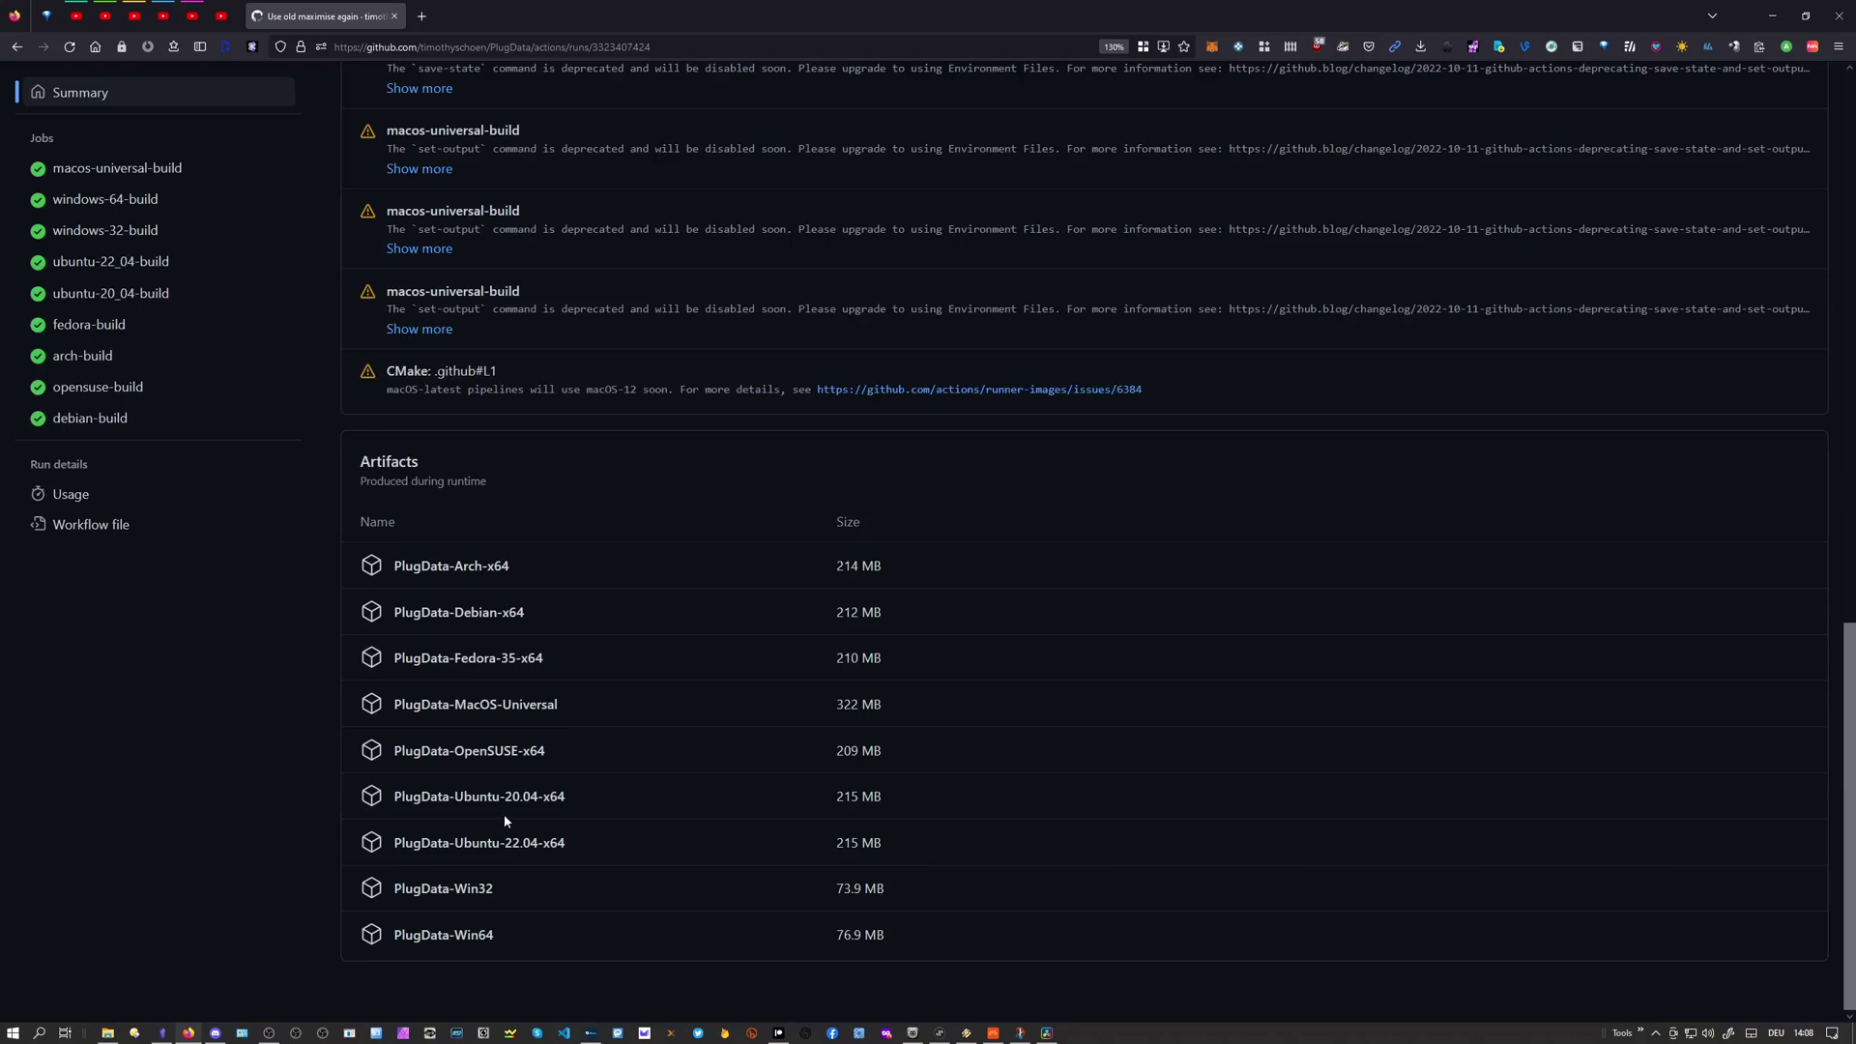
In Bitwig, search the device browser for 'plug' and insert PlugData on the instrument track
click(993, 1033)
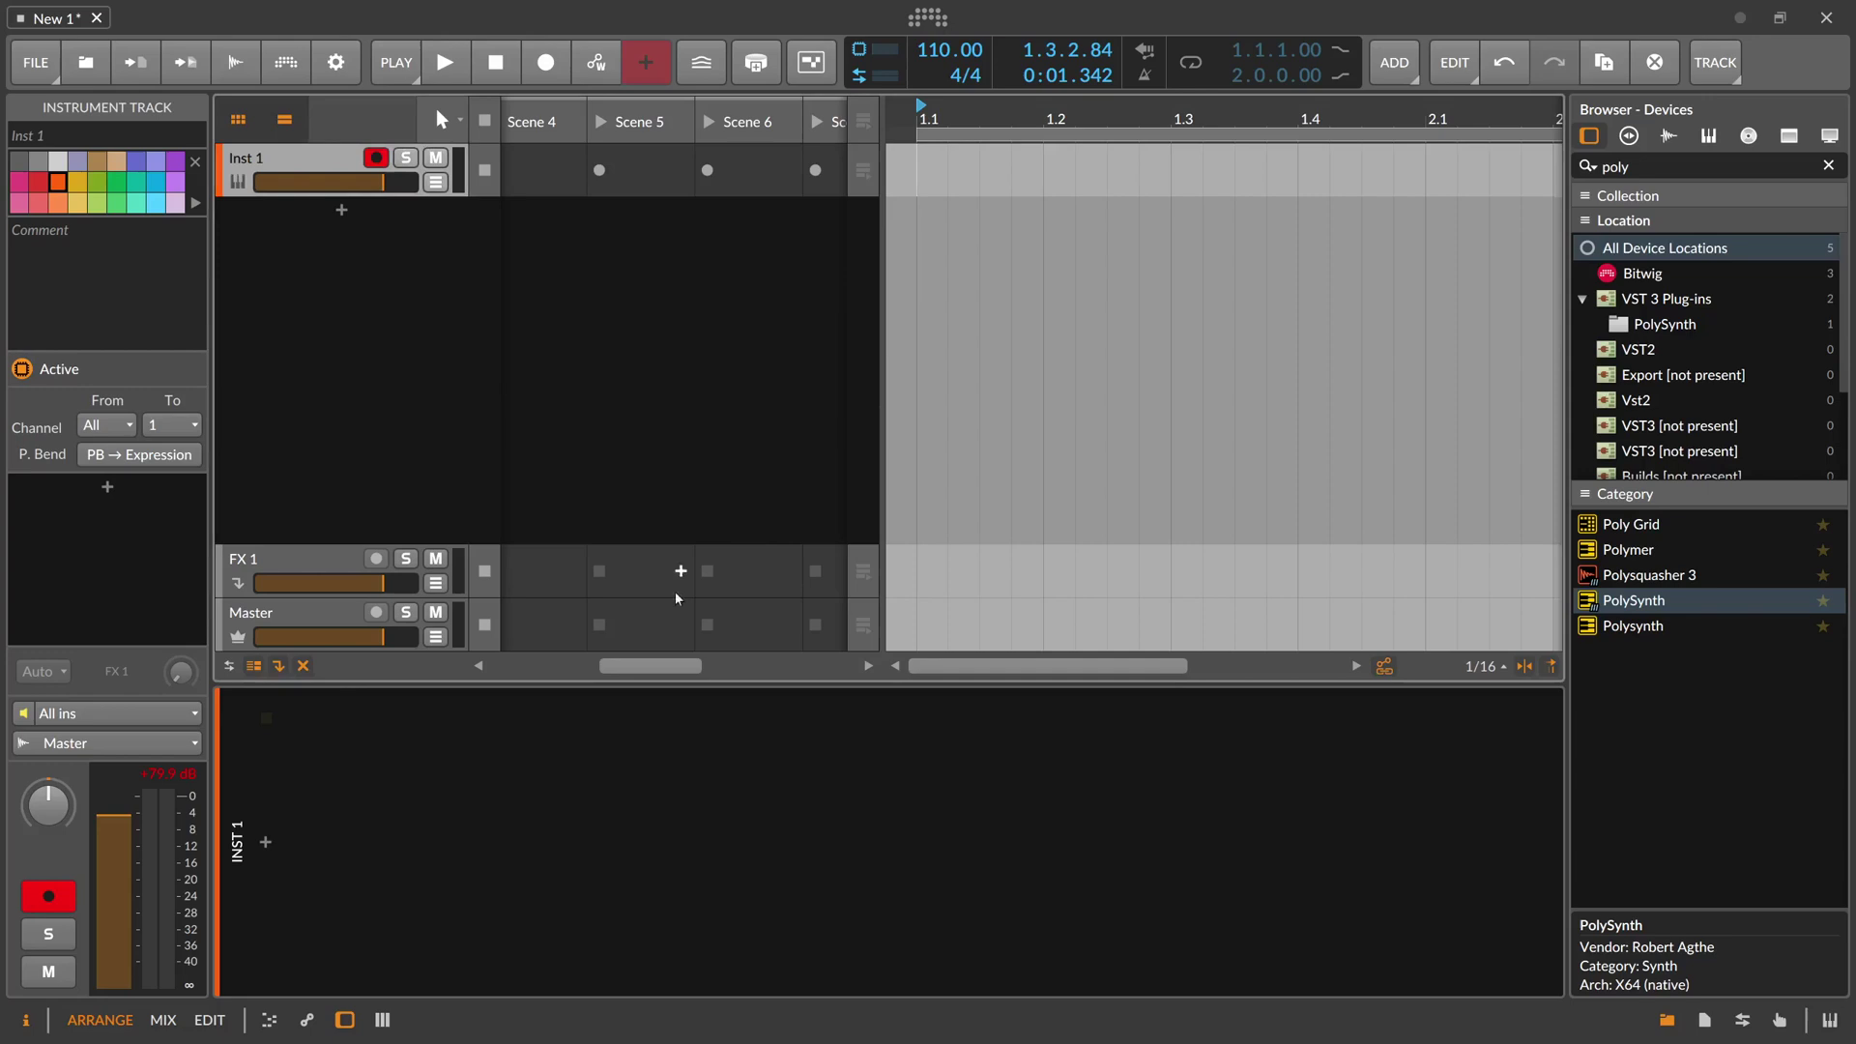
drag(649, 665, 543, 665)
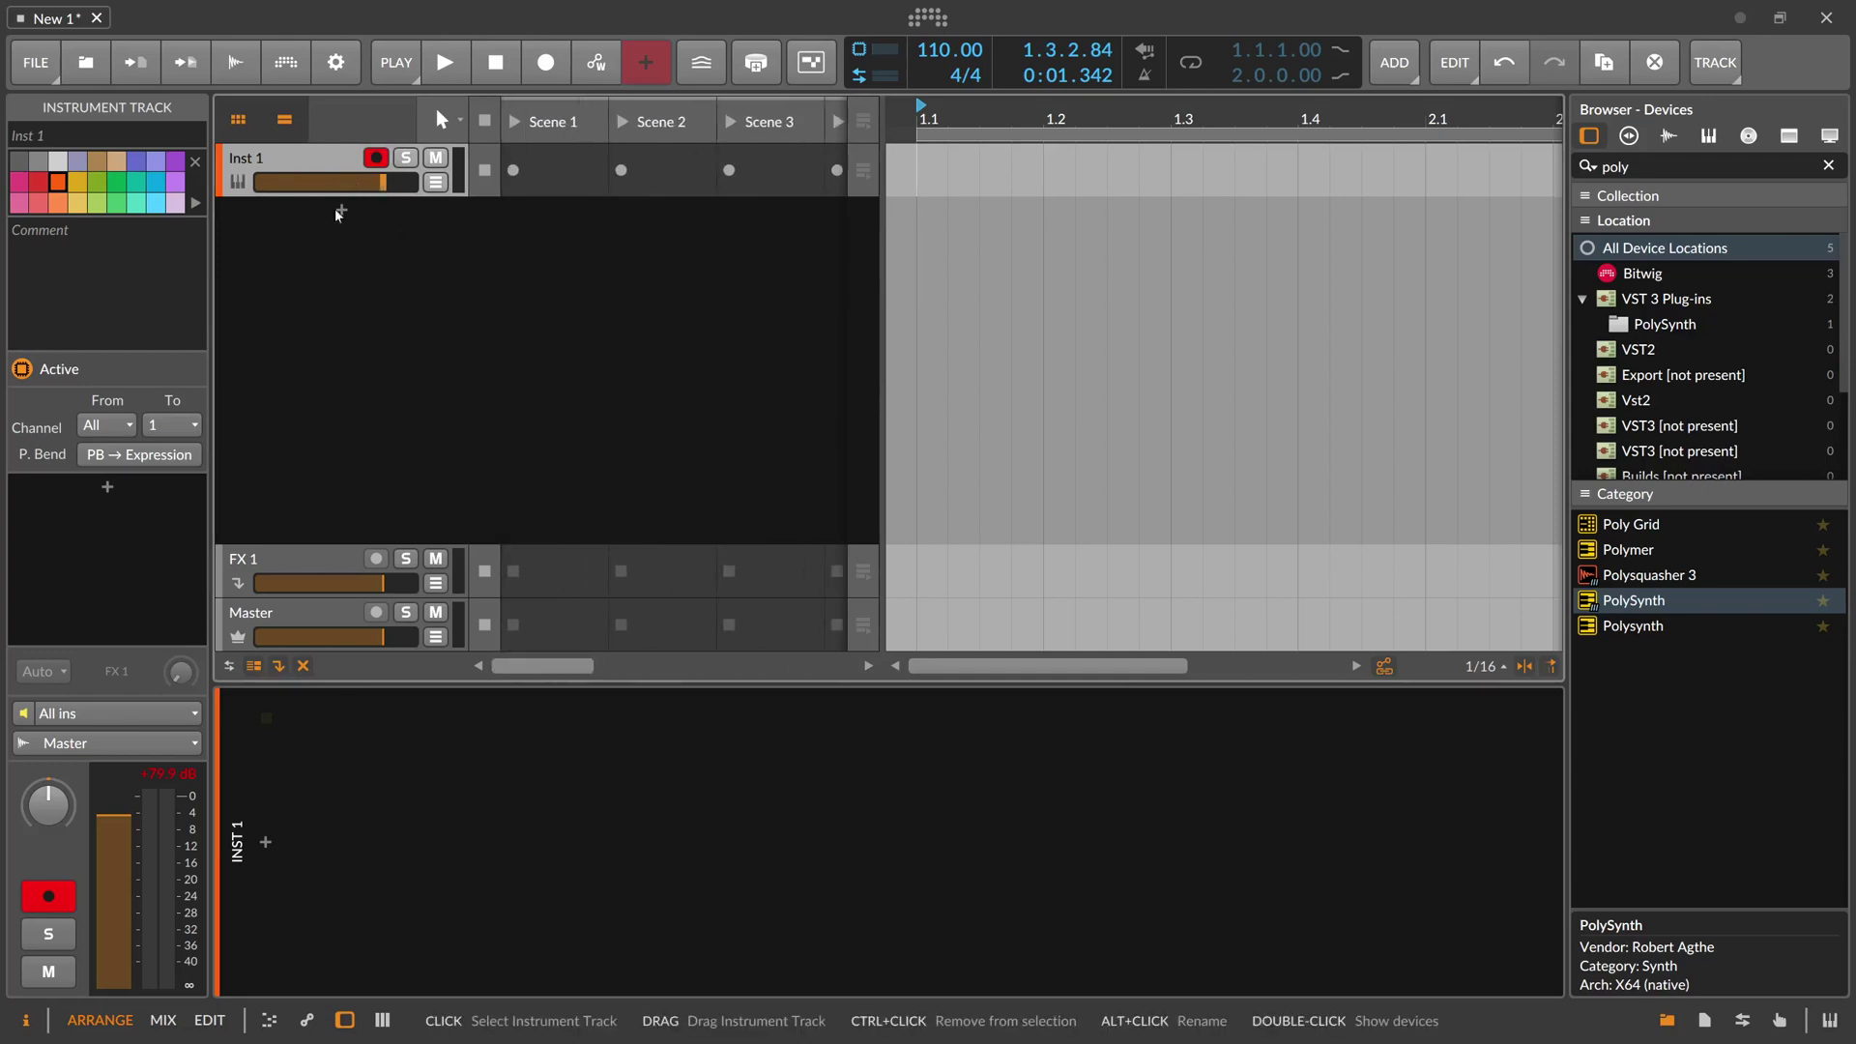
click(266, 842)
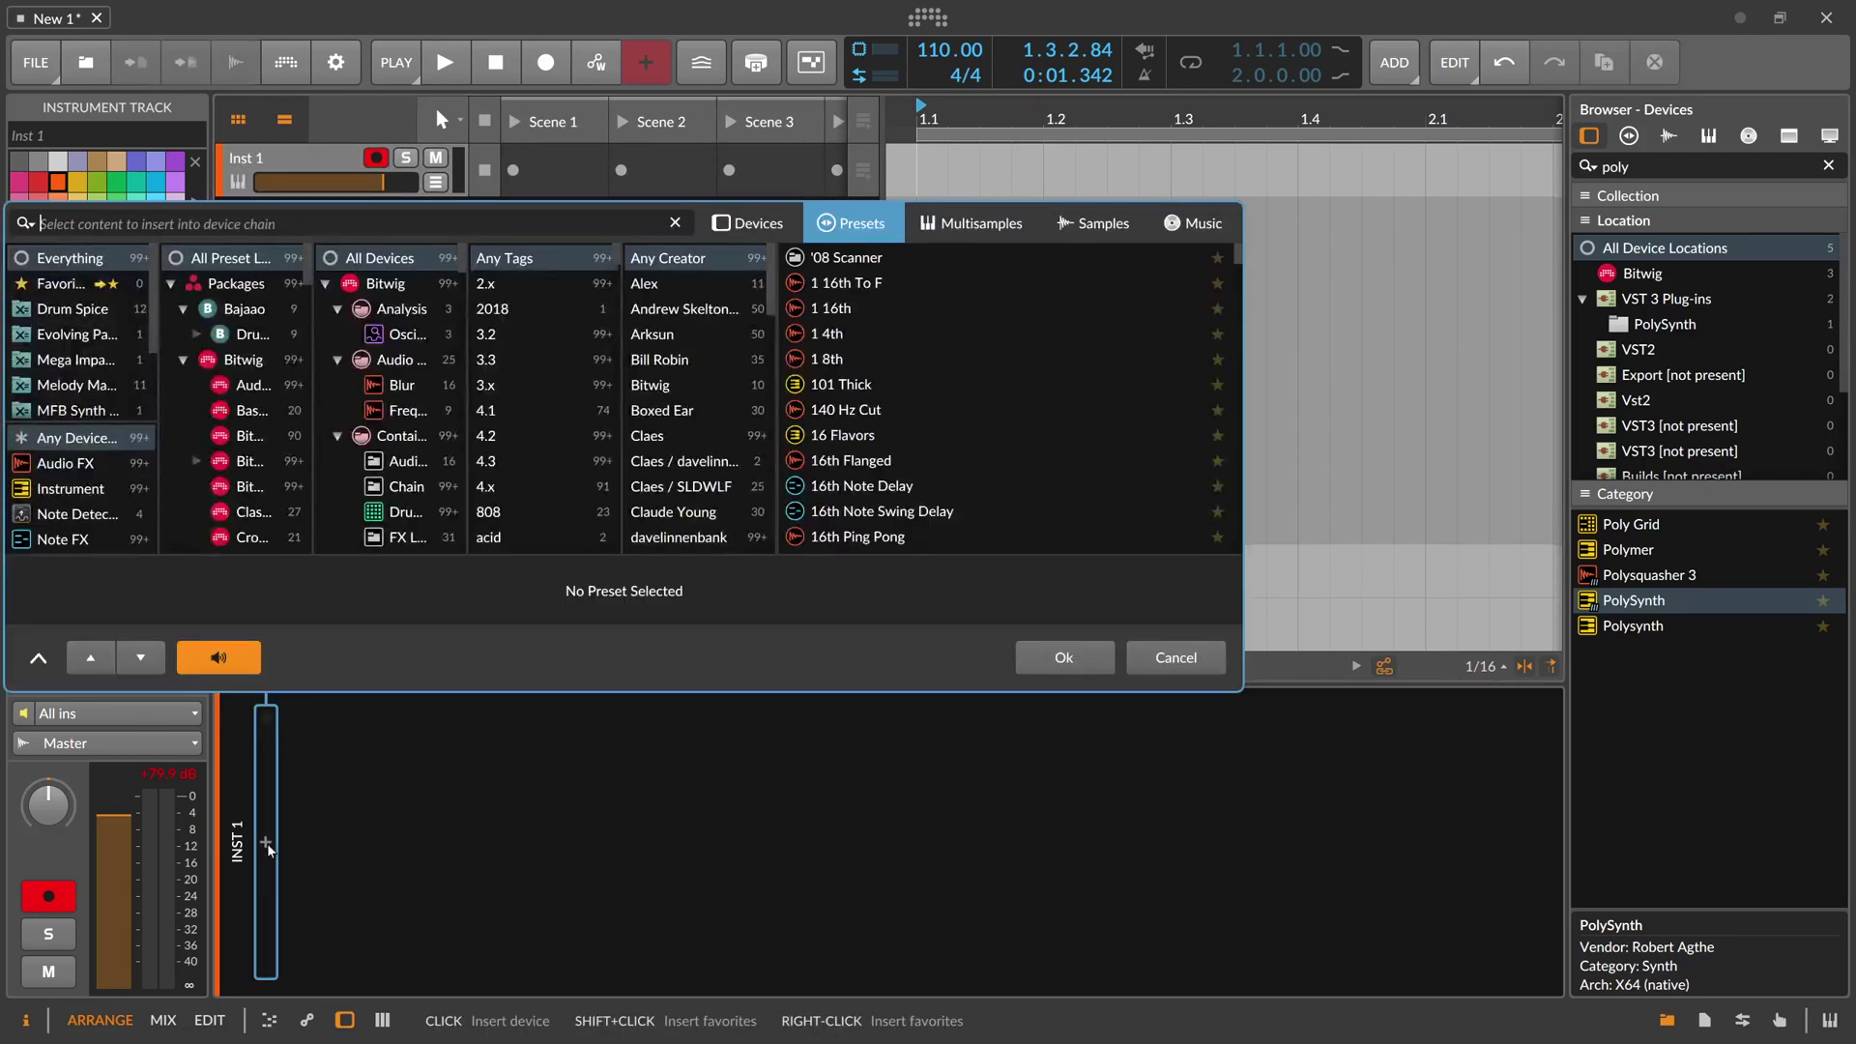
text(plug)
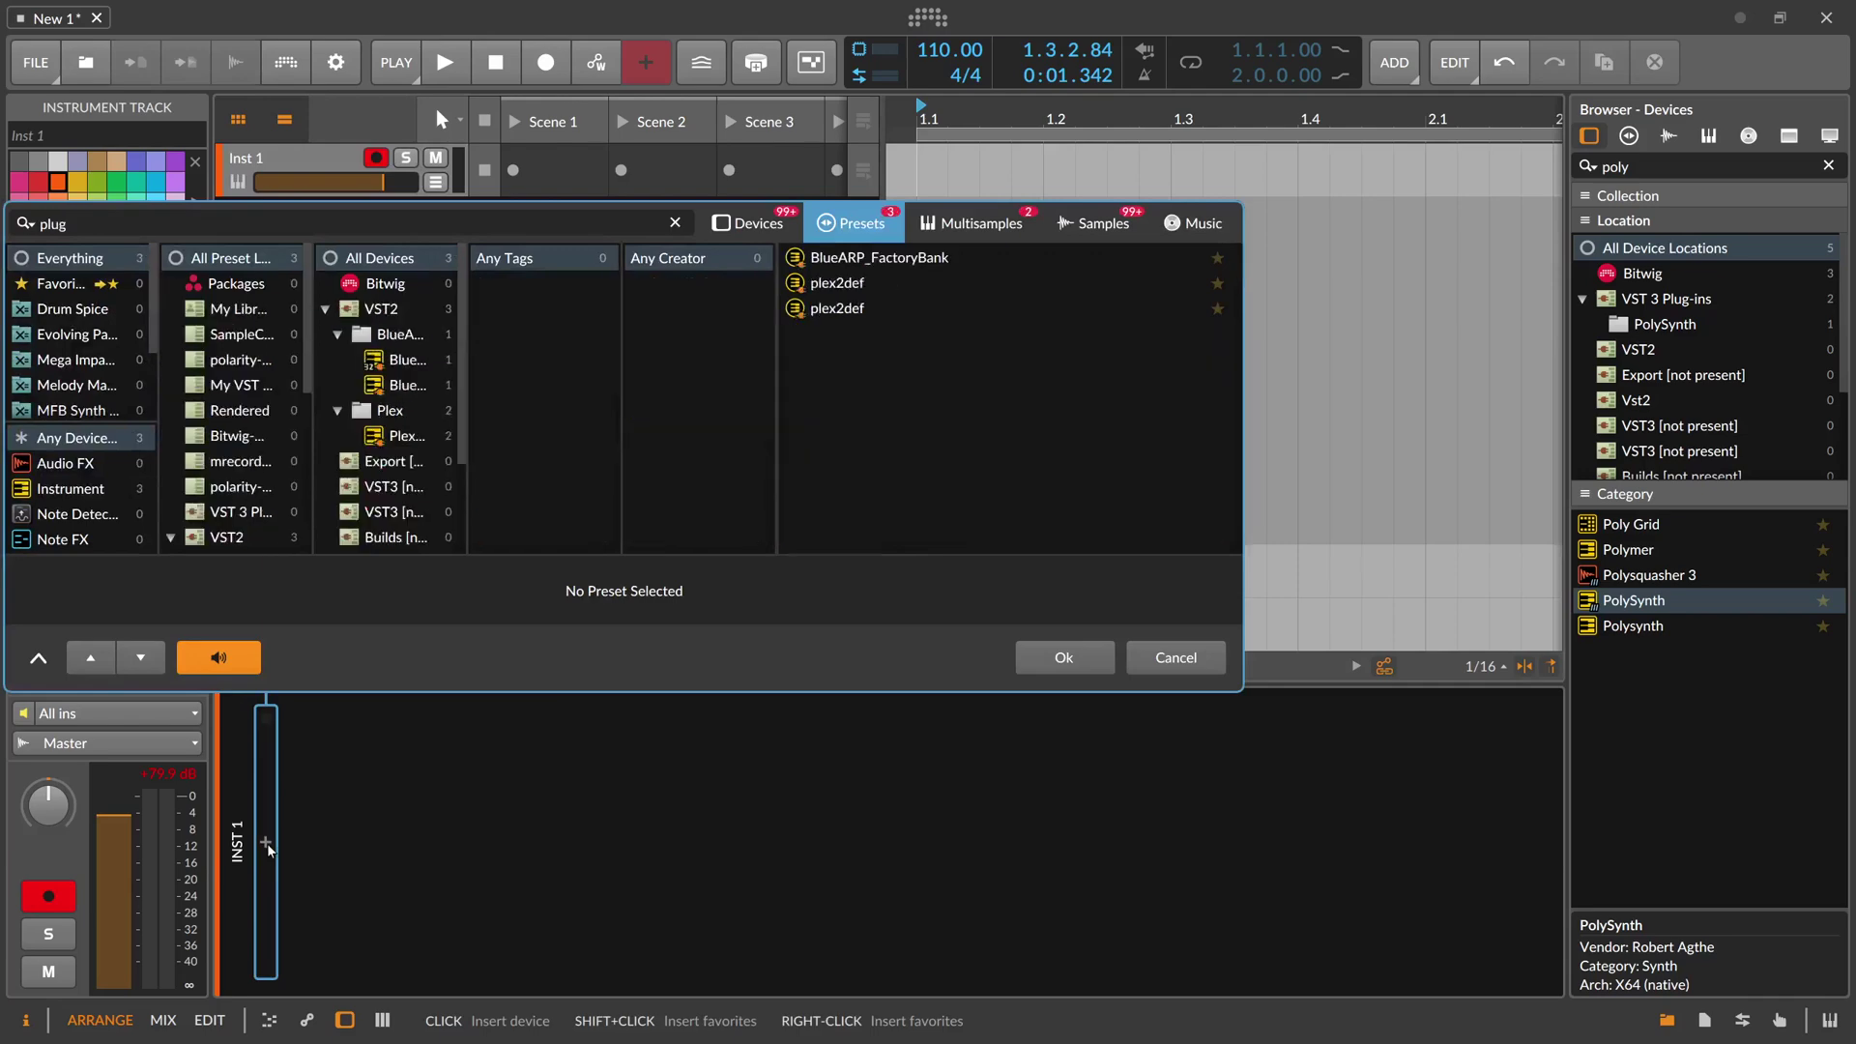
click(748, 222)
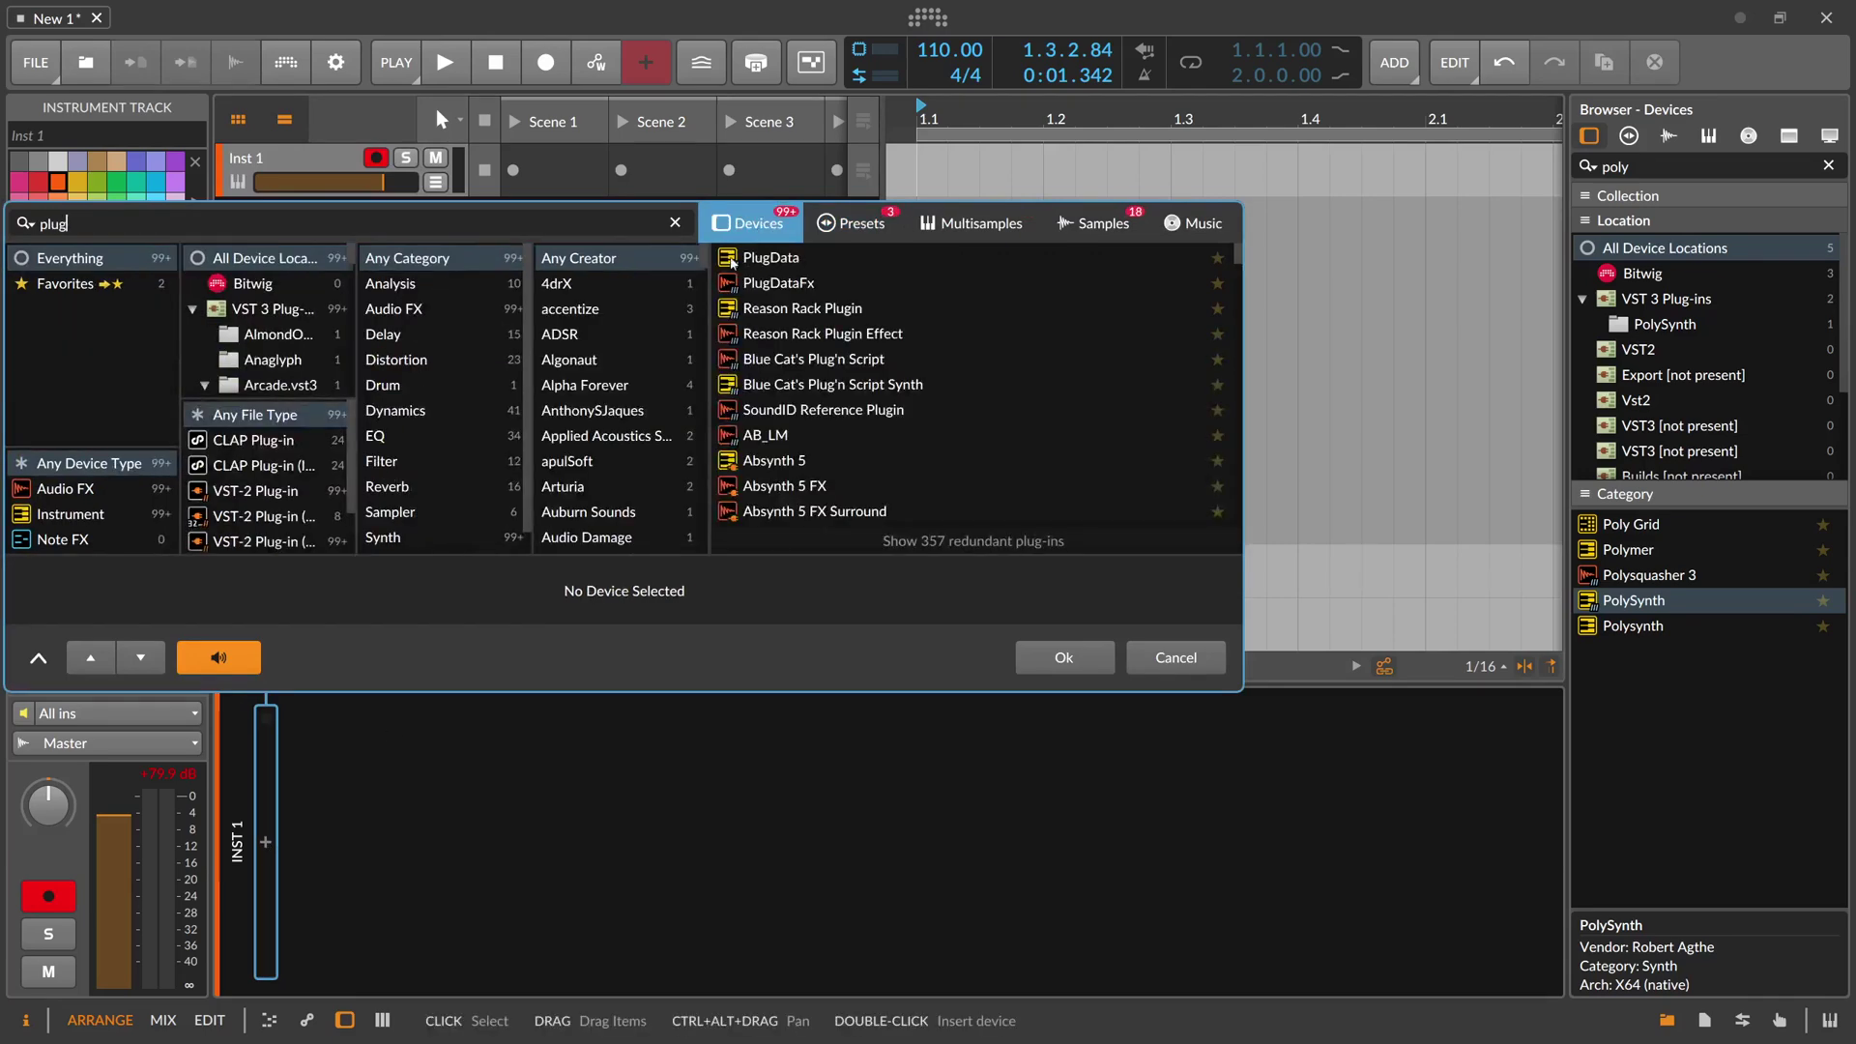
double_click(764, 257)
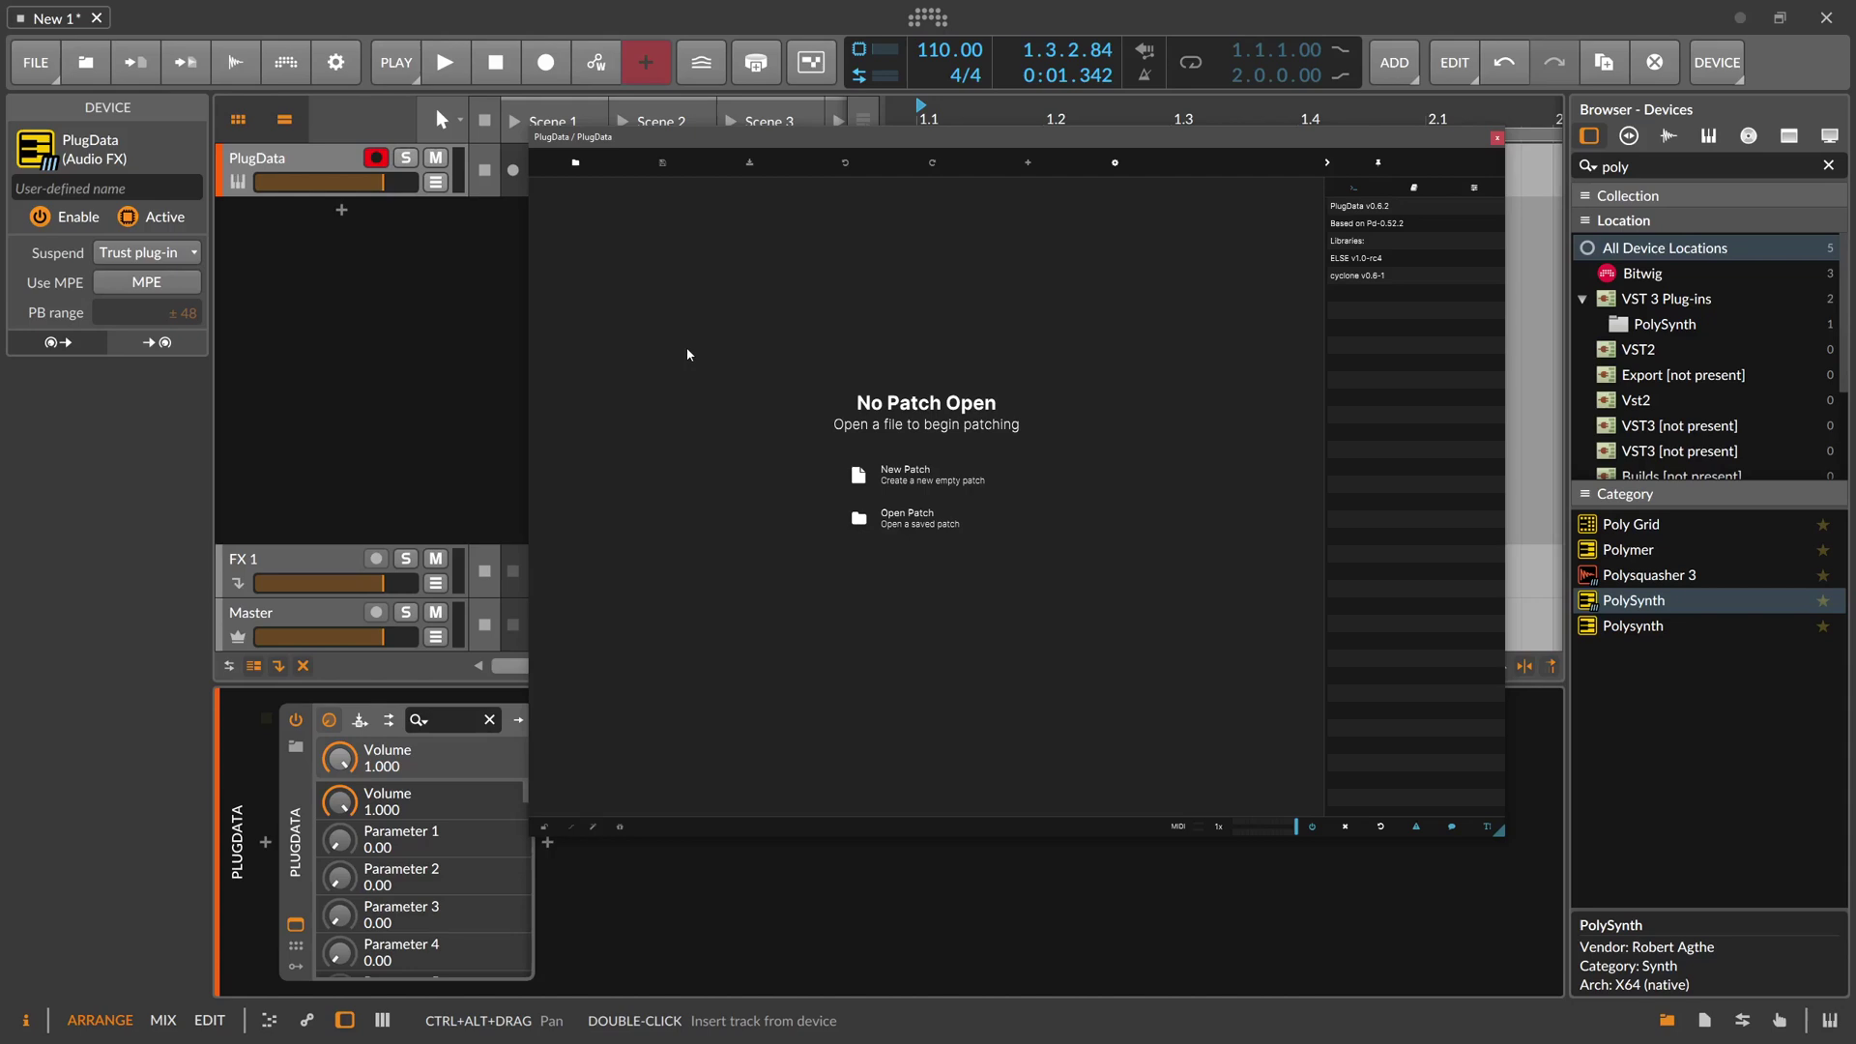
drag(659, 146, 597, 139)
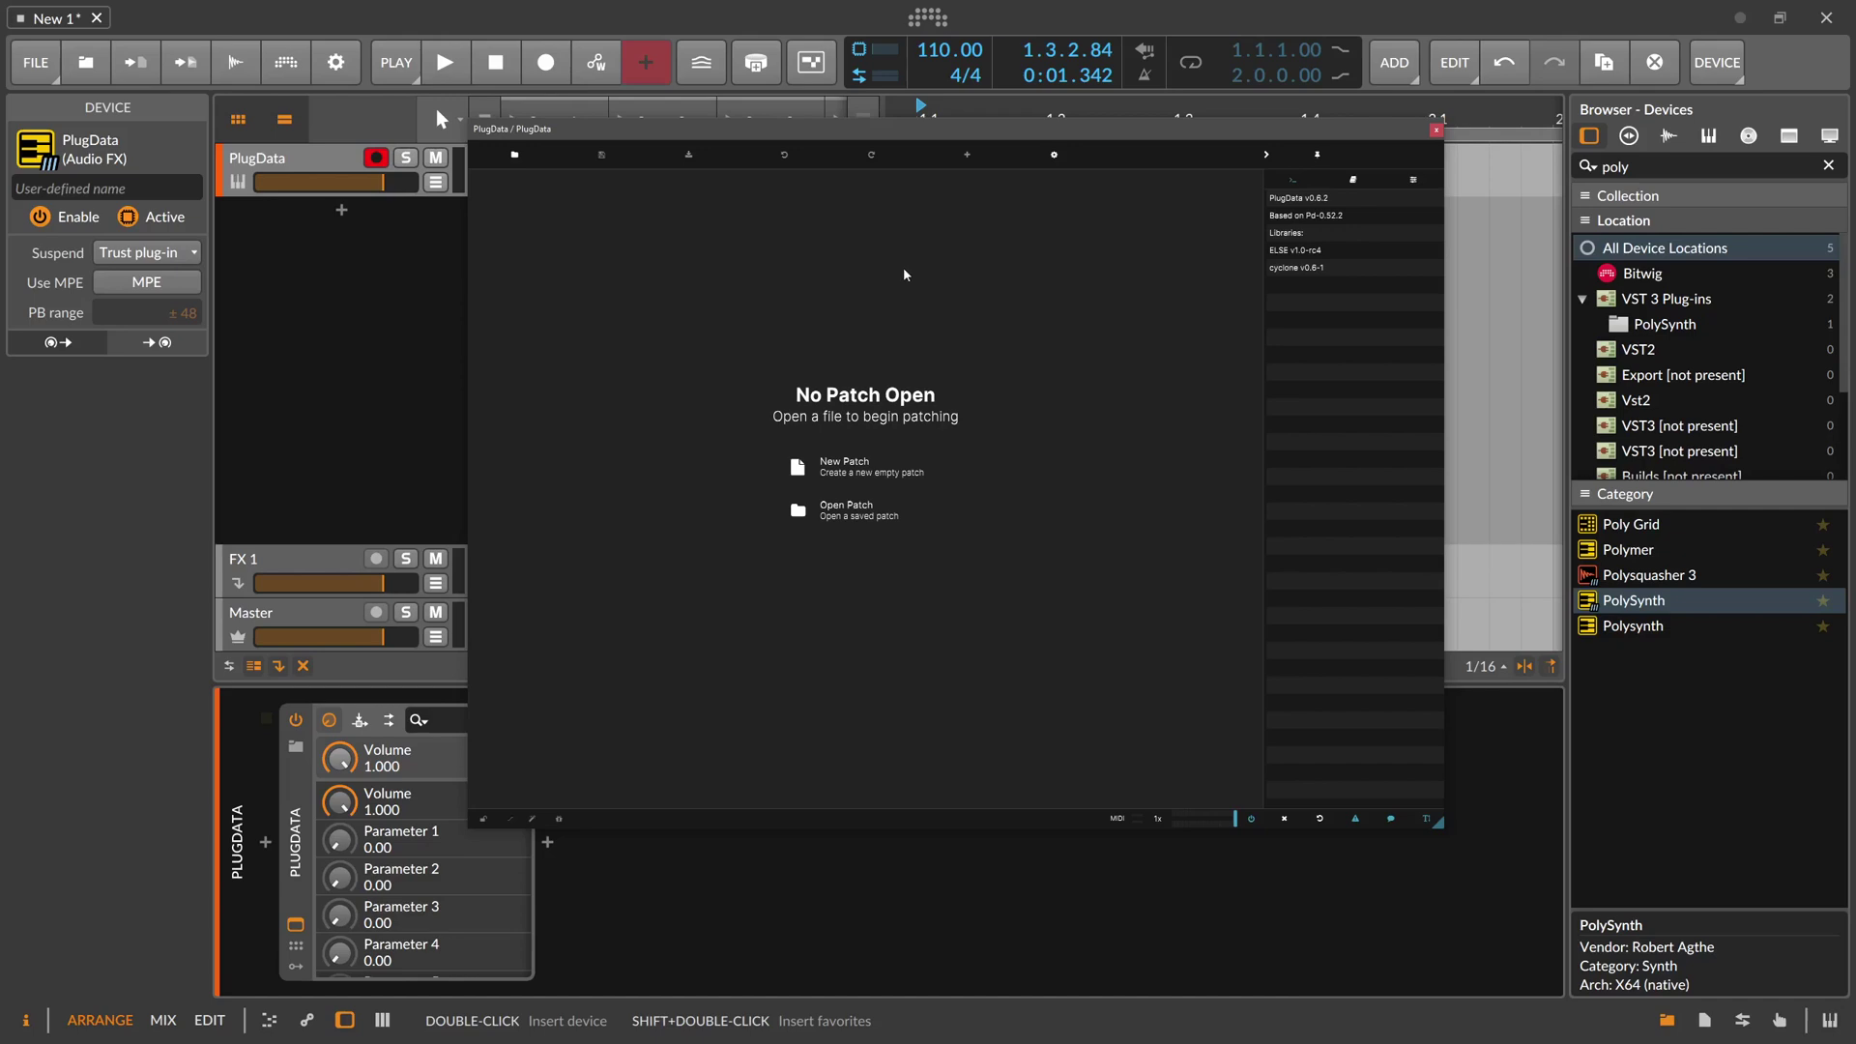
Start a new patch and add an oscope~ oscilloscope, moved lower and widened into a long display
click(851, 476)
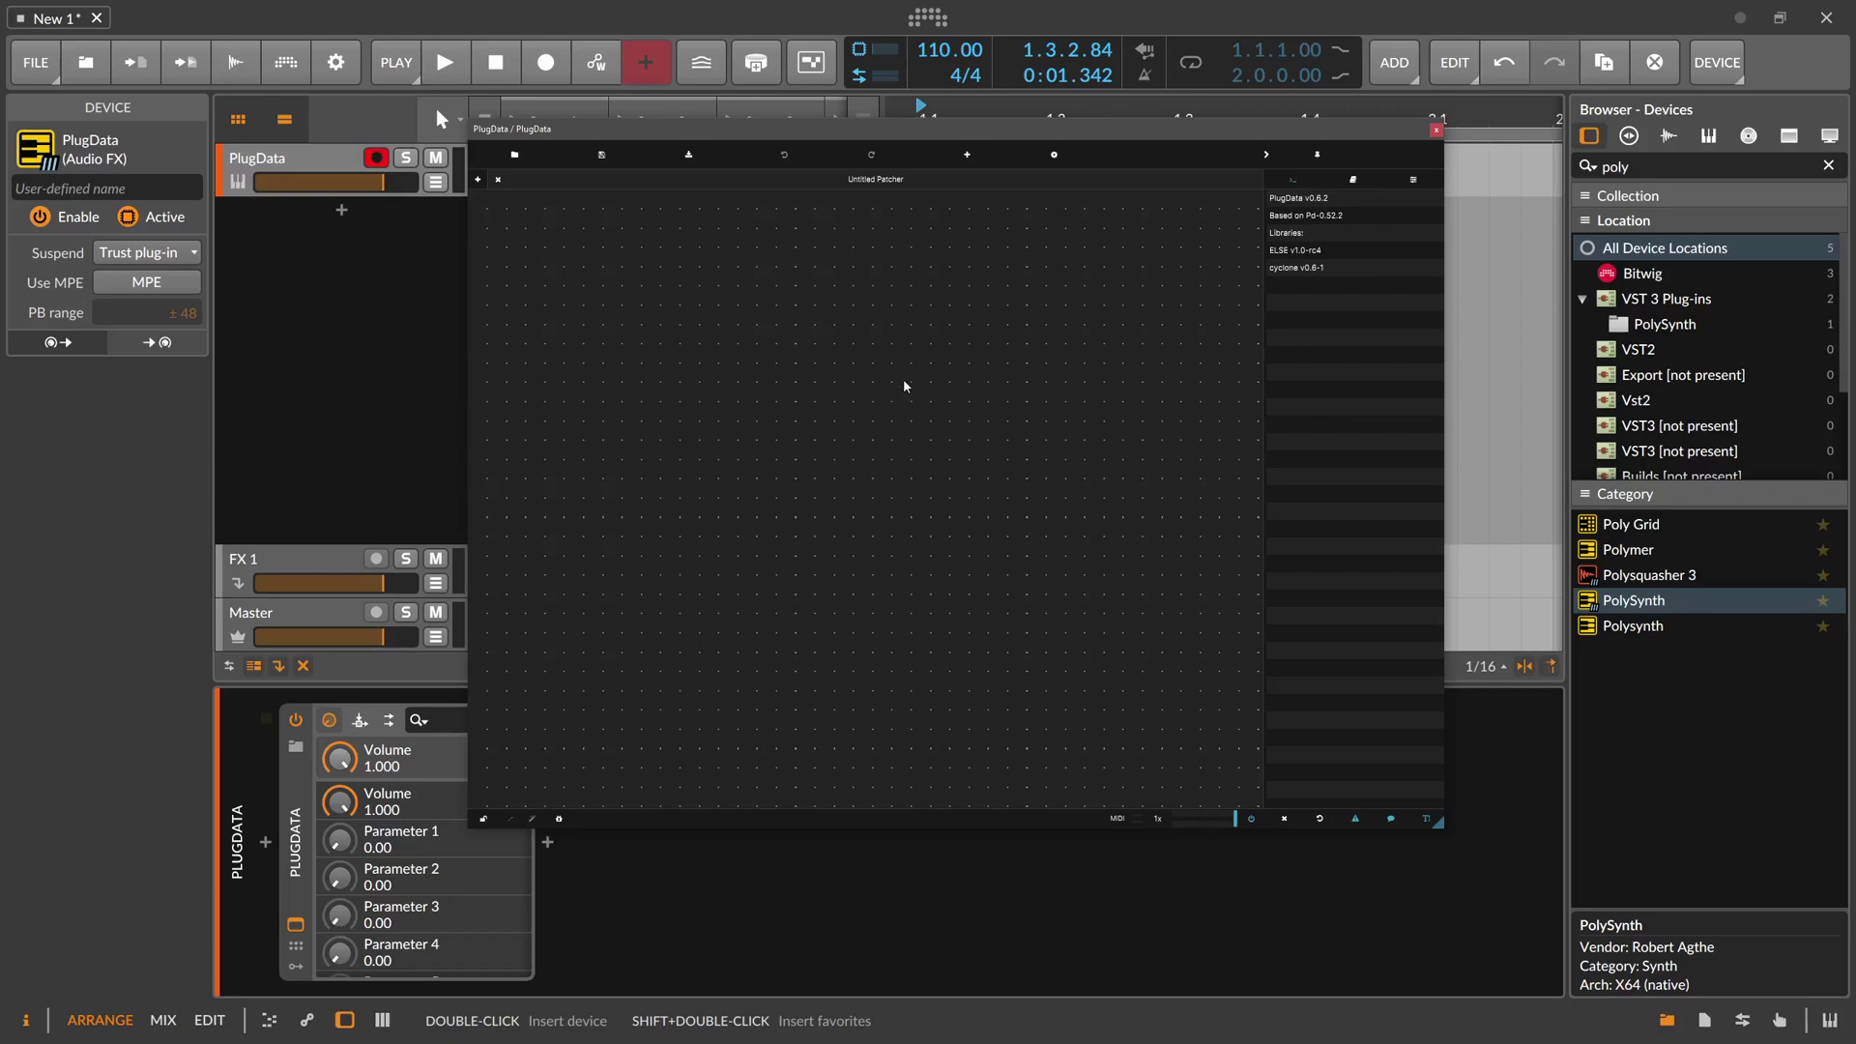
click(967, 154)
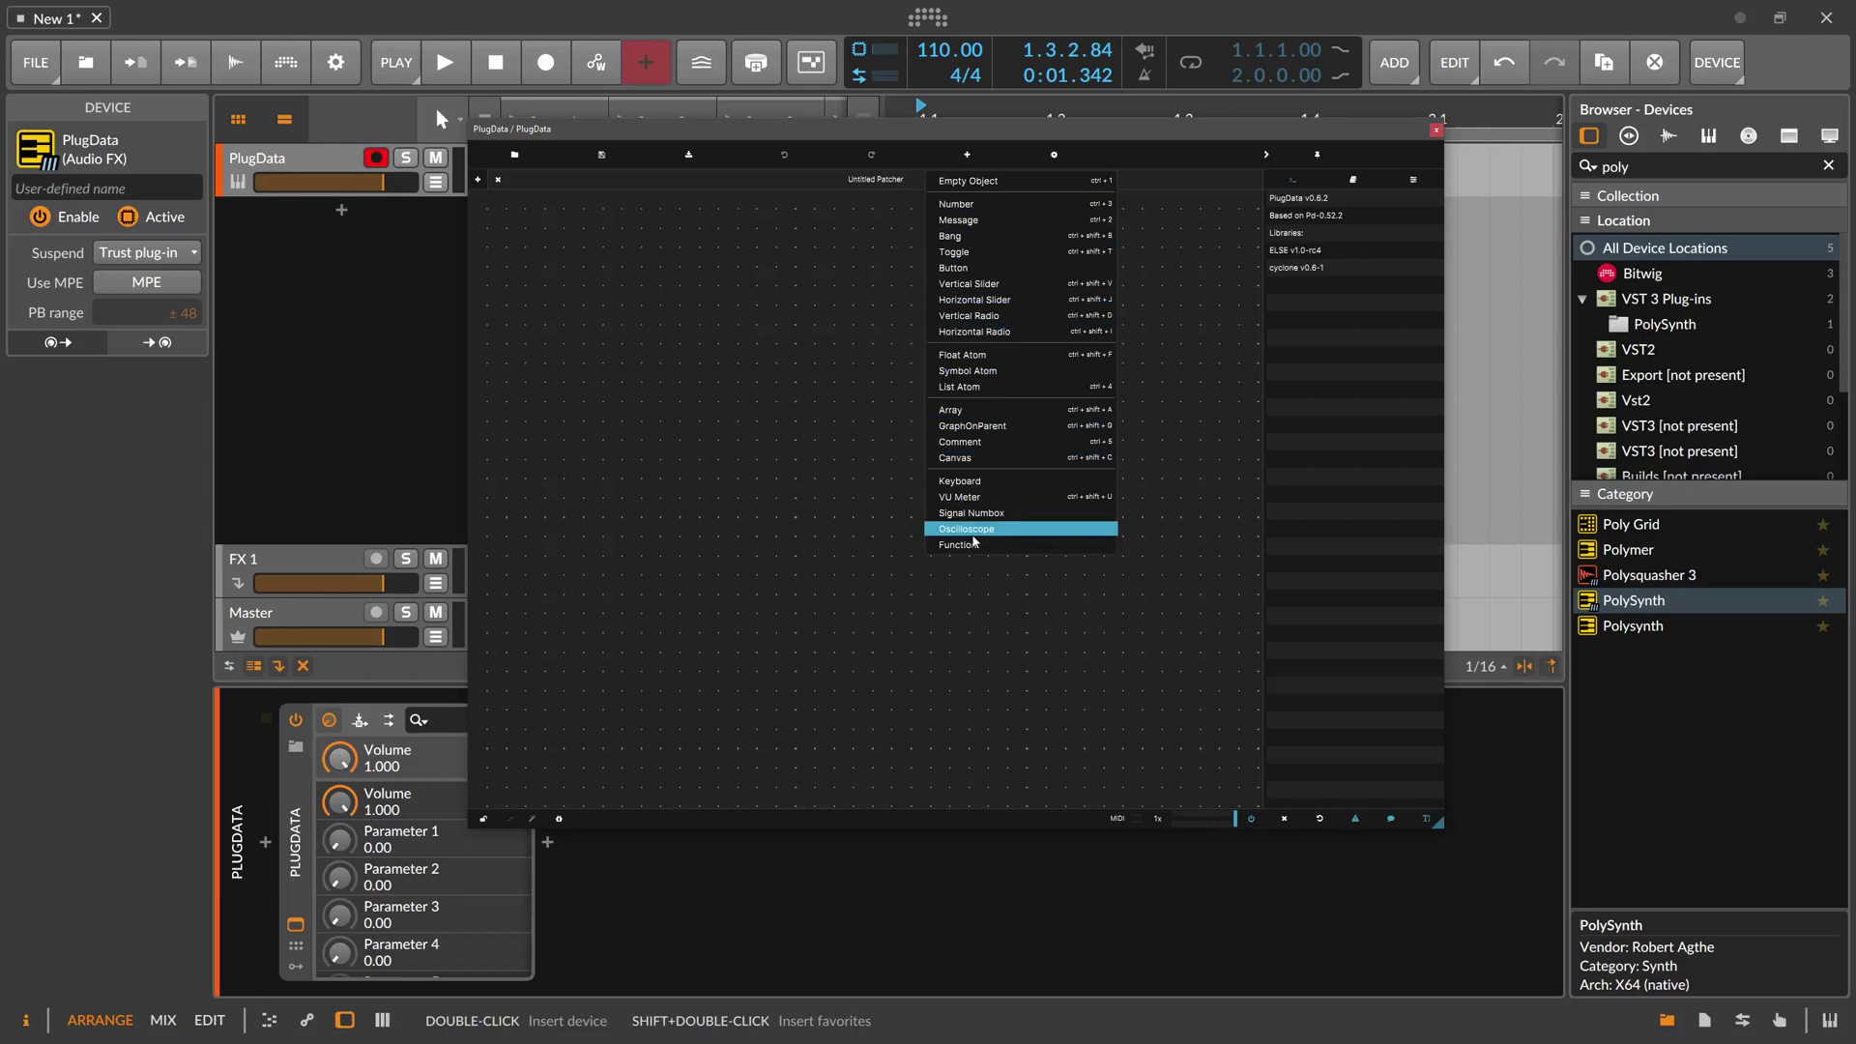
click(966, 529)
drag(909, 536, 1071, 681)
drag(898, 568, 1048, 645)
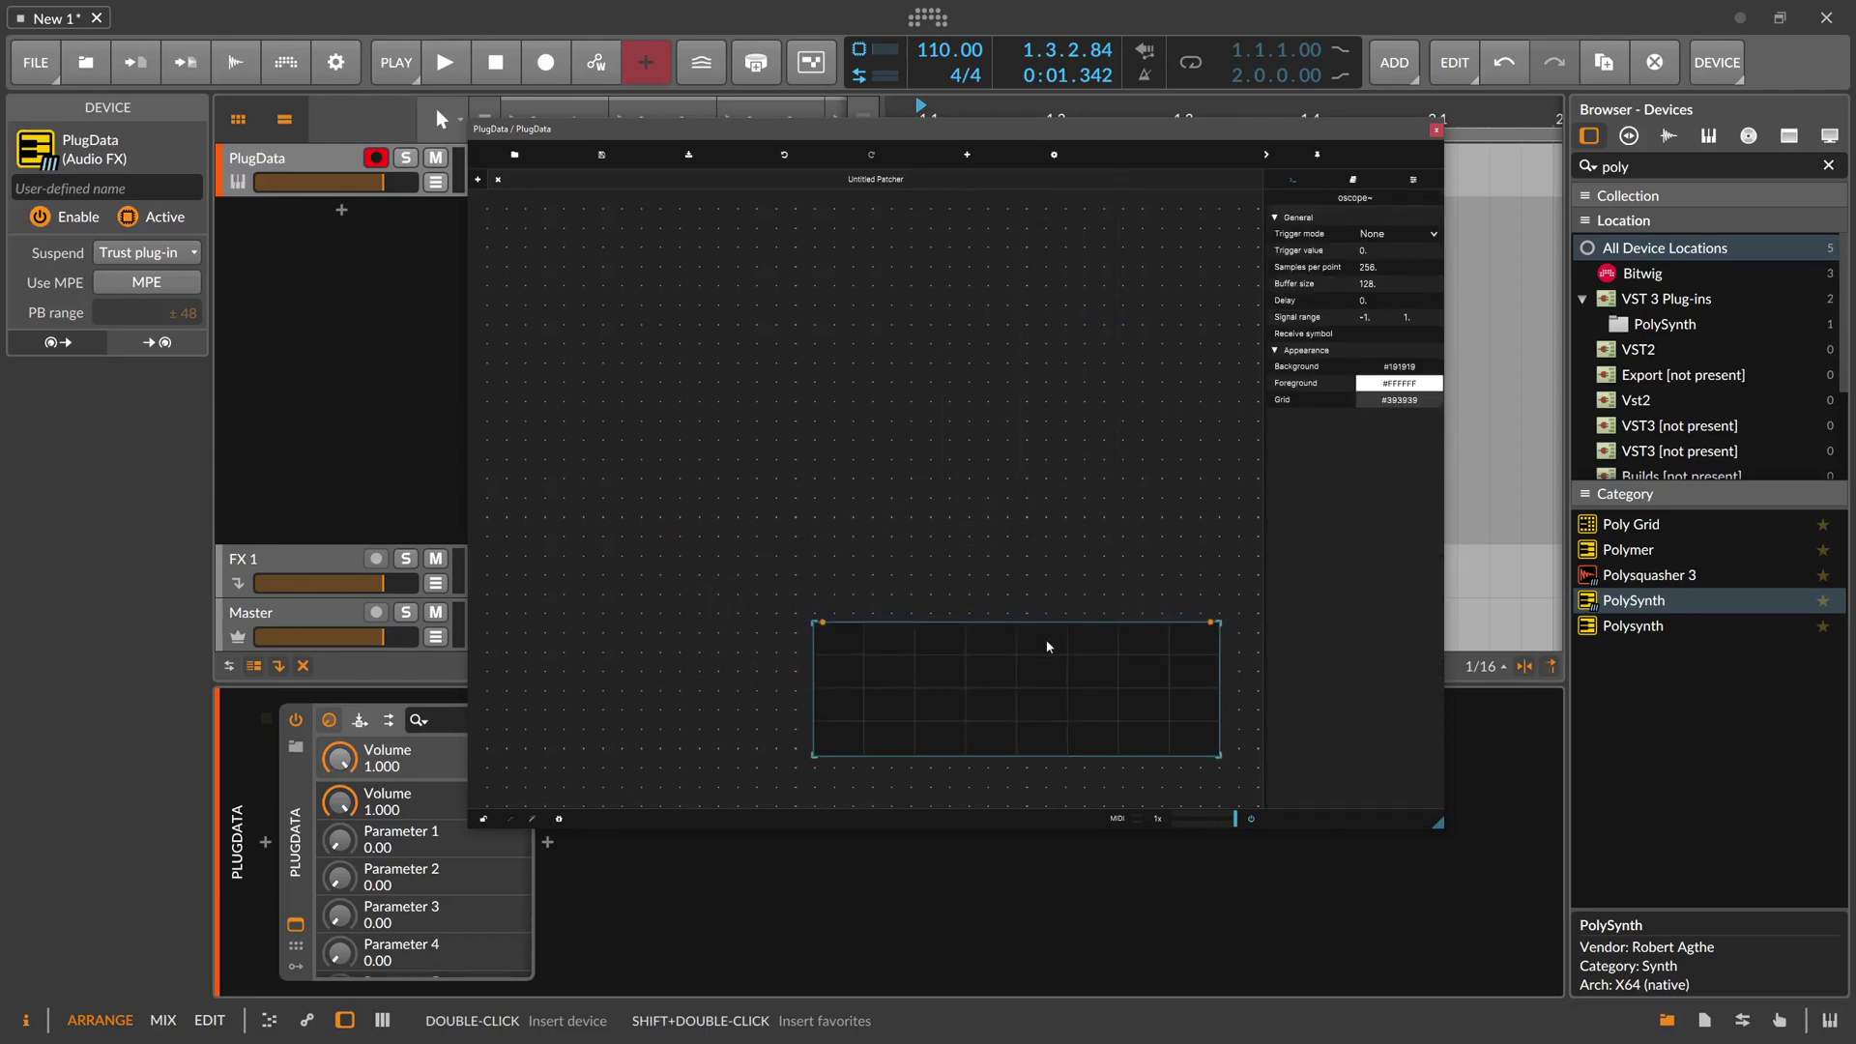
key(Escape)
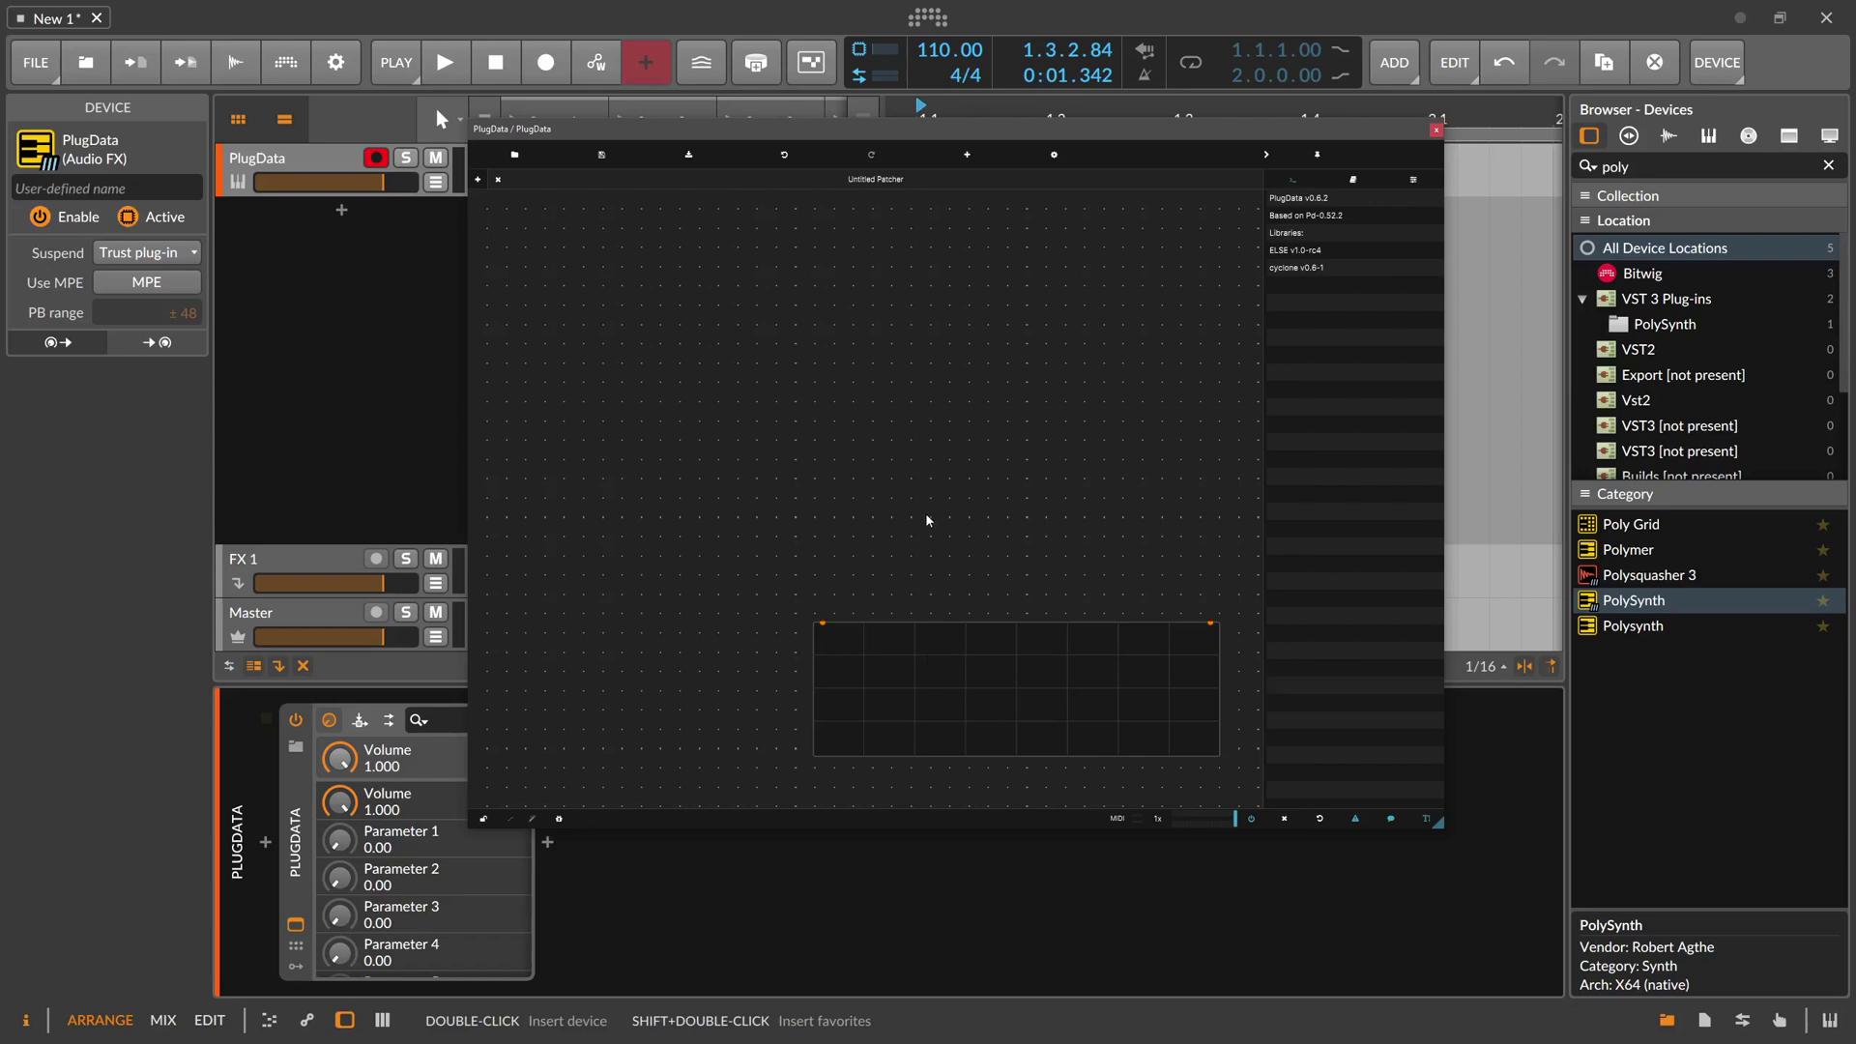
click(967, 155)
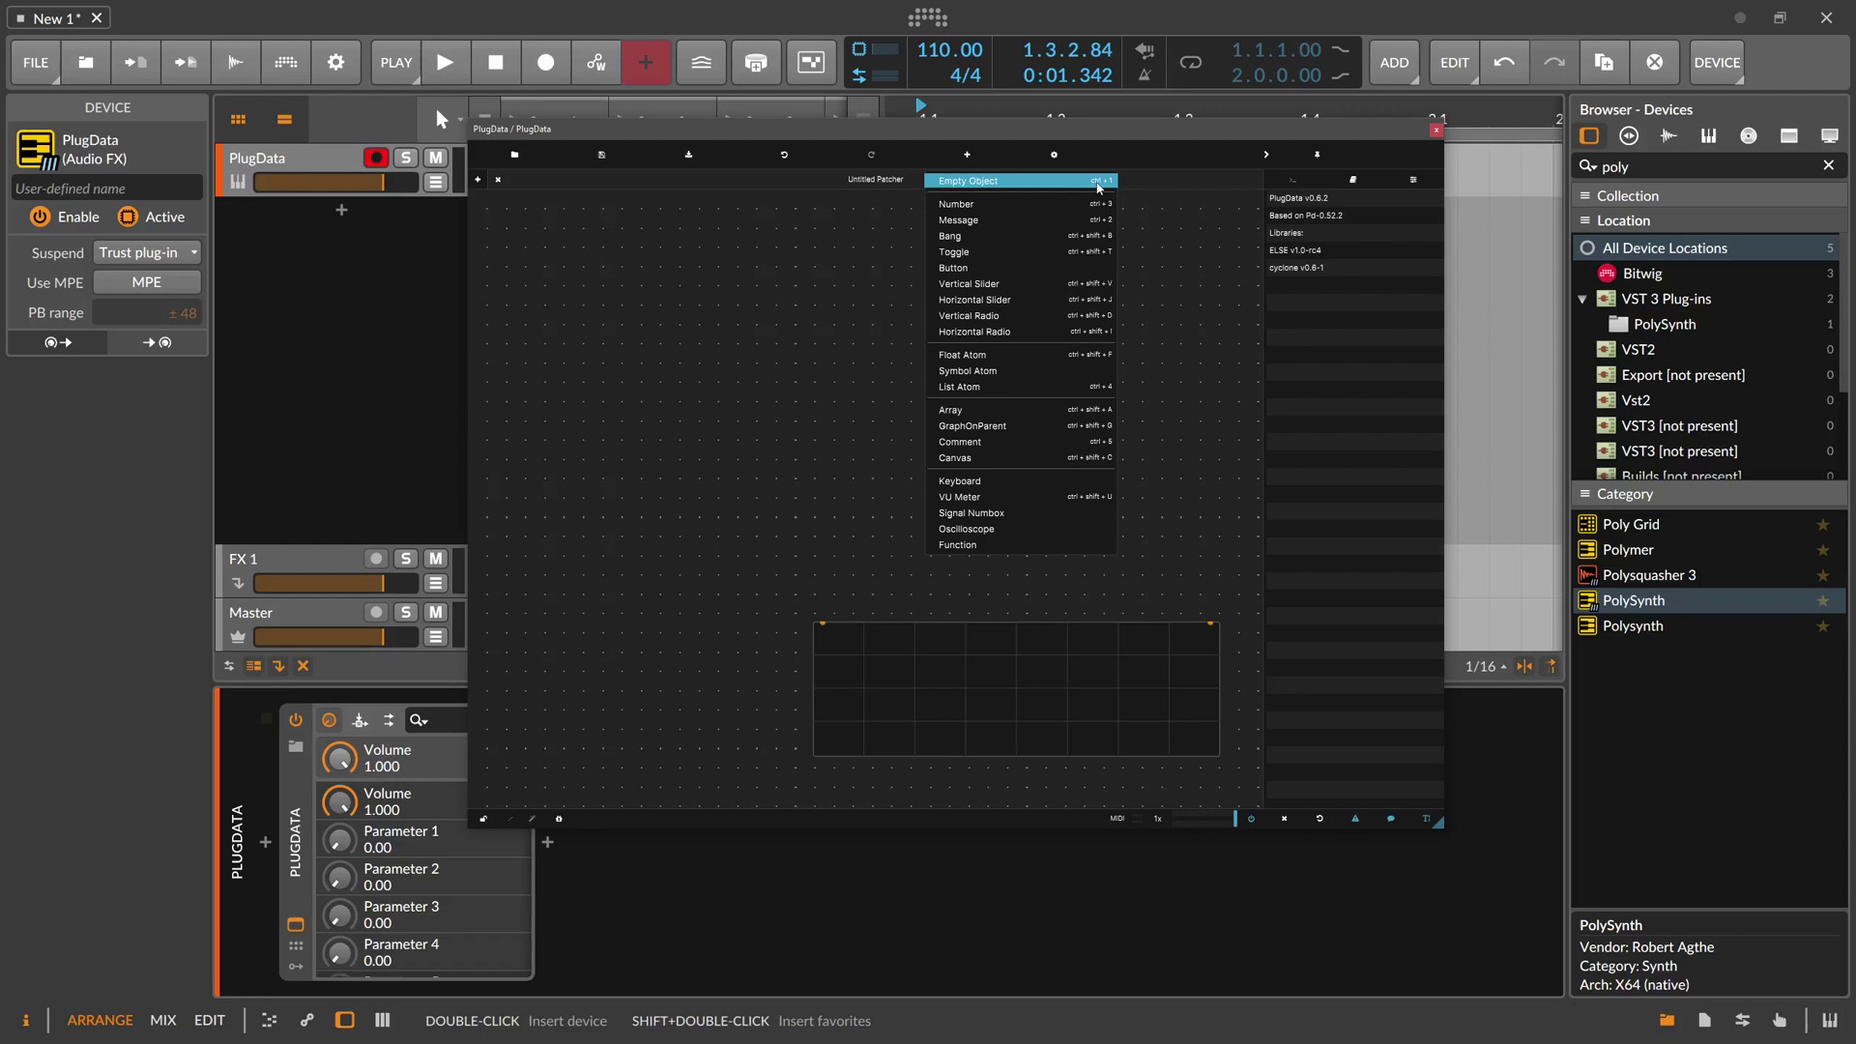
Create an osc~ object with Ctrl+1 and autocomplete, placed above the oscilloscope
click(849, 377)
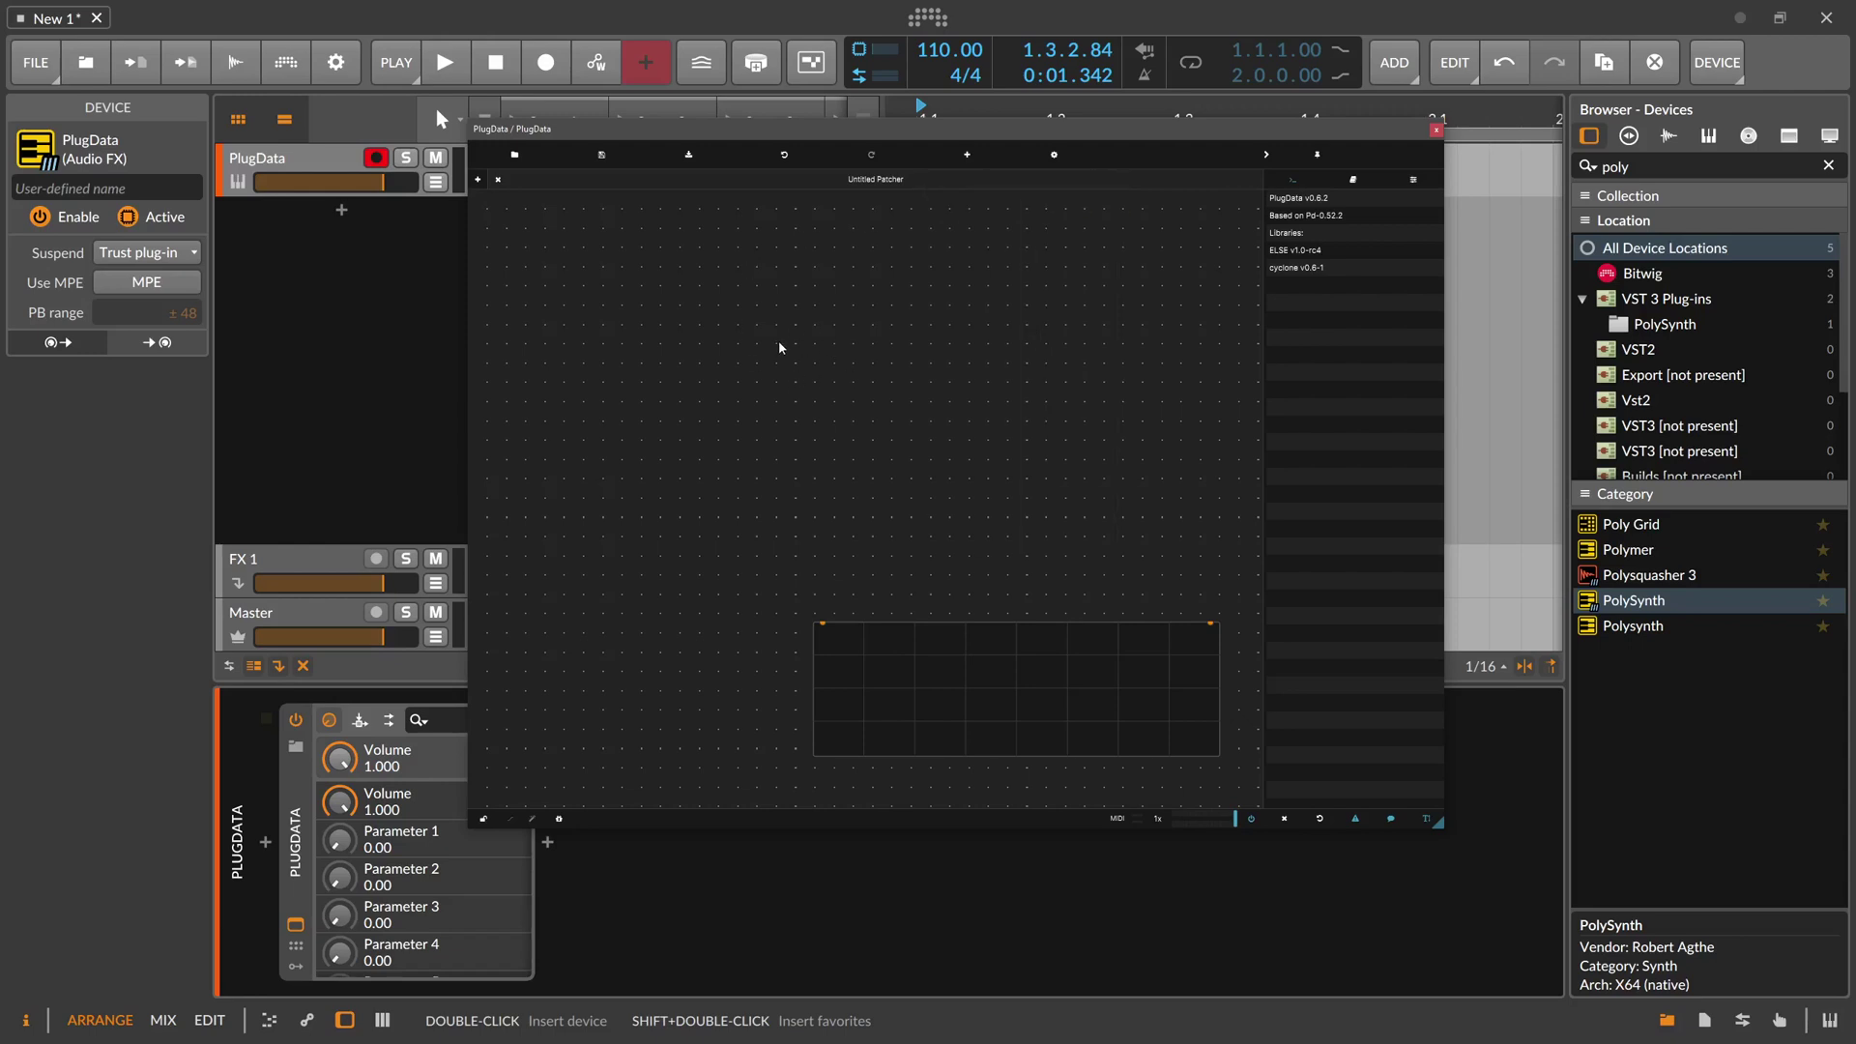
key(ctrl+1)
text(sc)
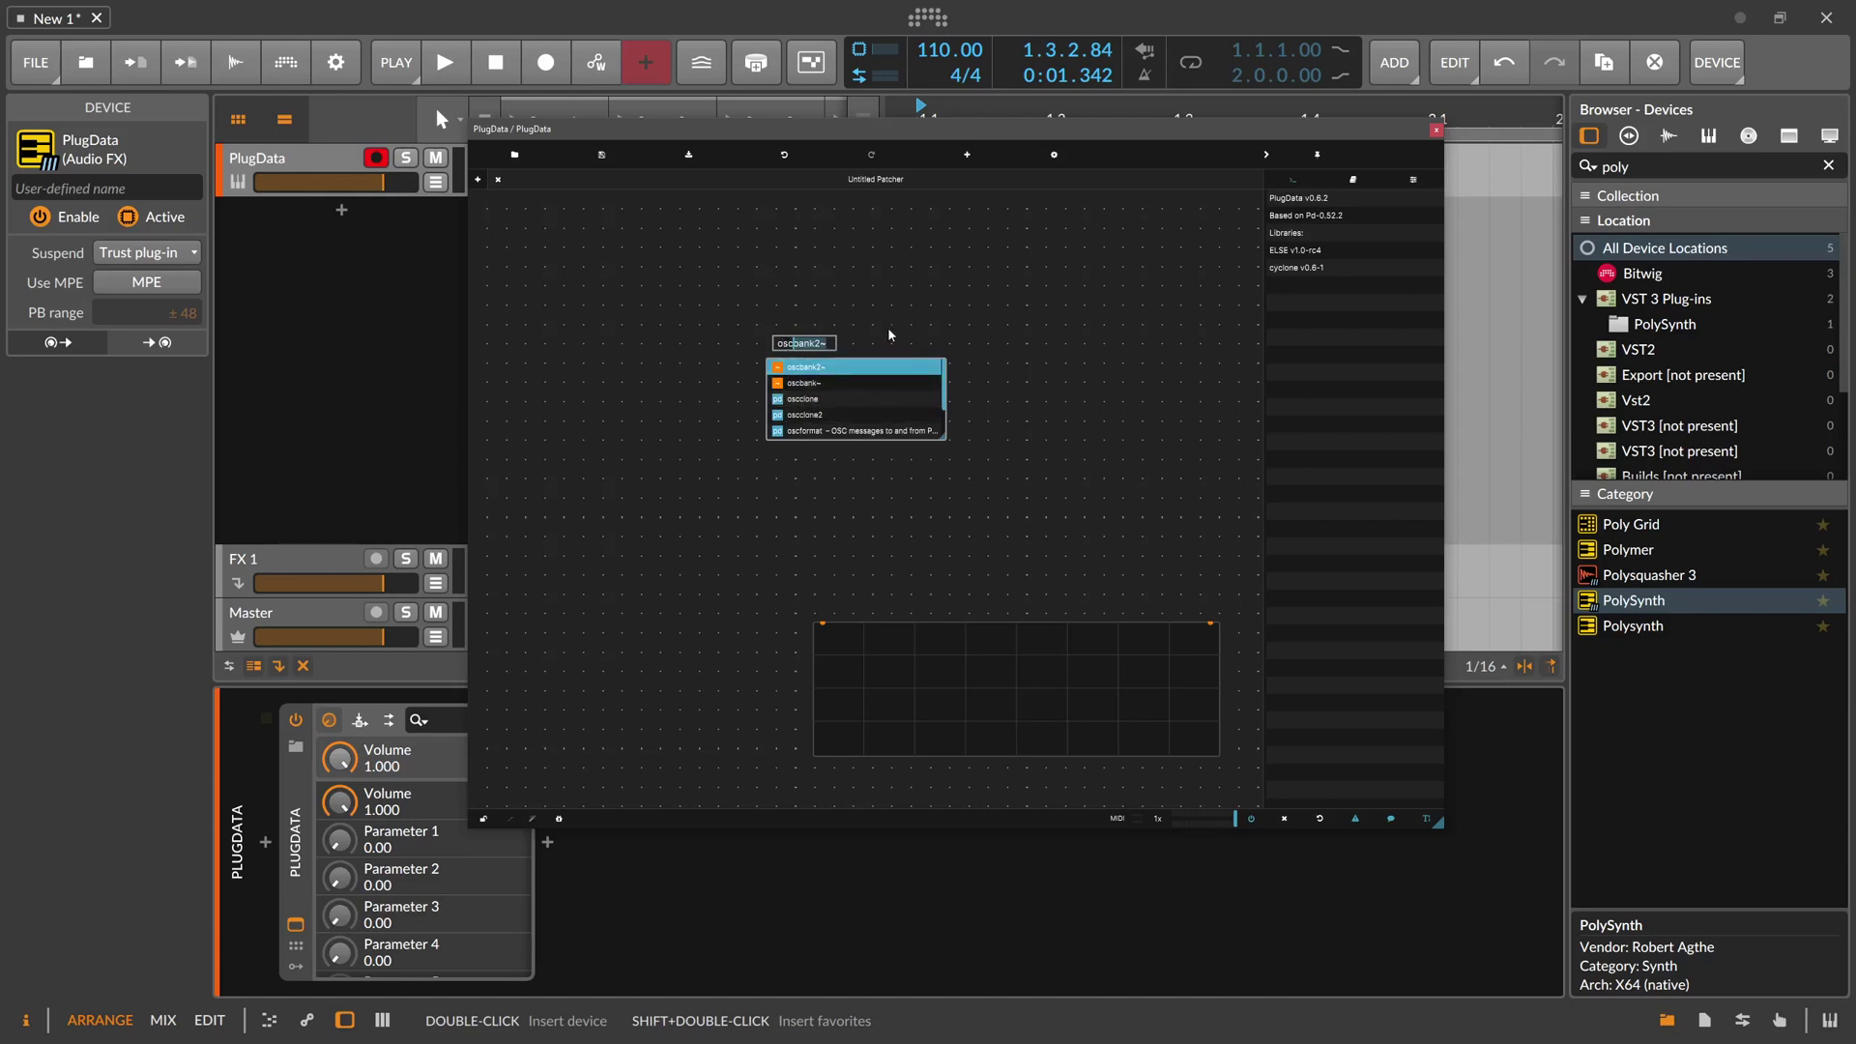
key(Down)
key(Down)
key(Down)
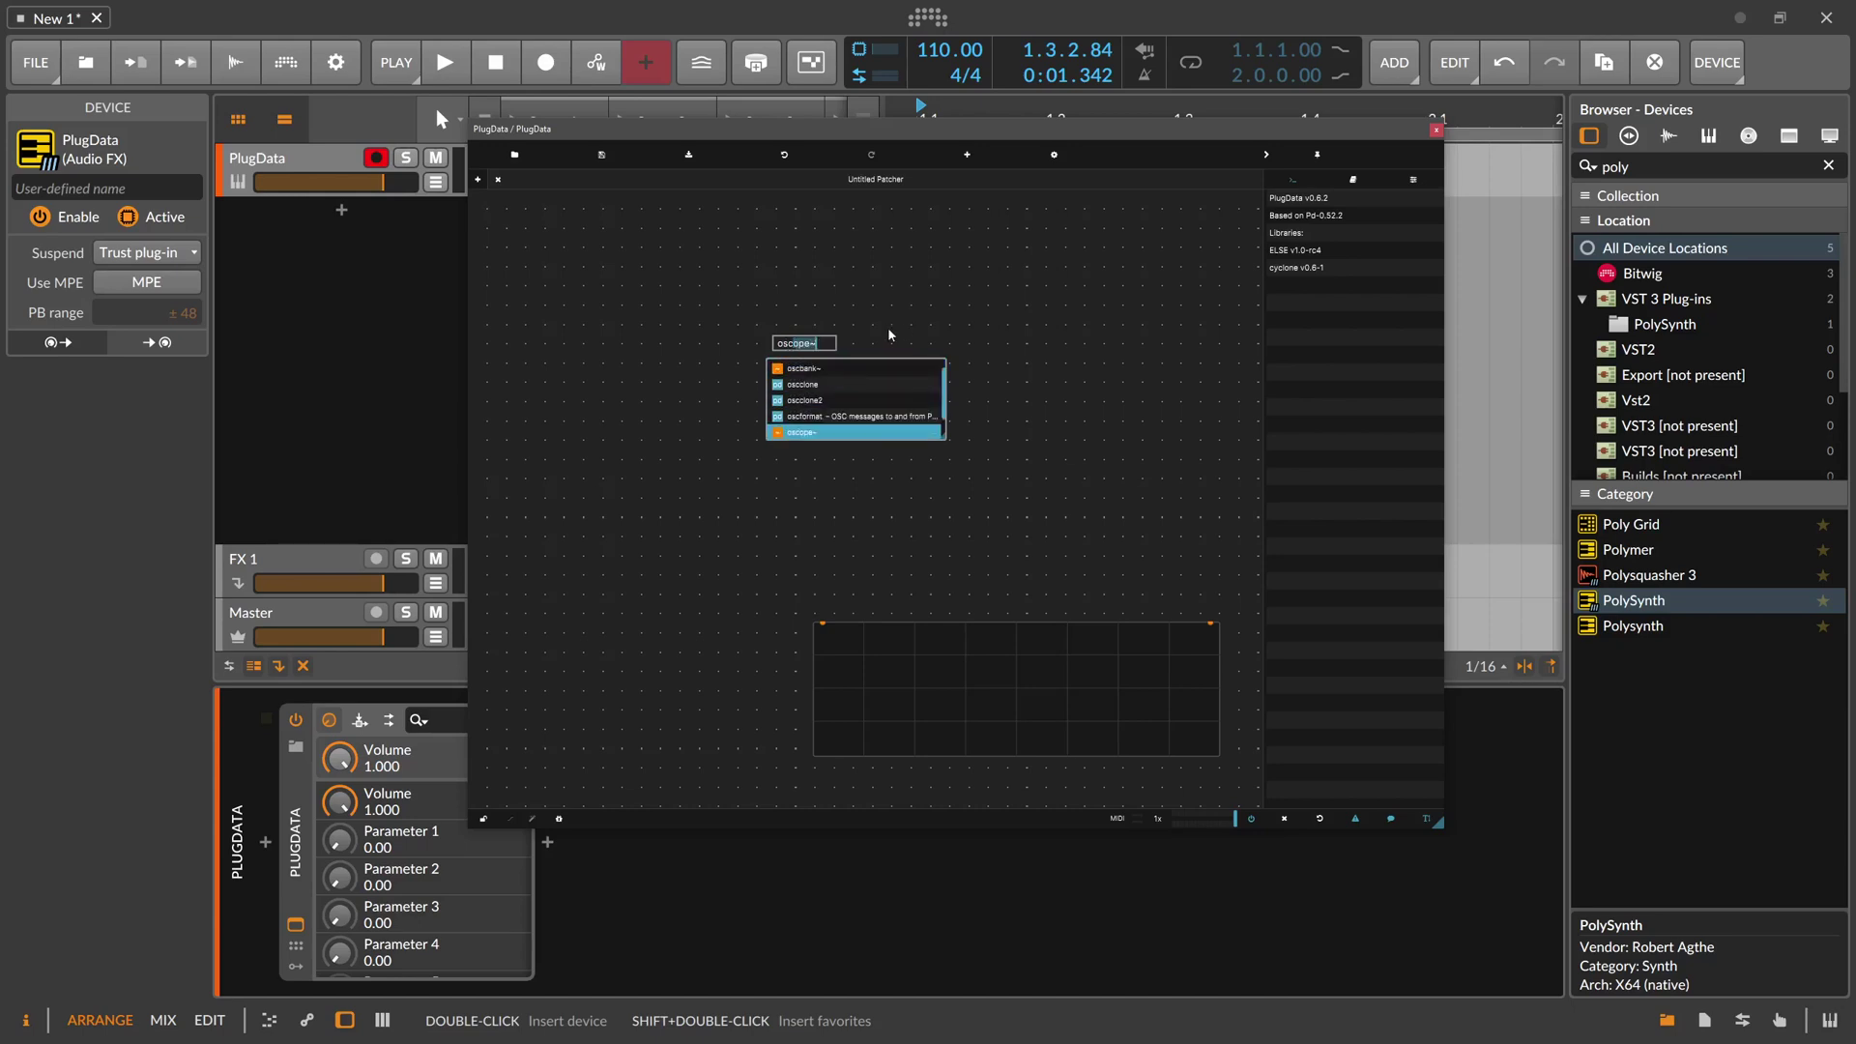
key(Up)
key(Up)
key(Down)
key(Down)
key(Down)
key(Down)
key(Down)
key(Down)
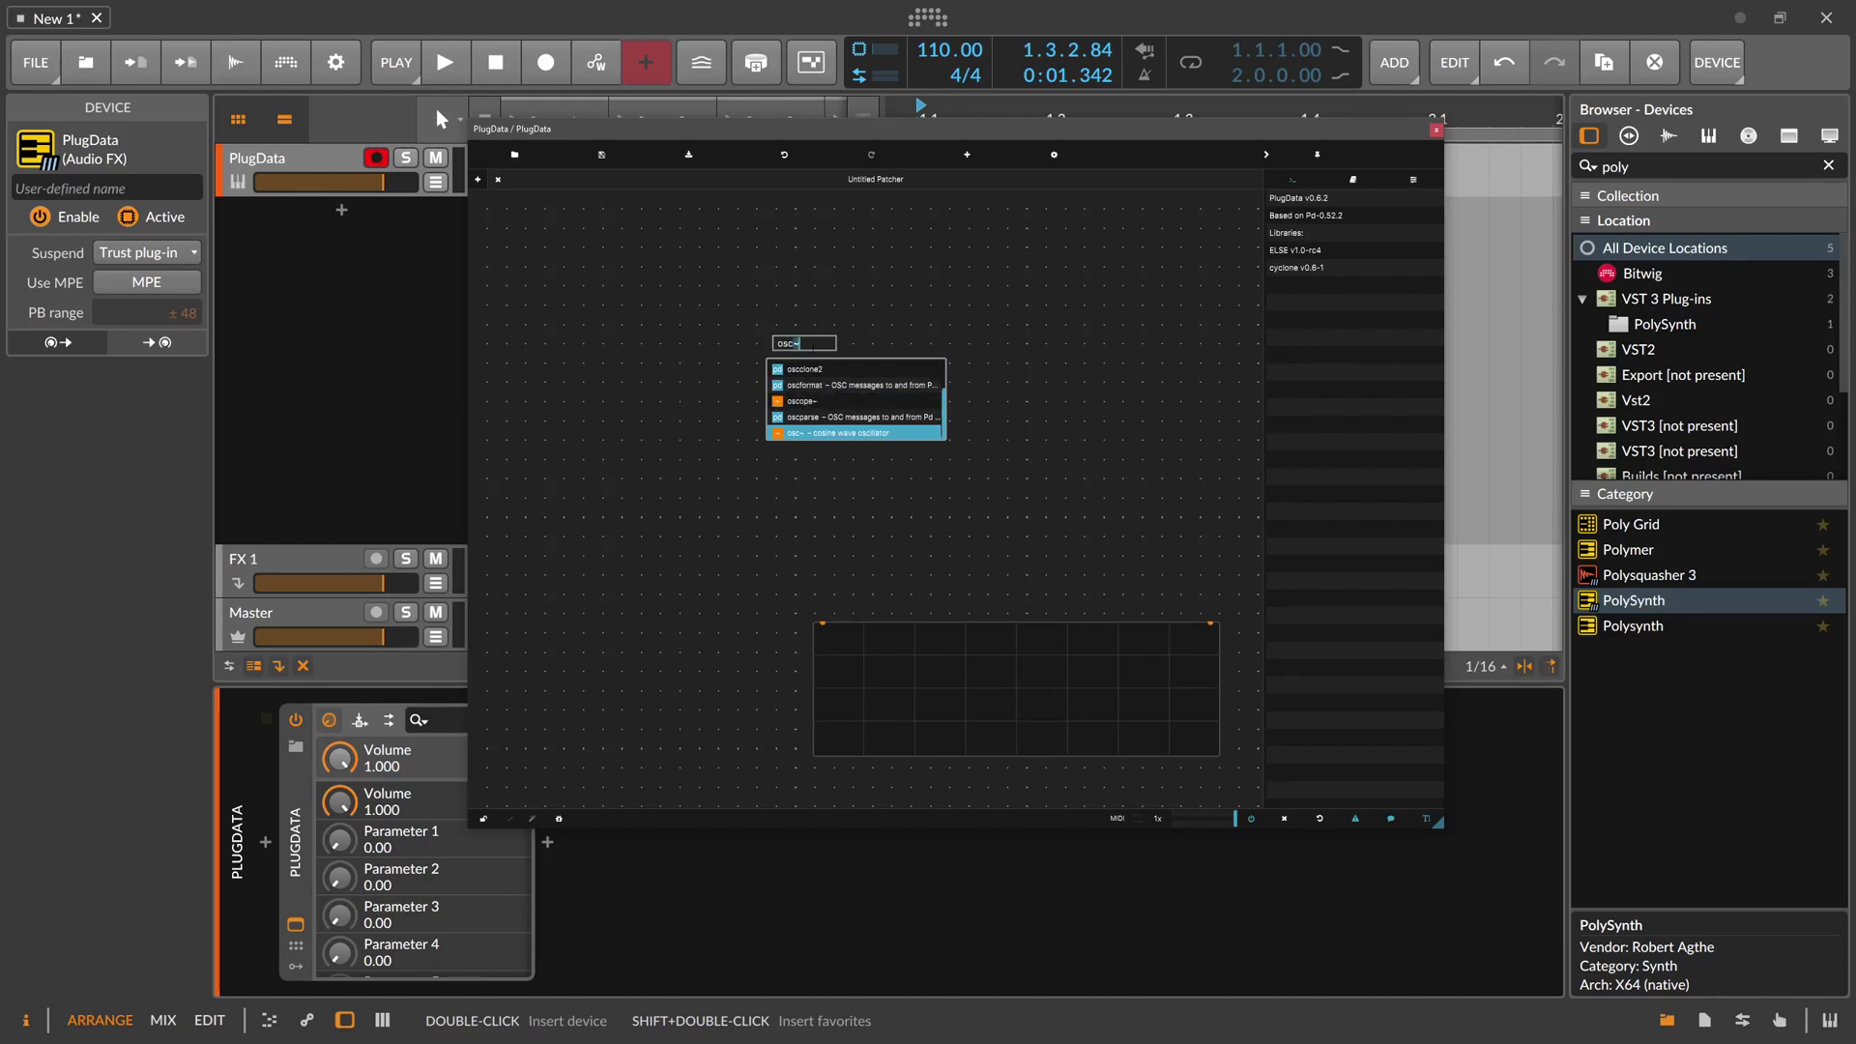
click(815, 350)
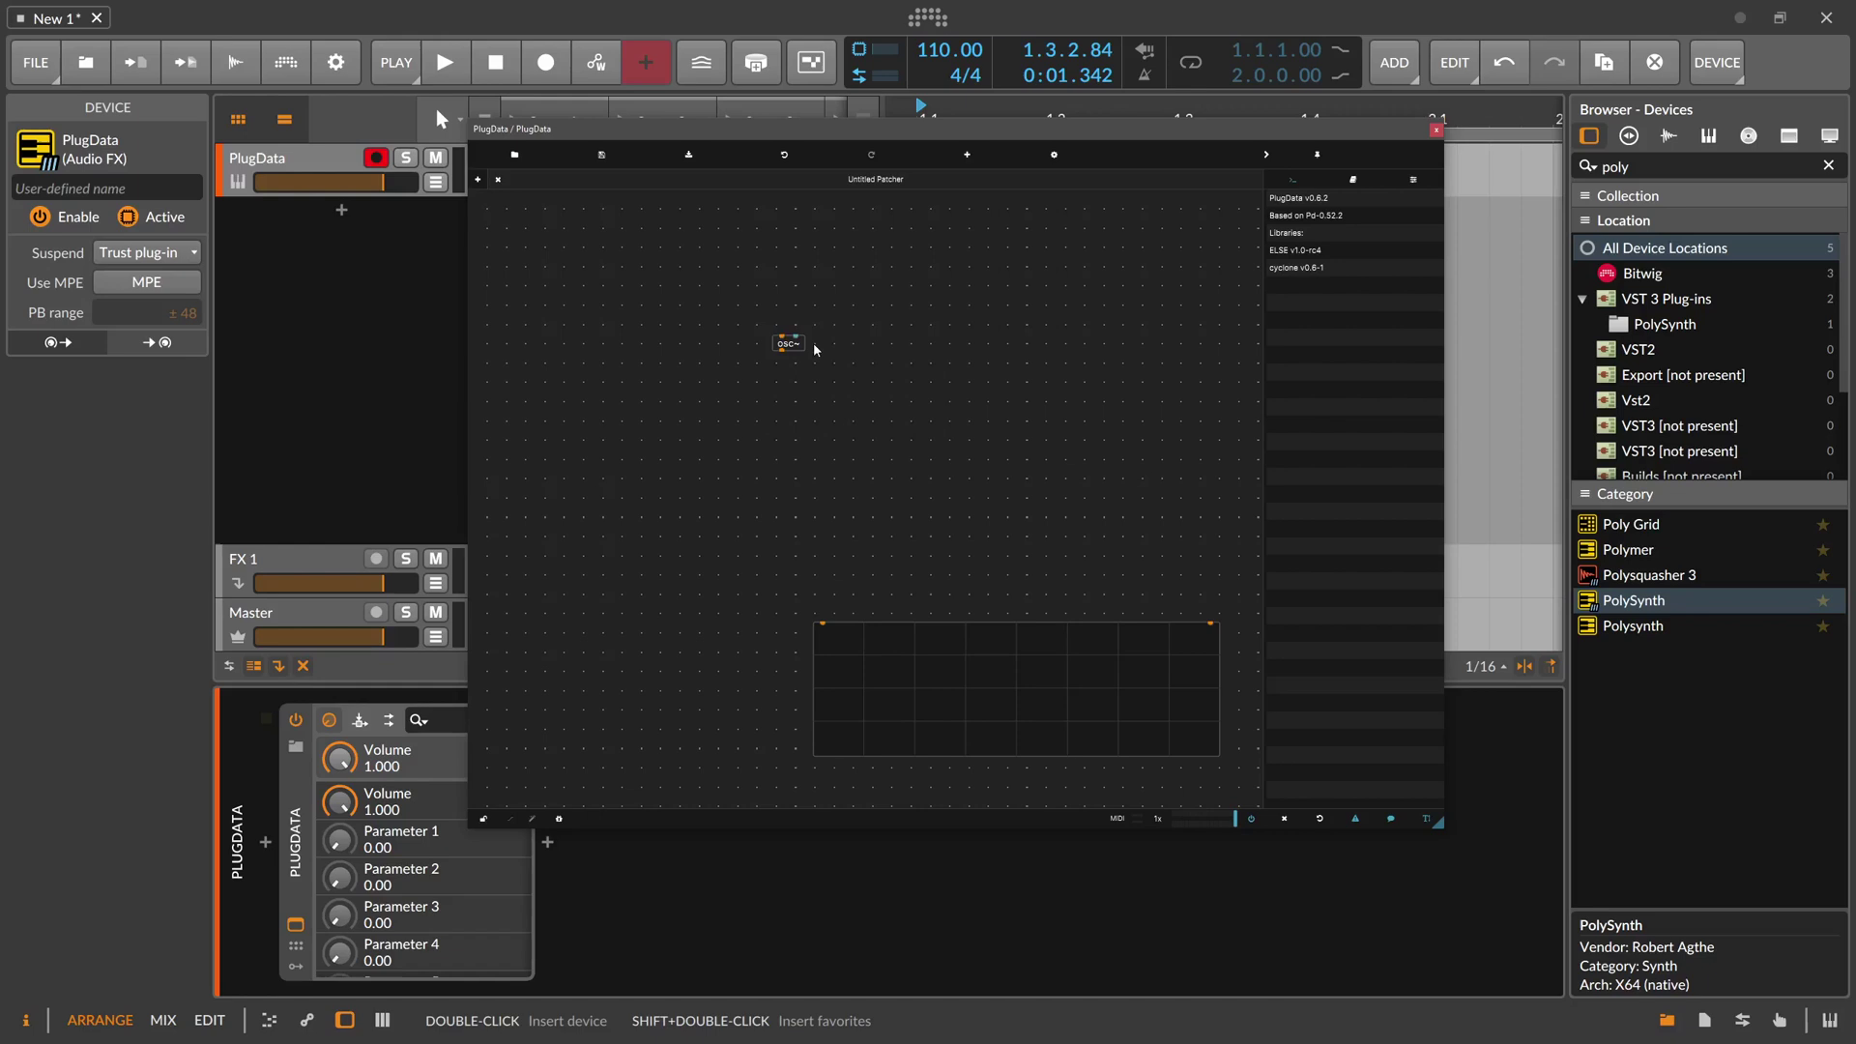
Arrange osc~ and the oscilloscope and zoom the canvas to 200%
drag(794, 344, 849, 456)
drag(931, 671, 739, 580)
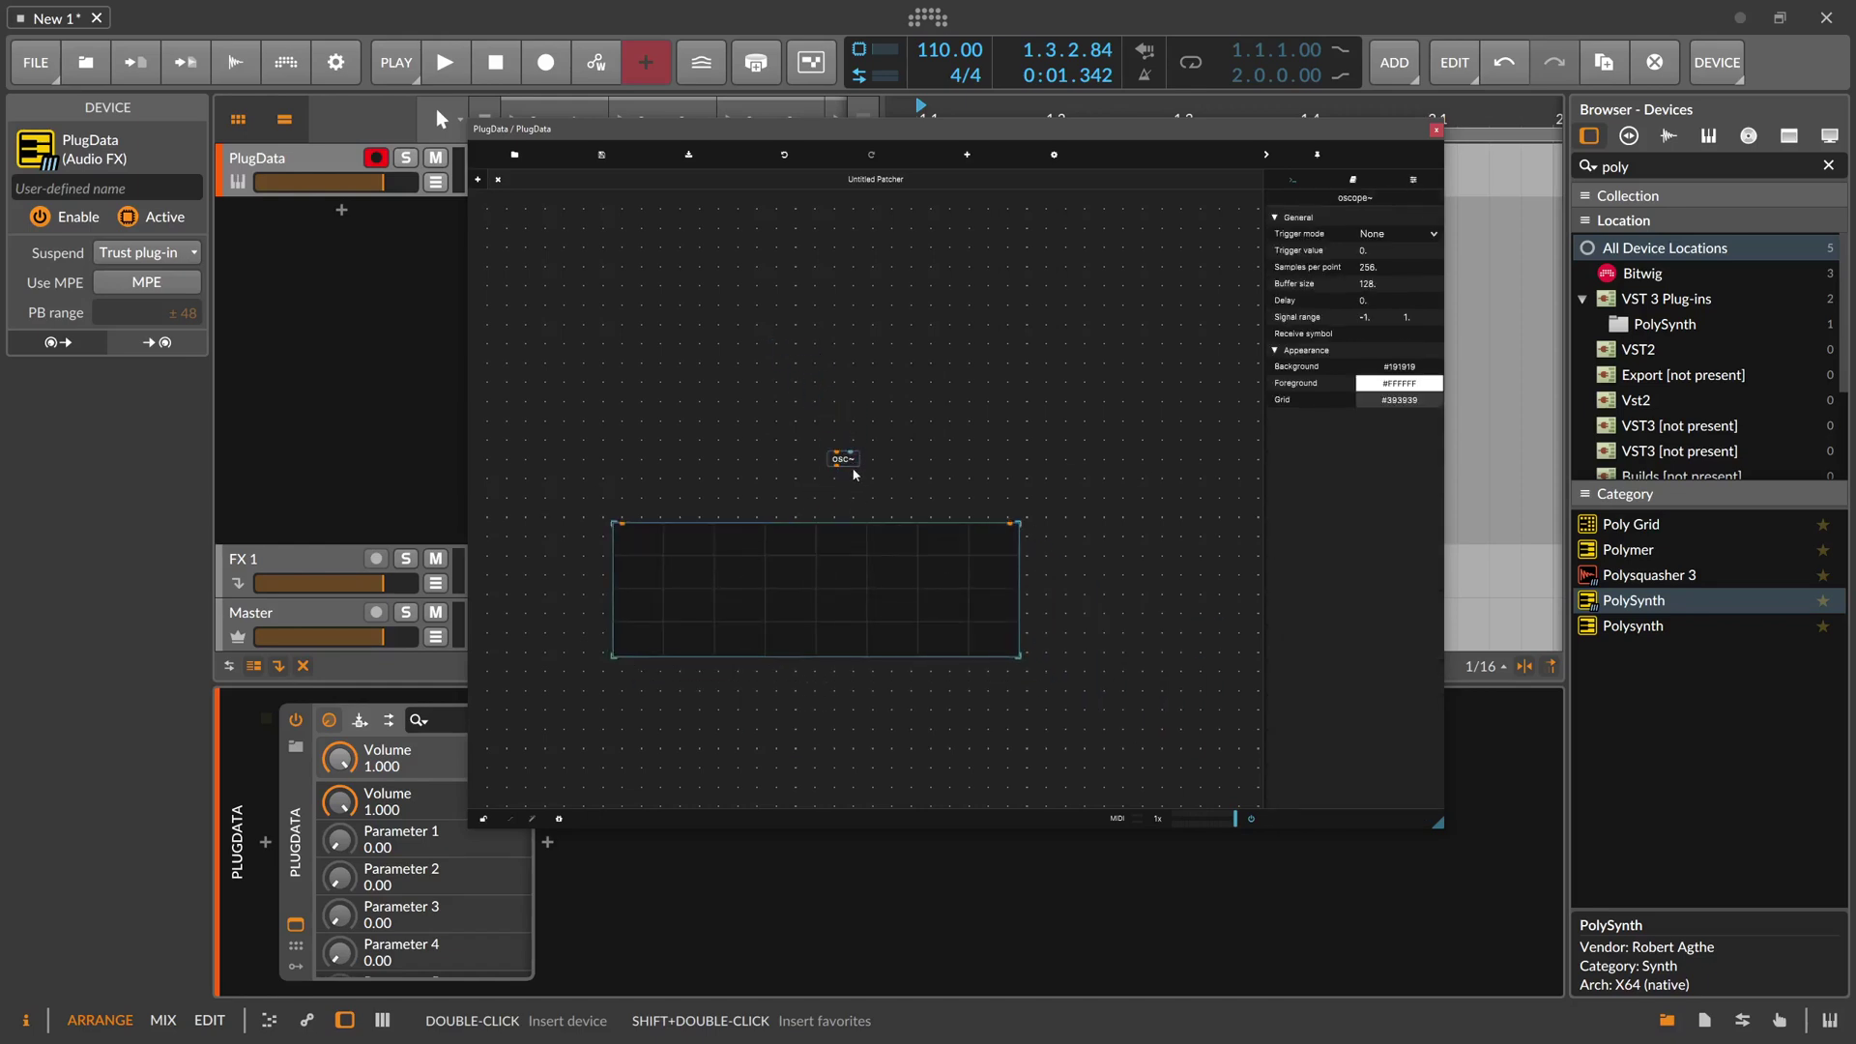
drag(849, 464, 769, 410)
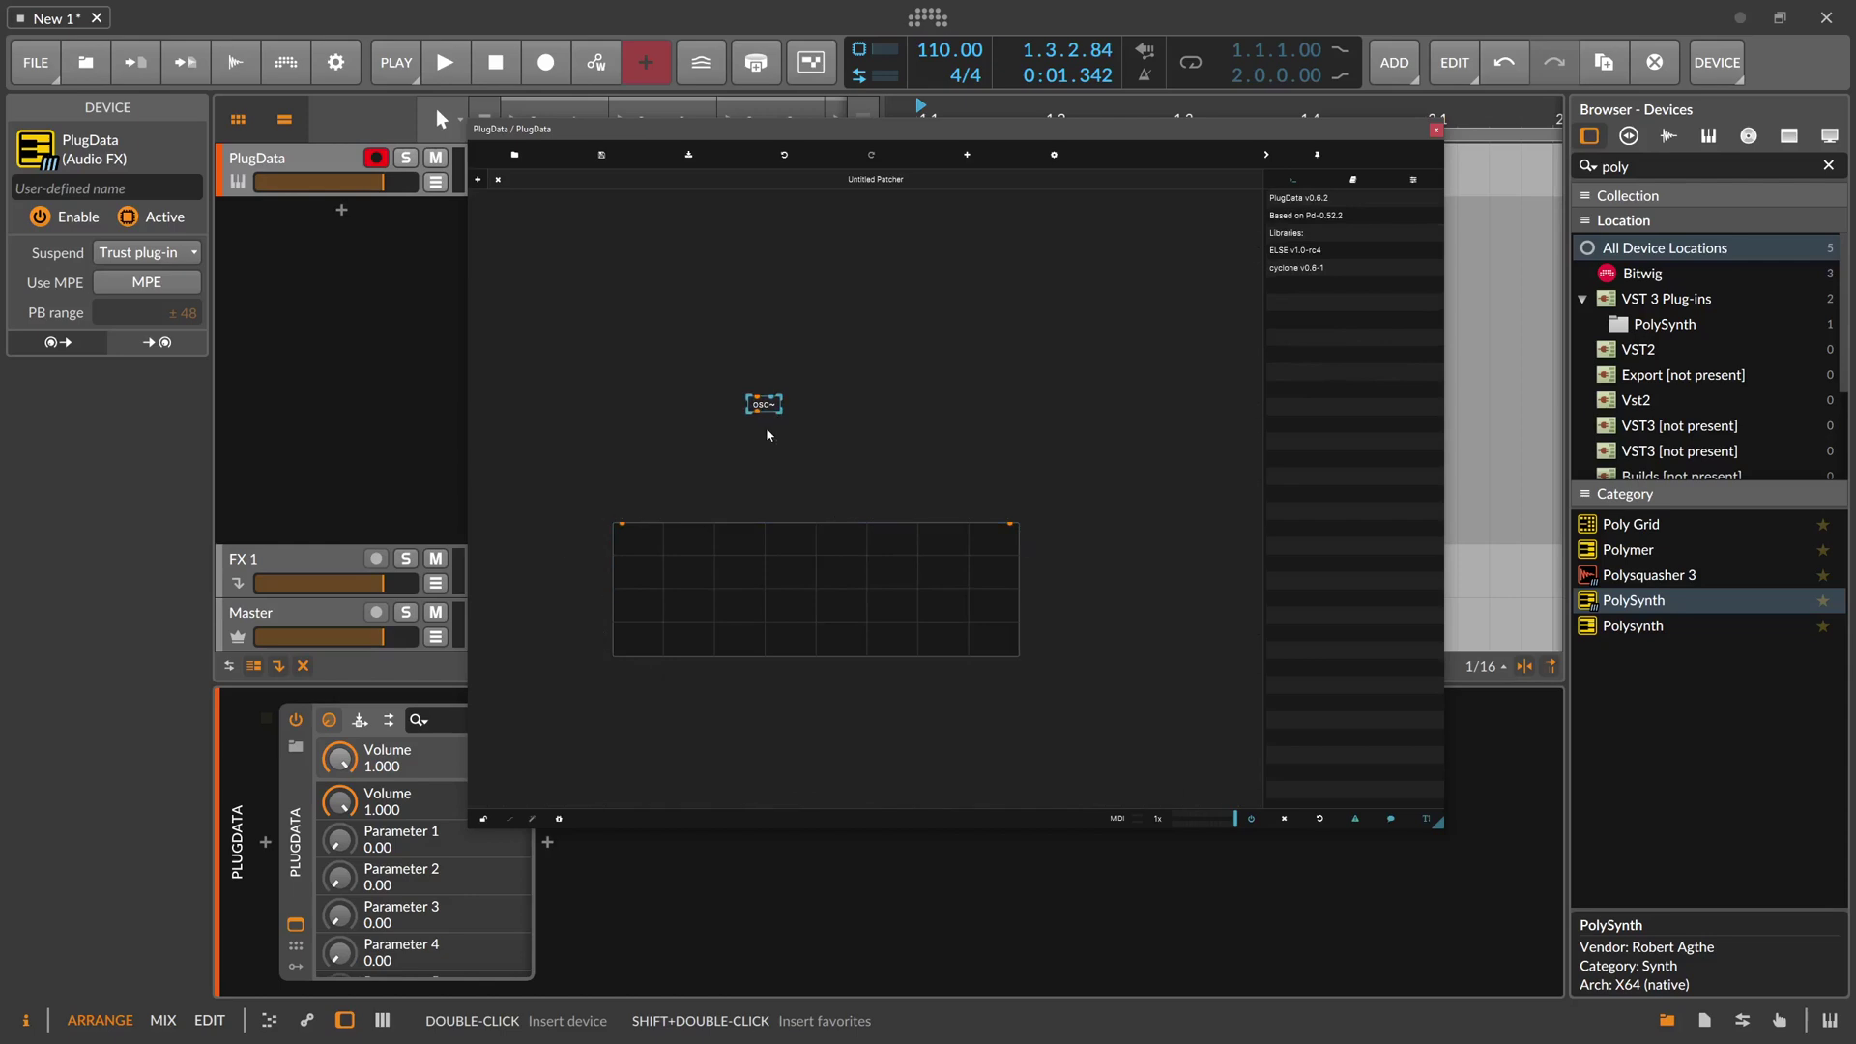
scroll(766, 441, up, 3)
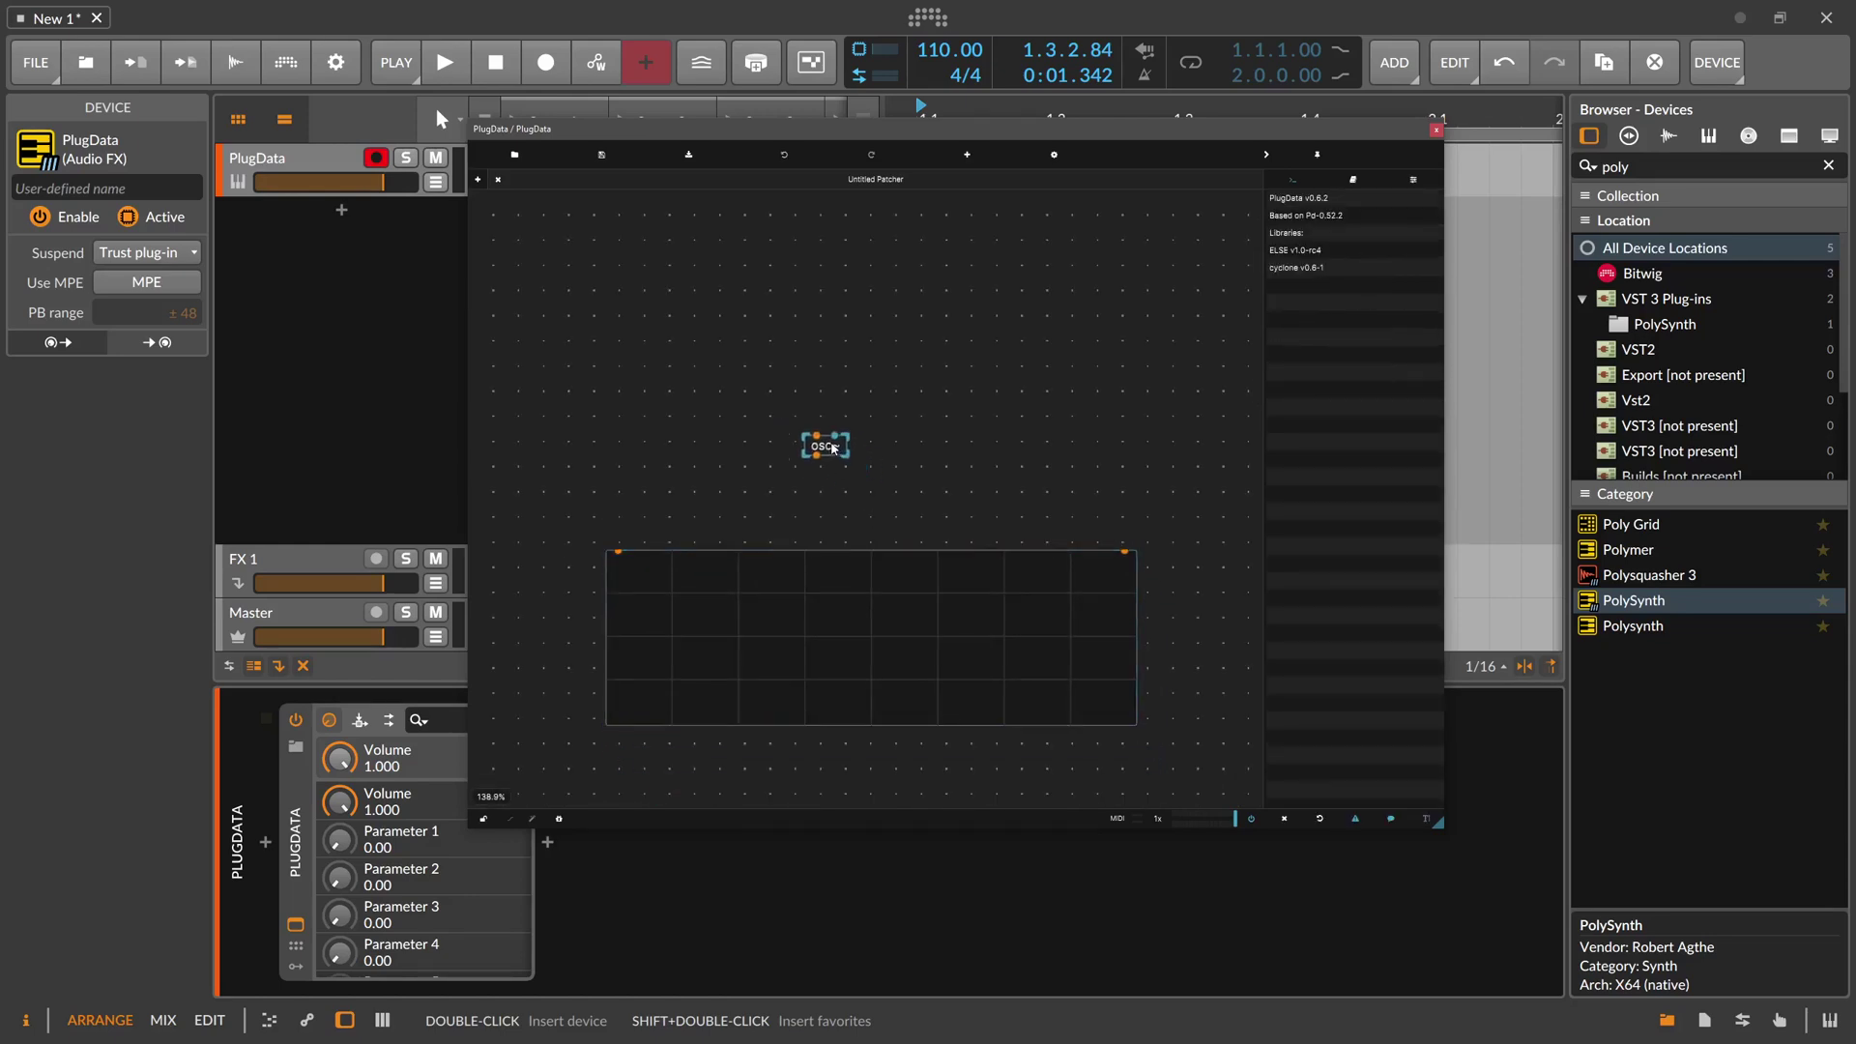
key(ctrl+plus)
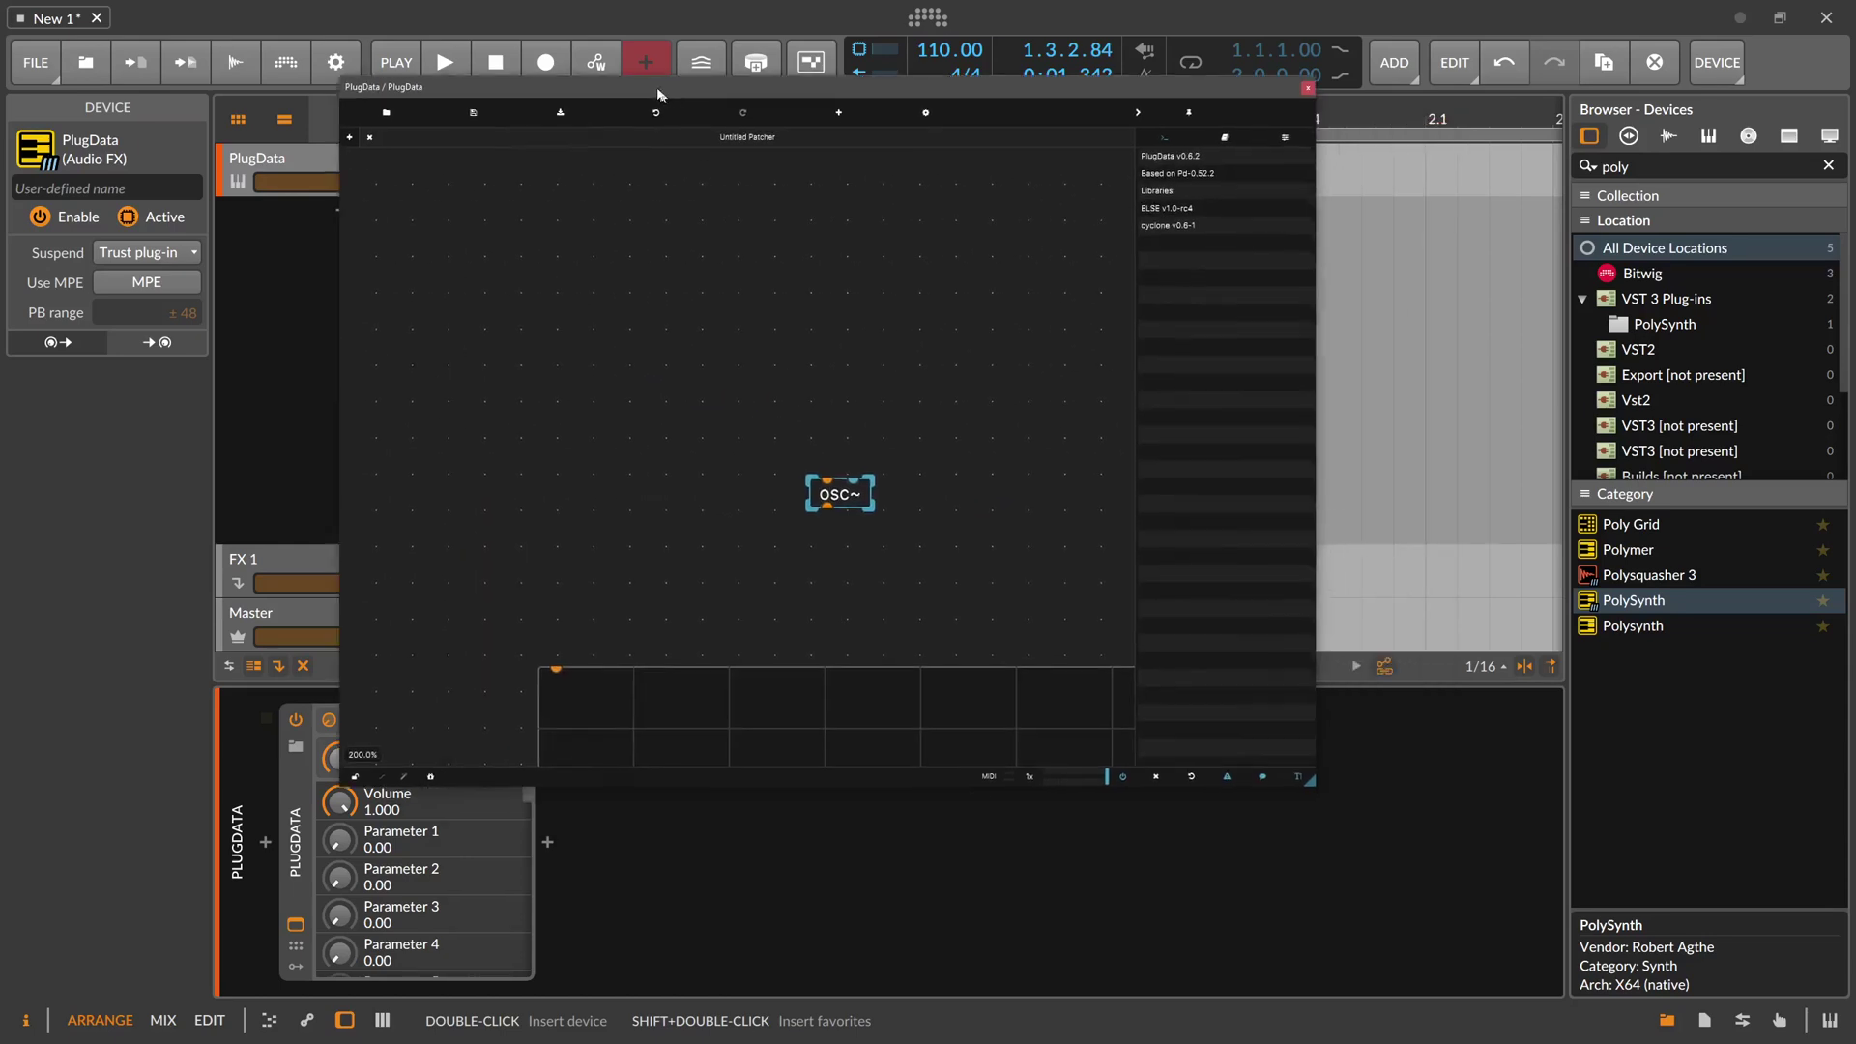
Enlarge the plugin window and shift osc~ and the oscilloscope left to fit the view
drag(1325, 763, 1504, 940)
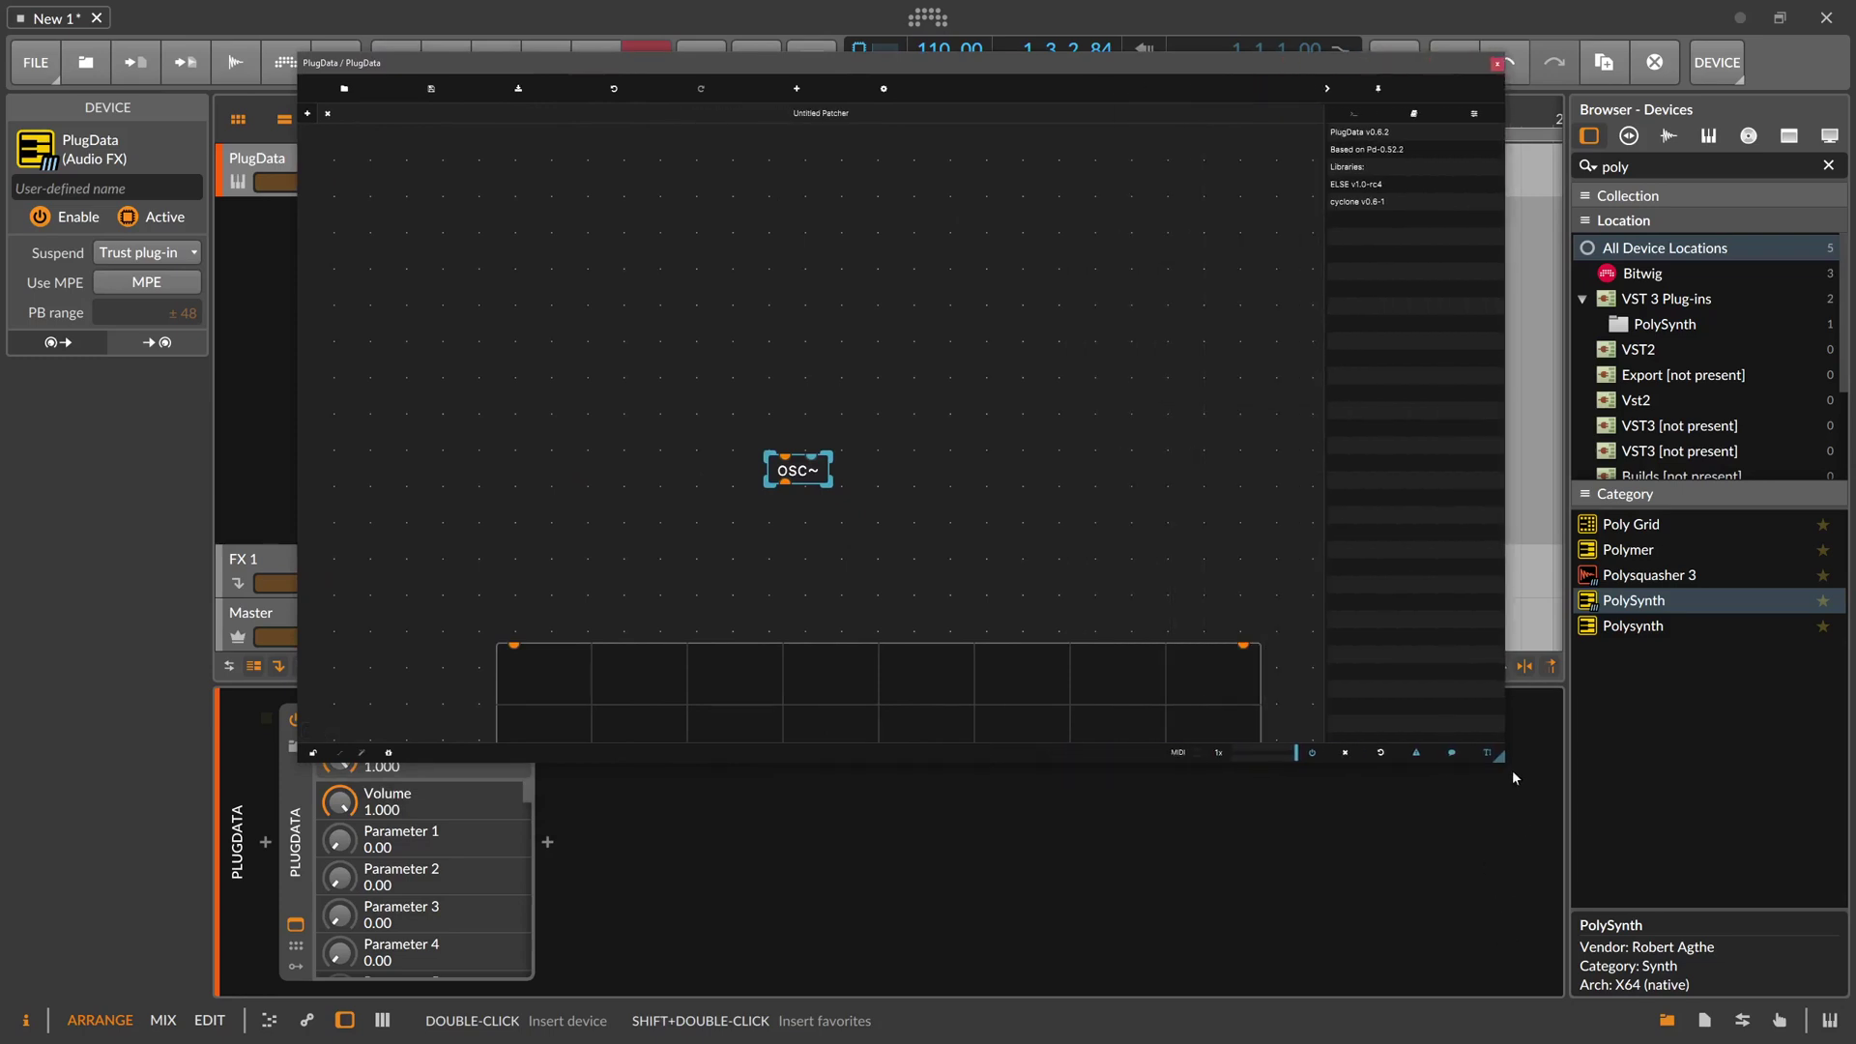
drag(1498, 755, 1524, 970)
drag(956, 77, 905, 55)
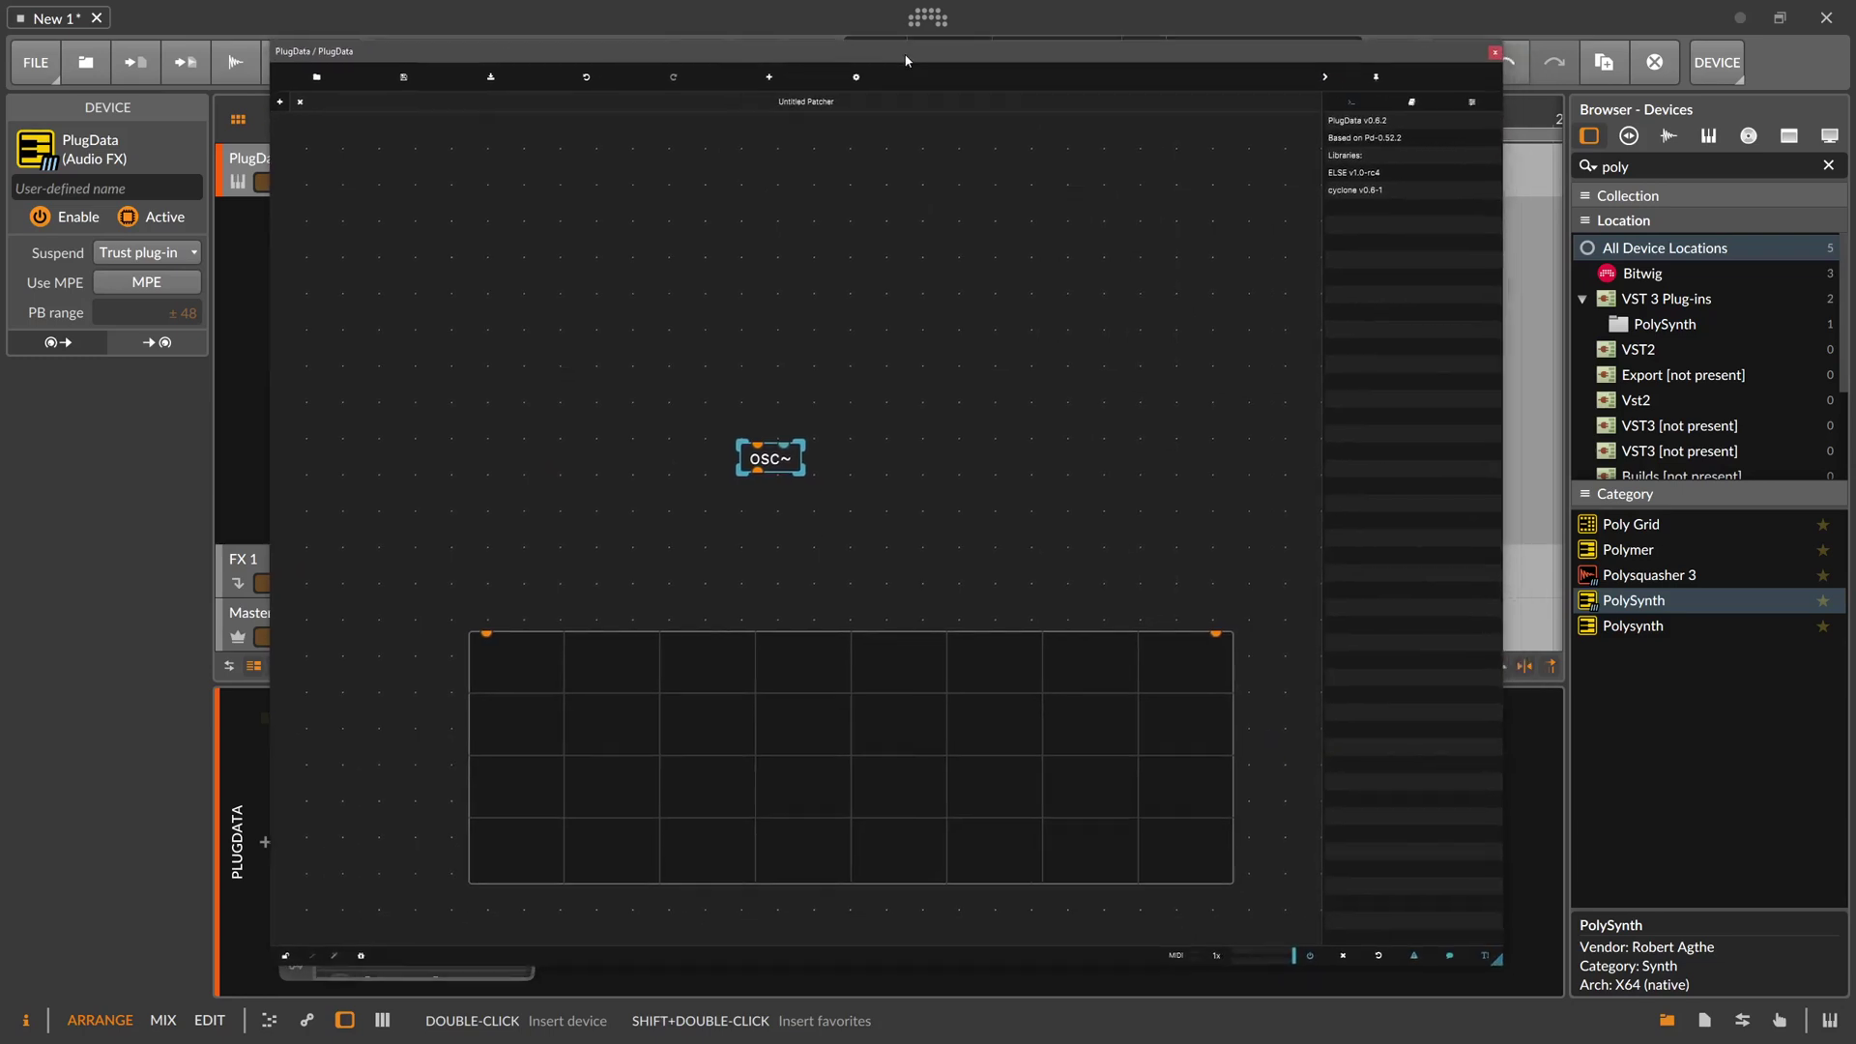
drag(777, 427, 734, 415)
drag(741, 720, 644, 724)
click(728, 569)
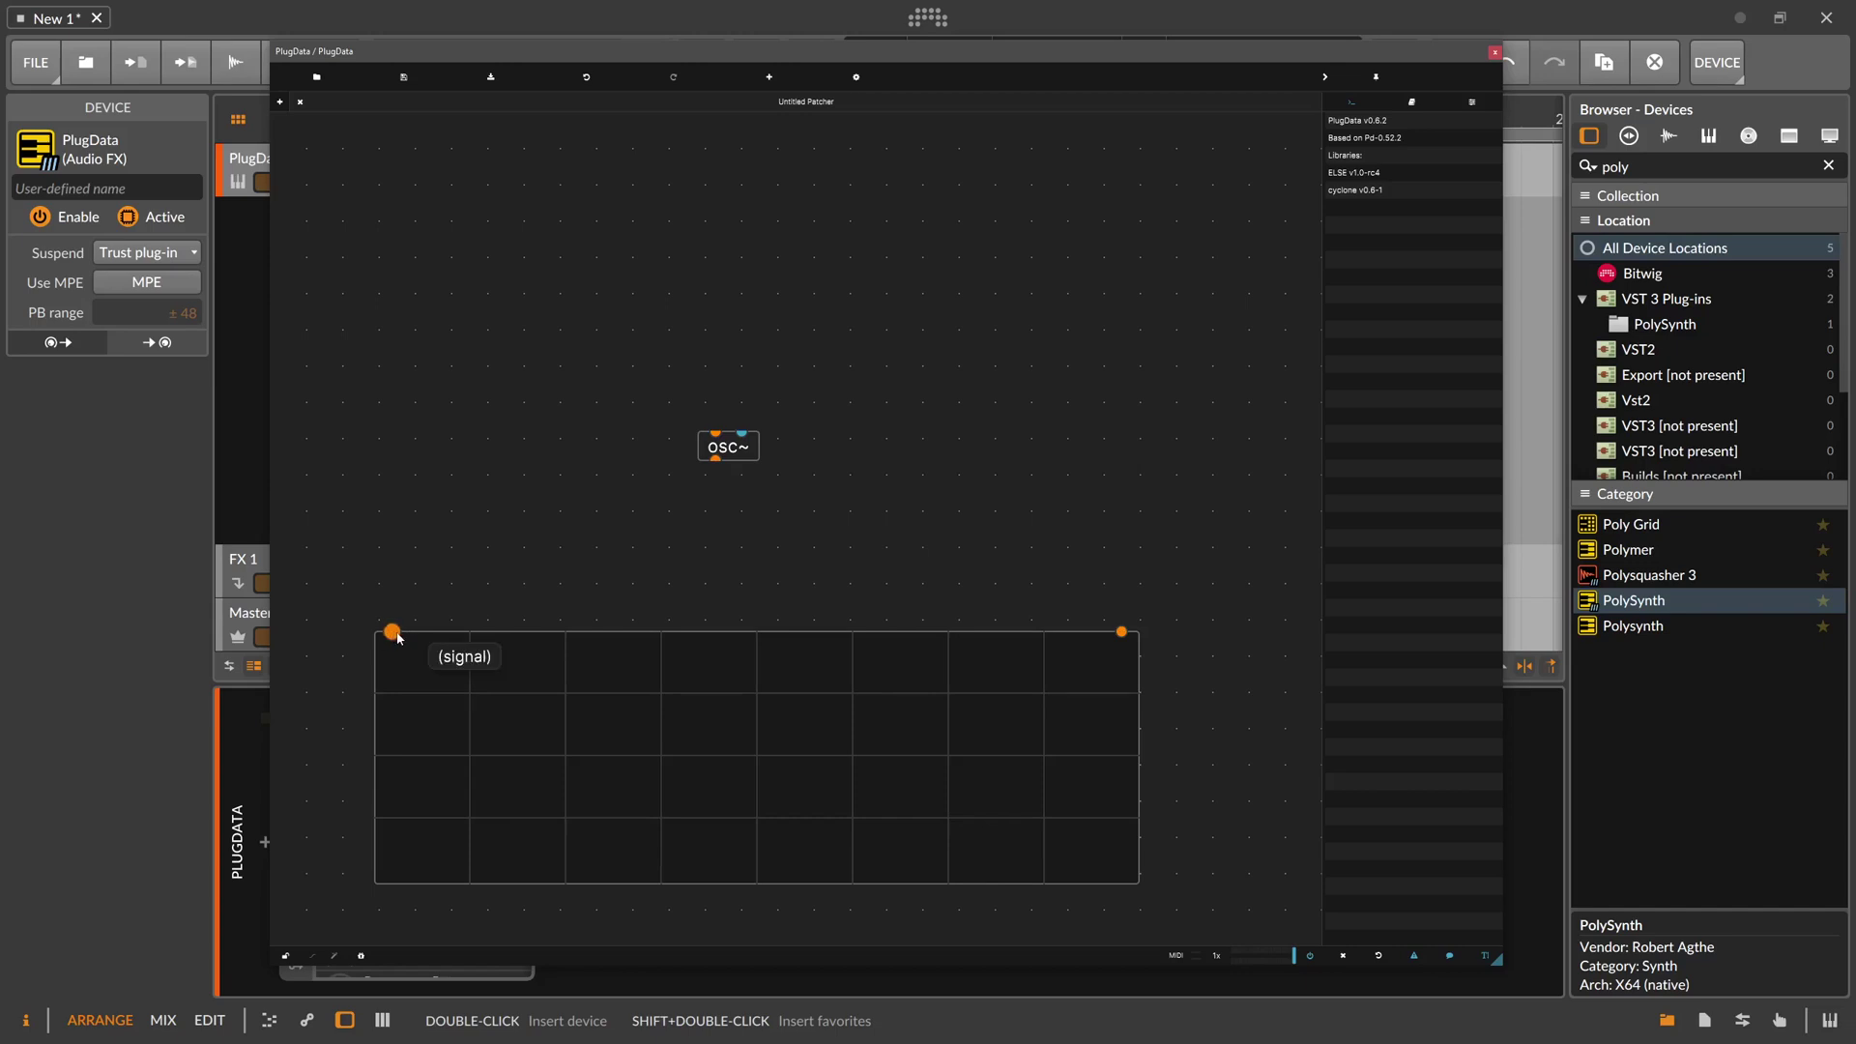
Wire the osc~ outlet into the oscope~ left inlet
drag(716, 458, 391, 634)
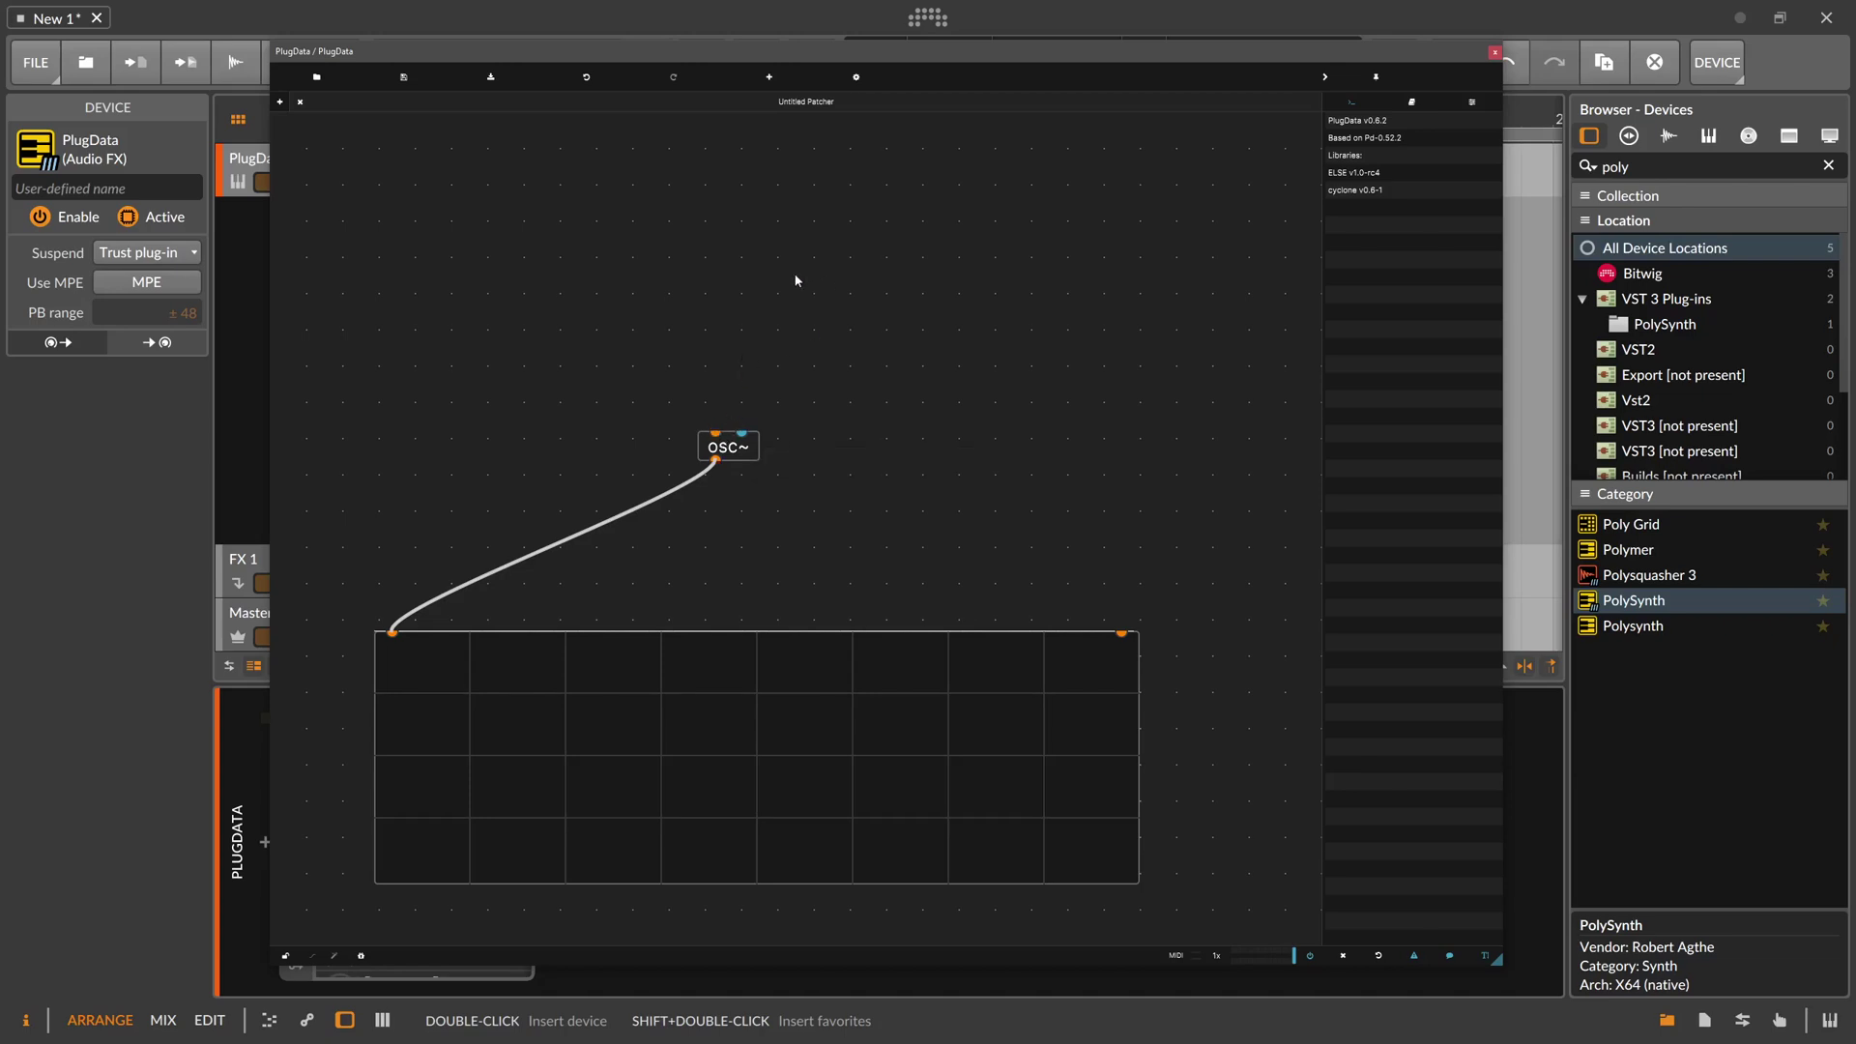
Add a number box wired into osc~'s frequency inlet, then lock the patch
key(ctrl+shift+n)
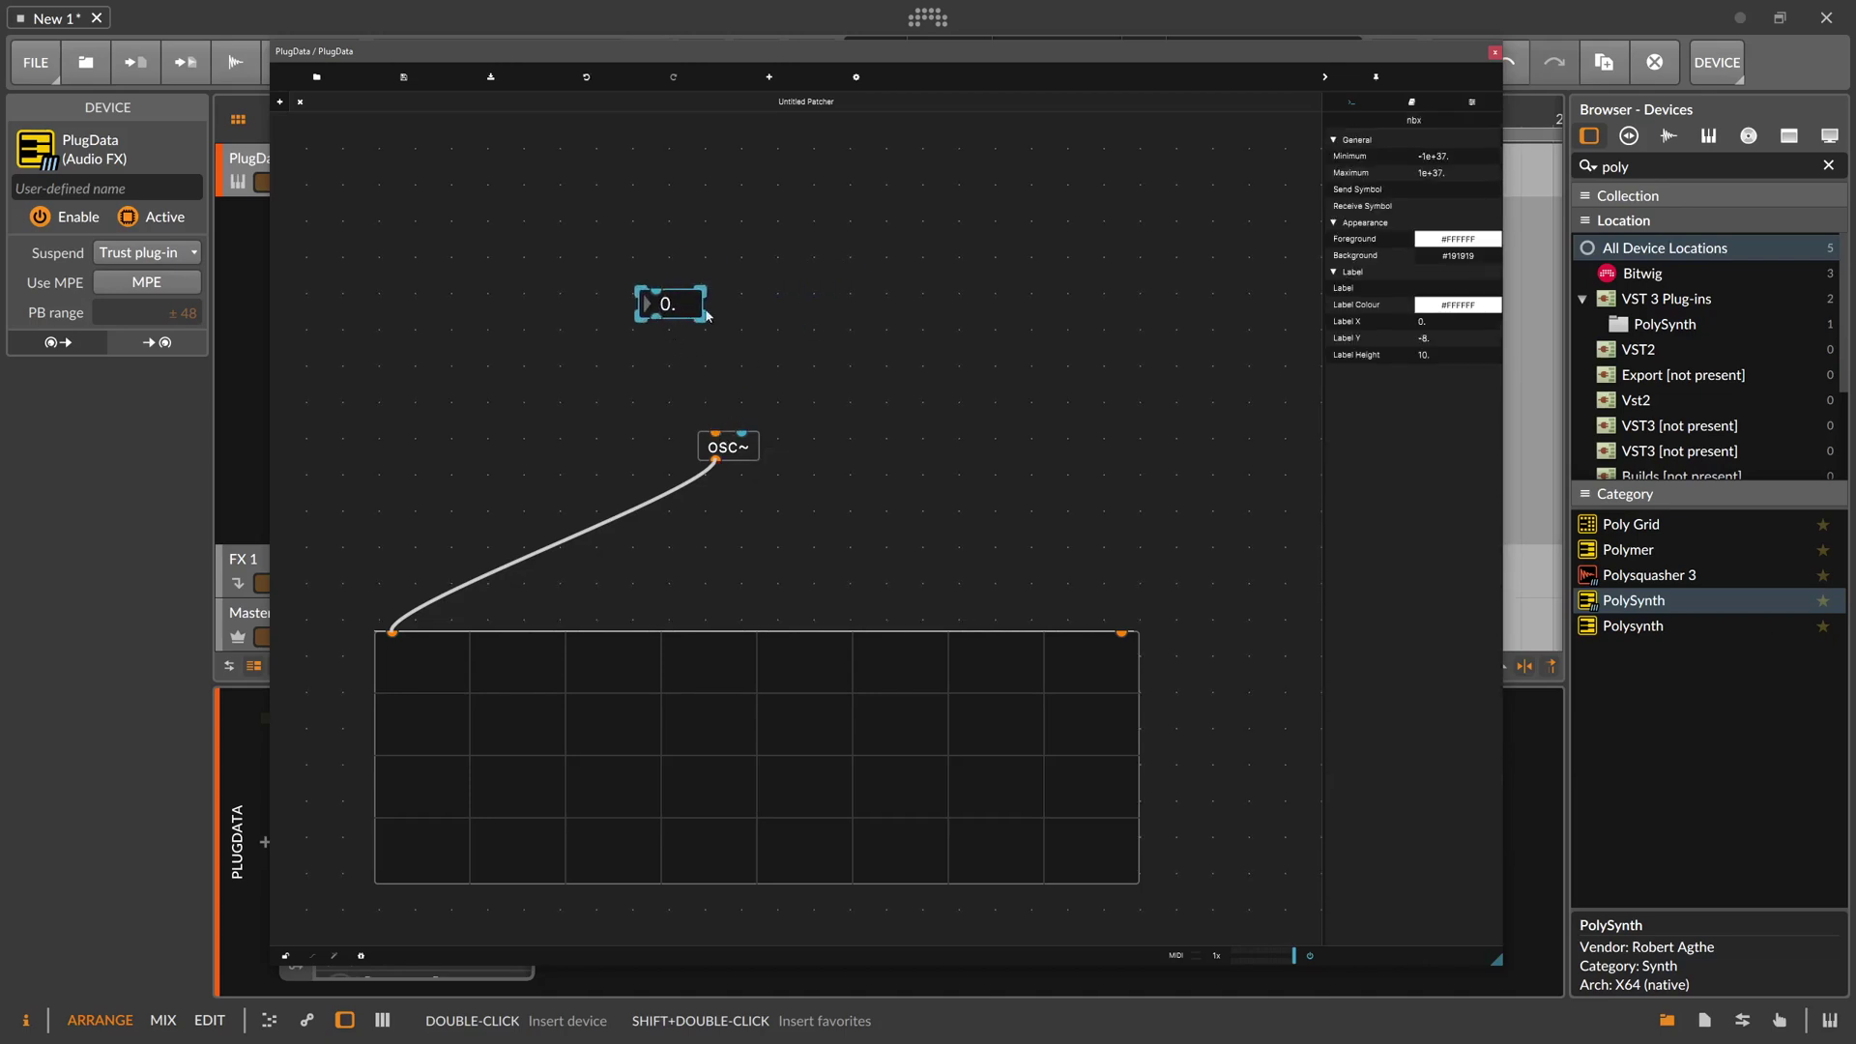
click(674, 313)
drag(657, 319, 716, 434)
drag(684, 310, 733, 346)
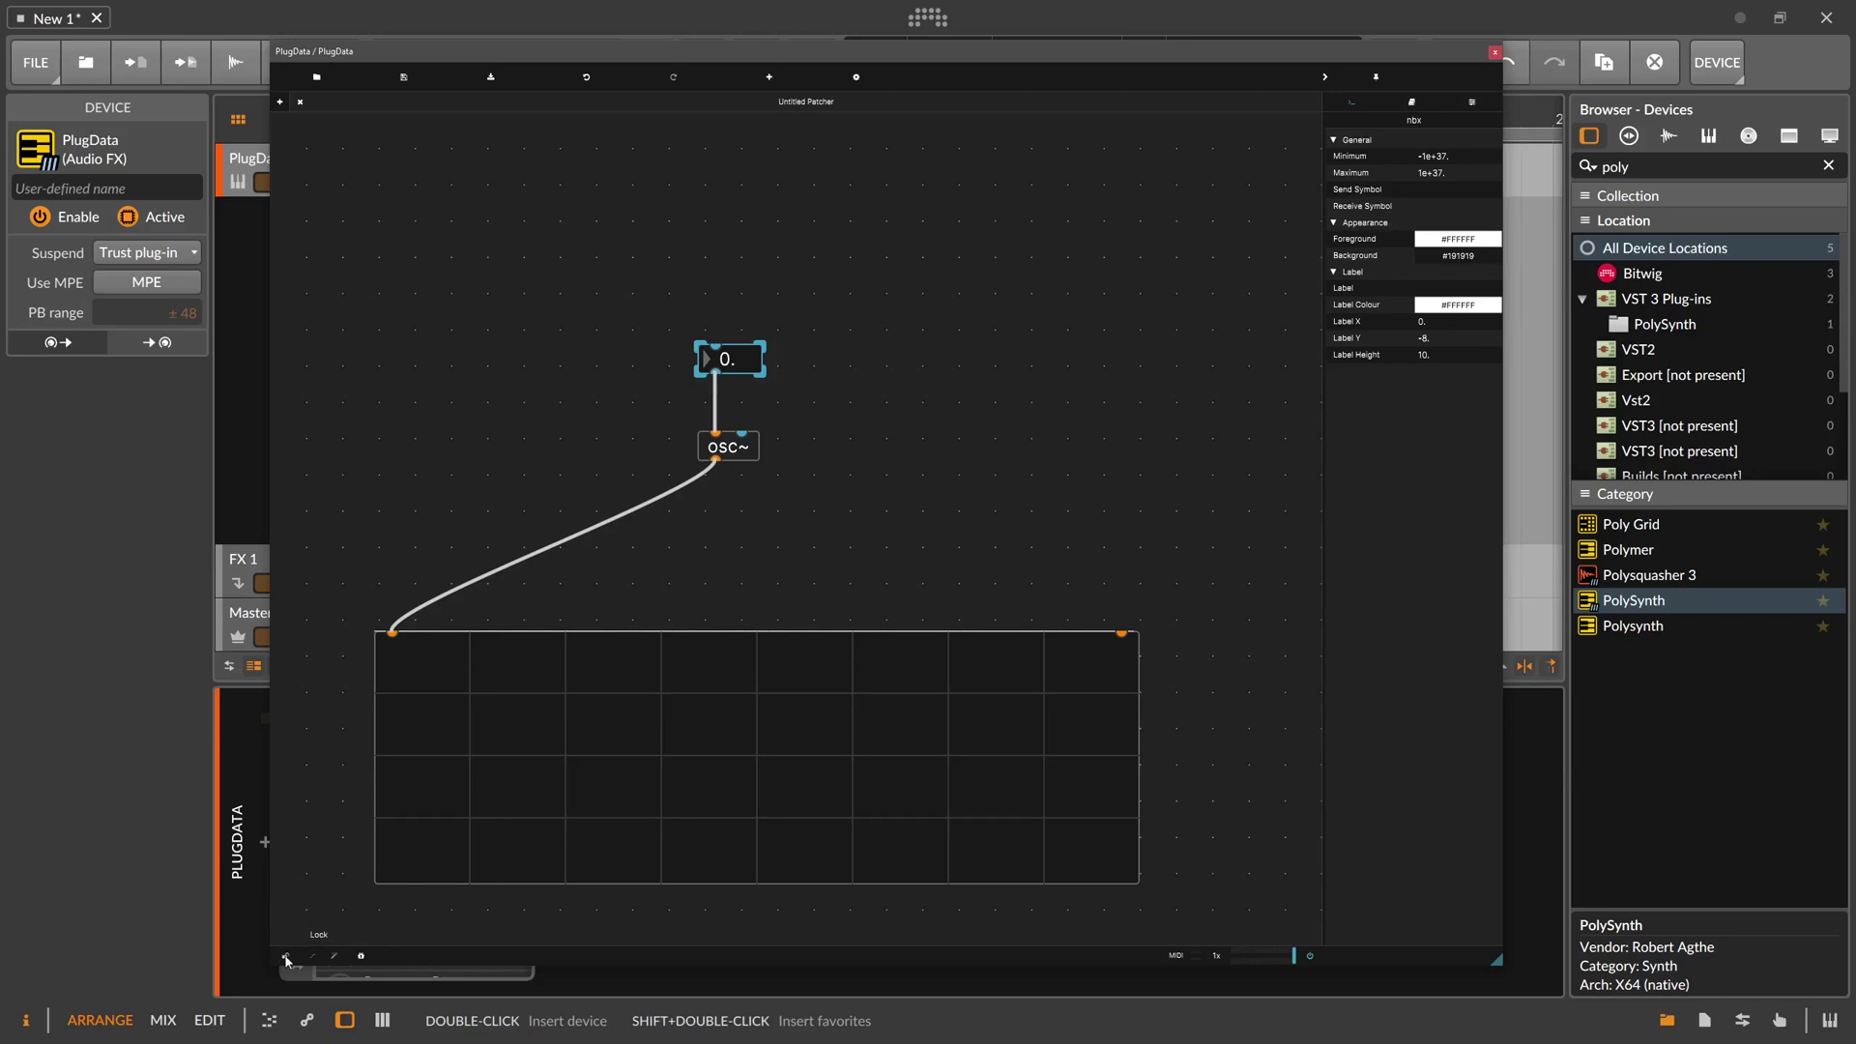
click(285, 957)
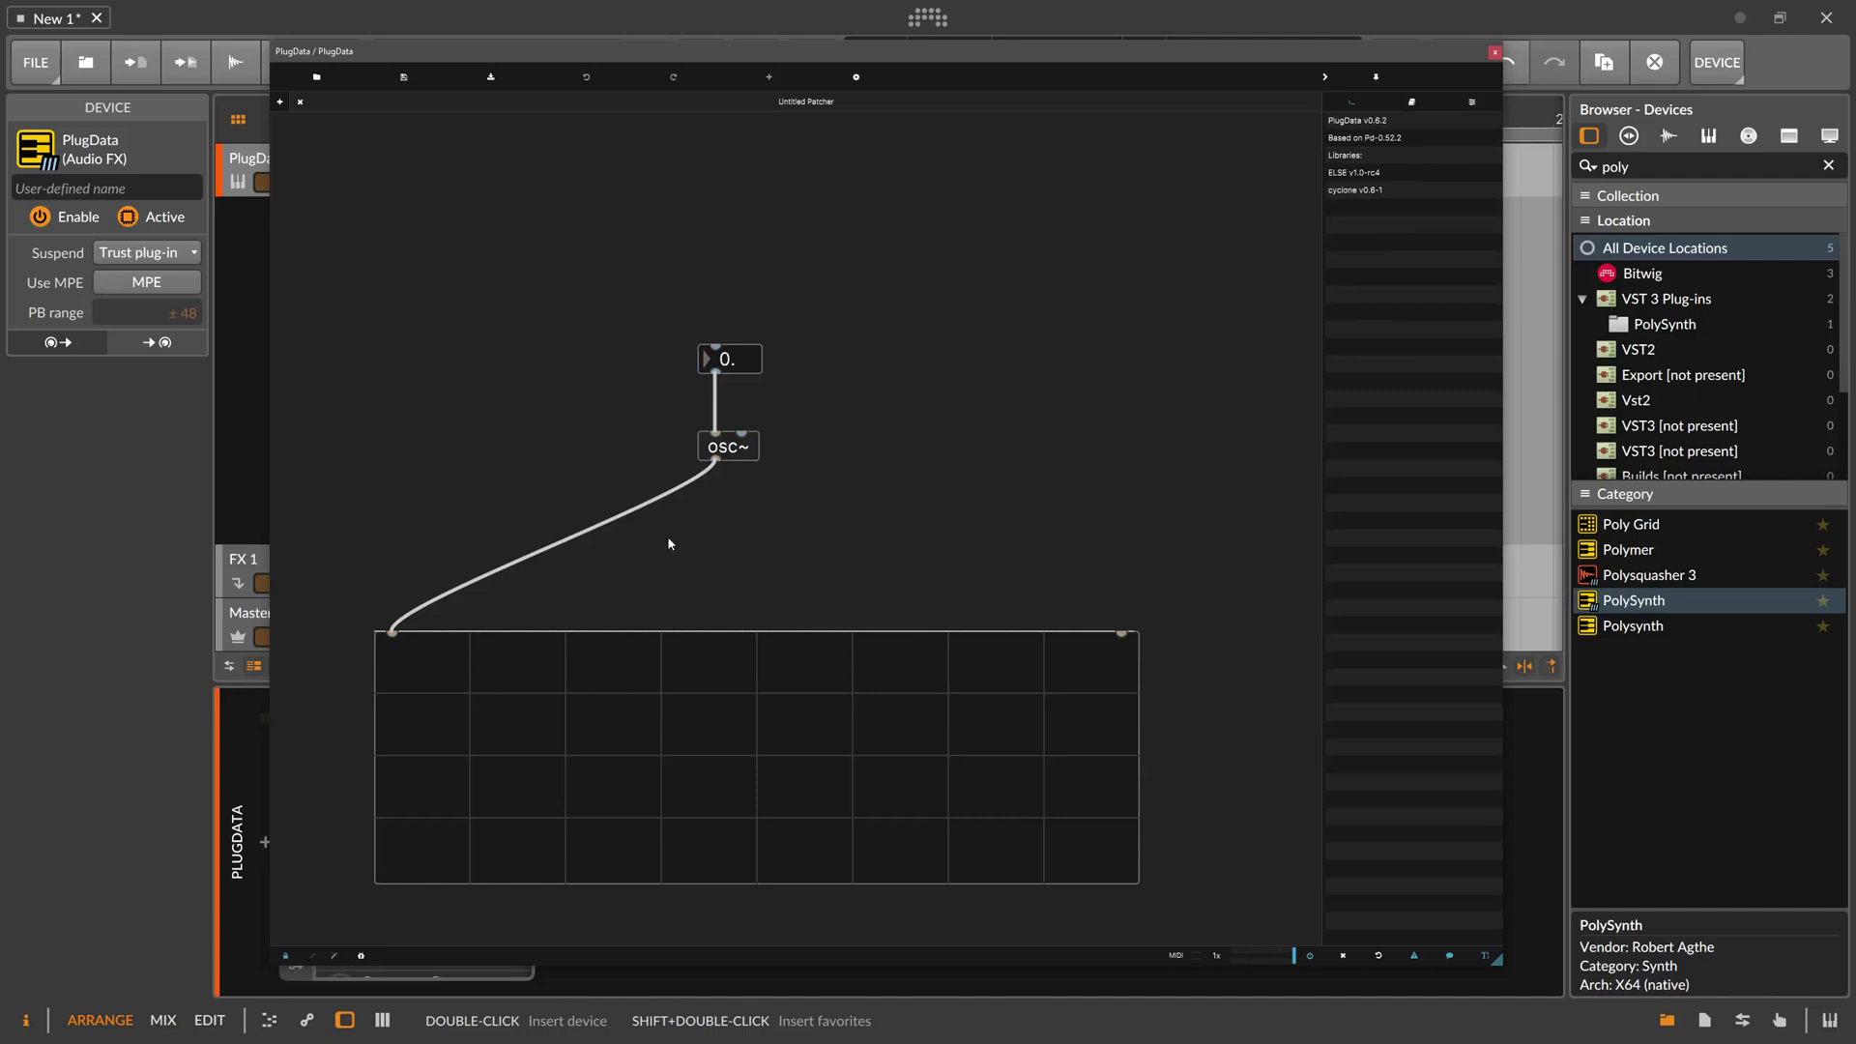
Unlock the patch and set the number box feeding osc~ to 150
click(286, 957)
click(731, 356)
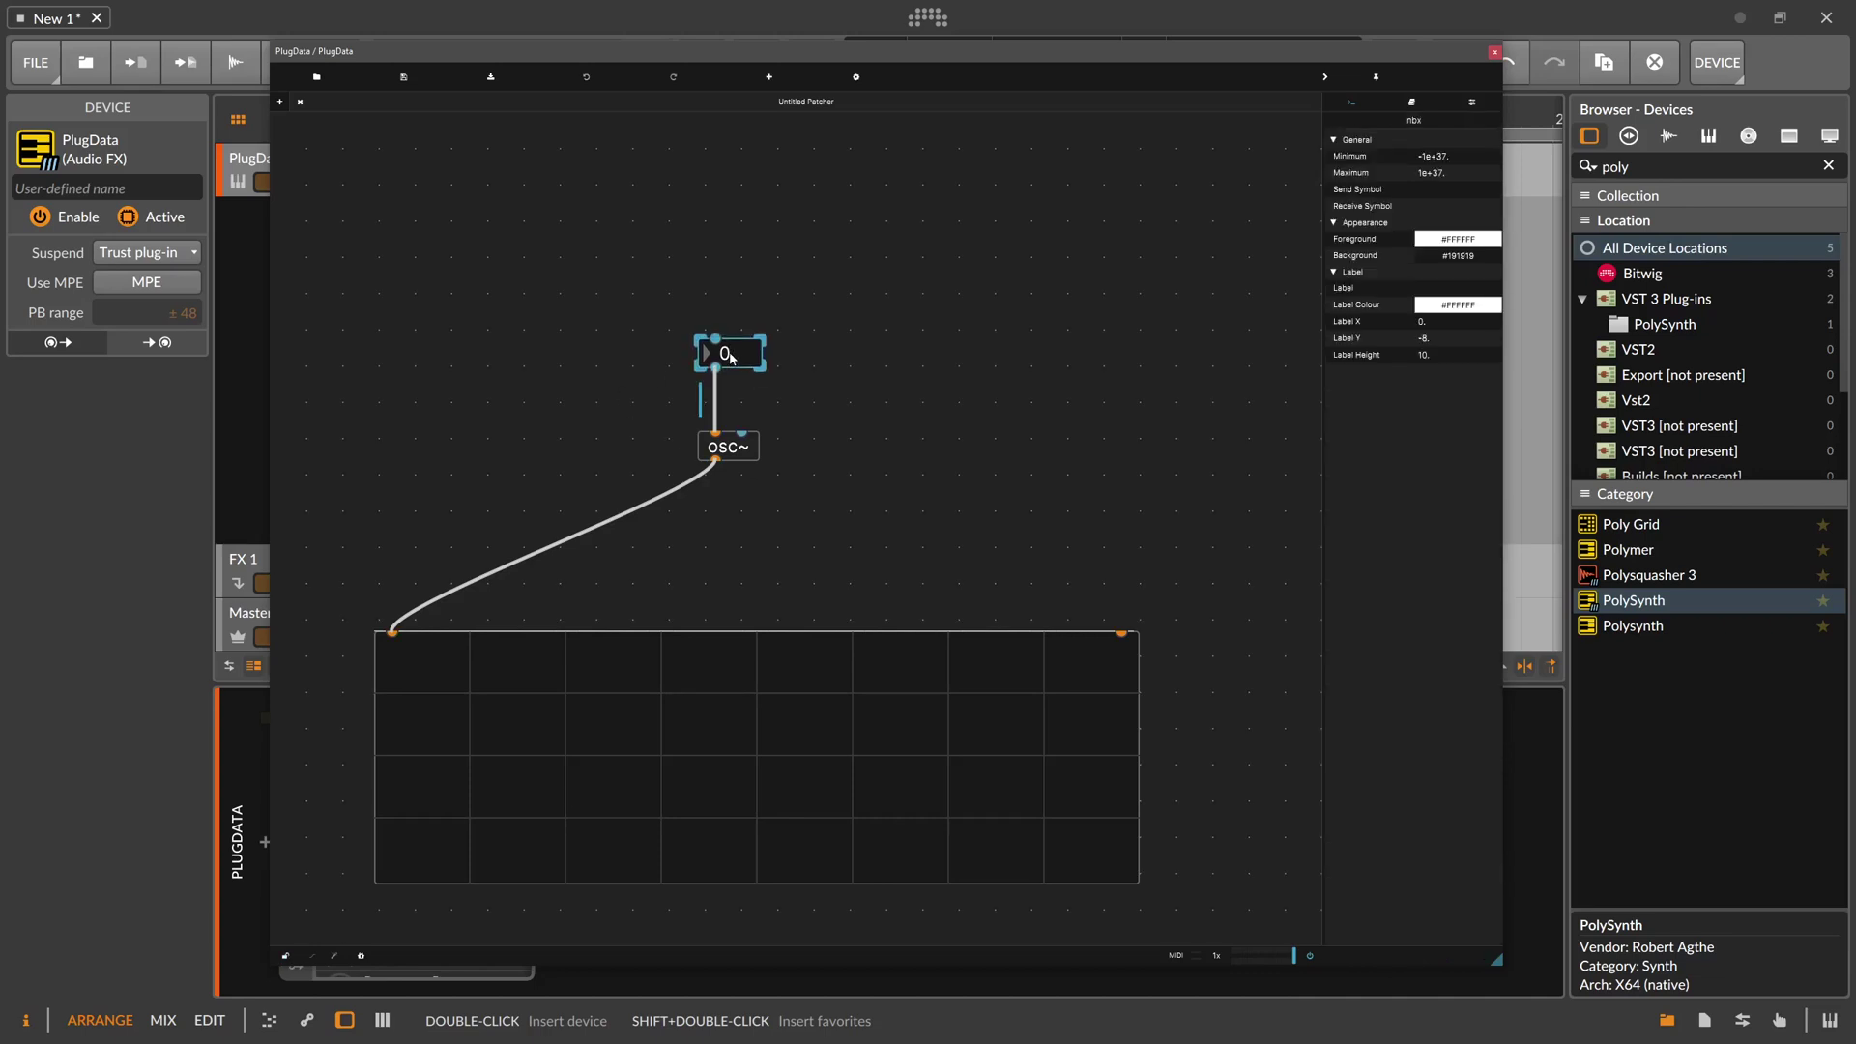
mouse_move(734, 356)
mouse_down()
mouse_move(723, 379)
mouse_move(768, 310)
mouse_move(724, 321)
mouse_move(762, 385)
mouse_move(741, 304)
mouse_move(734, 376)
mouse_up()
mouse_move(732, 376)
mouse_down()
mouse_move(732, 195)
mouse_move(765, 367)
mouse_up()
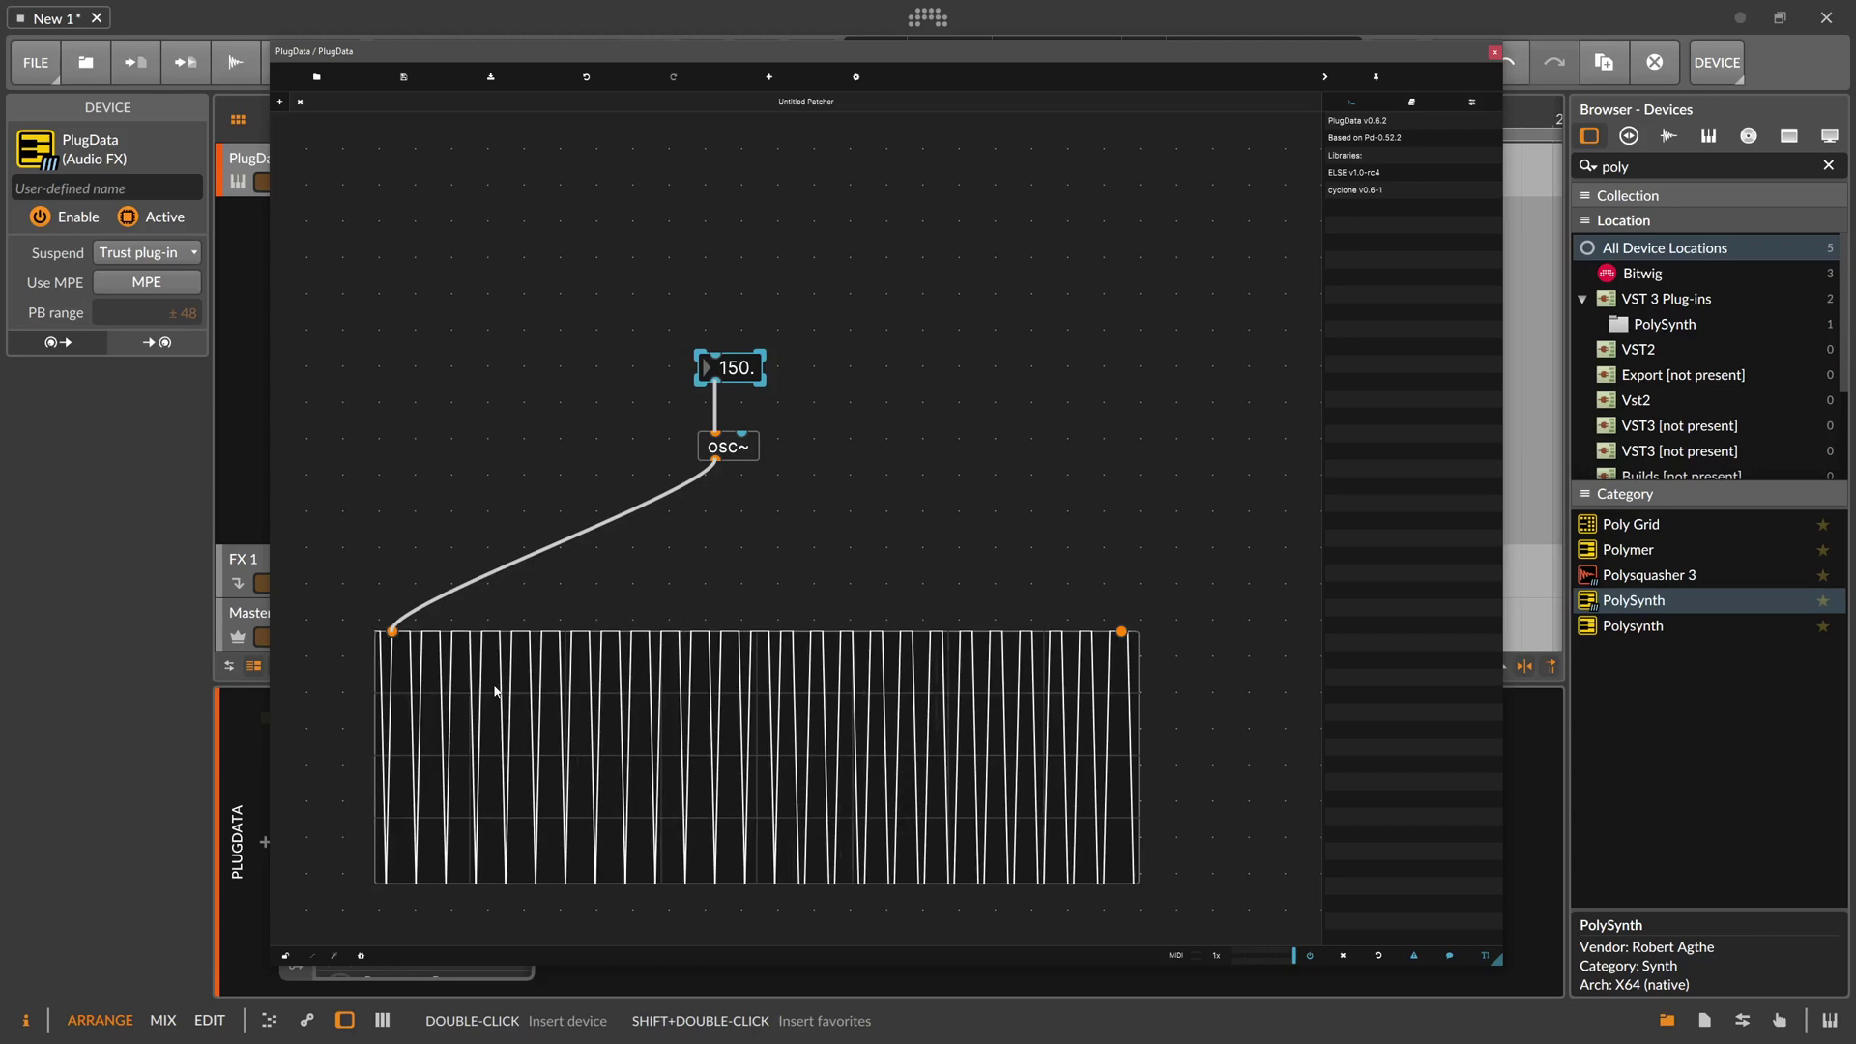
click(741, 591)
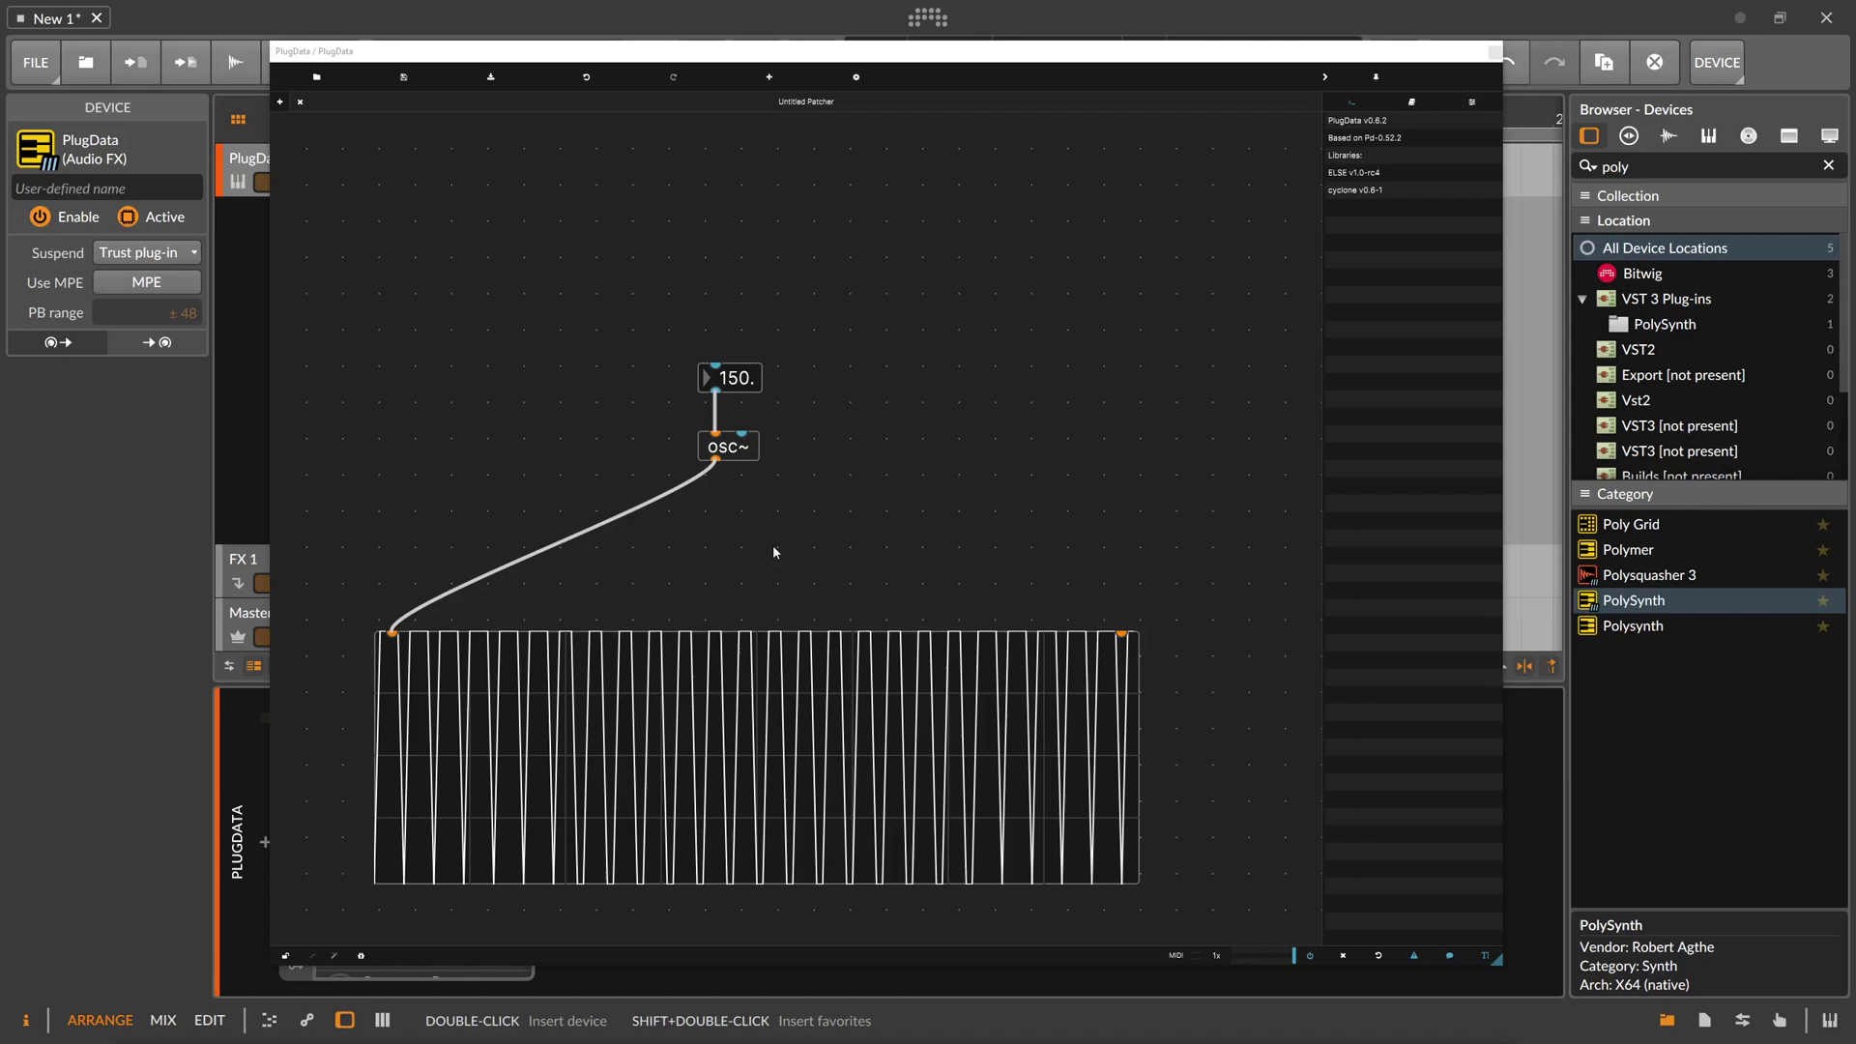
Move the number box and osc~ together higher on the canvas
drag(812, 507, 733, 341)
drag(725, 447, 720, 342)
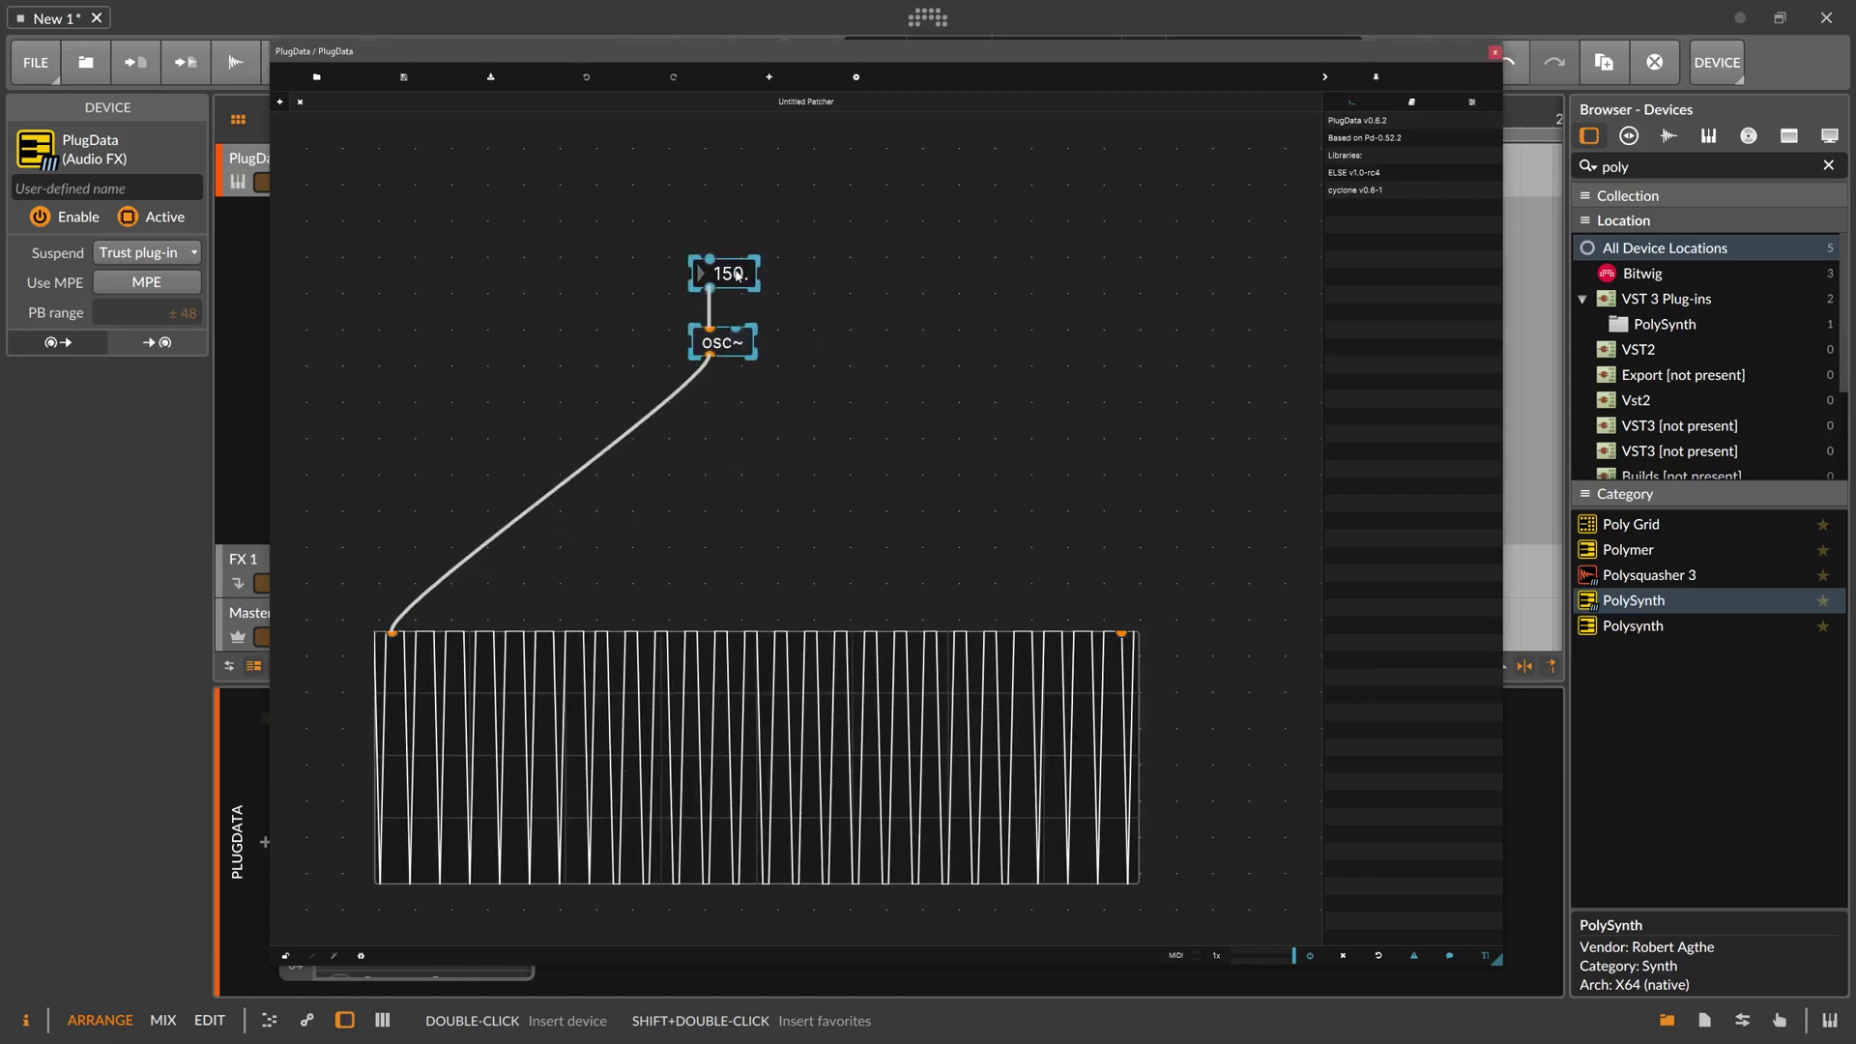
click(756, 467)
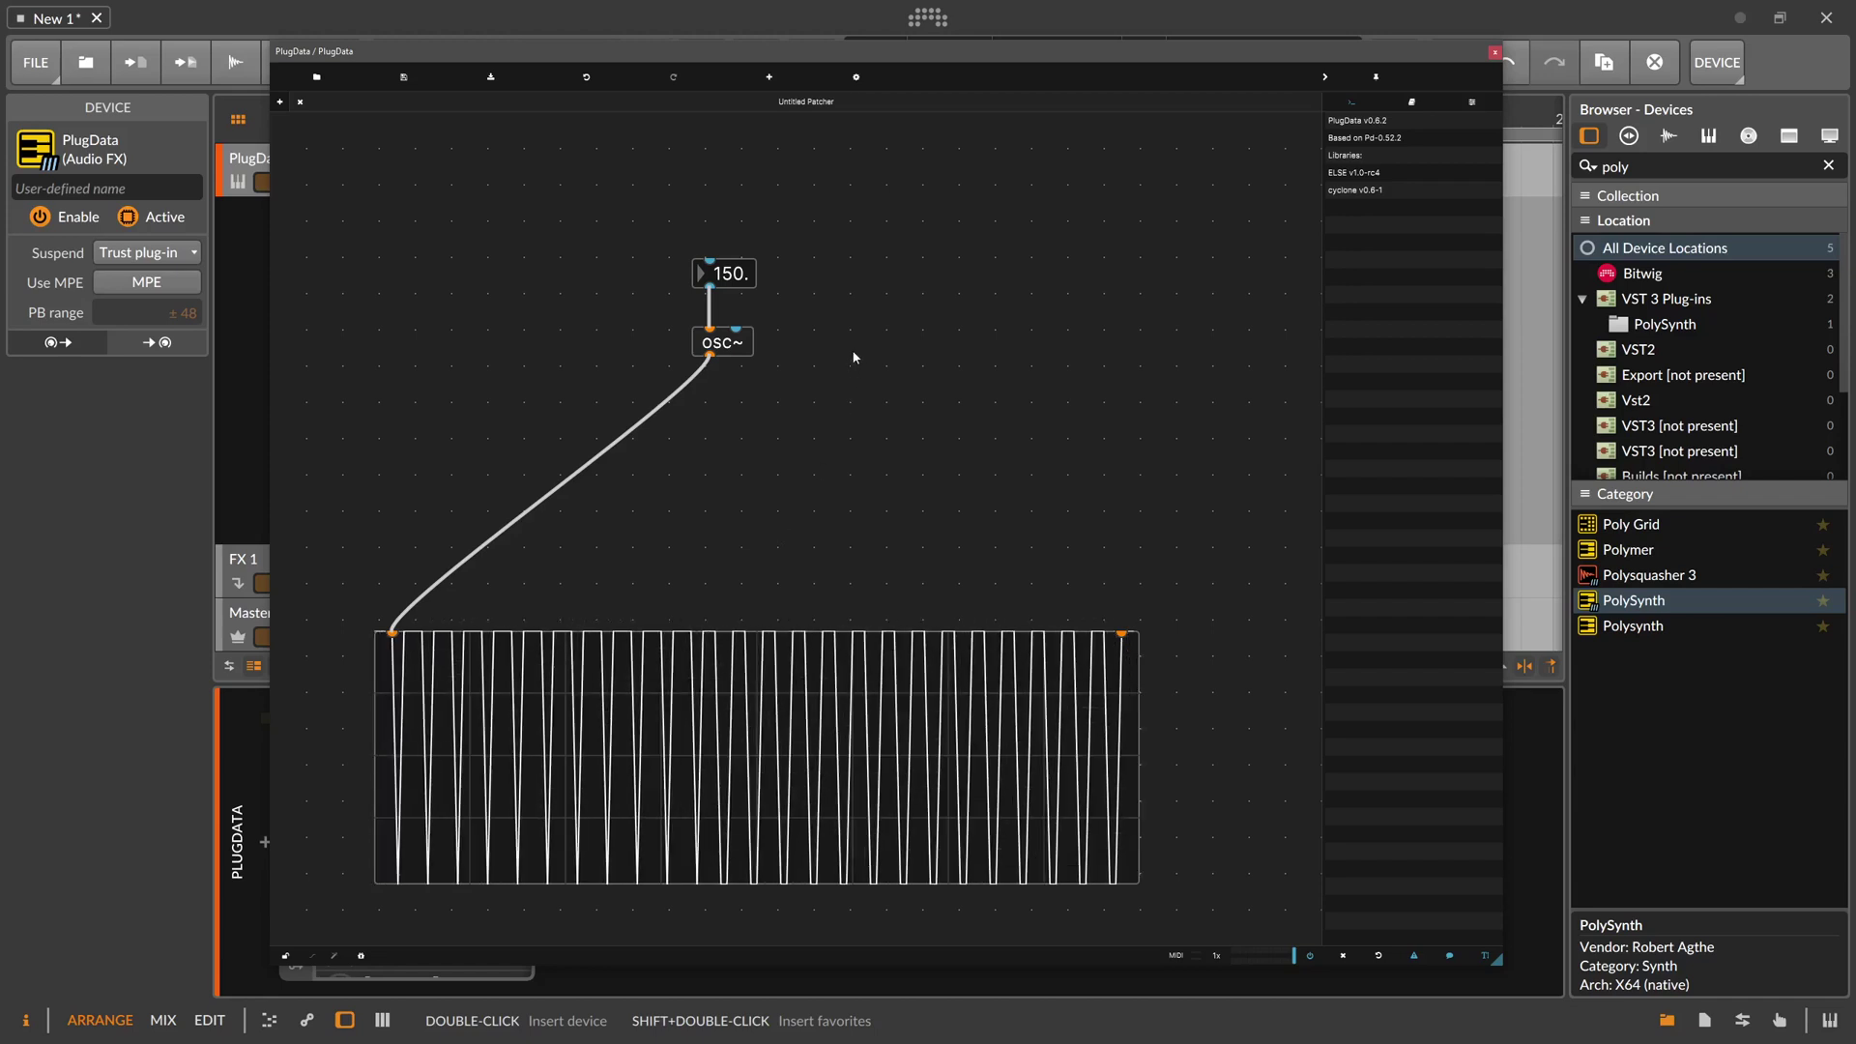
Create a *~ object and place it between osc~ and the oscilloscope
key(ctrl+1)
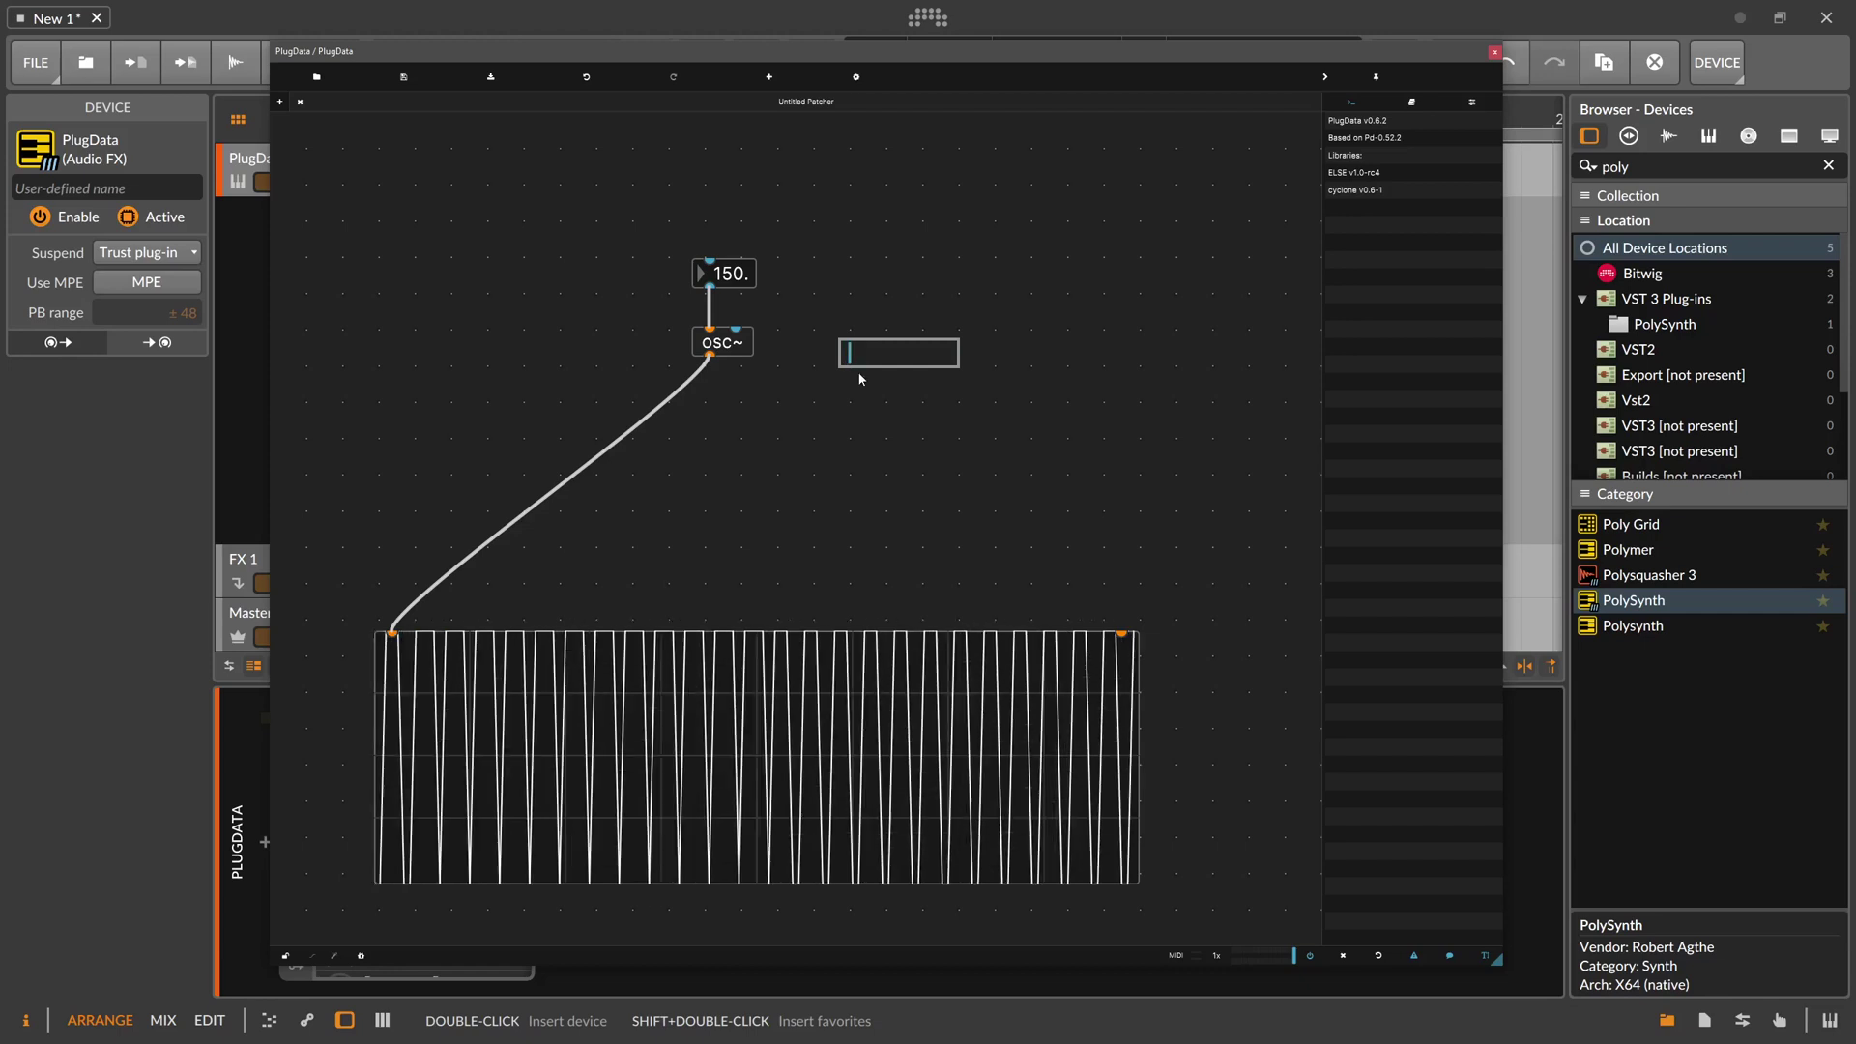
text(*)
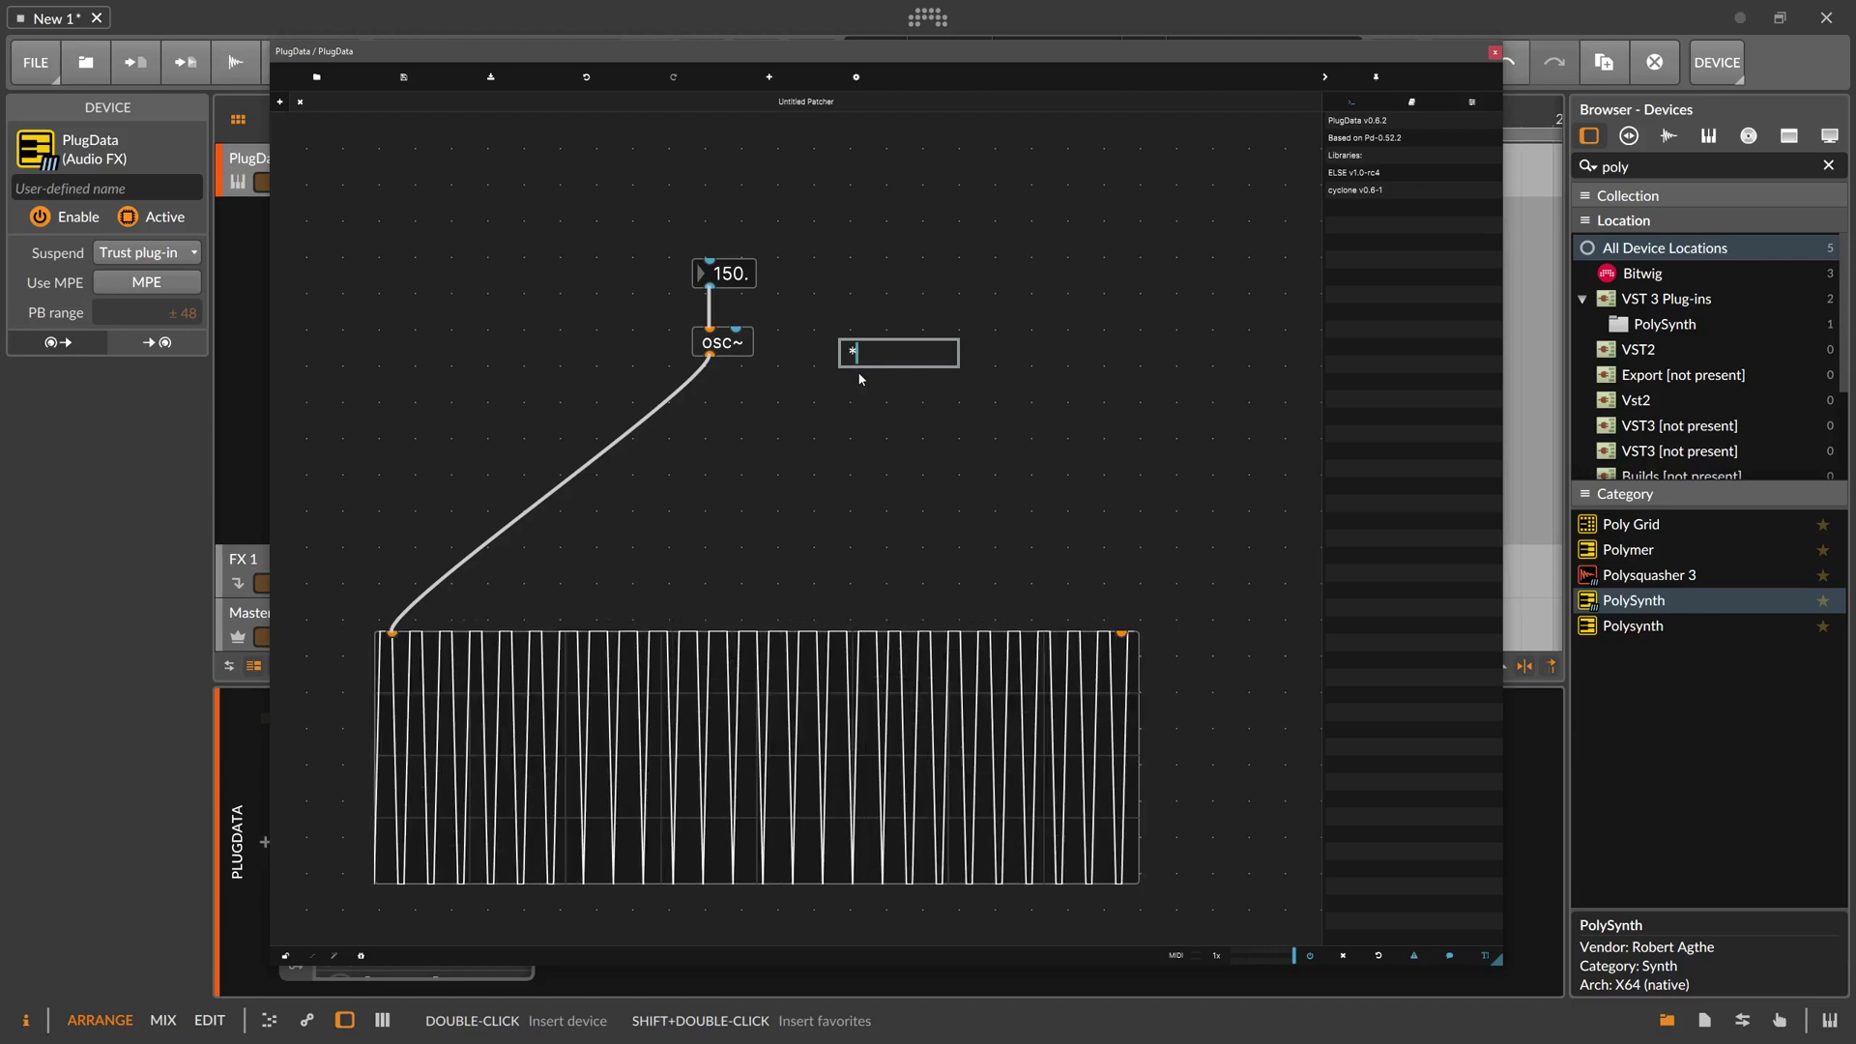
text(~)
click(882, 370)
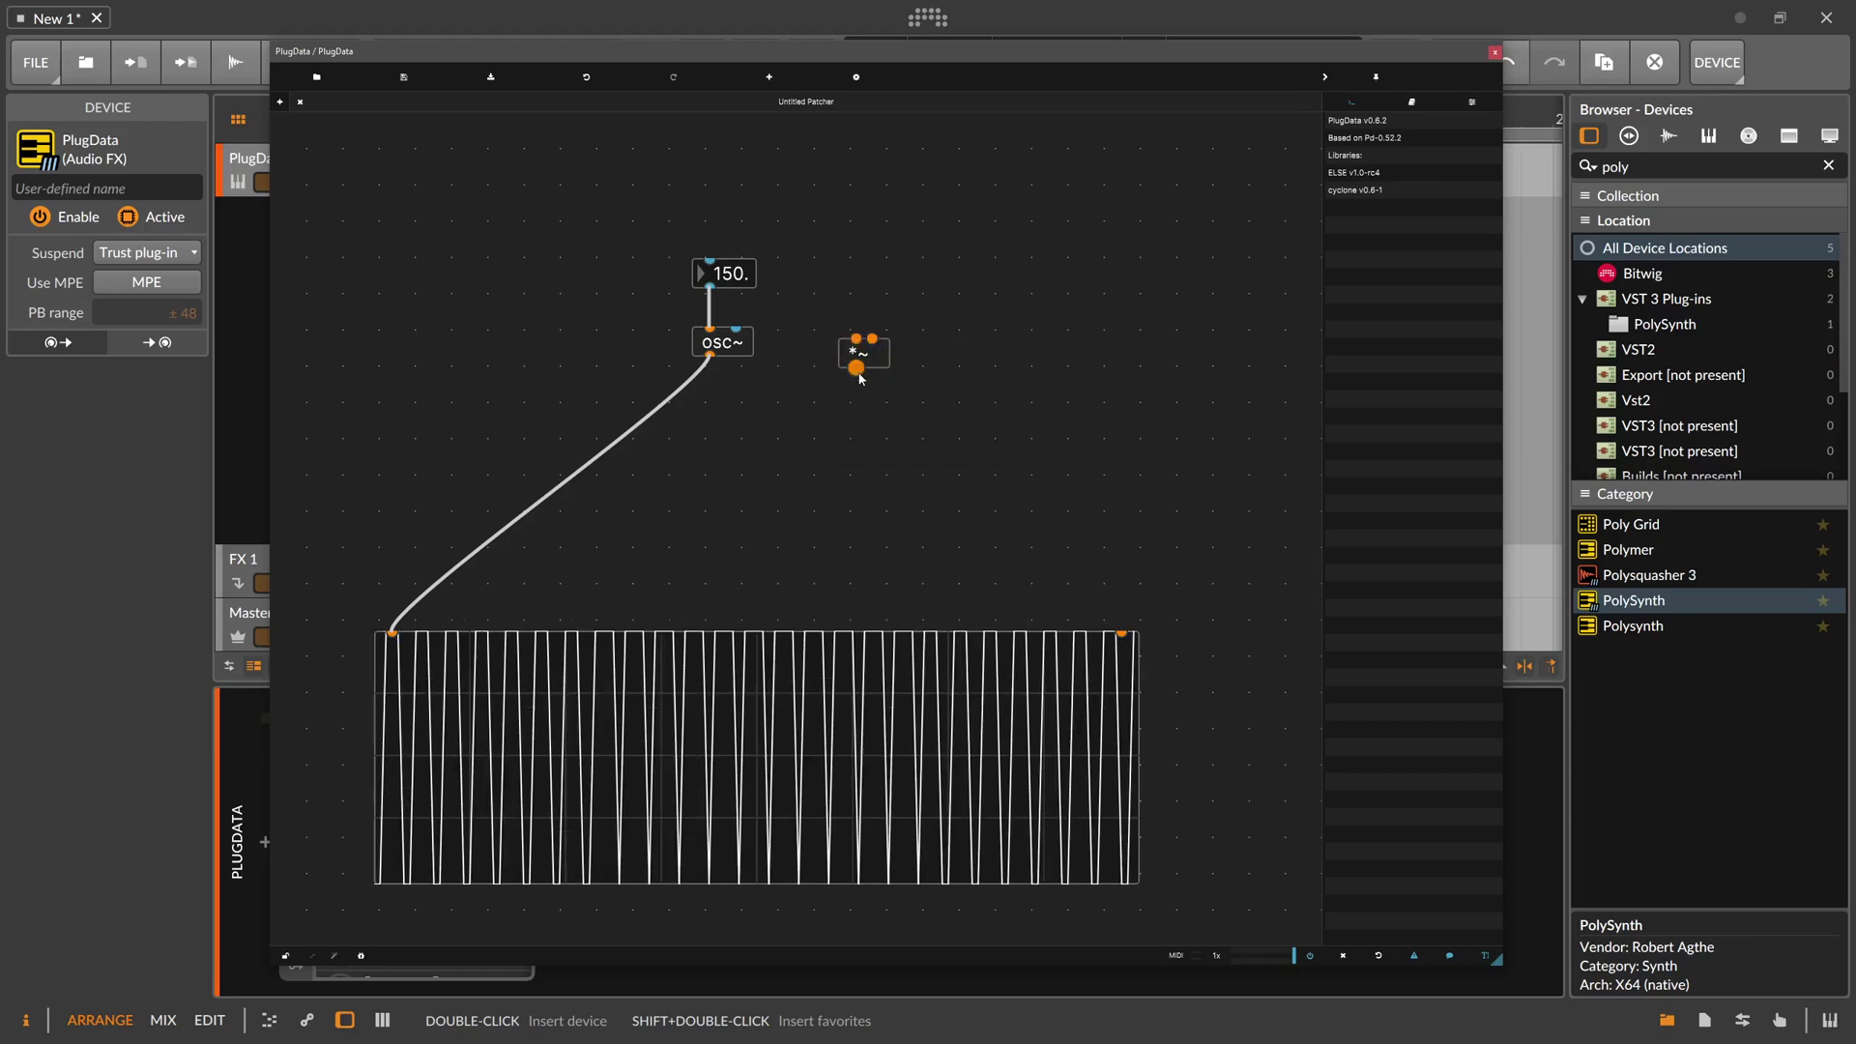
drag(882, 368, 694, 416)
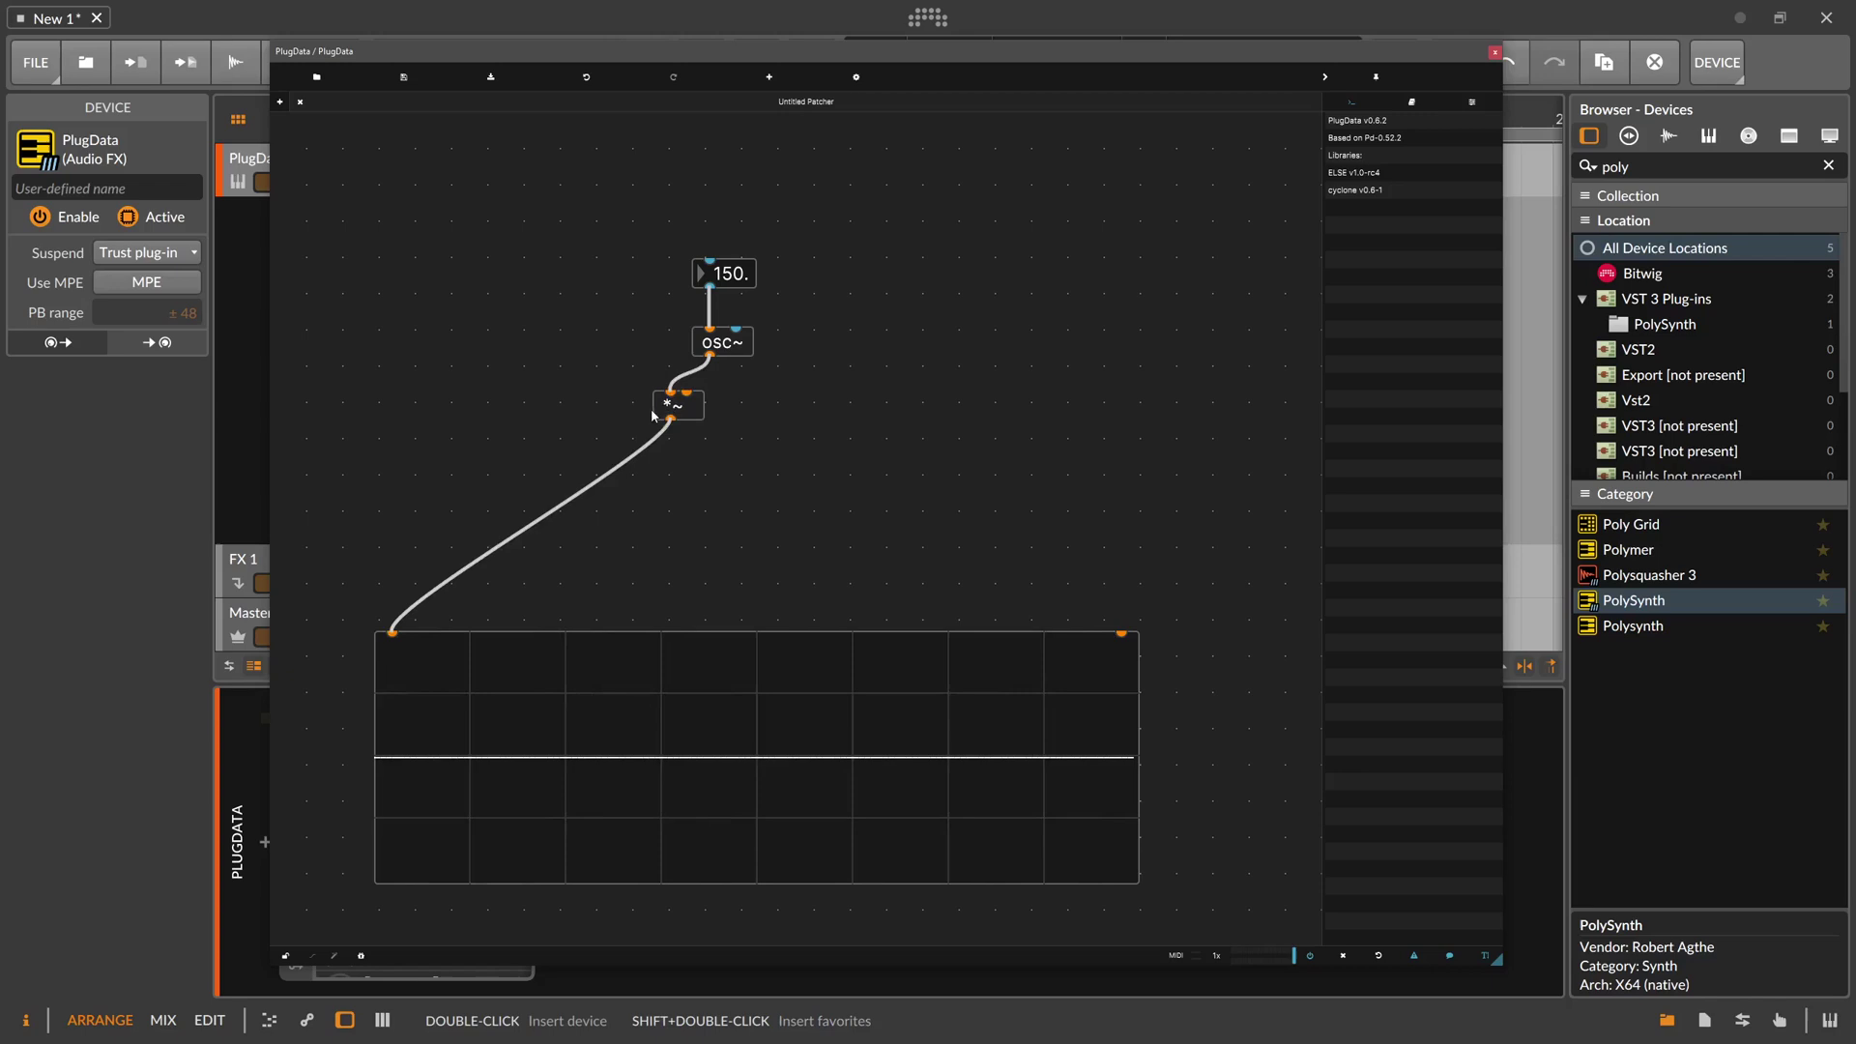
drag(667, 410, 705, 405)
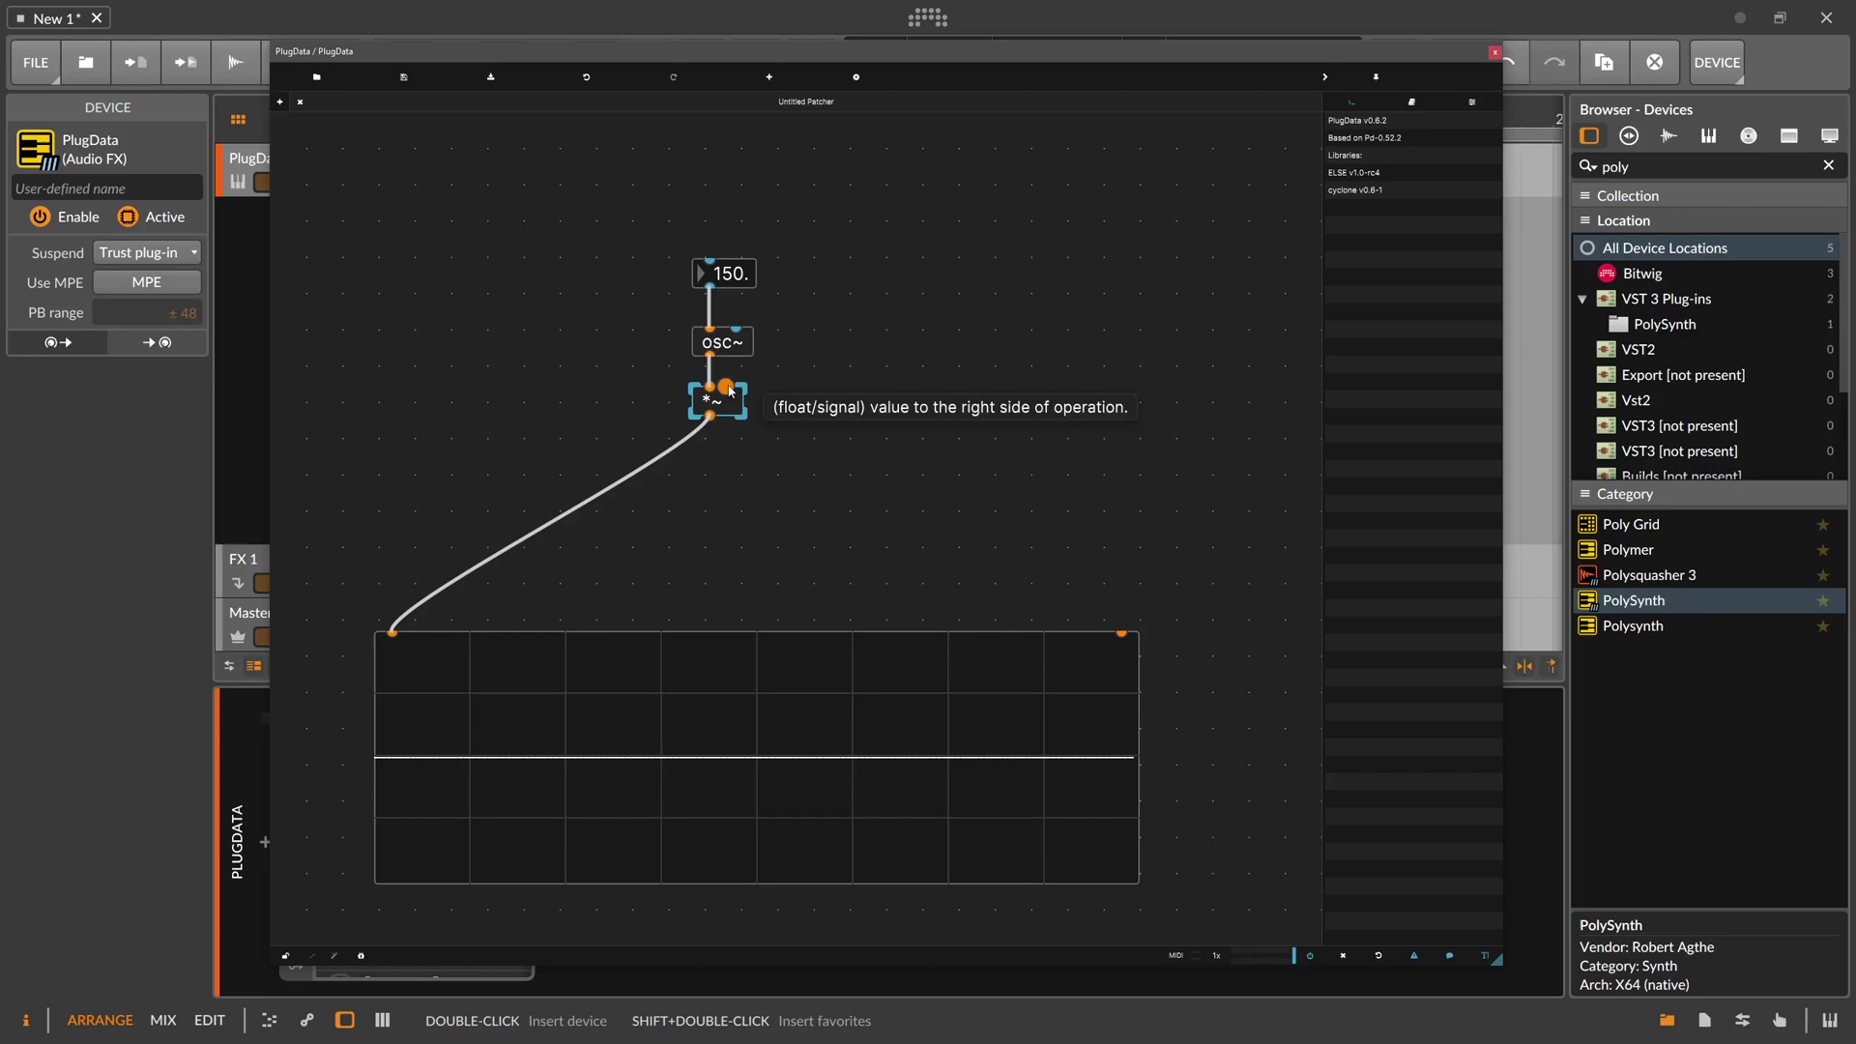
Duplicate the 150 number box, place it right of osc~, and set it to 0.86
click(723, 278)
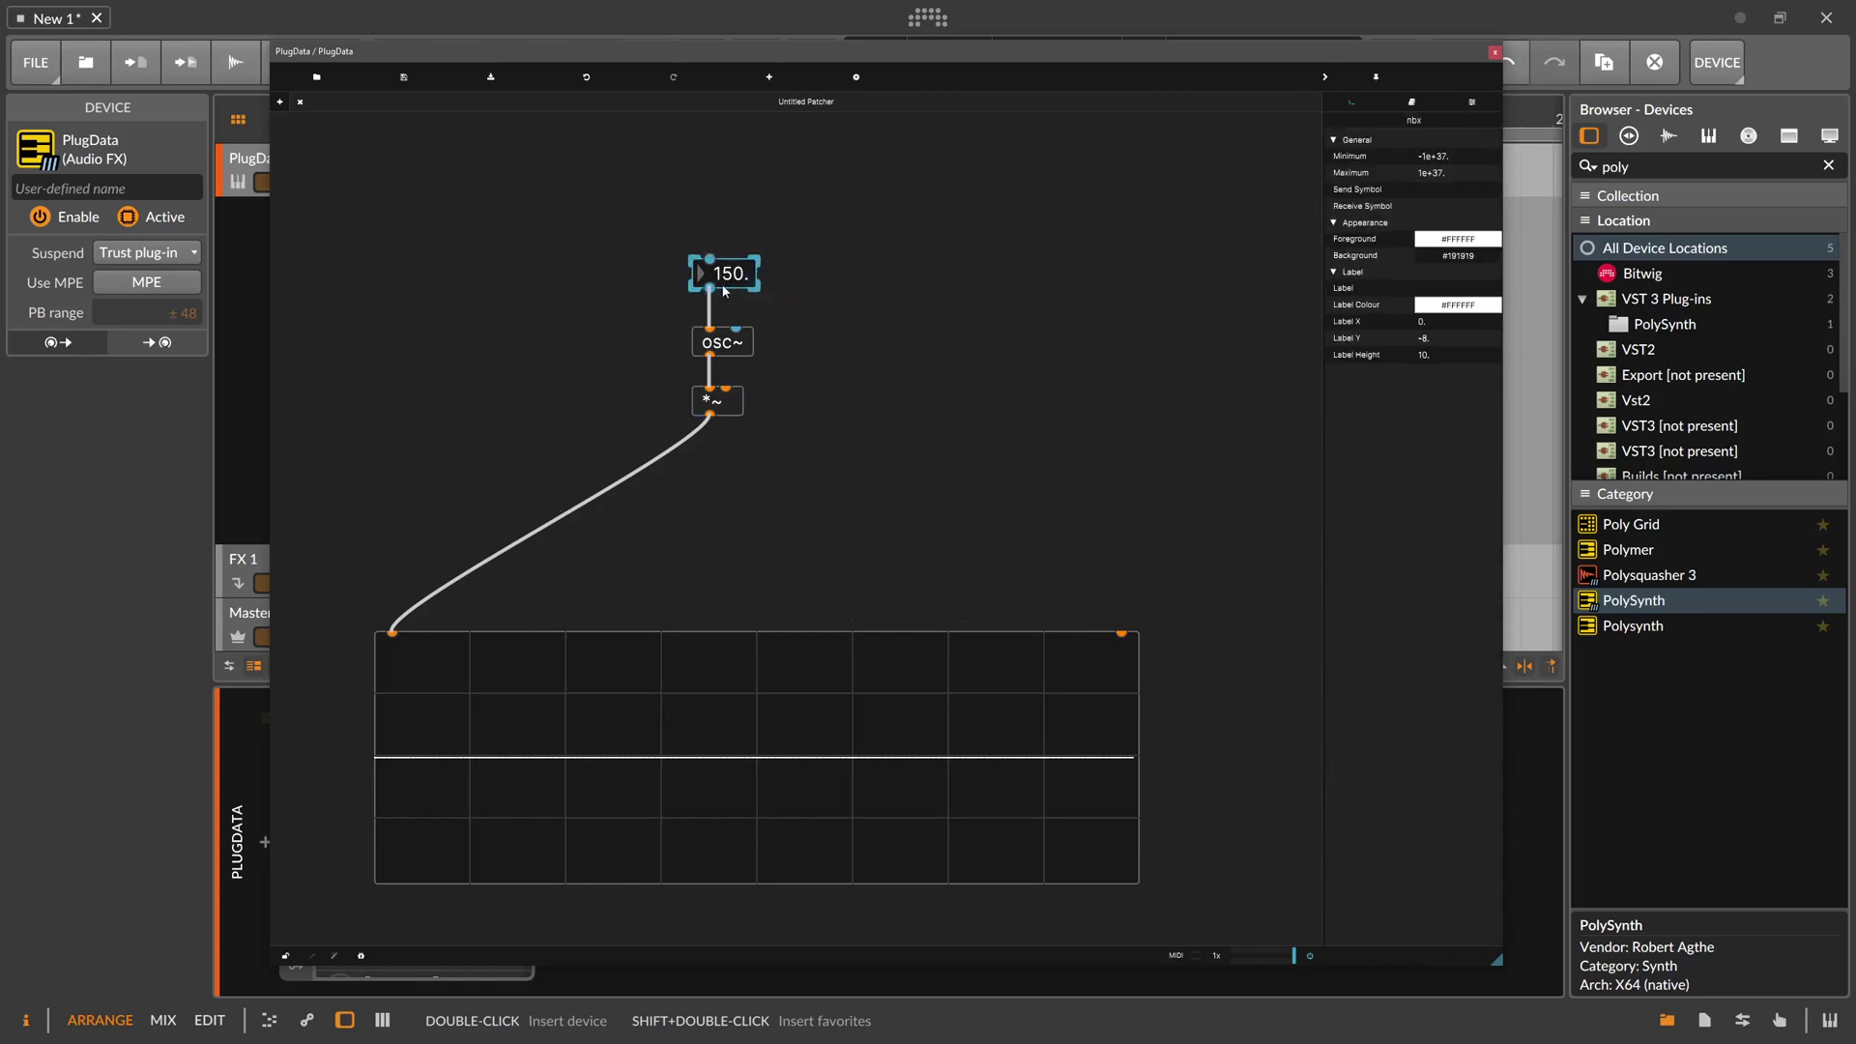
key(ctrl+shift+n)
drag(870, 306, 726, 387)
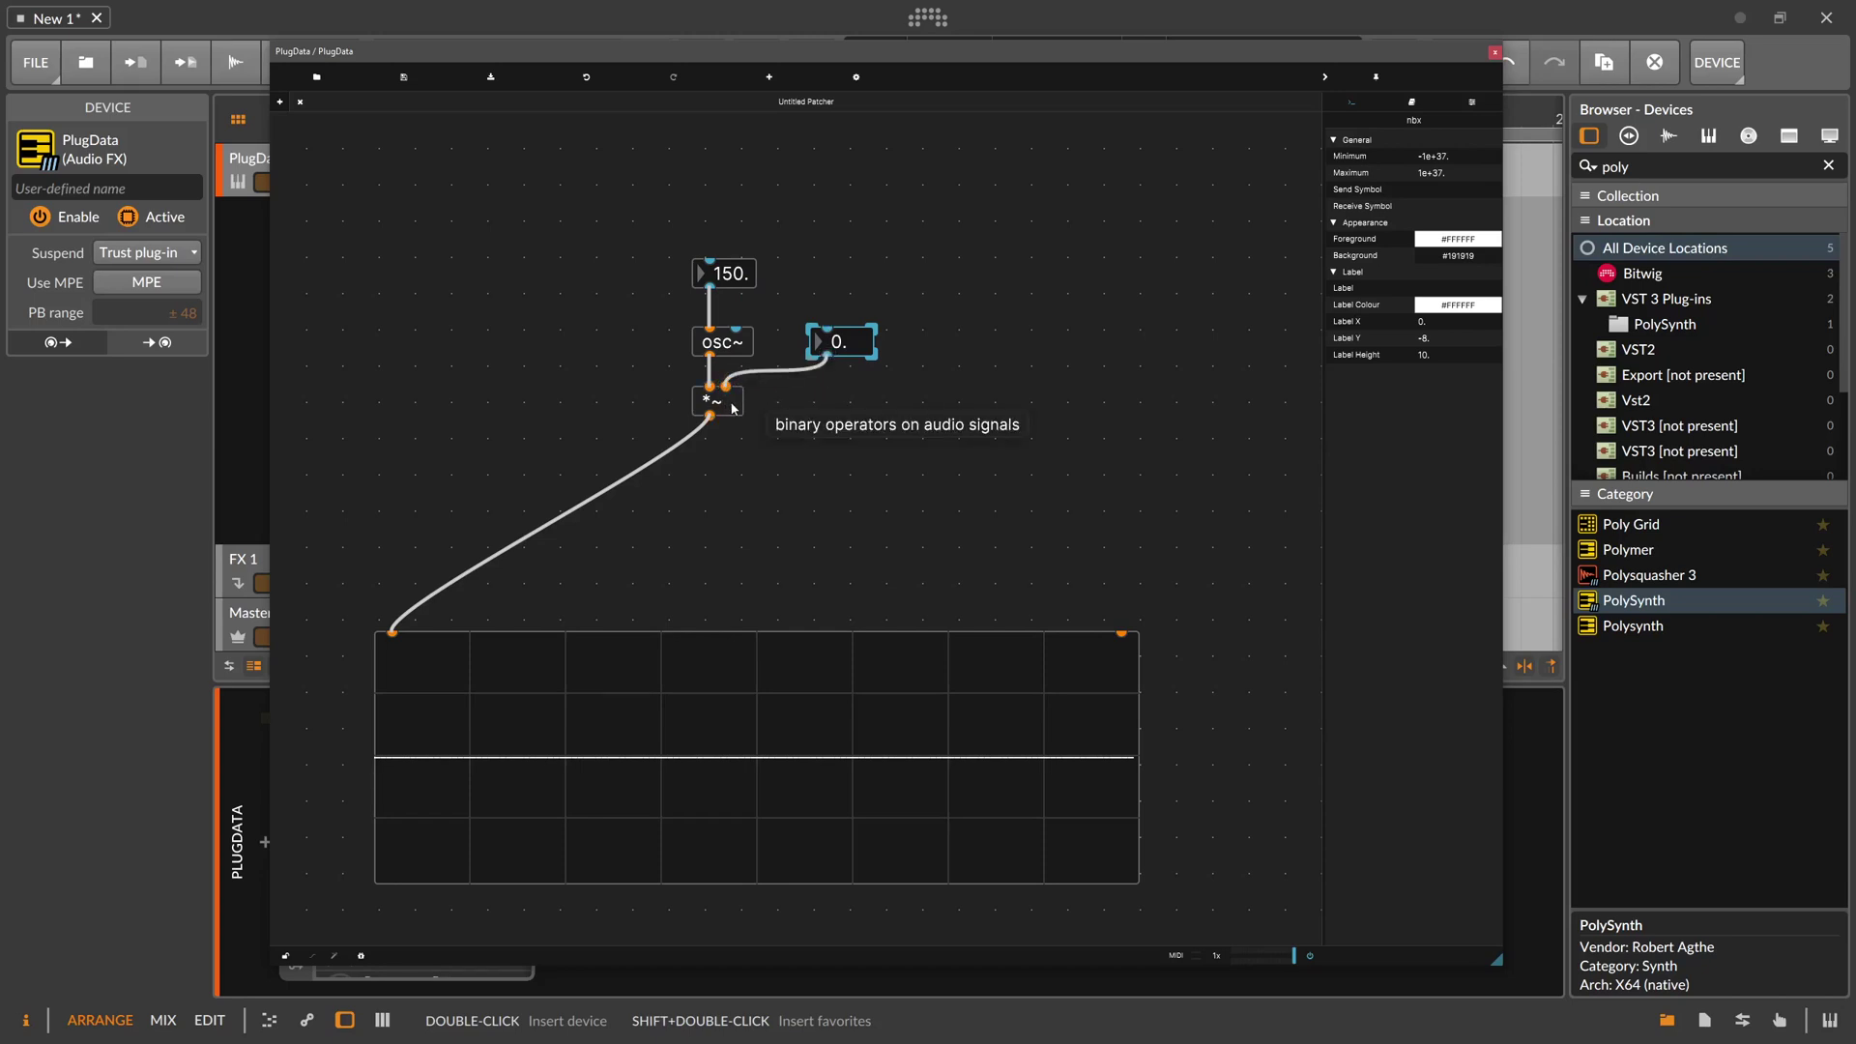
click(869, 376)
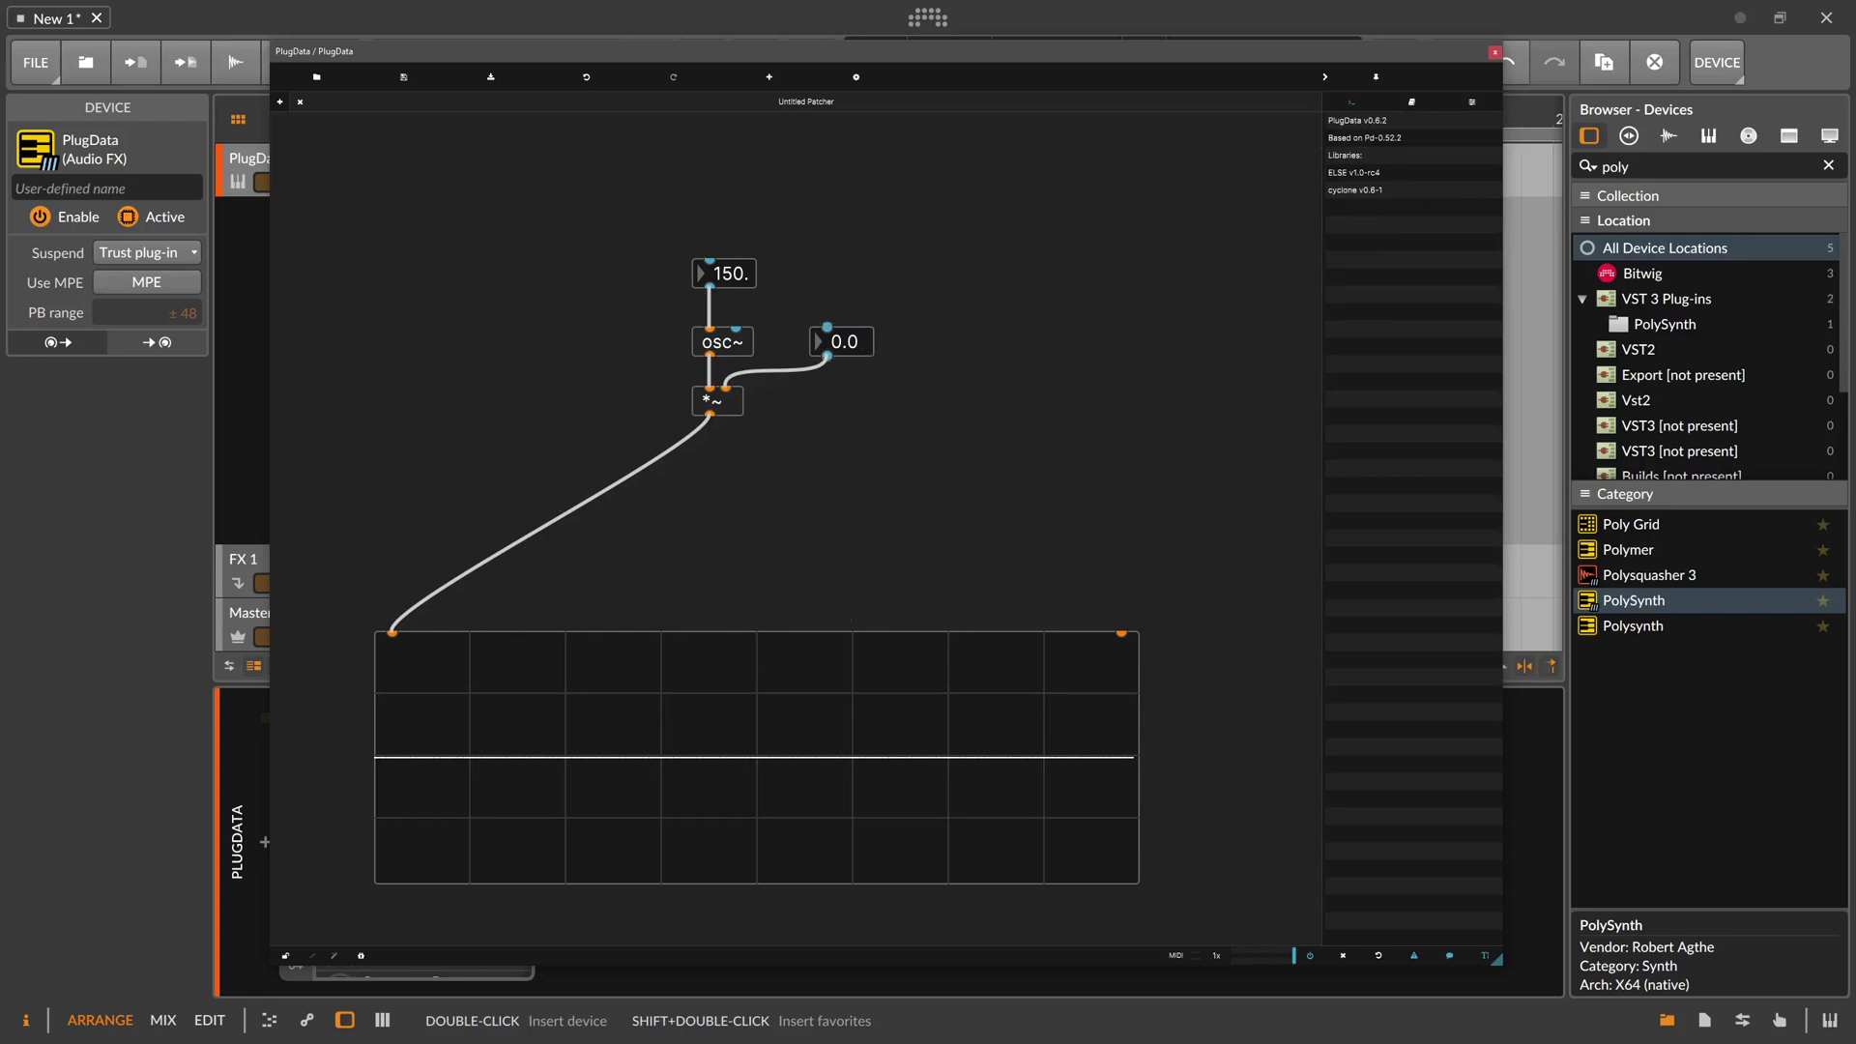
mouse_move(844, 341)
mouse_down()
mouse_move(844, 313)
mouse_move(844, 375)
mouse_up()
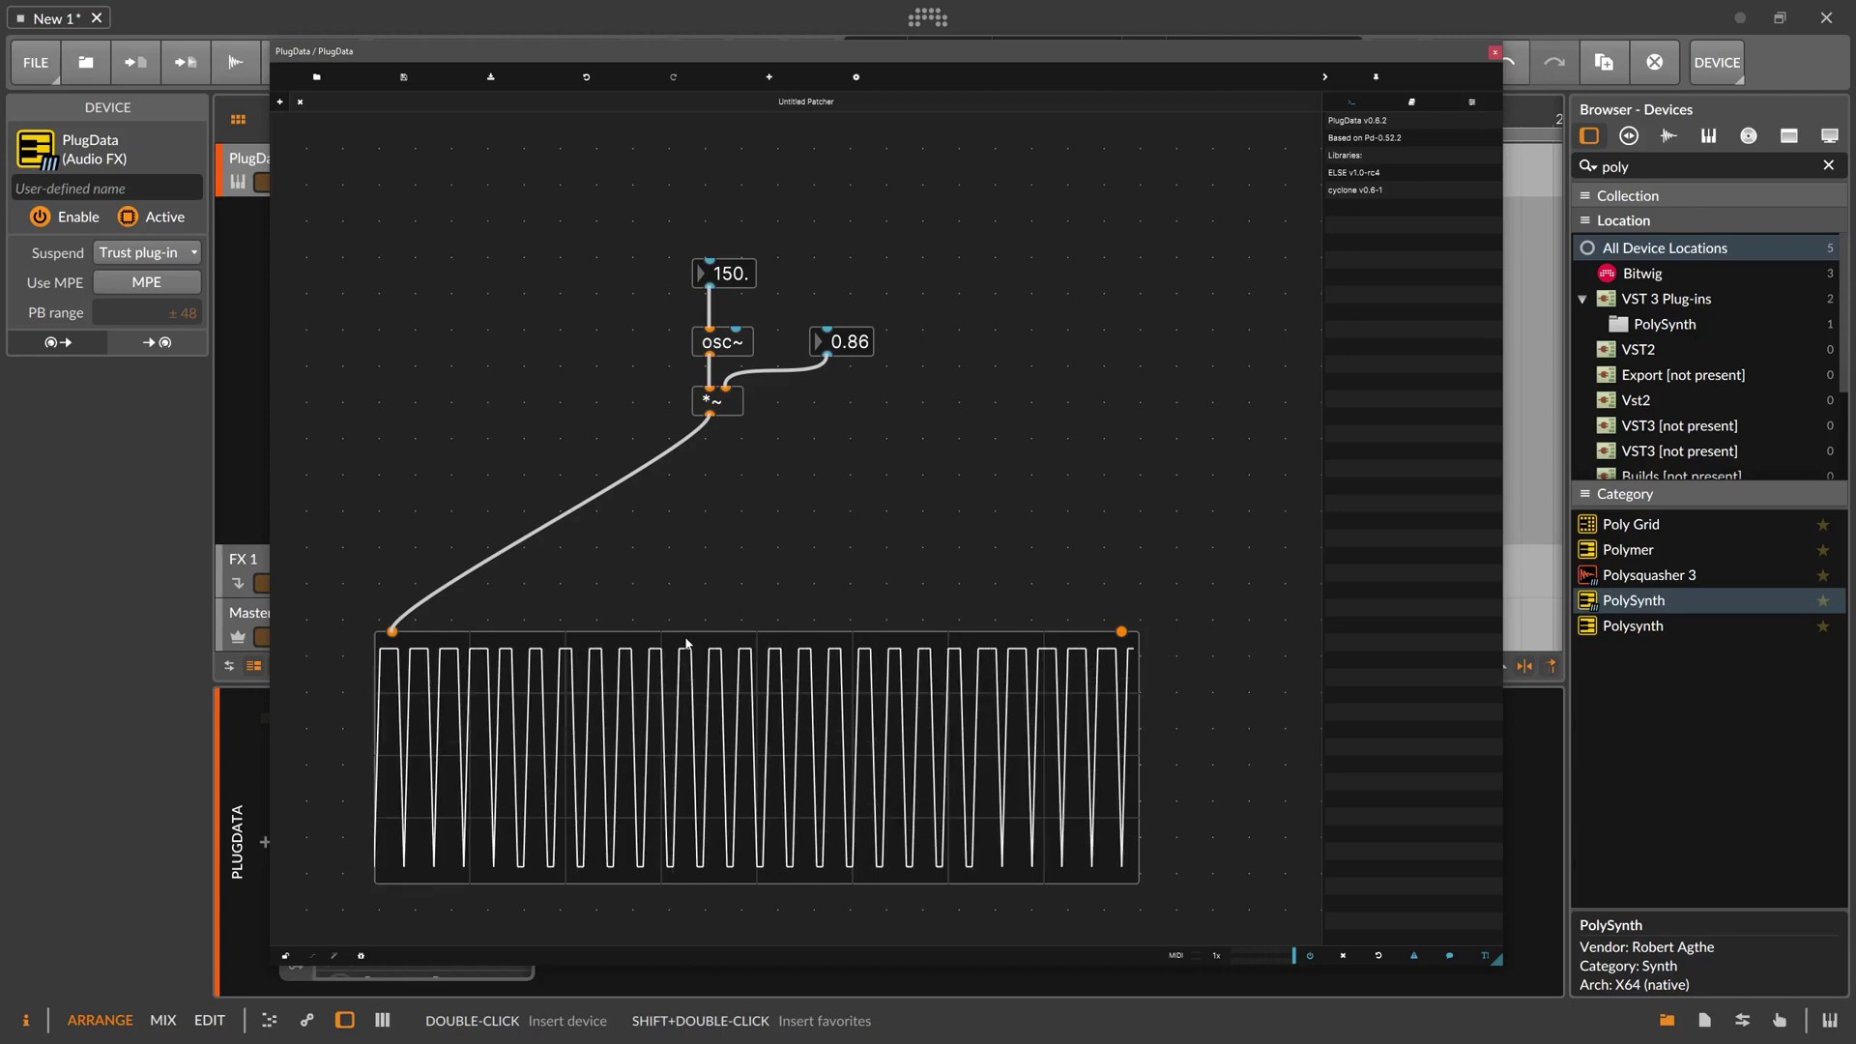
Give the volume number box a minimum of 0 and a maximum of 0.90 in its inspector
click(843, 350)
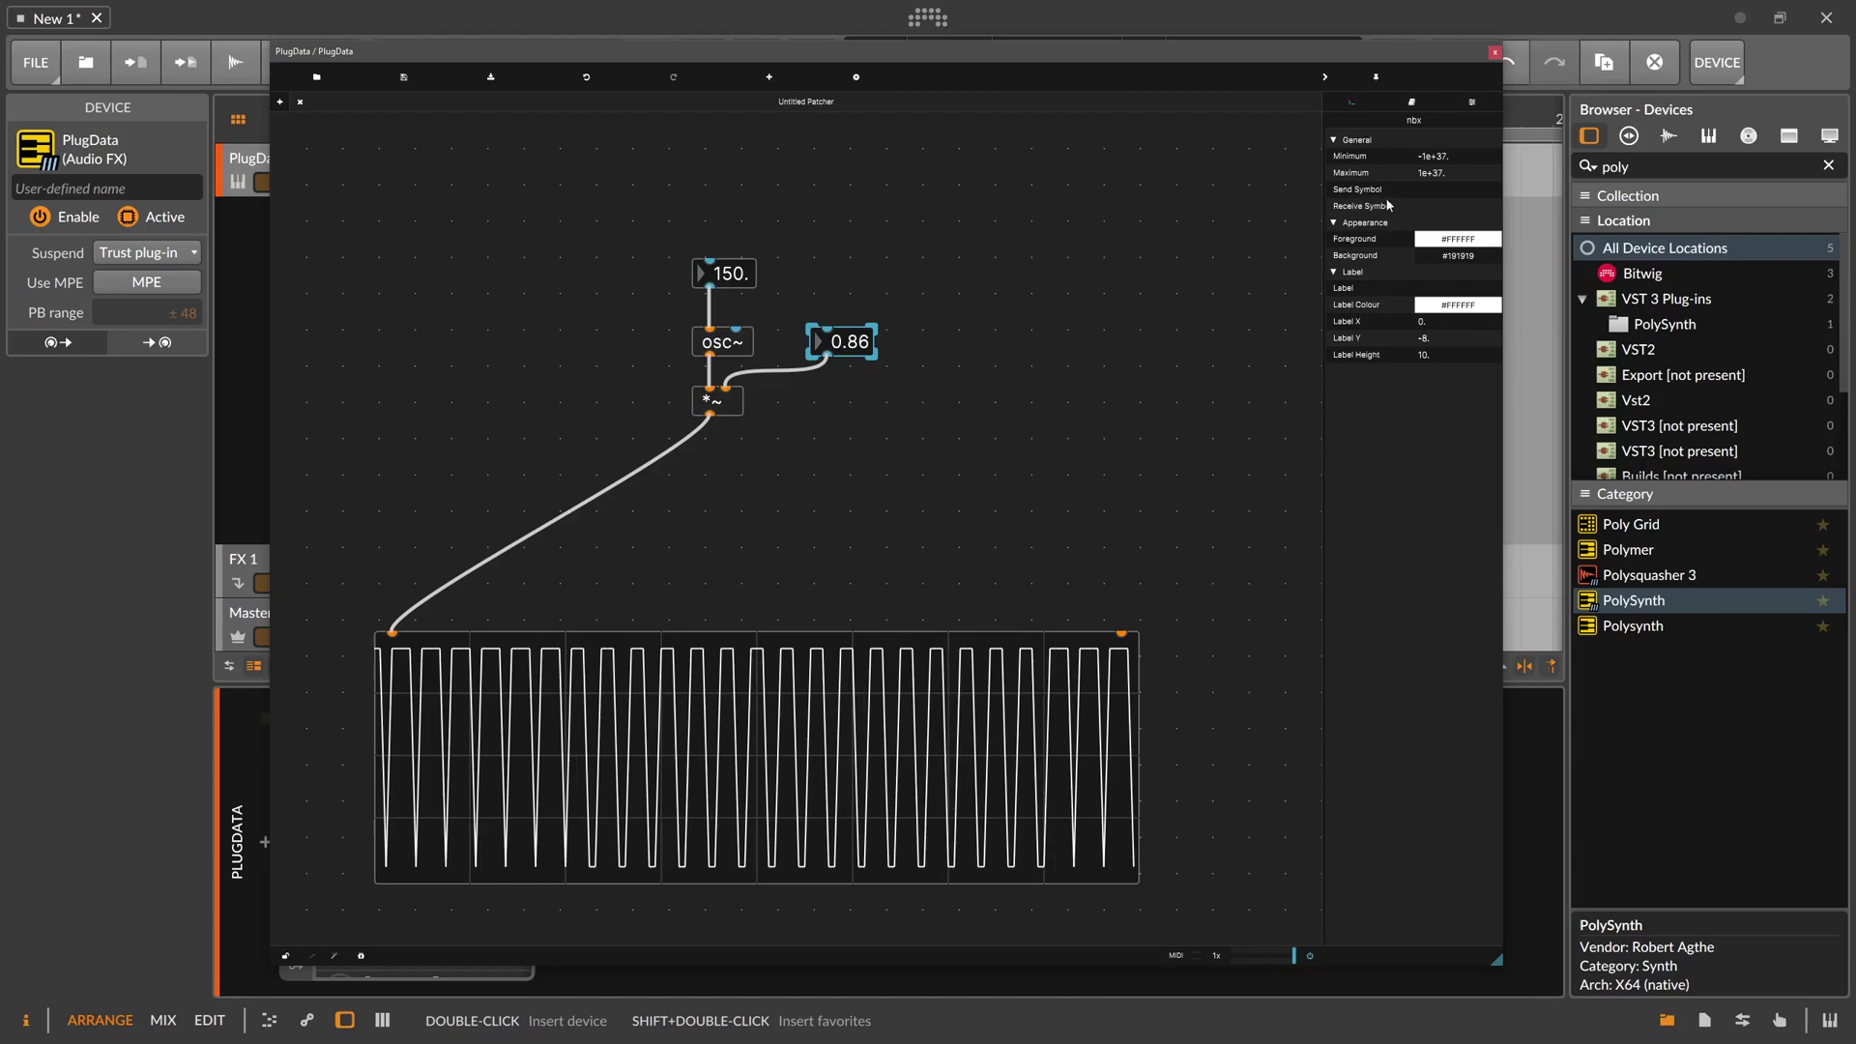
click(1436, 156)
text(0)
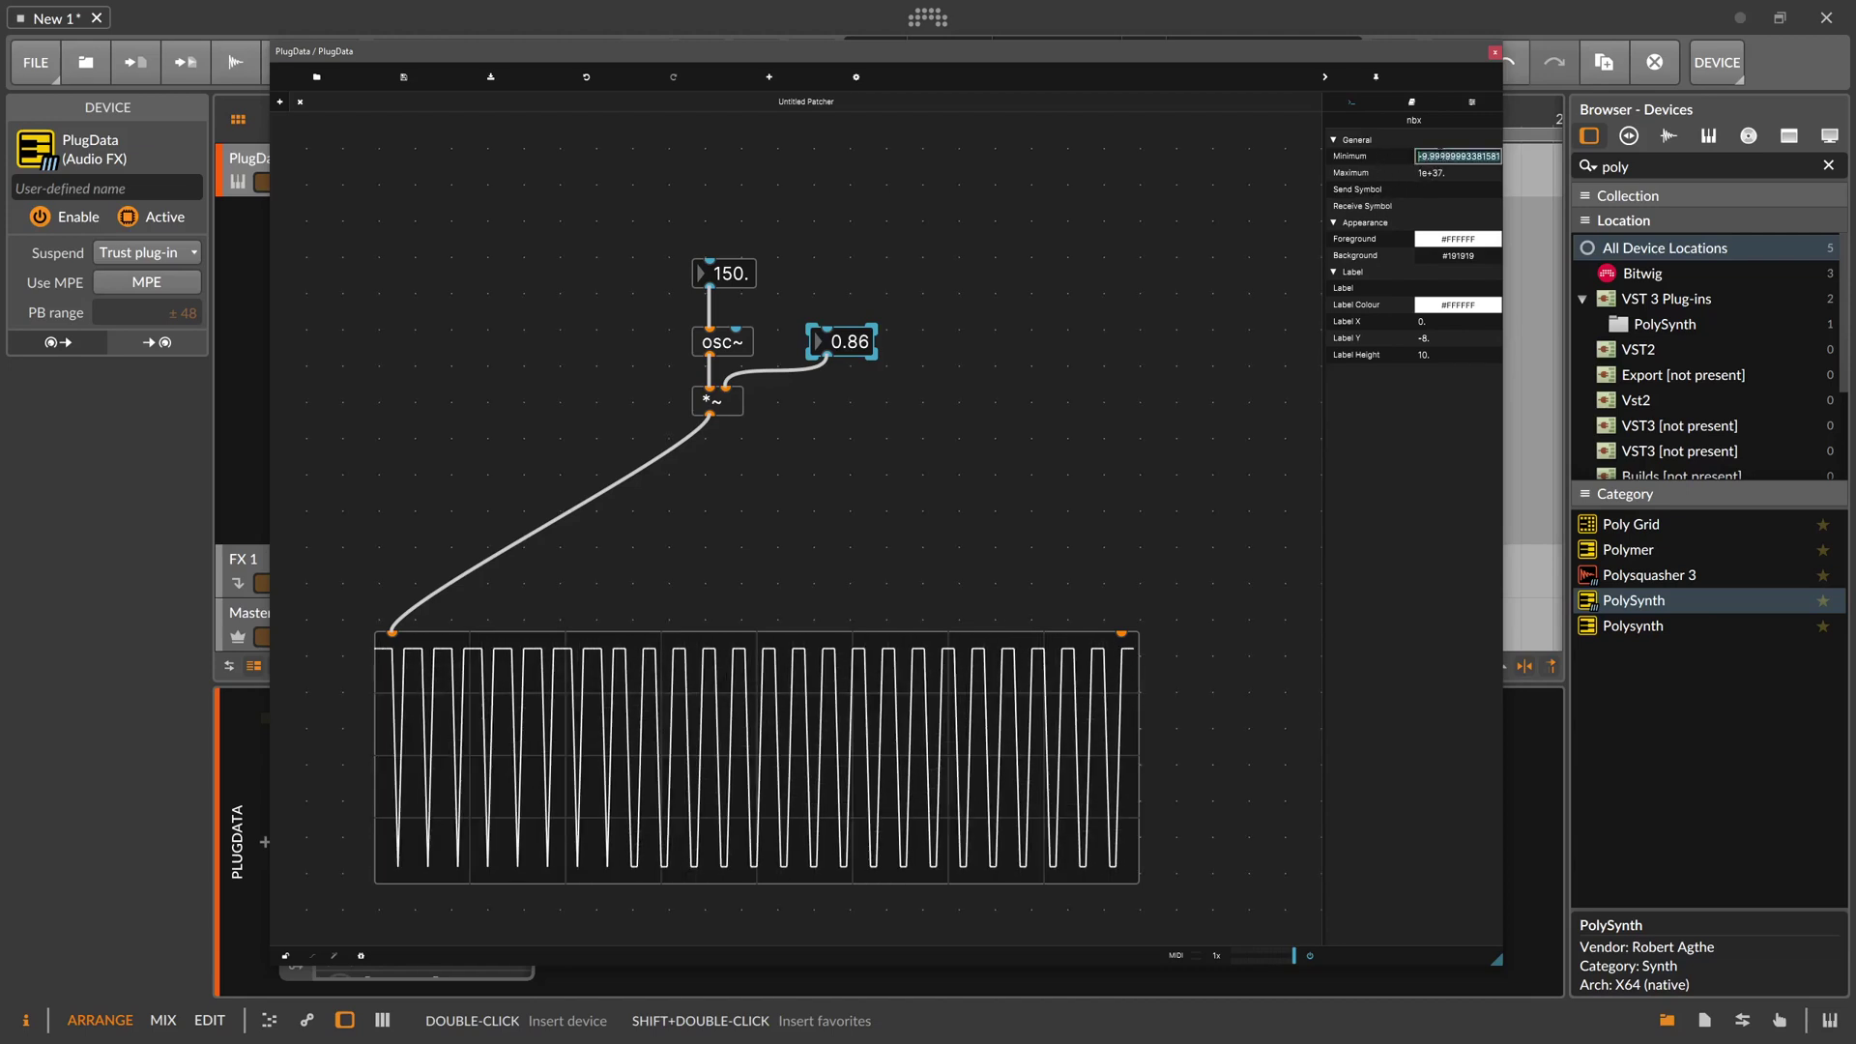
key(Return)
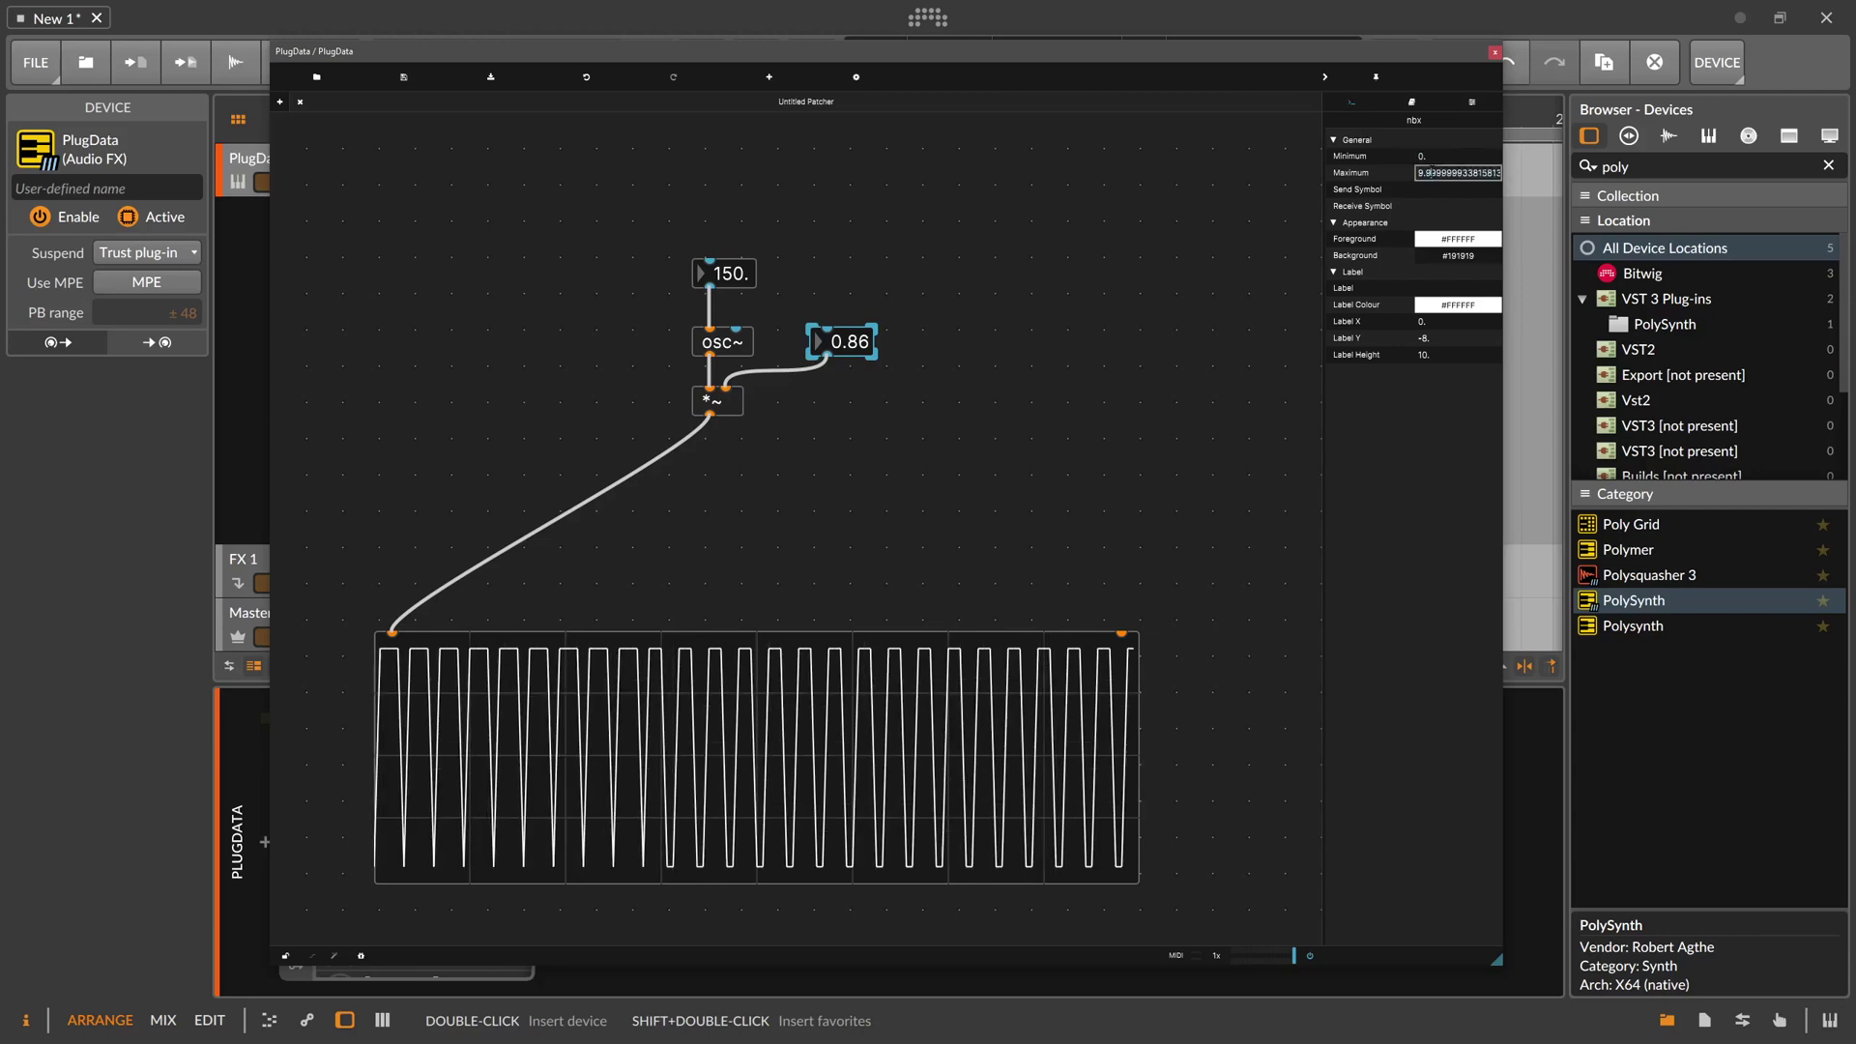
click(1439, 172)
text(1)
key(Return)
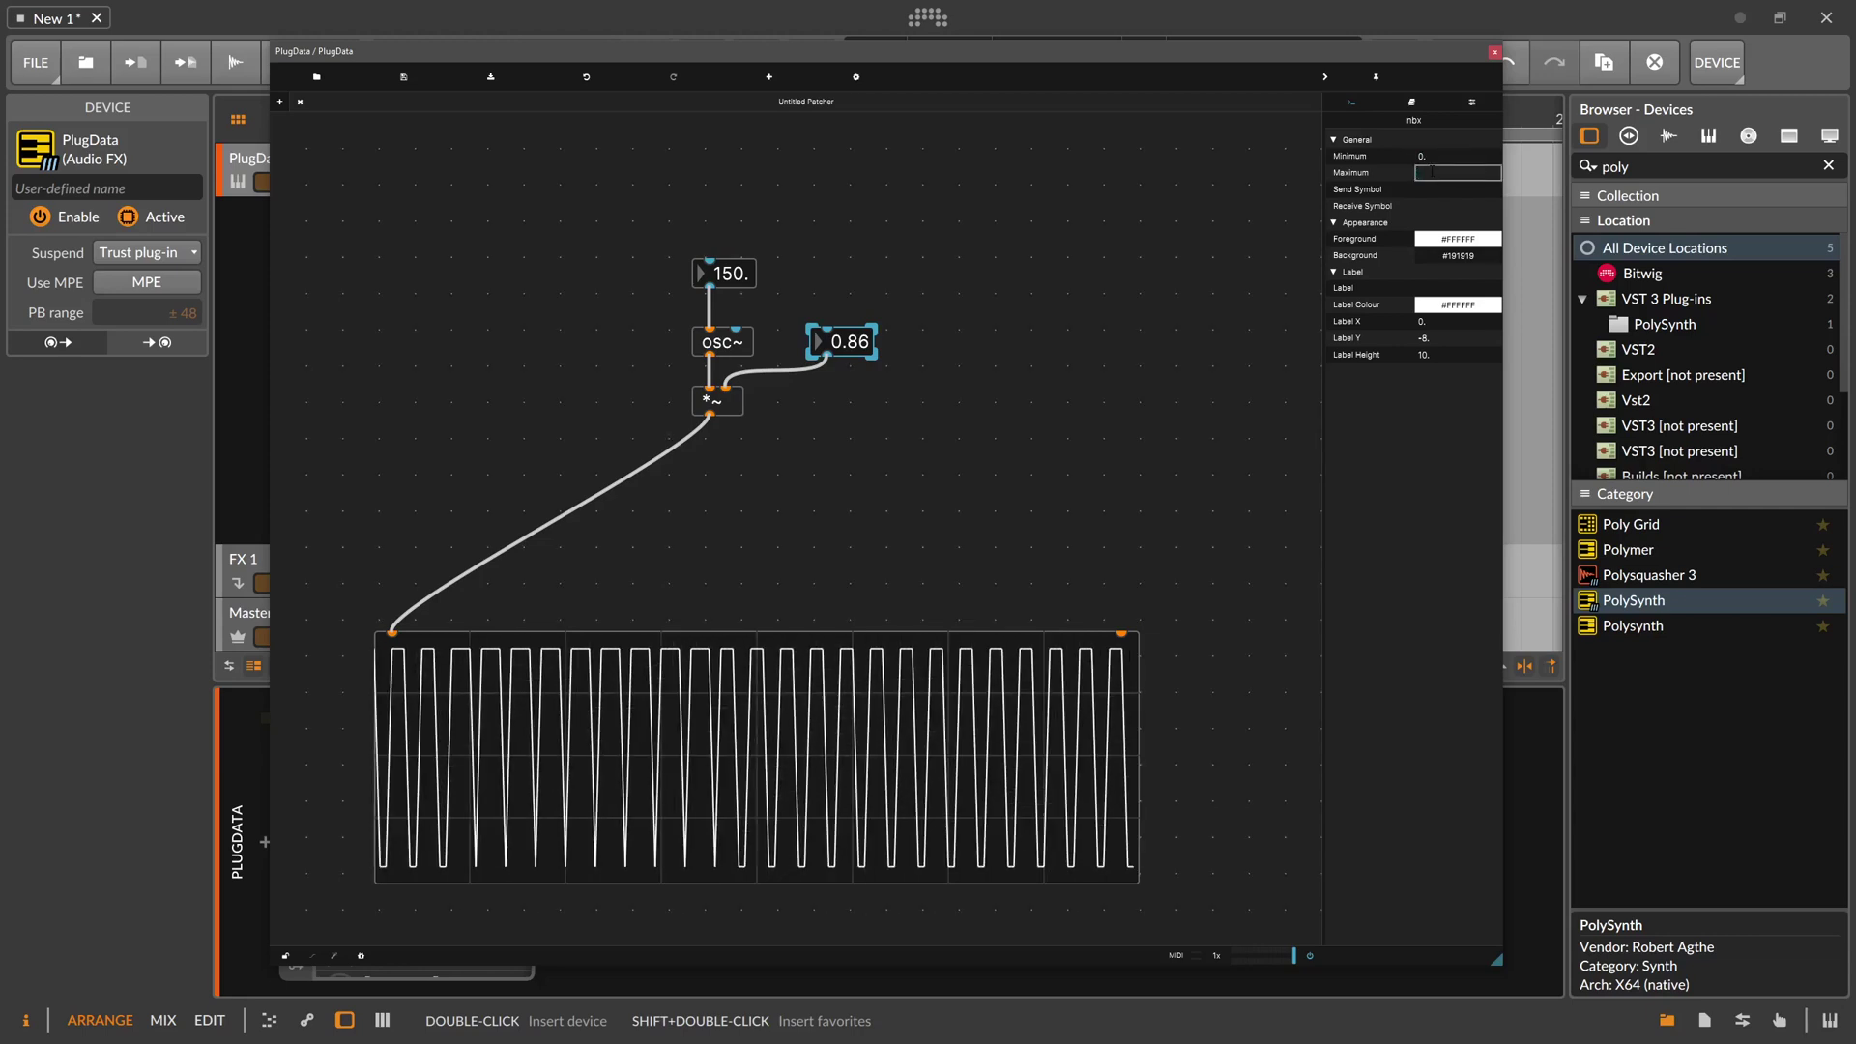
text(0.90)
key(Return)
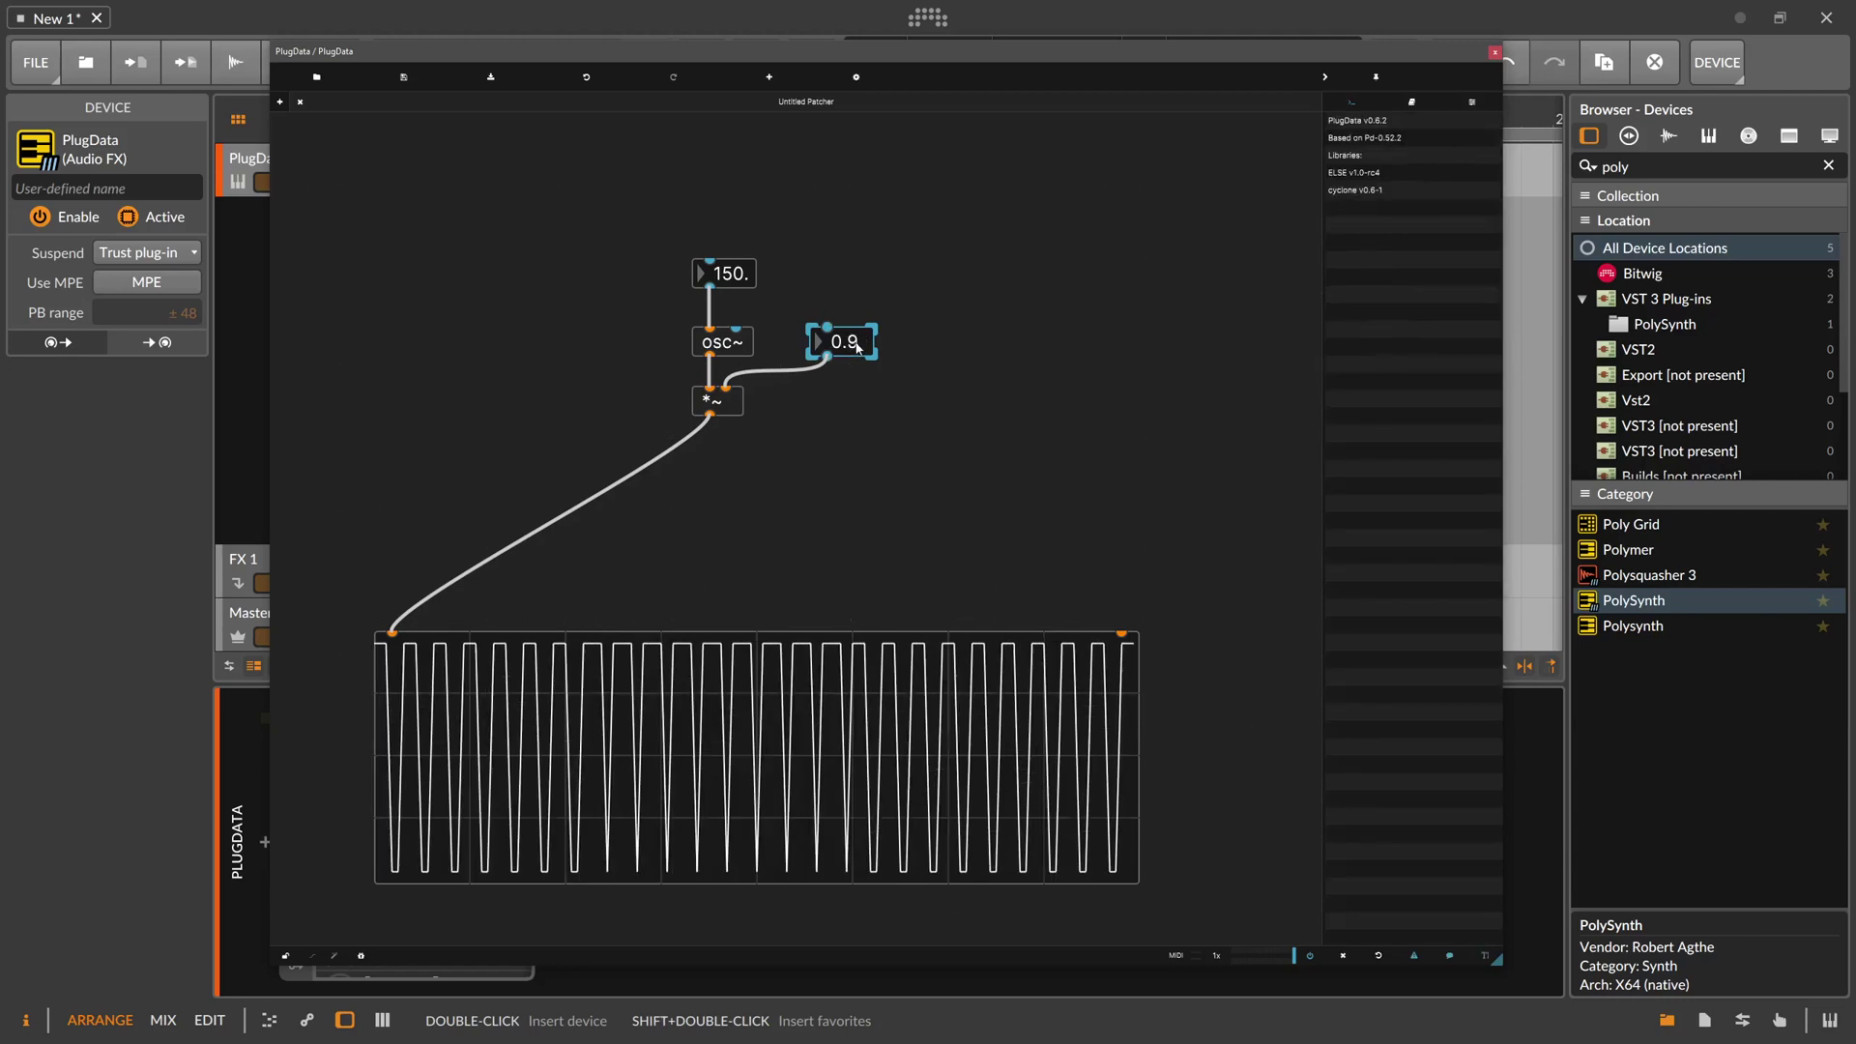
Drag the volume number box to 0.30, then select and deselect osc~
text(0)
key(Return)
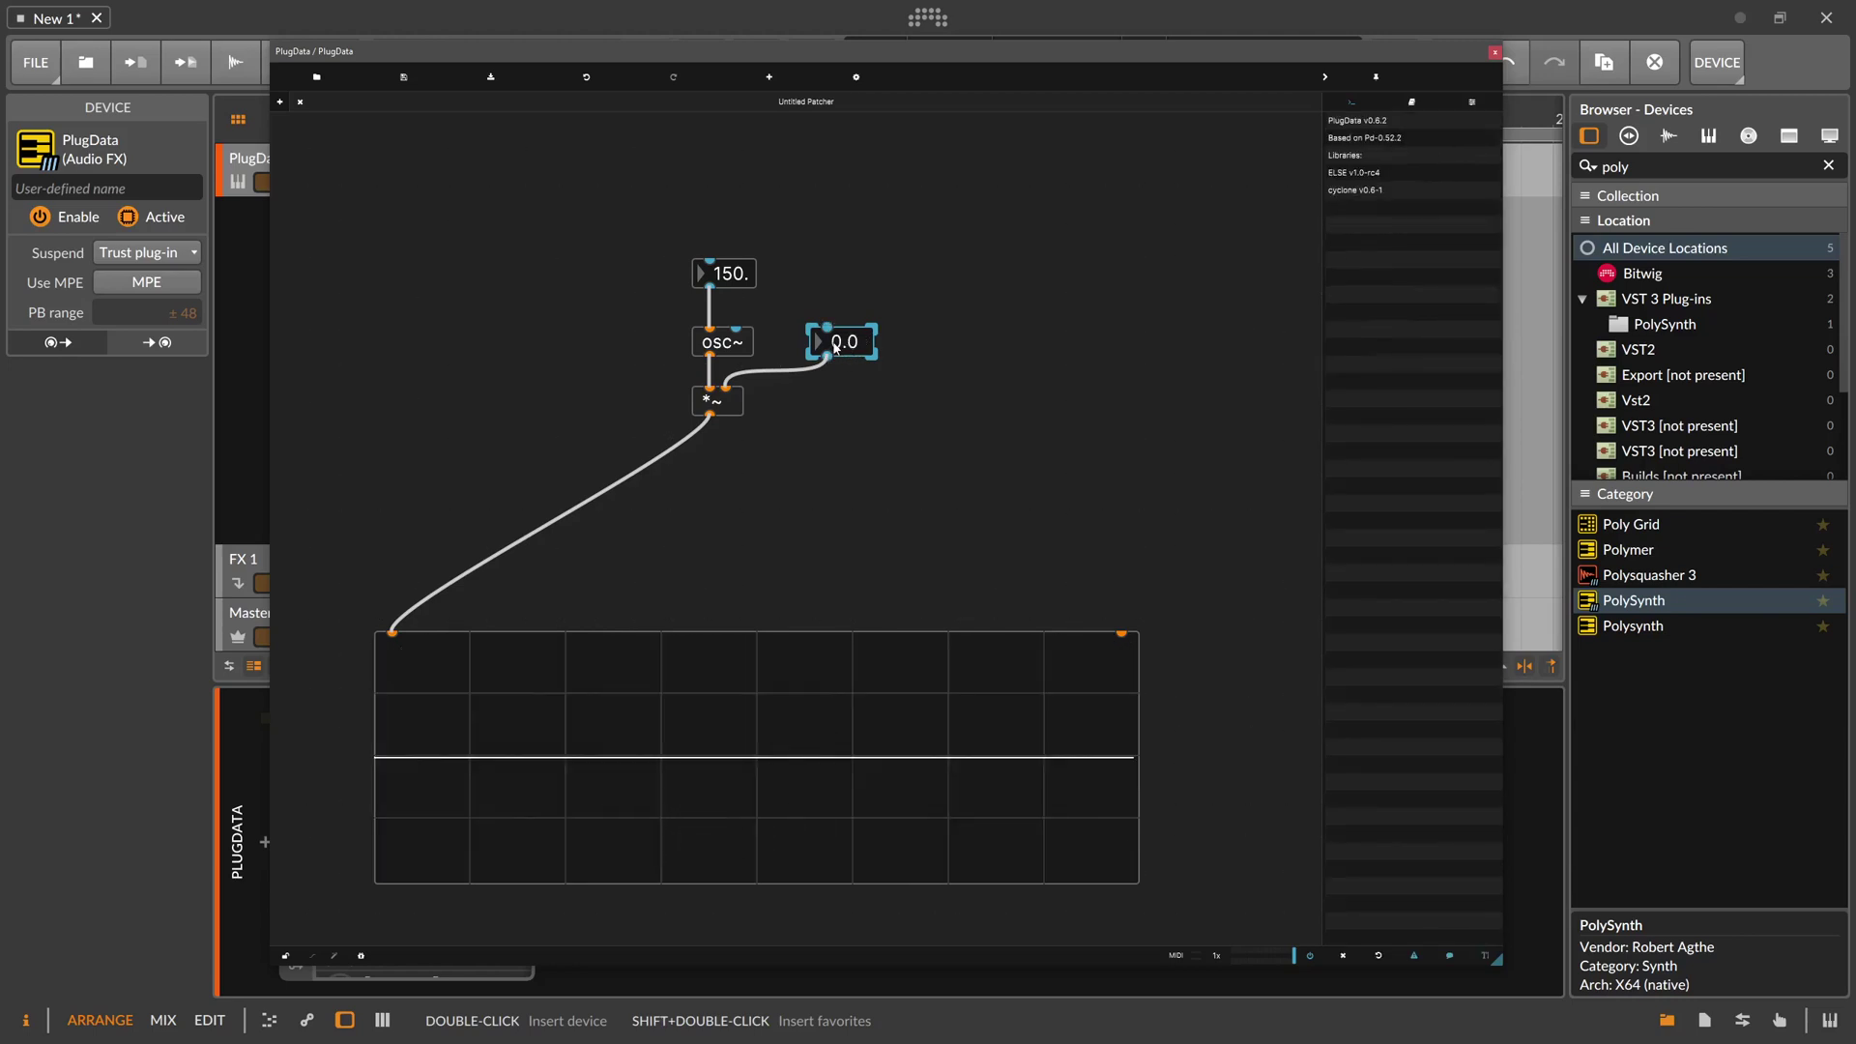
mouse_move(856, 348)
mouse_down()
mouse_move(856, 264)
mouse_move(856, 319)
mouse_up()
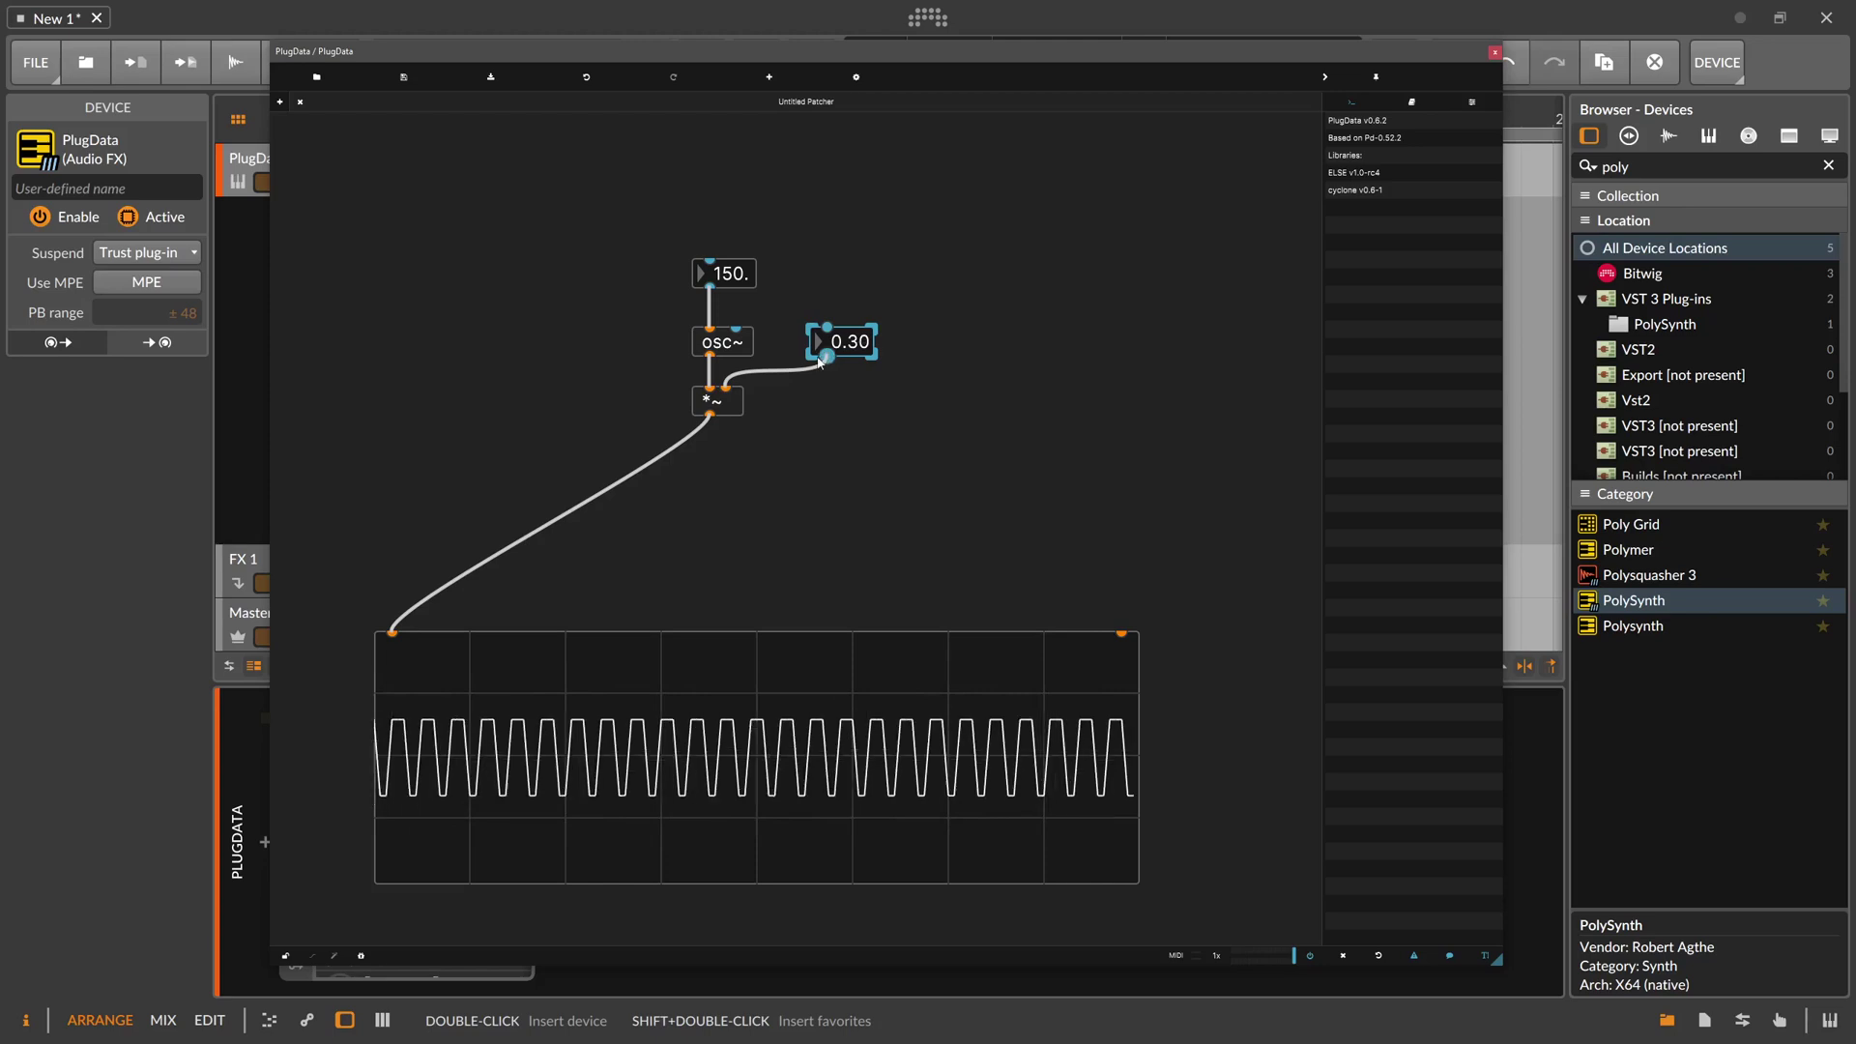
click(737, 356)
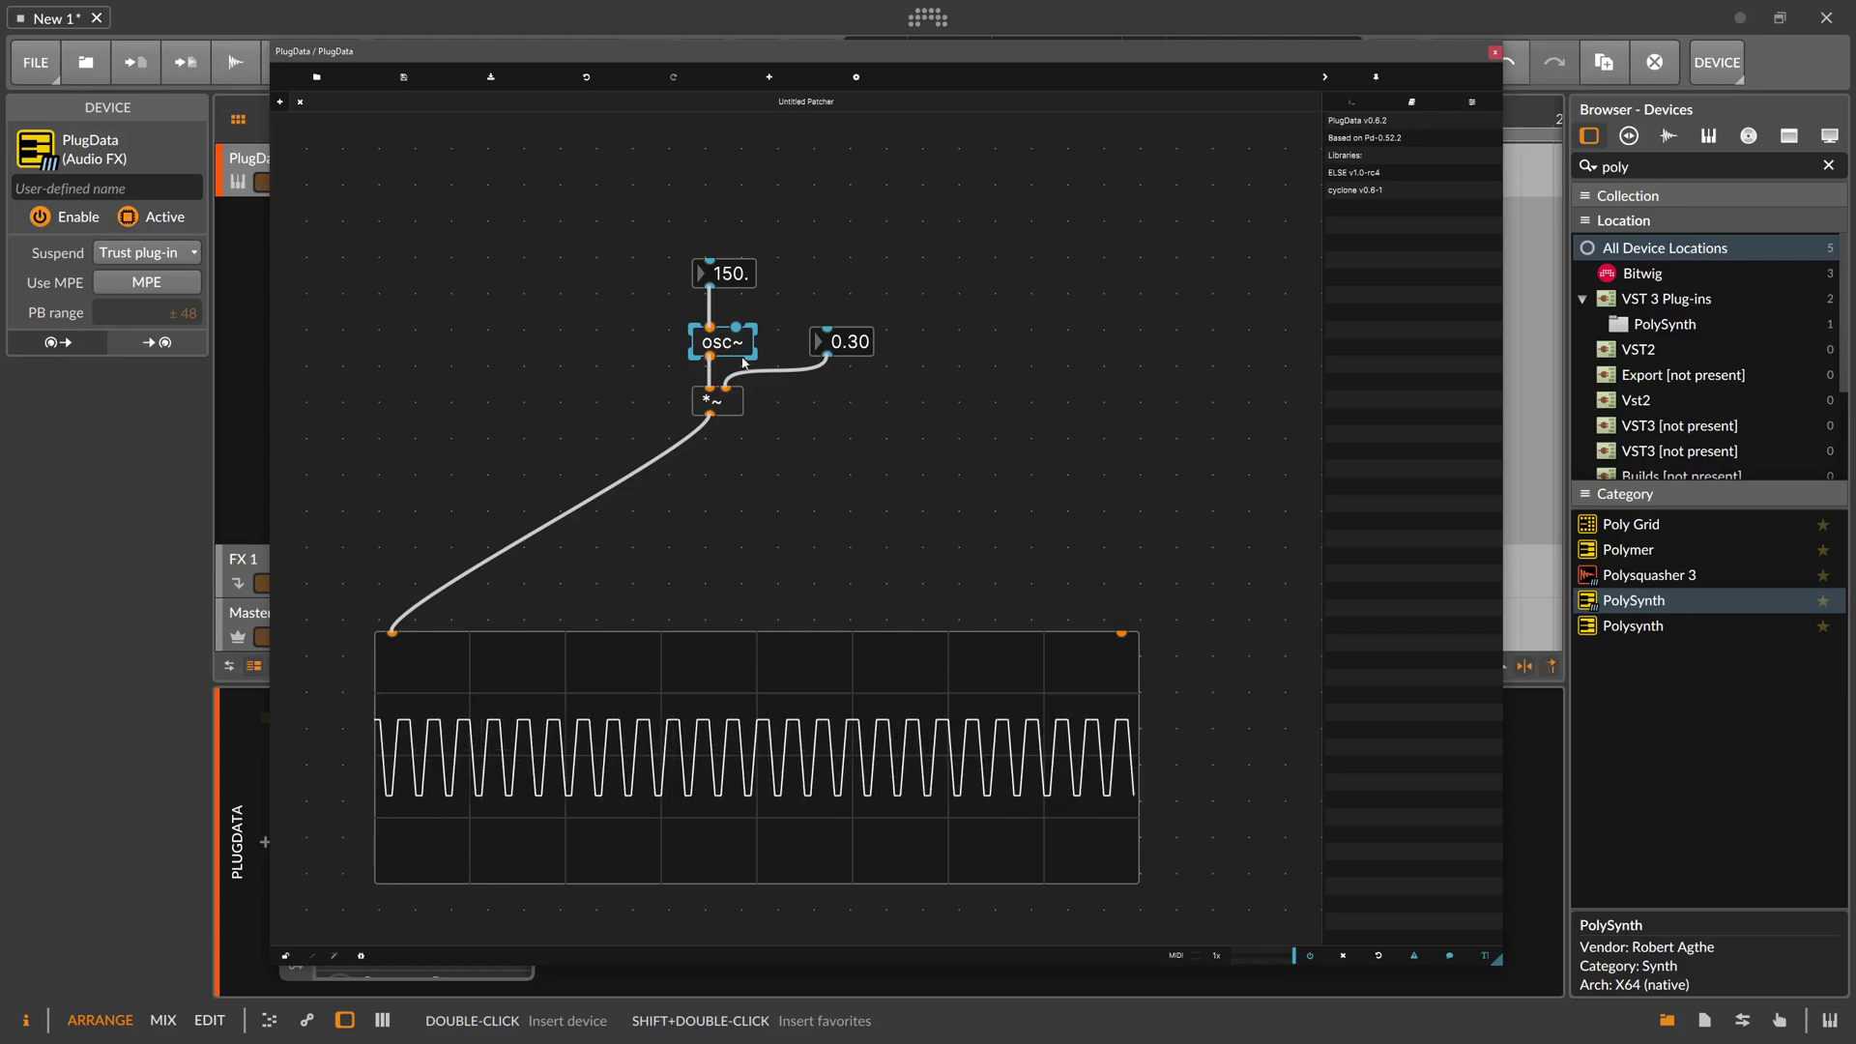
click(808, 407)
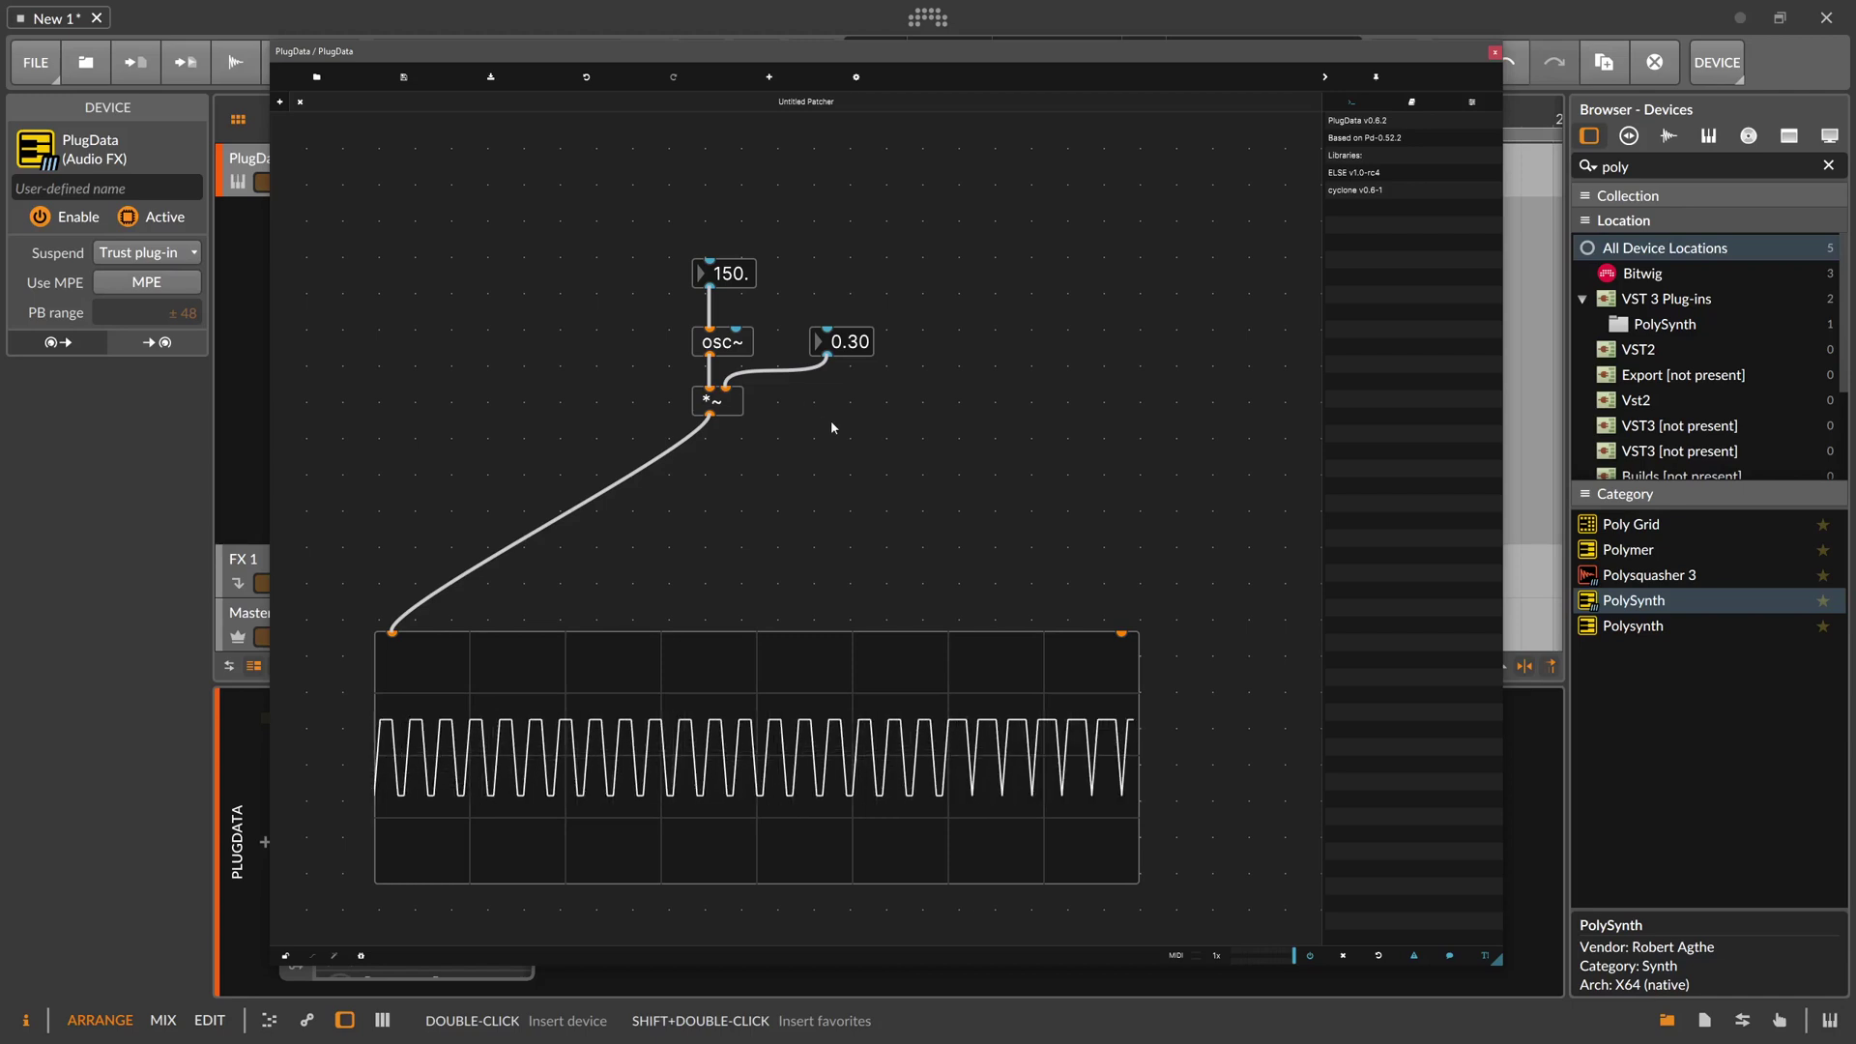
Create a dac~ object below-right of *~ and wire the *~ outlet into both its inlets
key(ctrl+1)
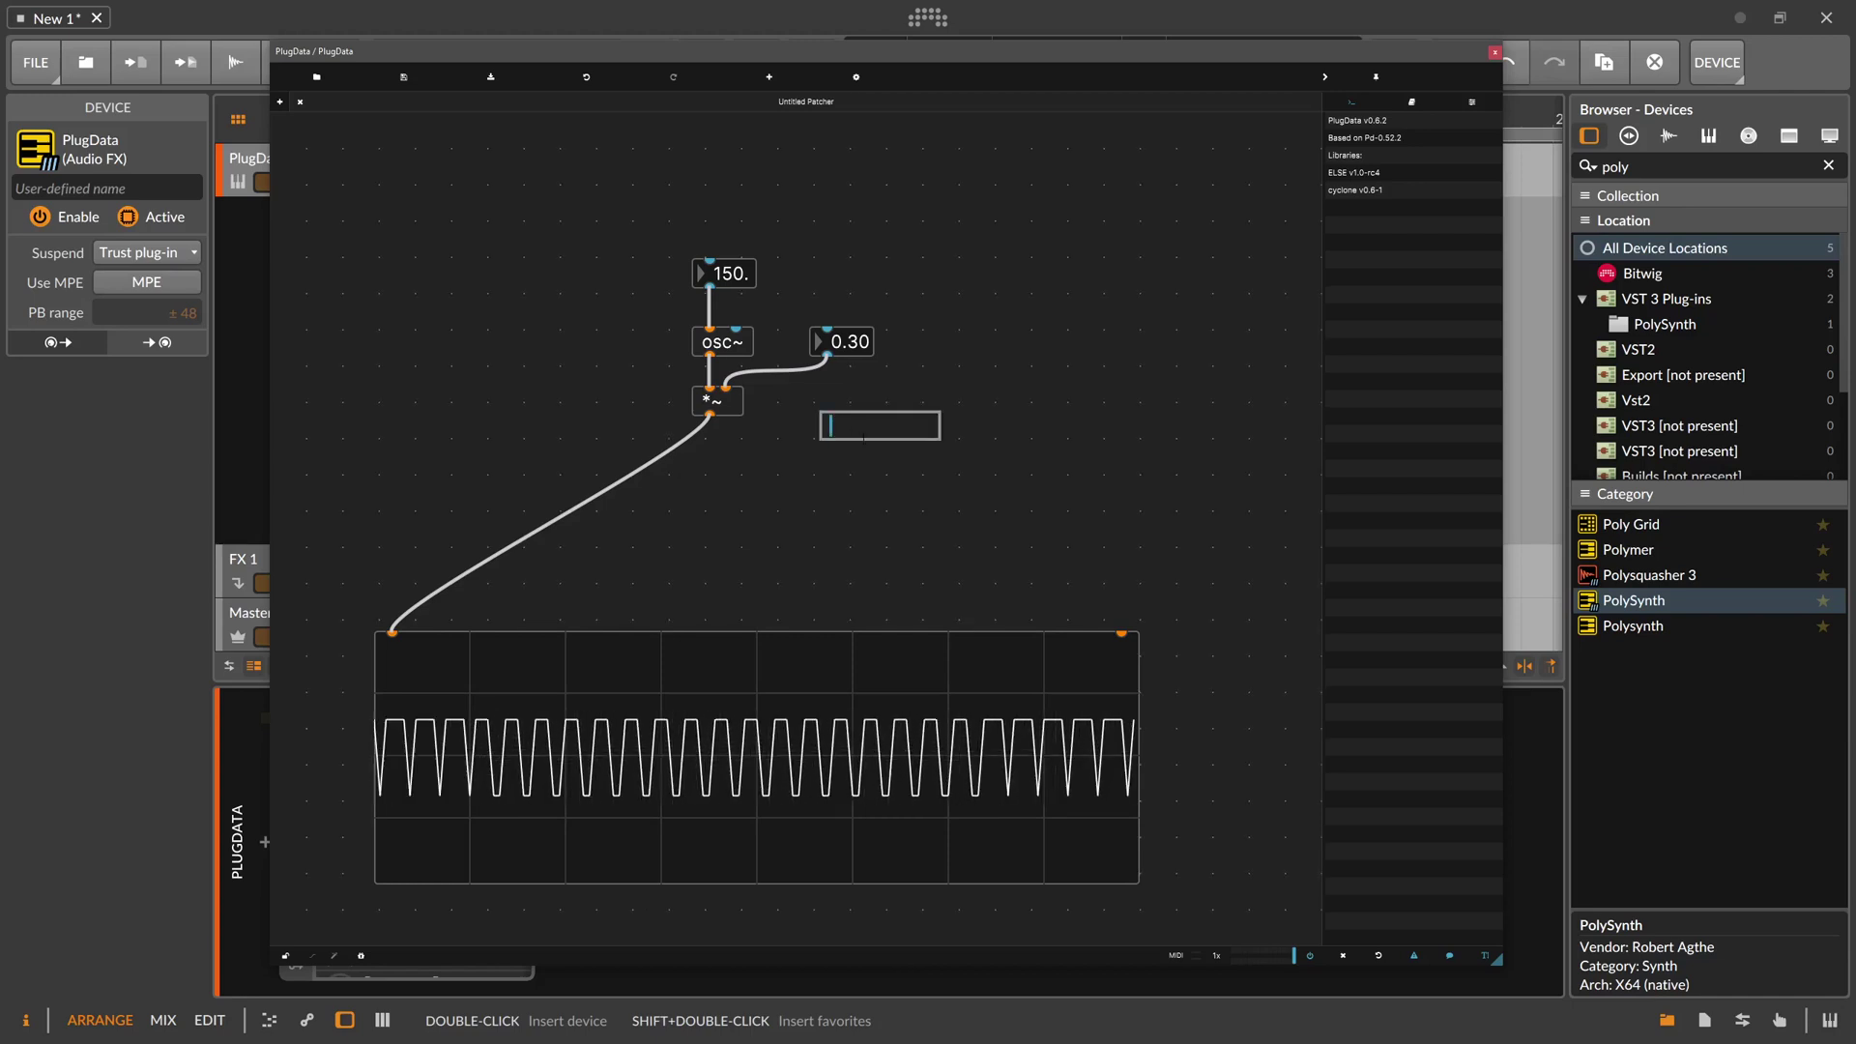
text(d)
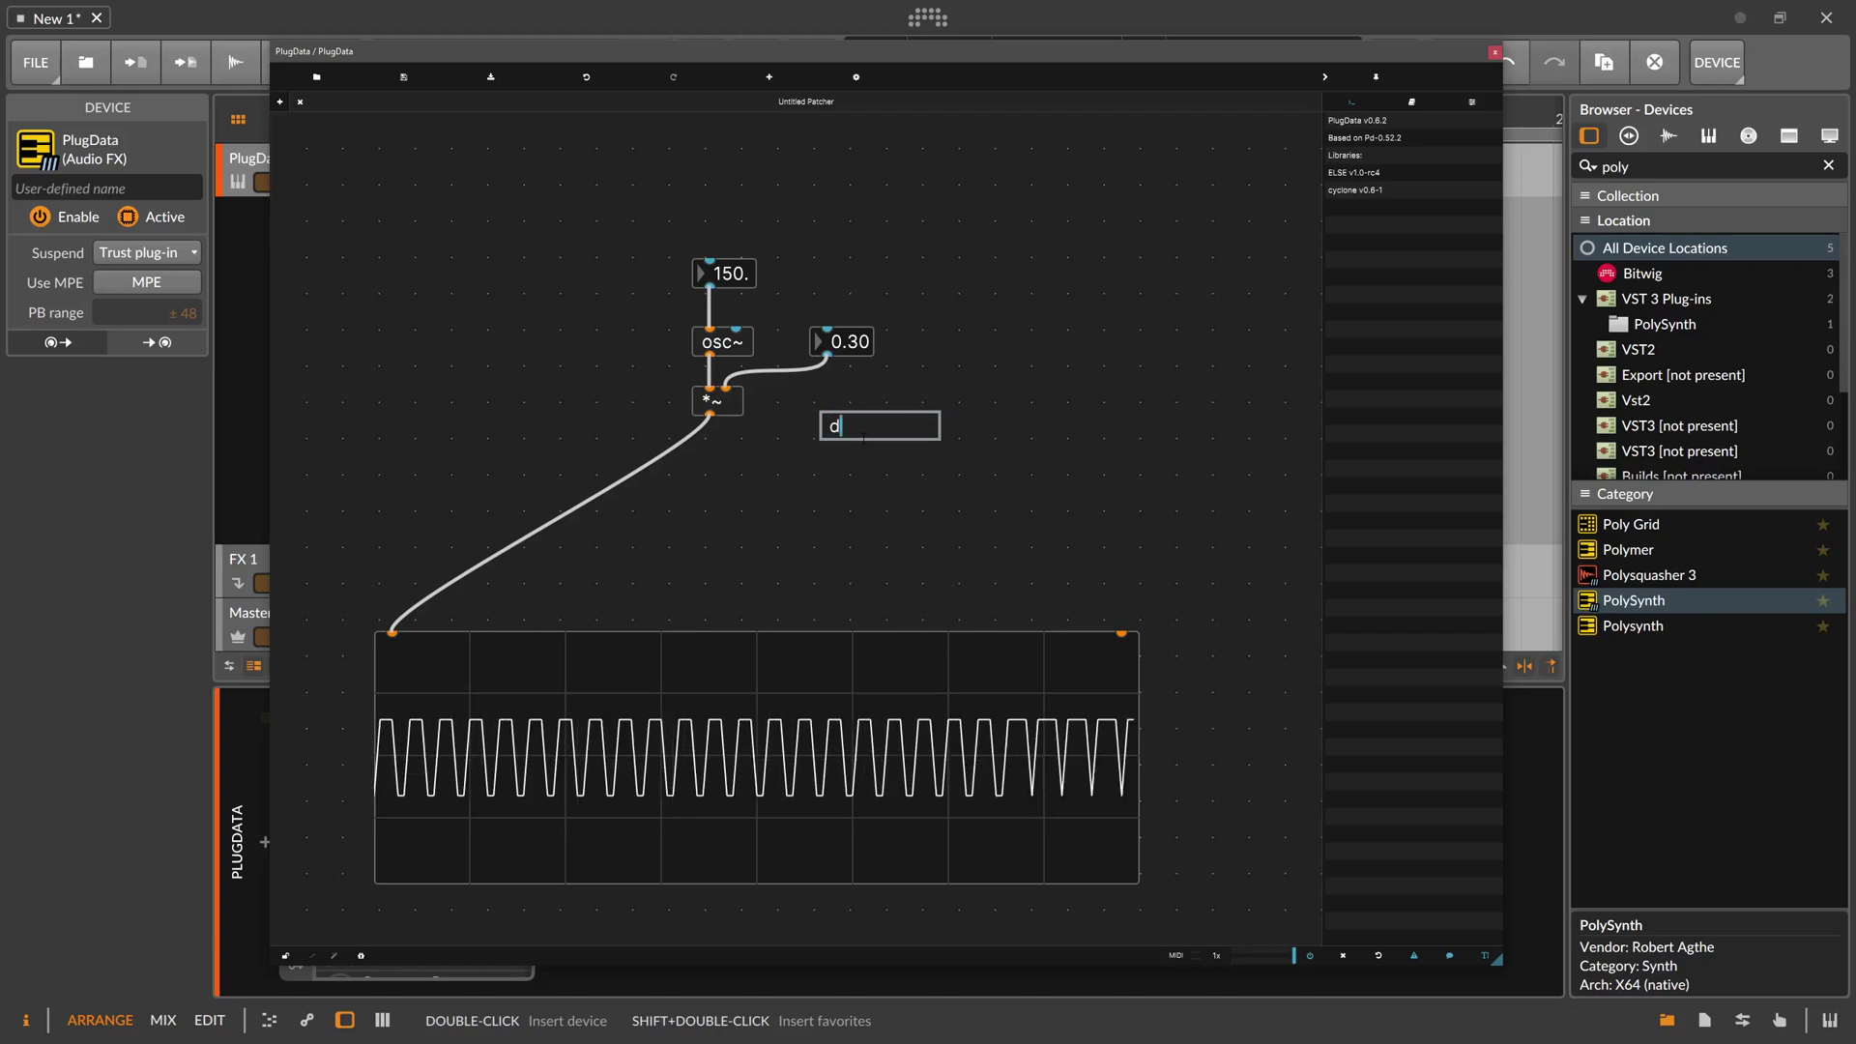
text(ac)
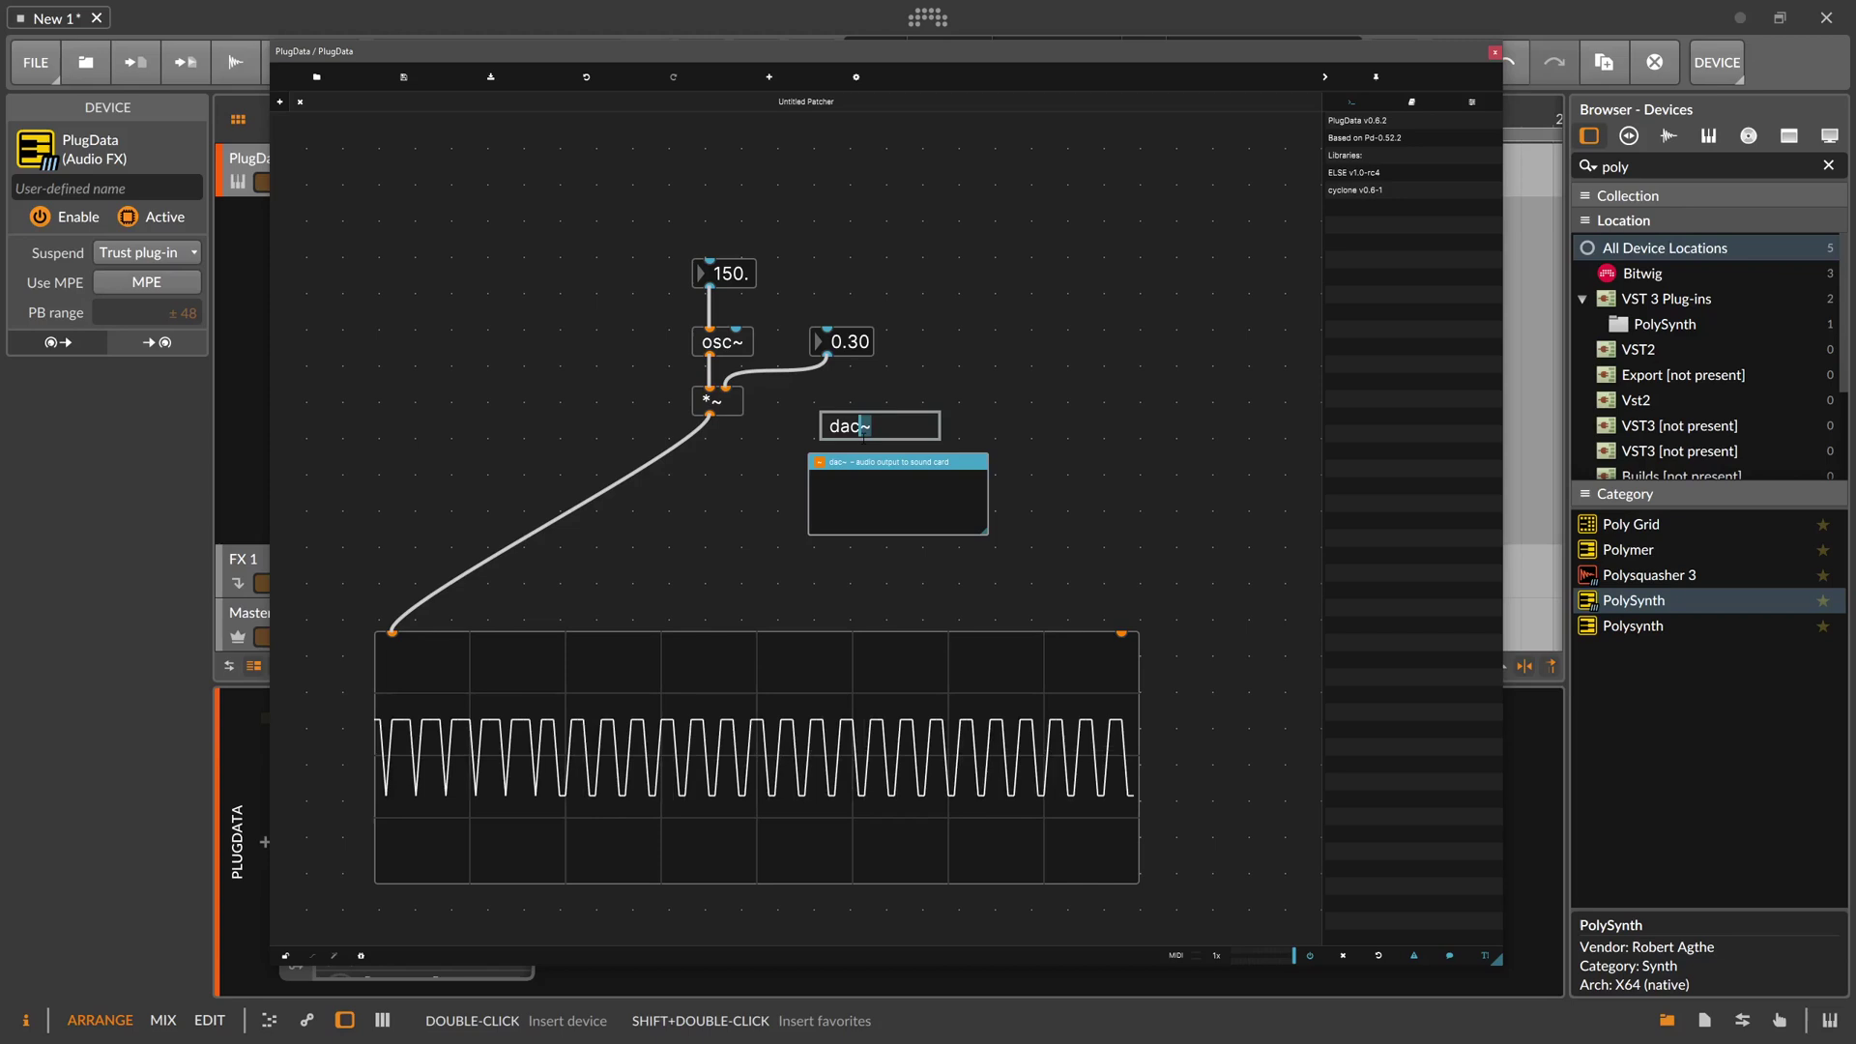
text(~)
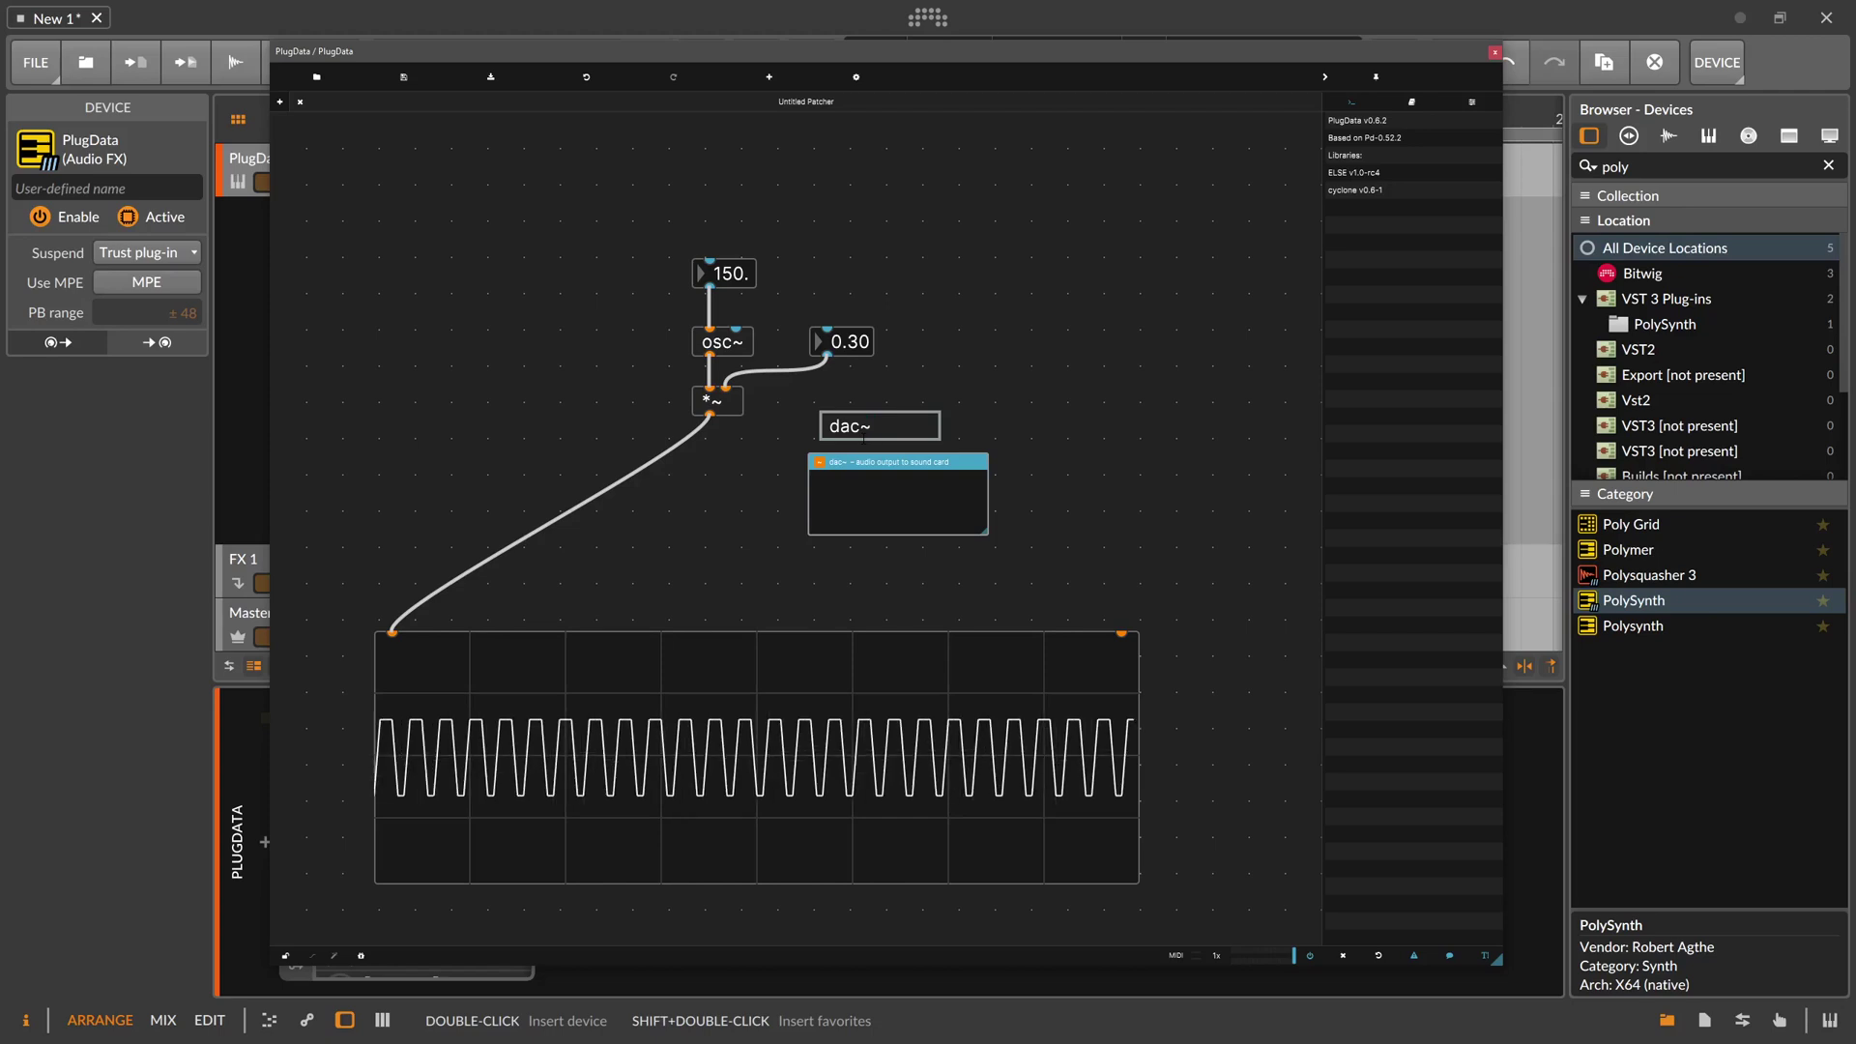
key(Return)
drag(863, 440, 828, 477)
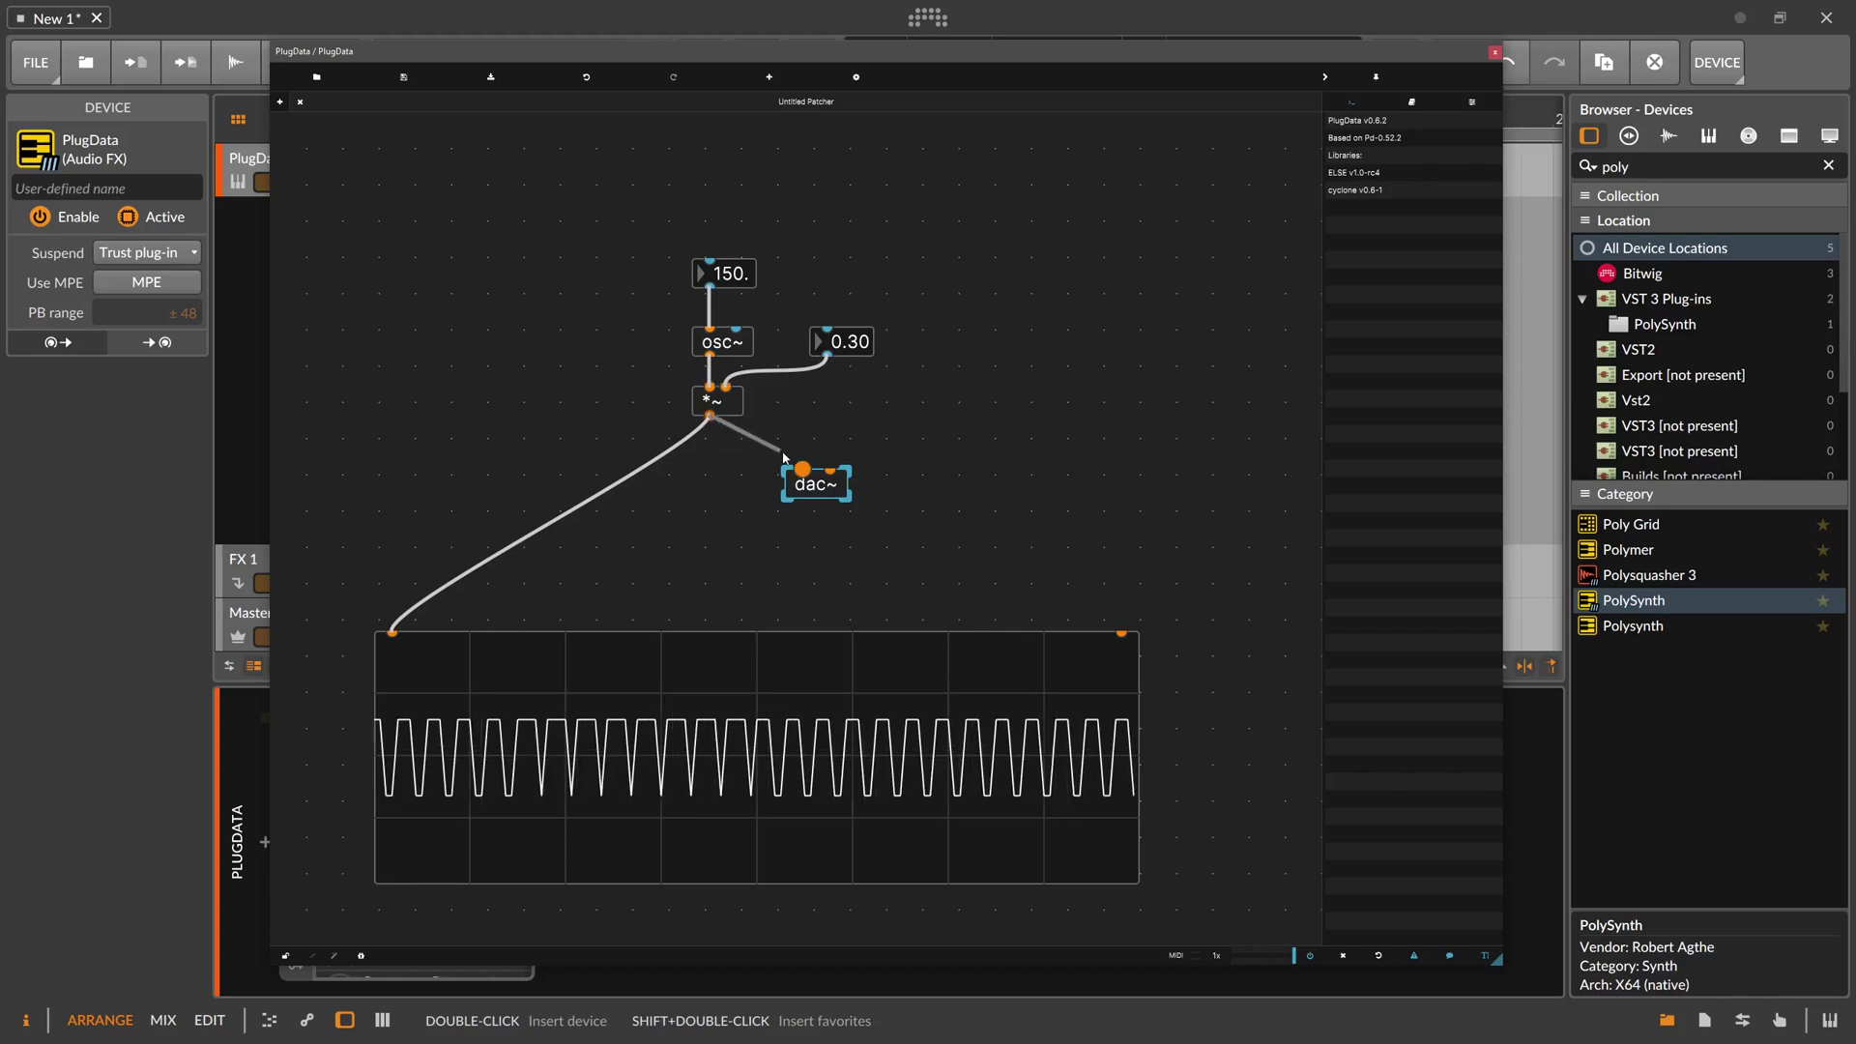
drag(711, 417, 802, 470)
drag(711, 416, 831, 471)
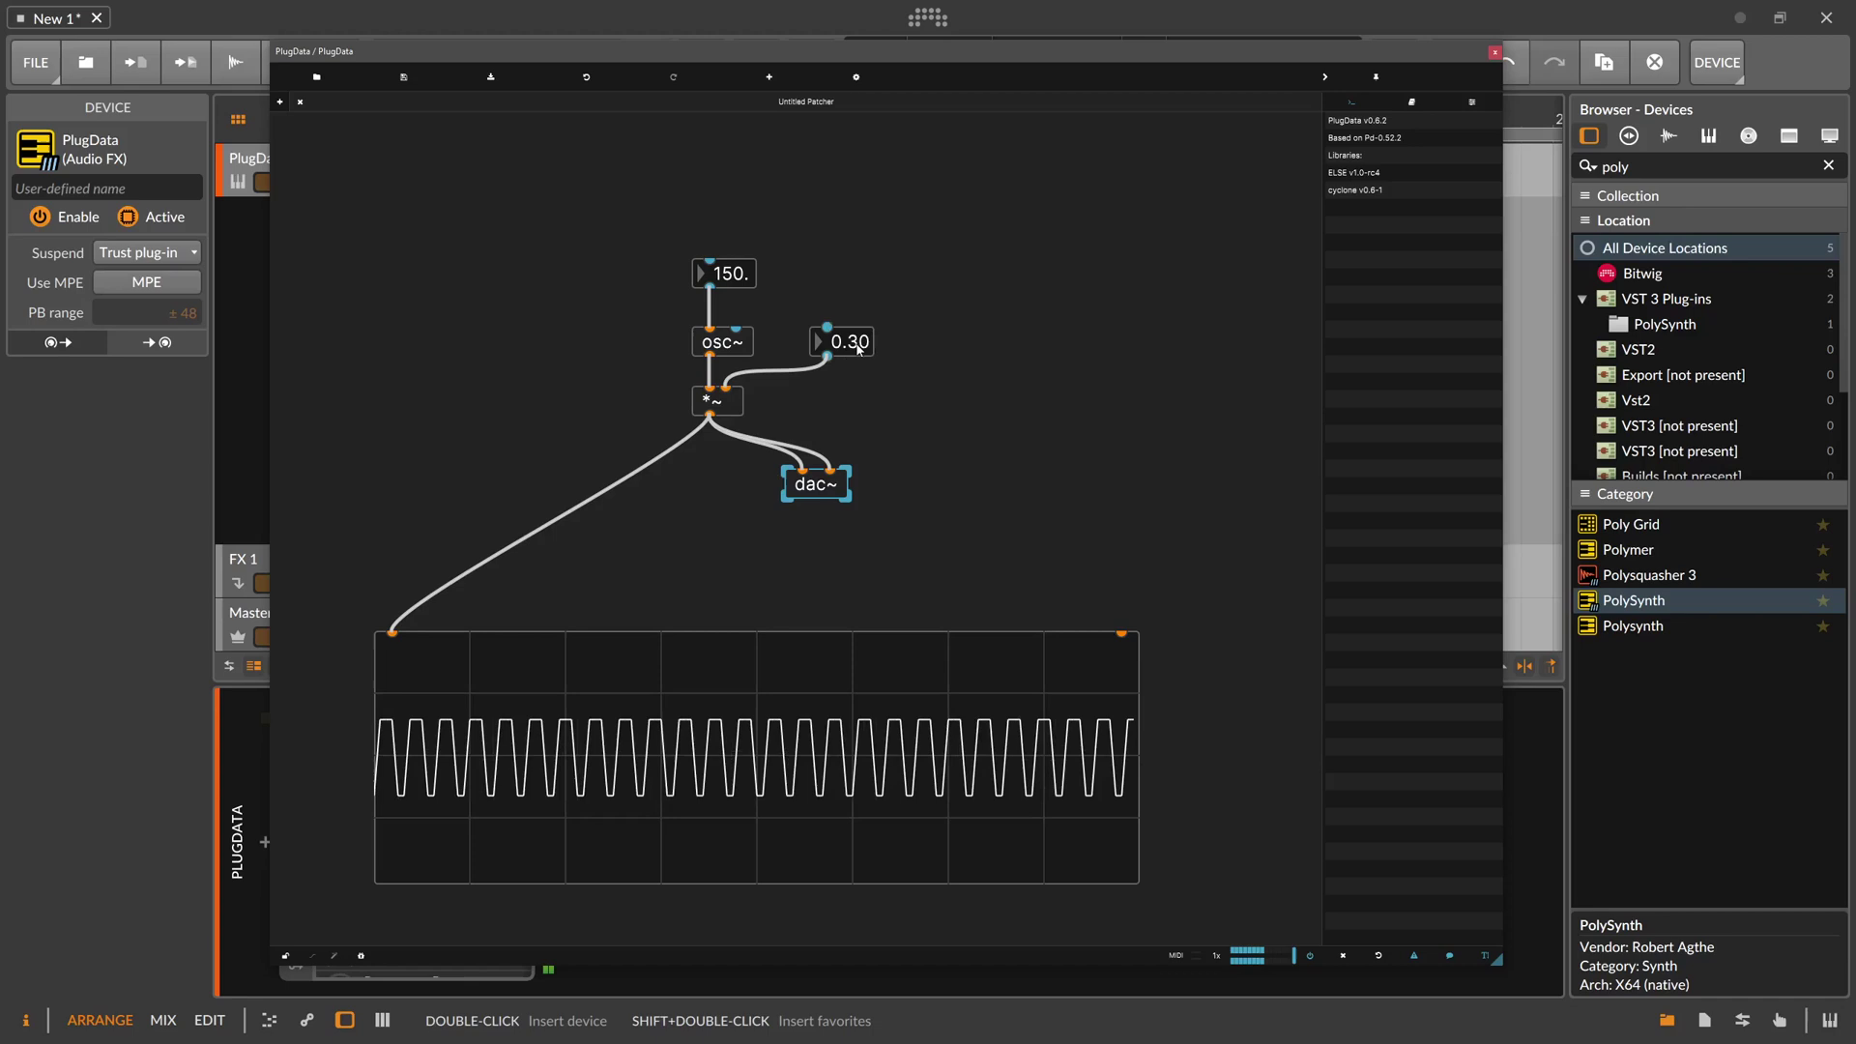
Audition the tone, sweeping frequency between about 73 and 483 and volume between 0.3 and 0.9
drag(859, 345, 861, 344)
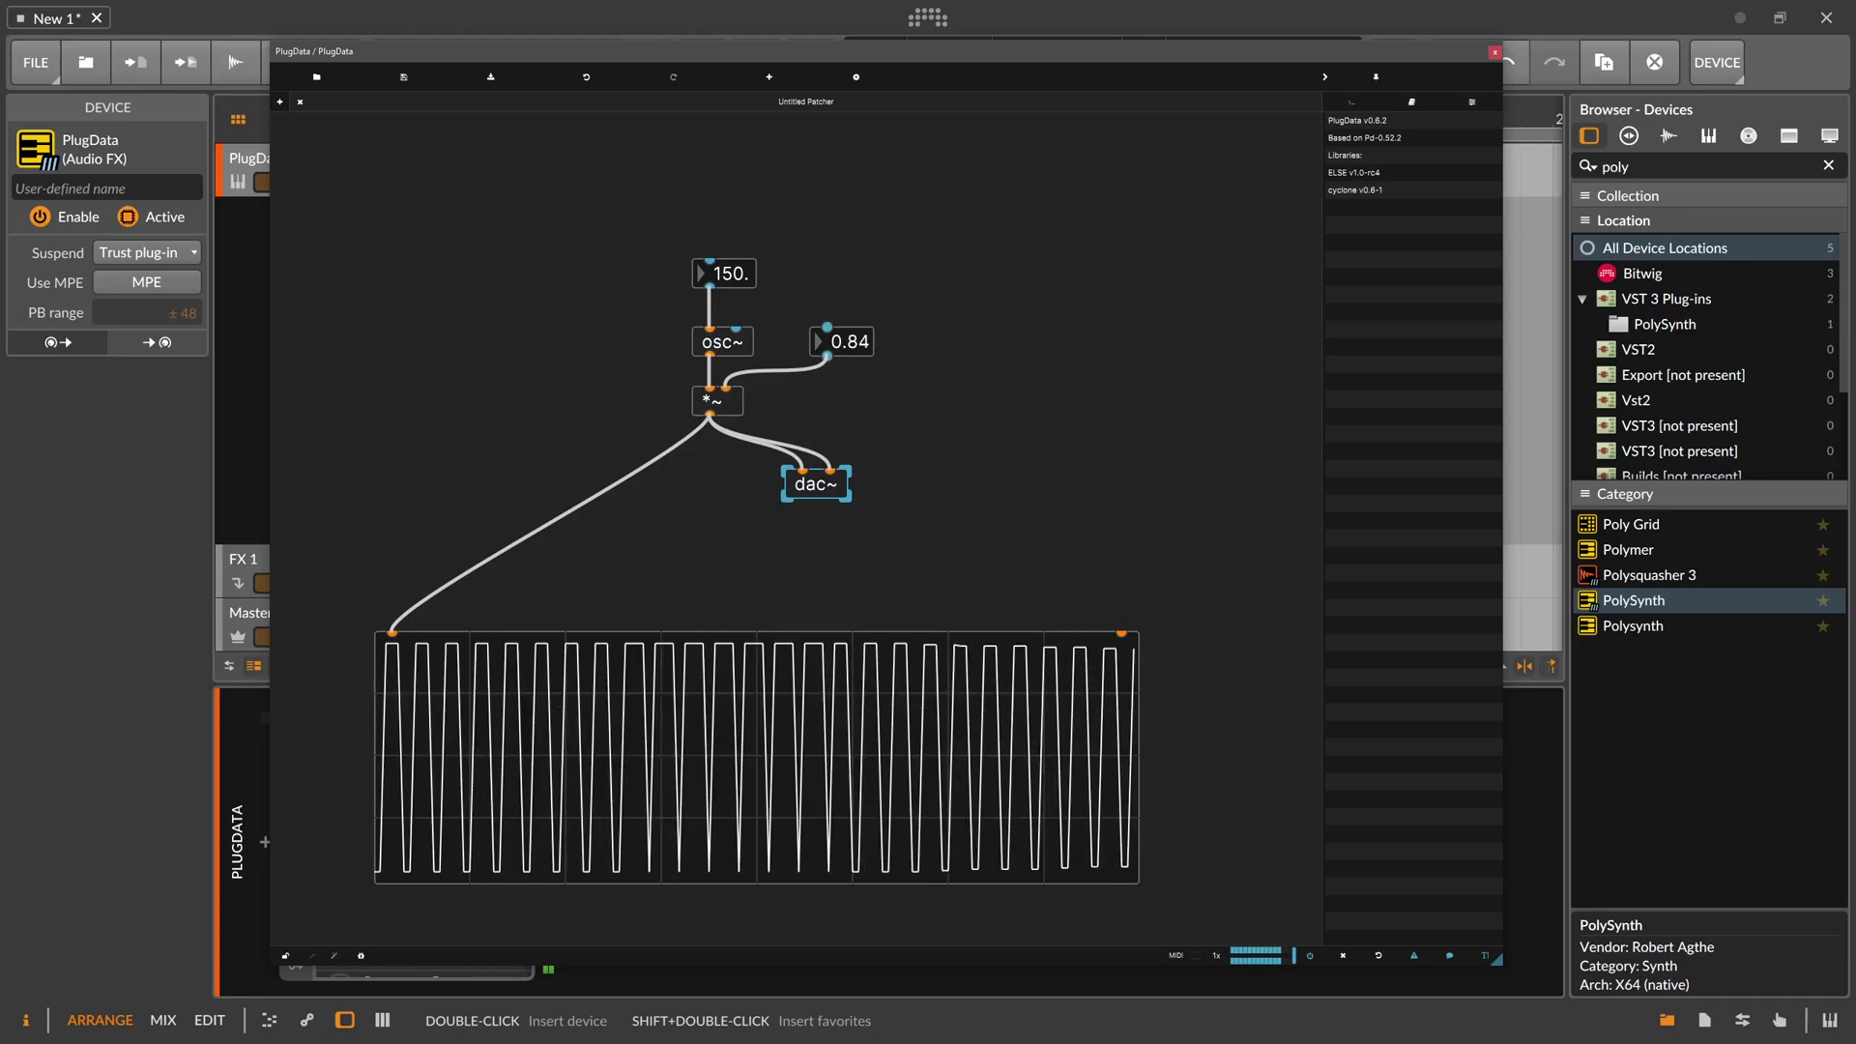
drag(728, 284, 728, 19)
drag(831, 332, 831, 384)
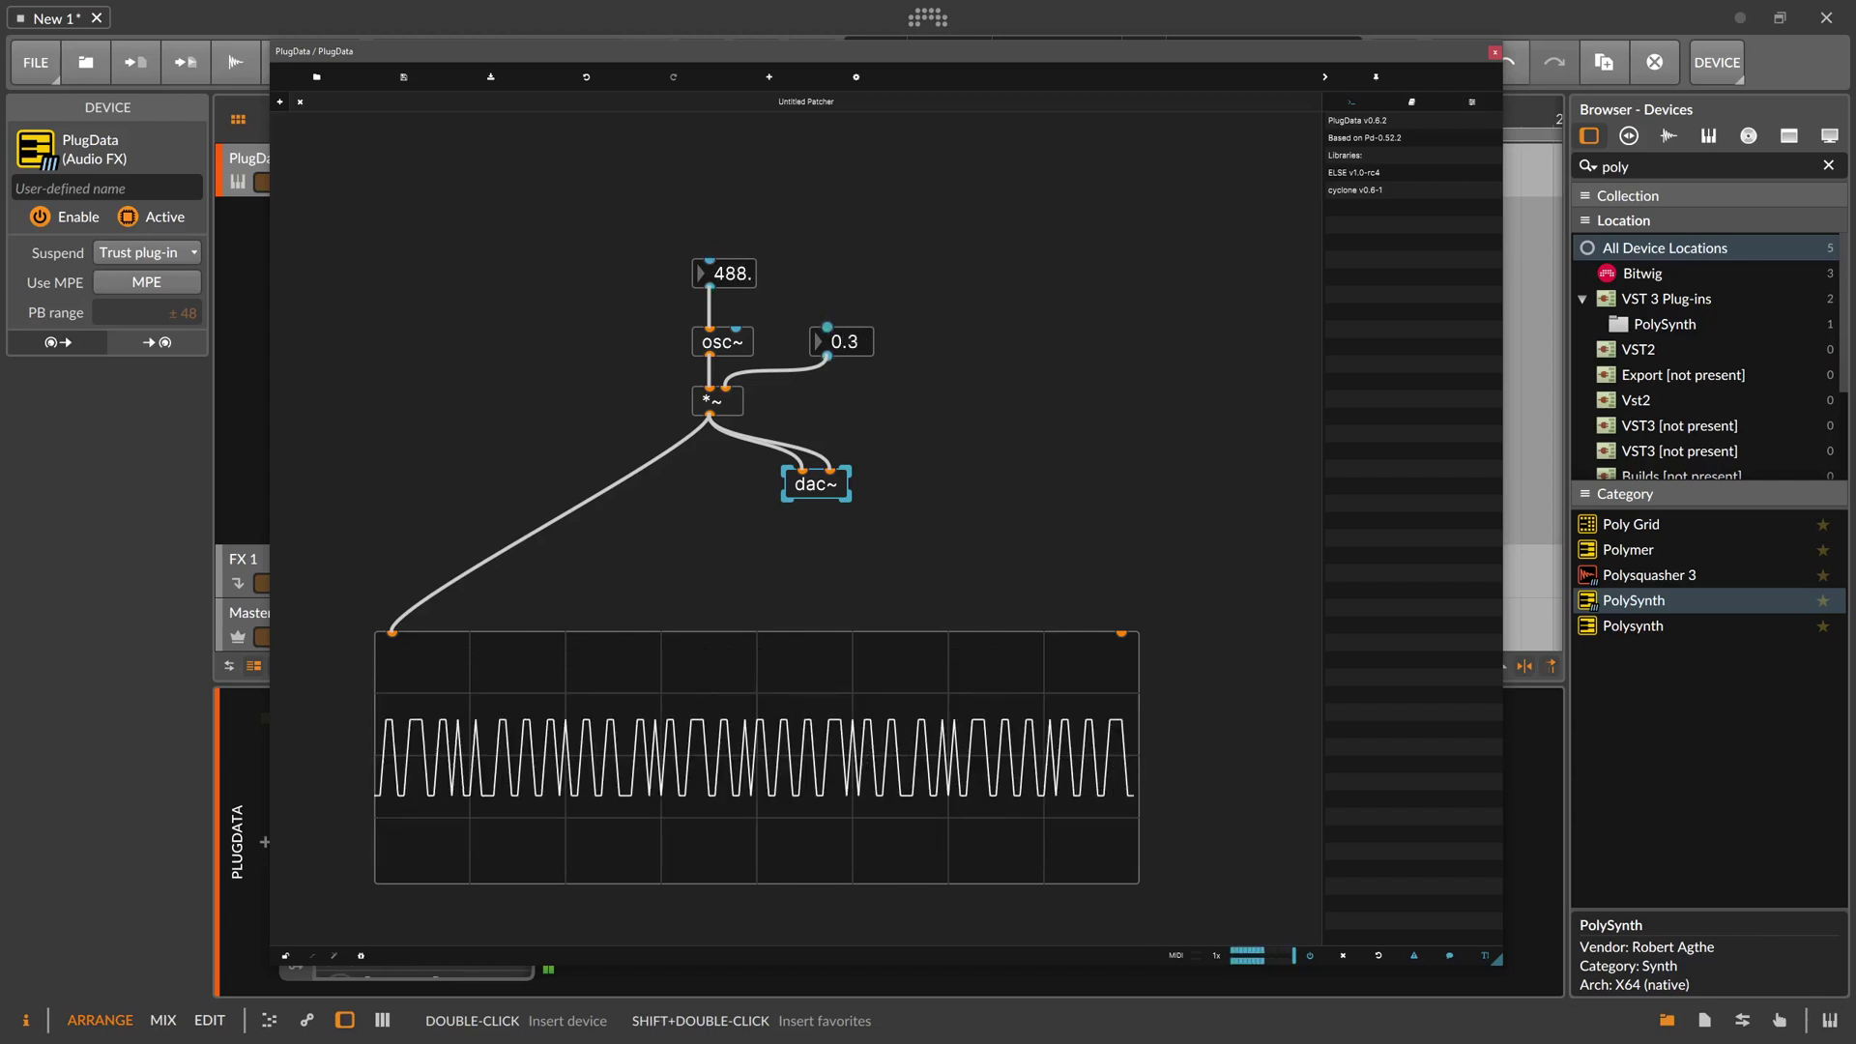
drag(731, 274, 732, 278)
drag(844, 341, 844, 294)
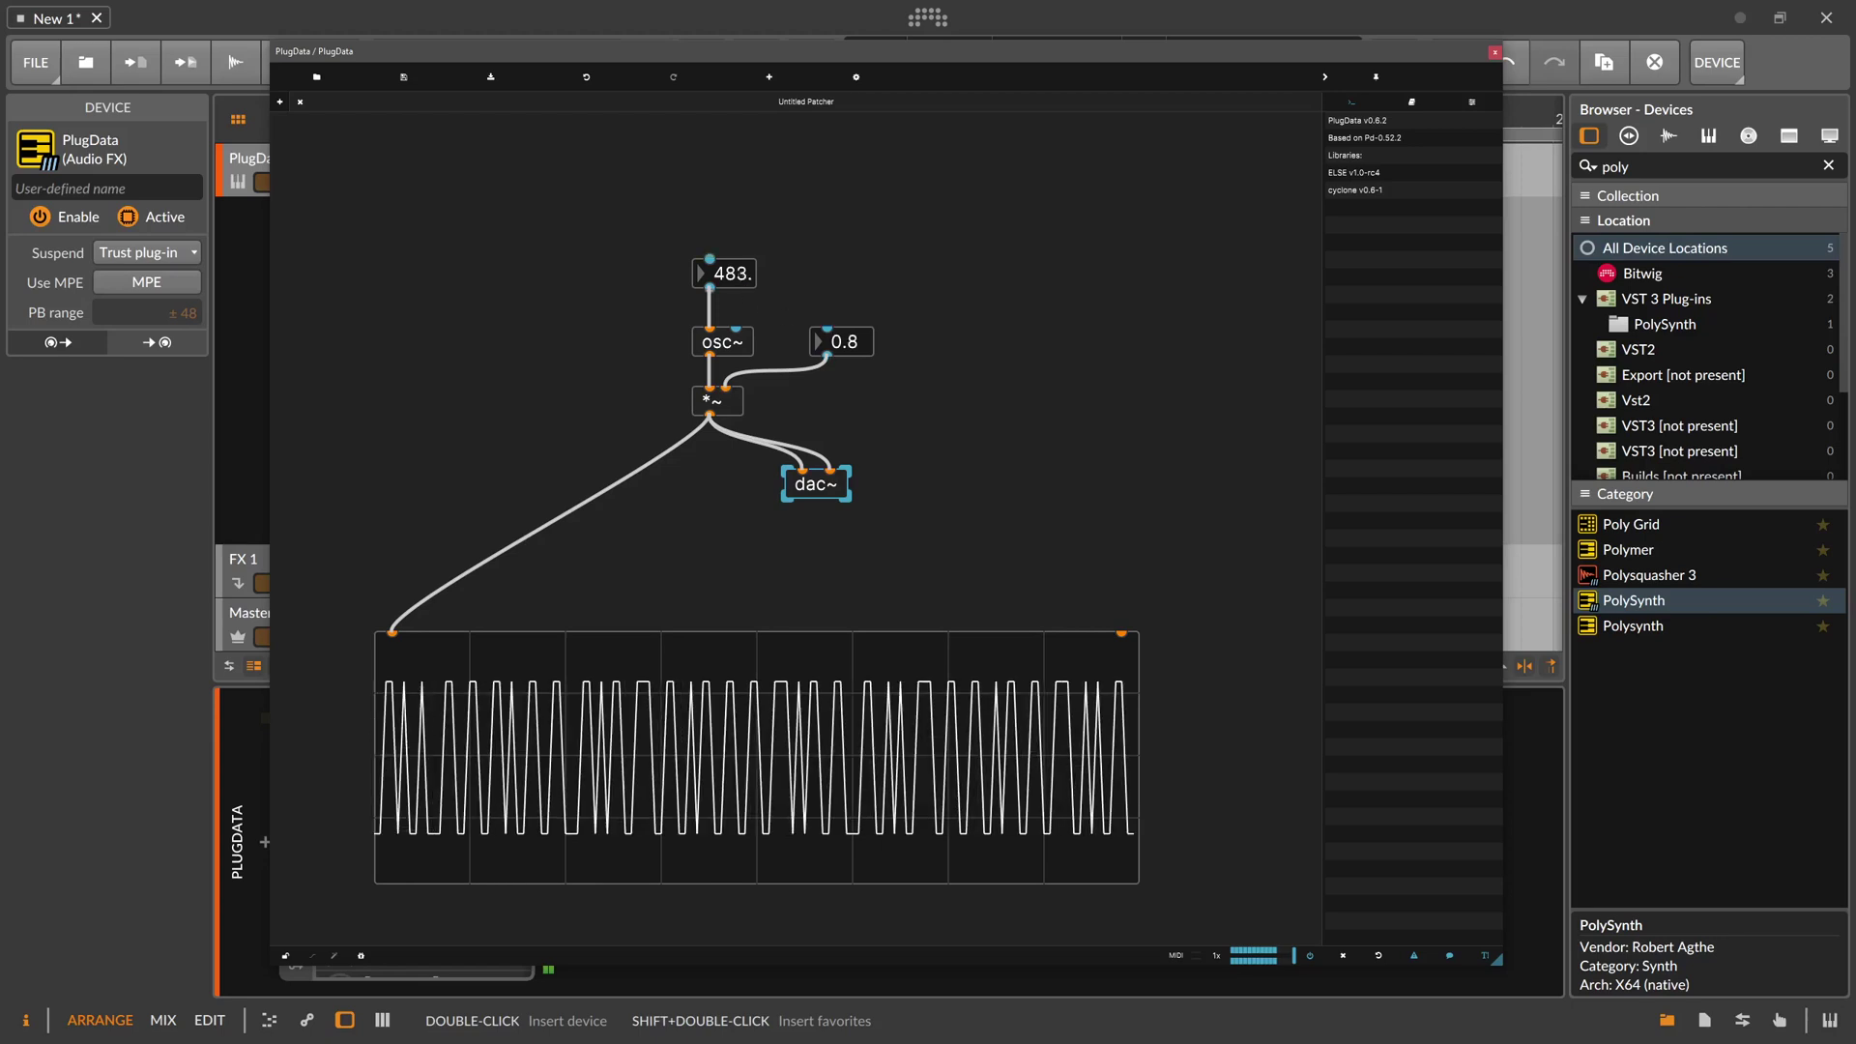
drag(732, 278, 731, 696)
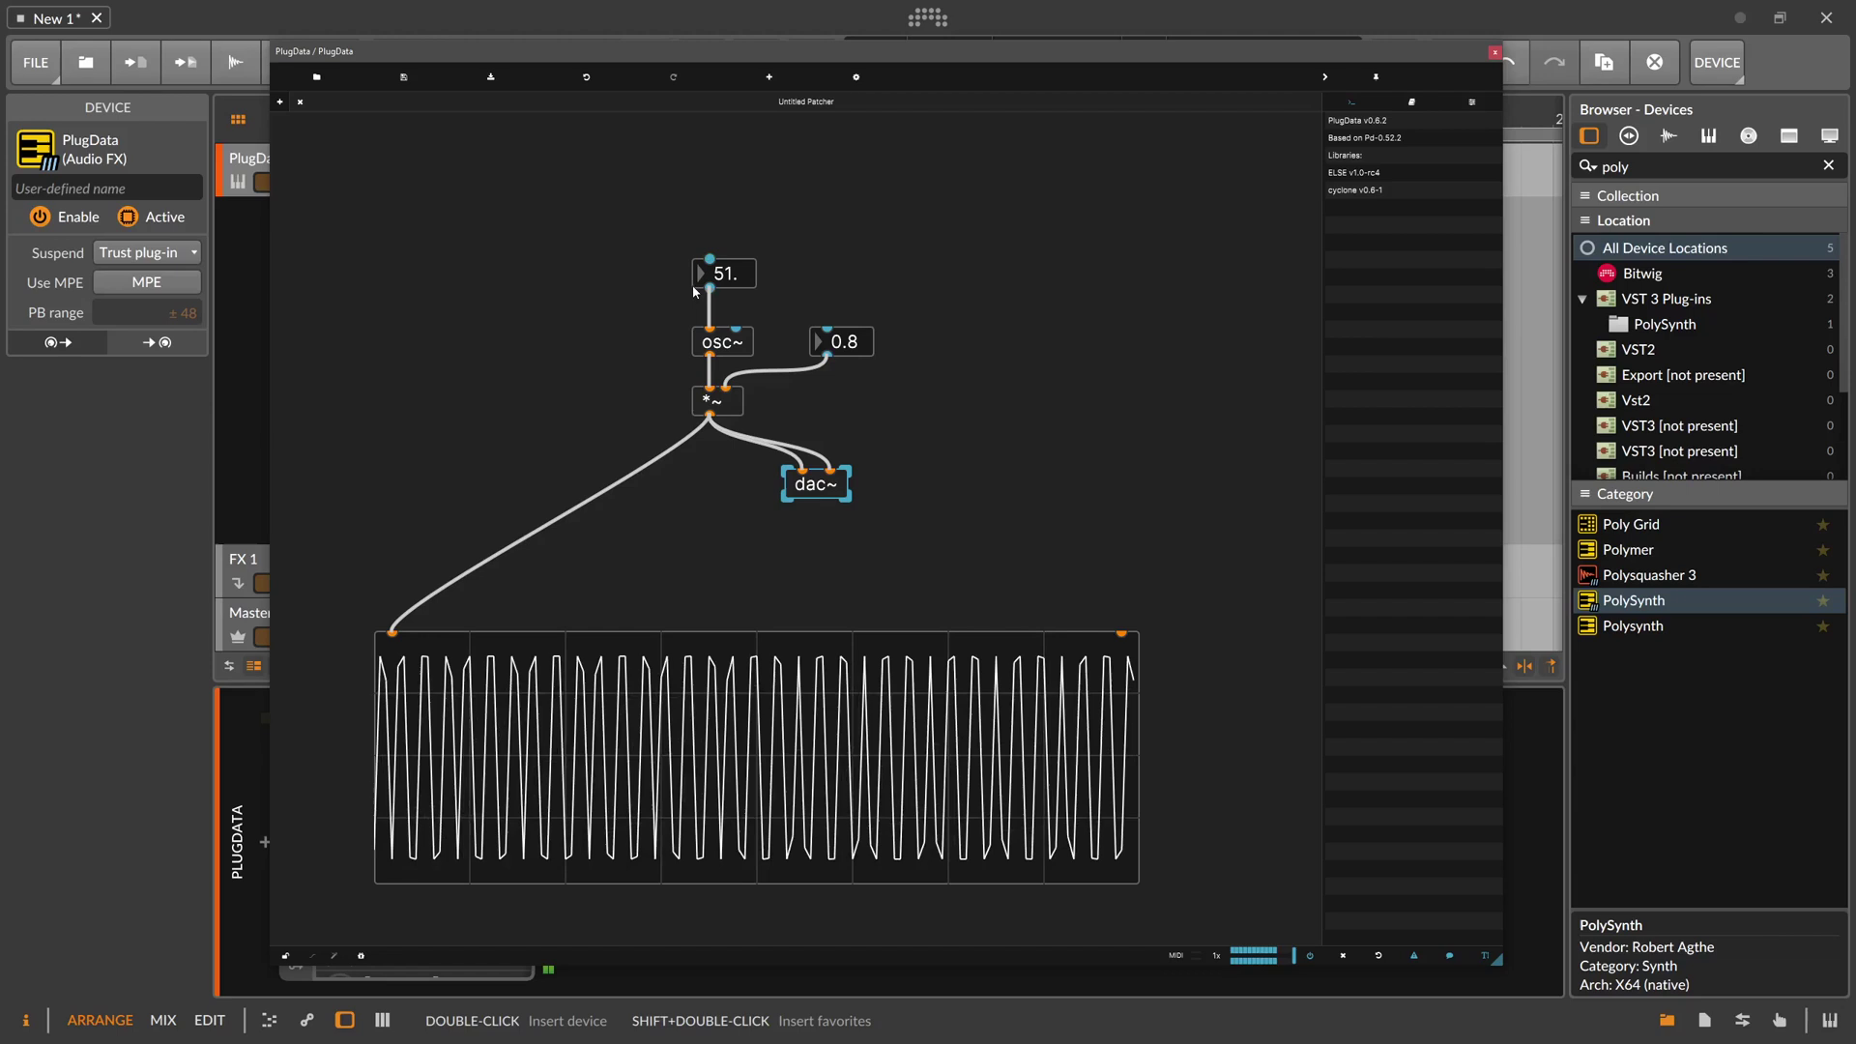
Settle on frequency 154 and volume 0.0, then shift the oscillator chain left and down
drag(715, 273, 715, 173)
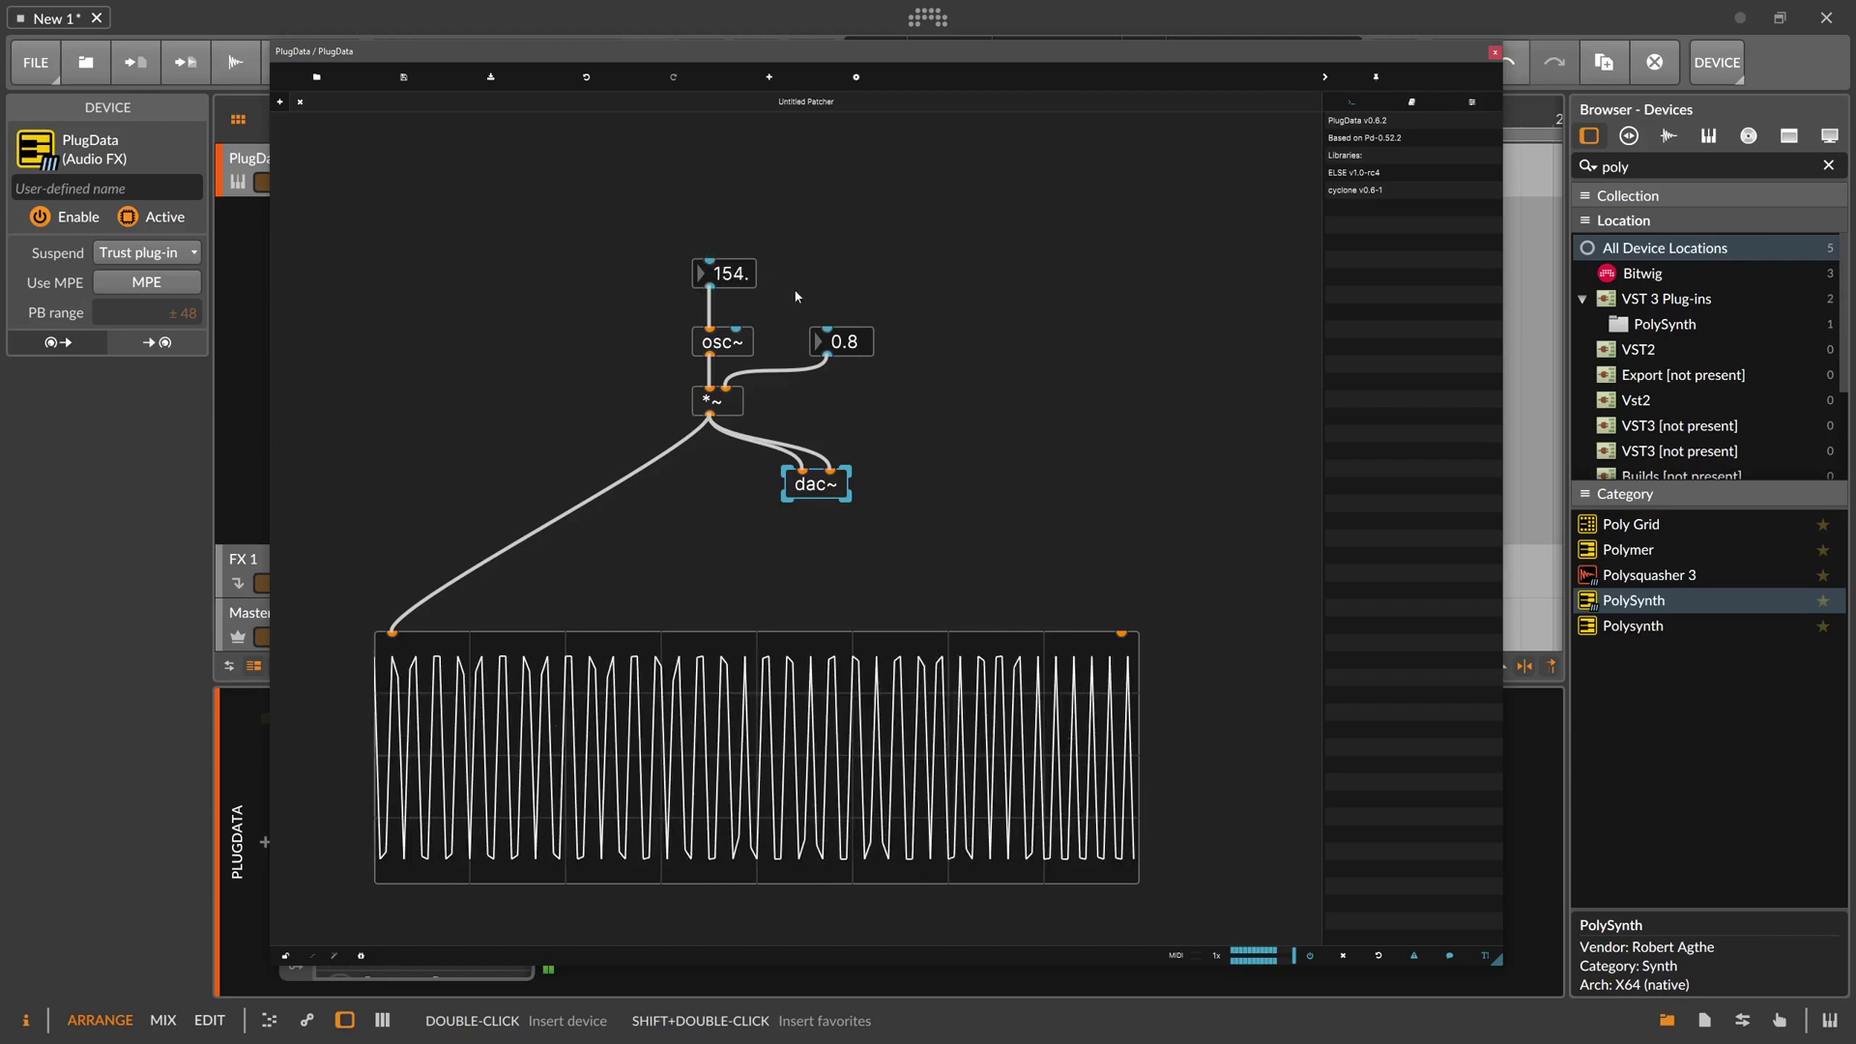
drag(842, 341, 841, 387)
click(892, 393)
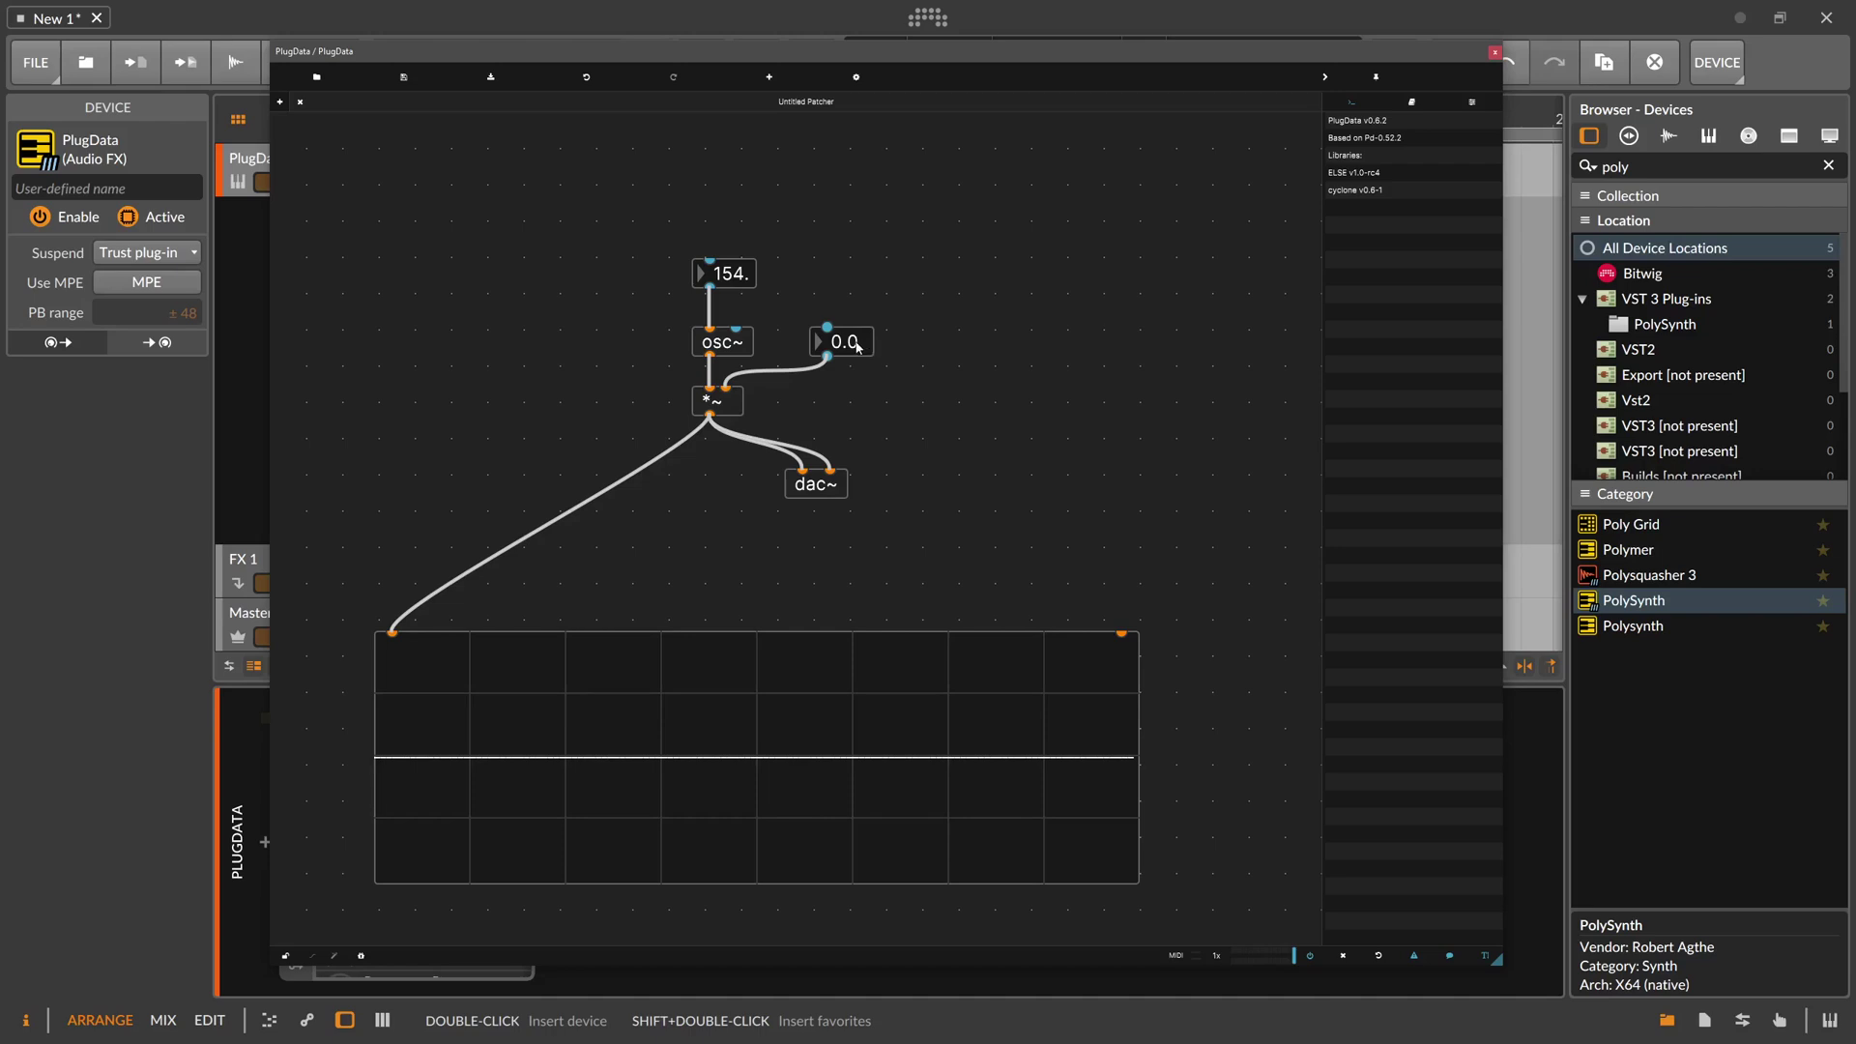
drag(919, 502, 691, 359)
Place dac~ directly under the *~ multiplier
click(863, 375)
drag(798, 566, 699, 557)
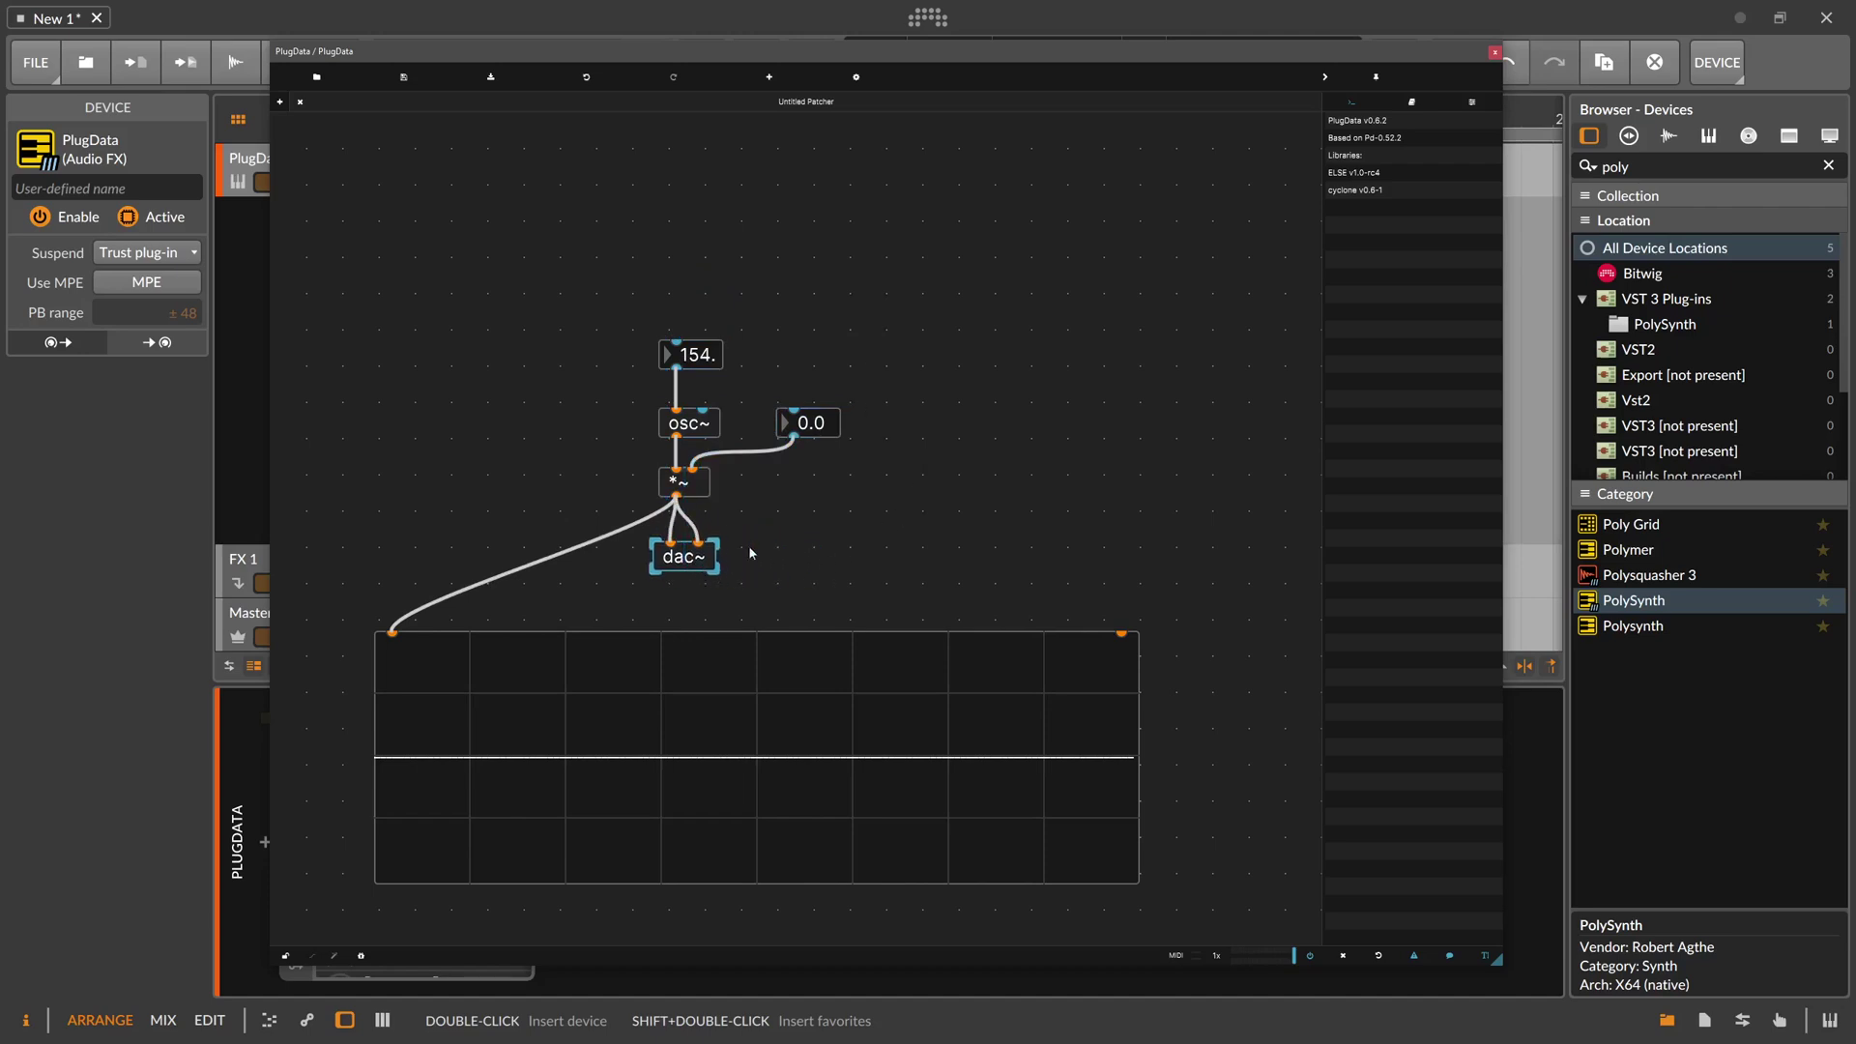
click(700, 223)
Add a notein object above the oscillator chain
key(ctrl+1)
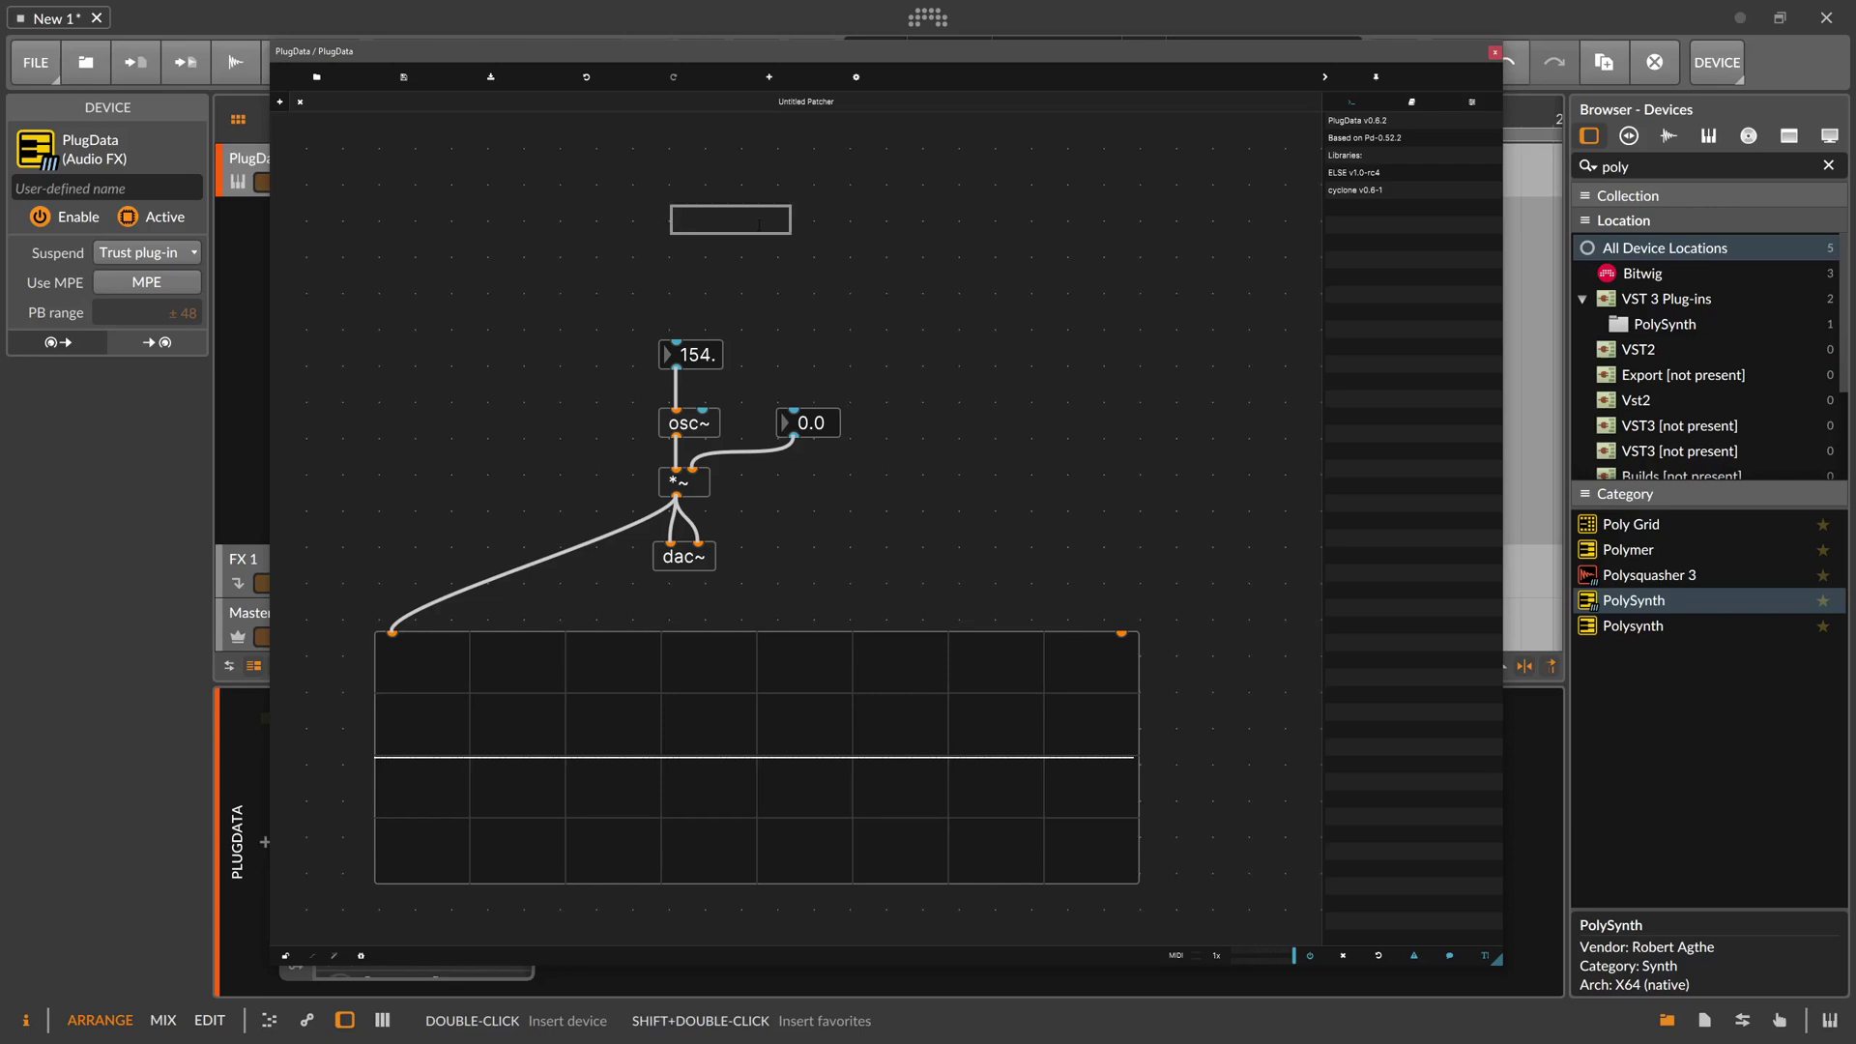
text(notein)
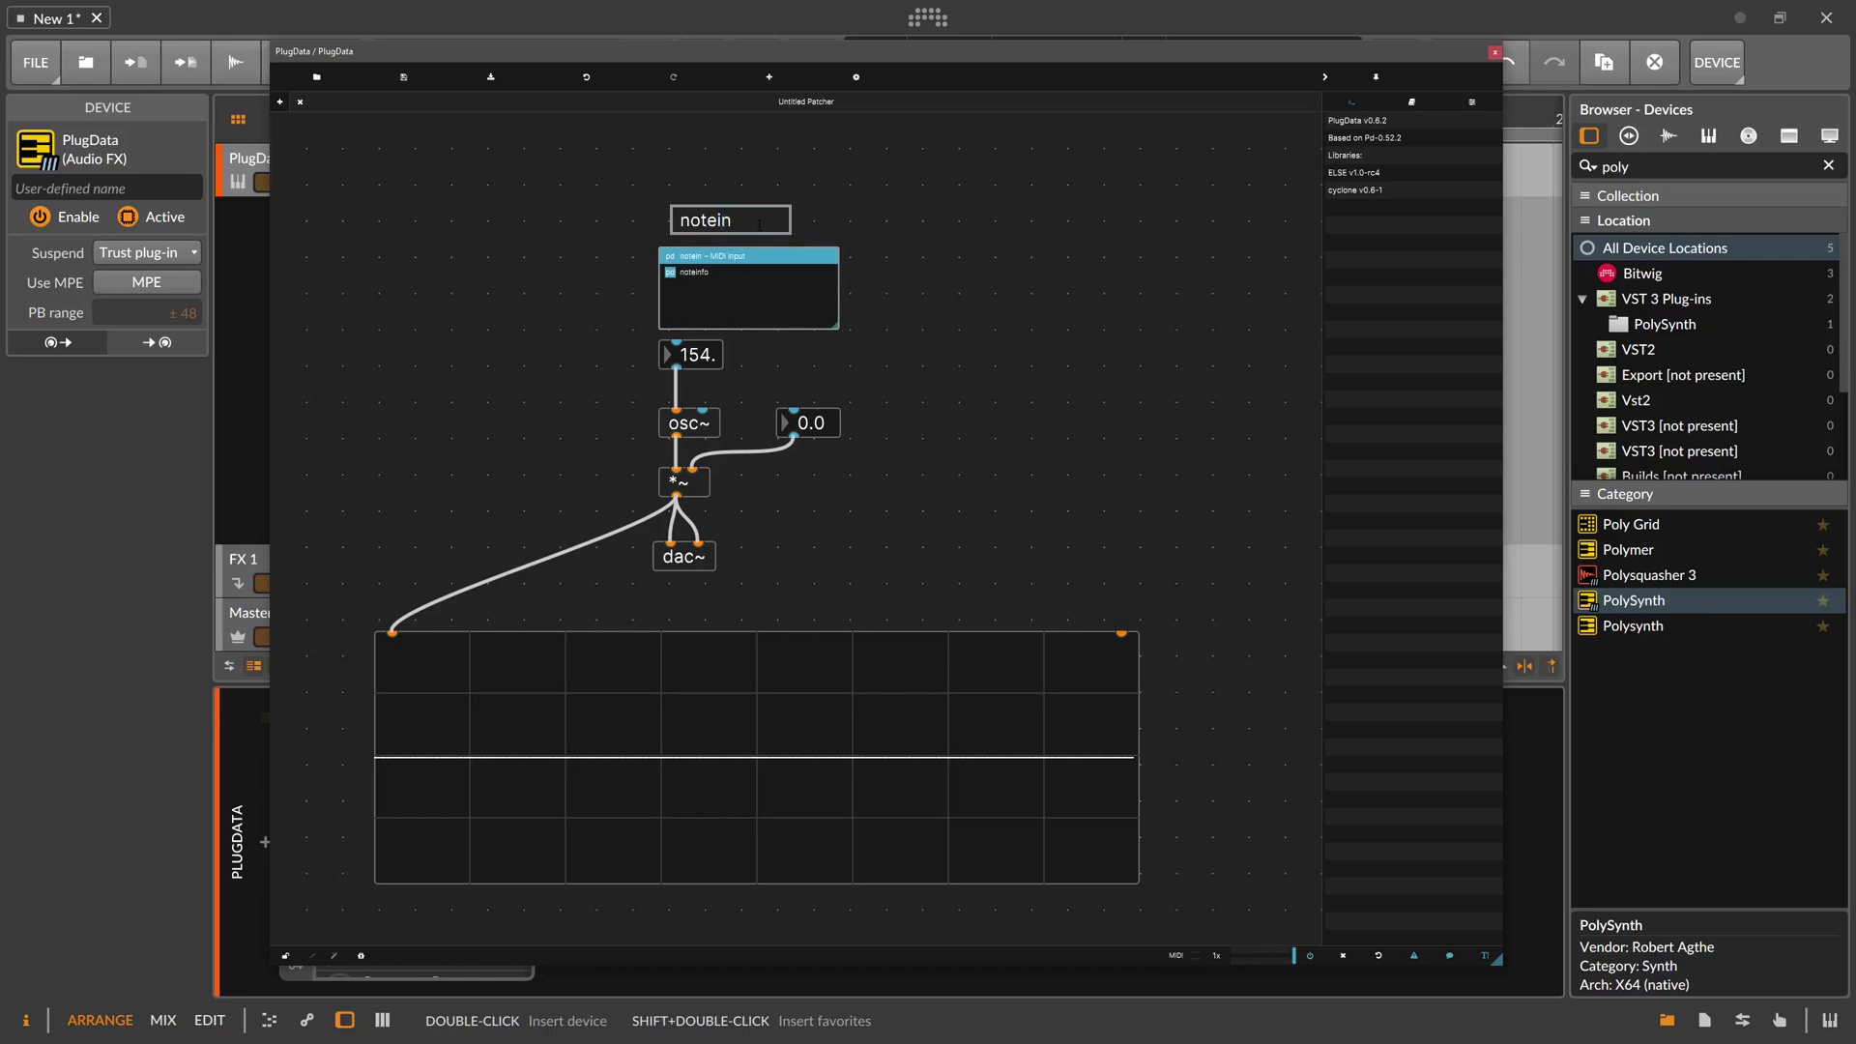
key(Return)
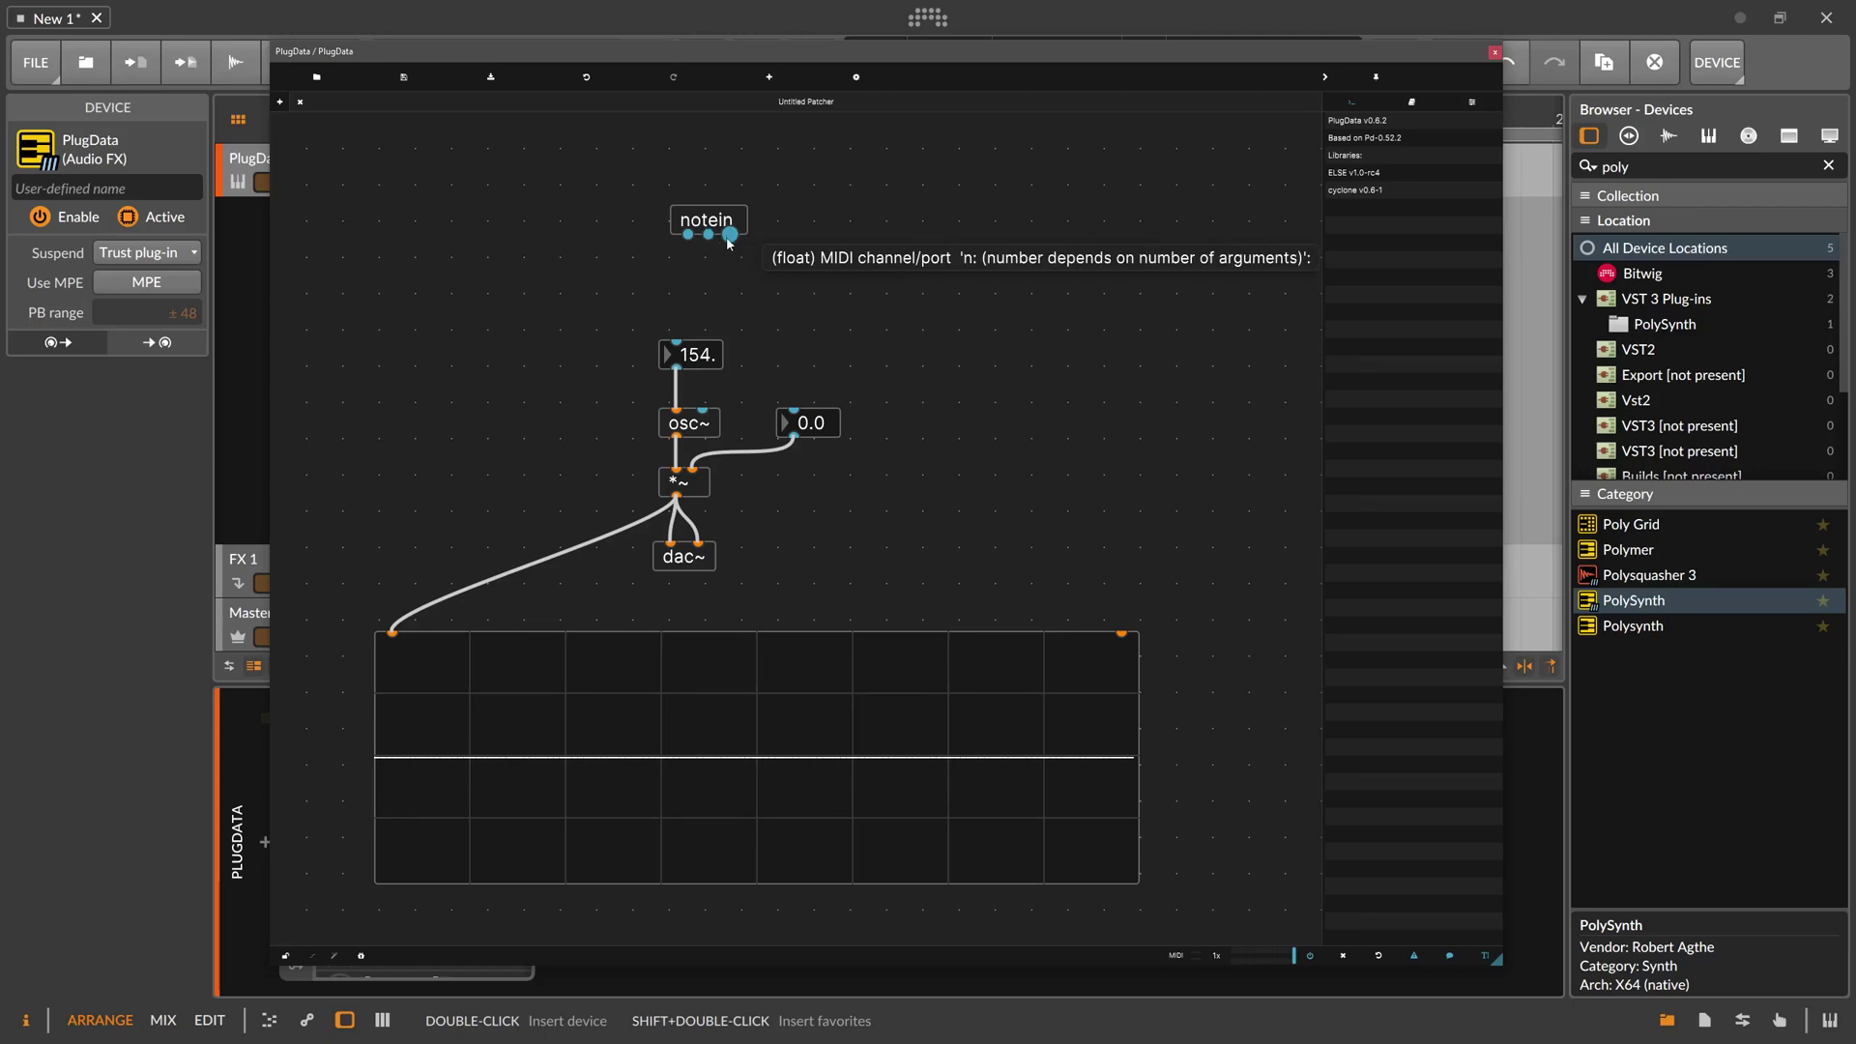
click(720, 230)
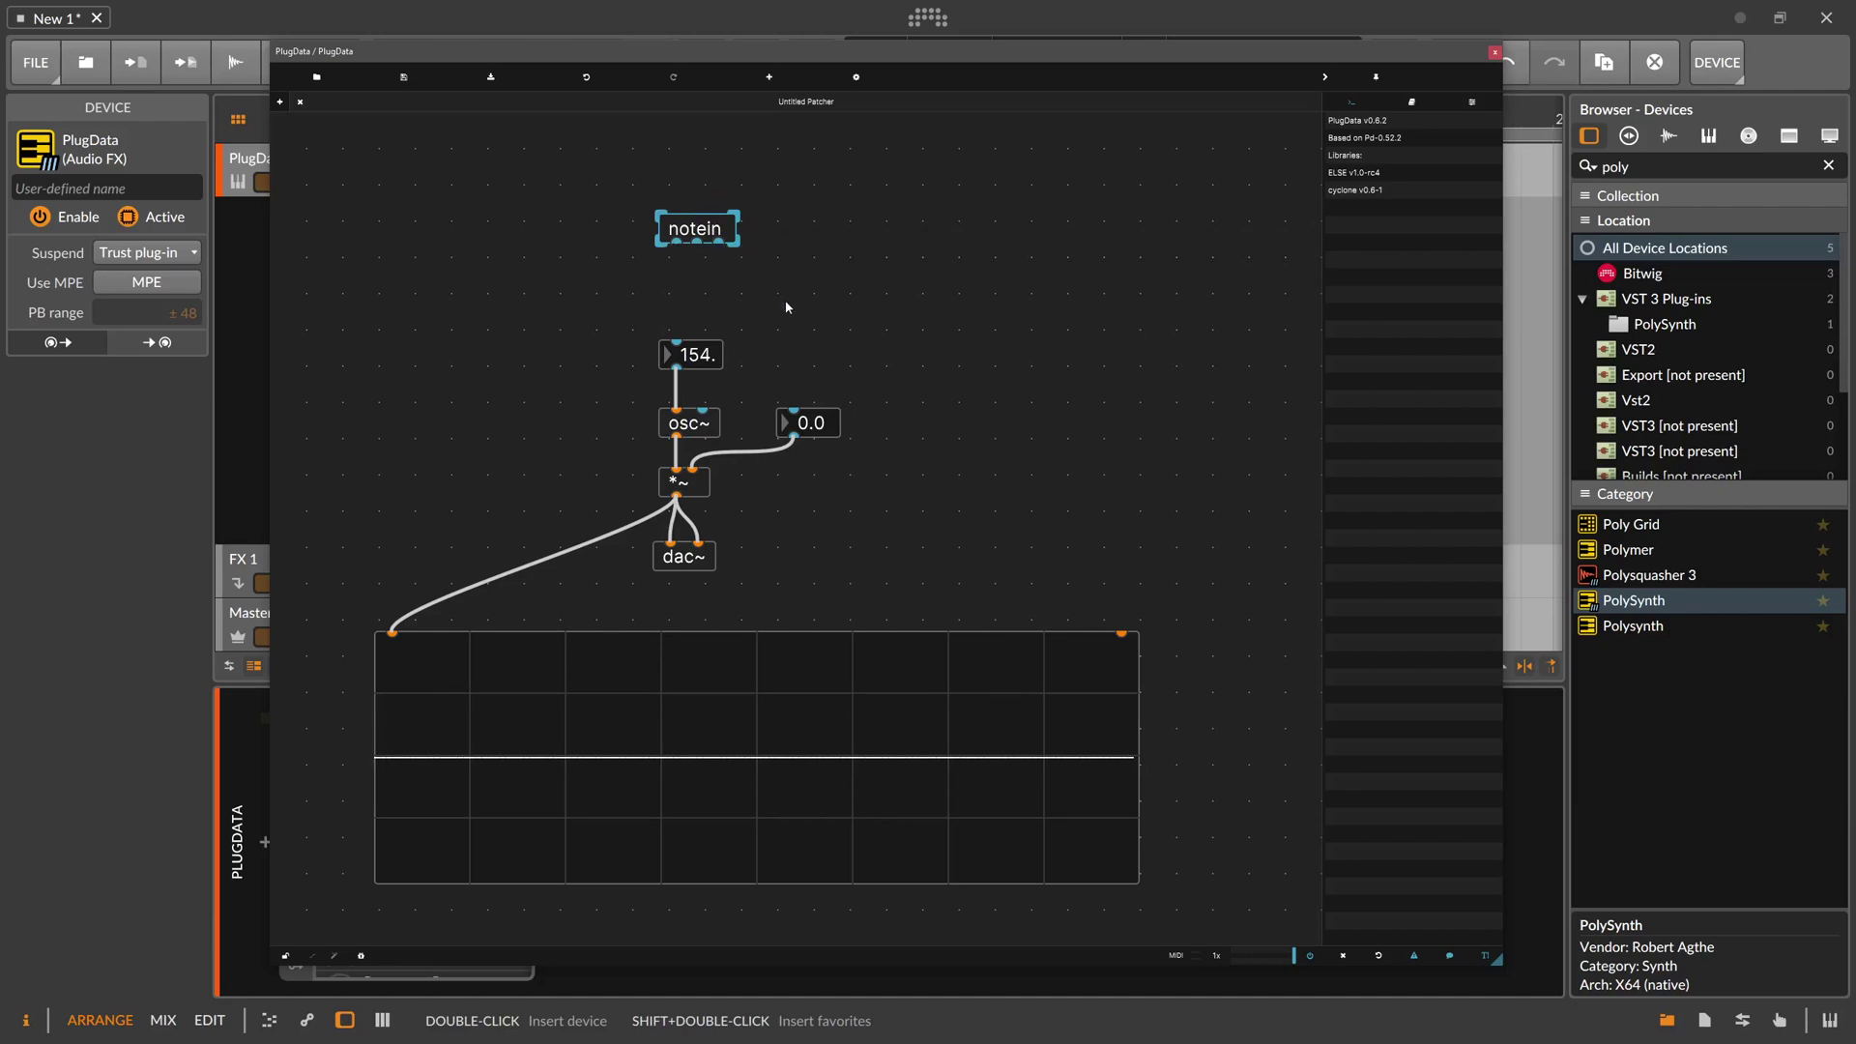
click(758, 308)
Open notein's midi-help.pd help patch and select its notein and ctlin example groups
right_click(709, 230)
click(716, 234)
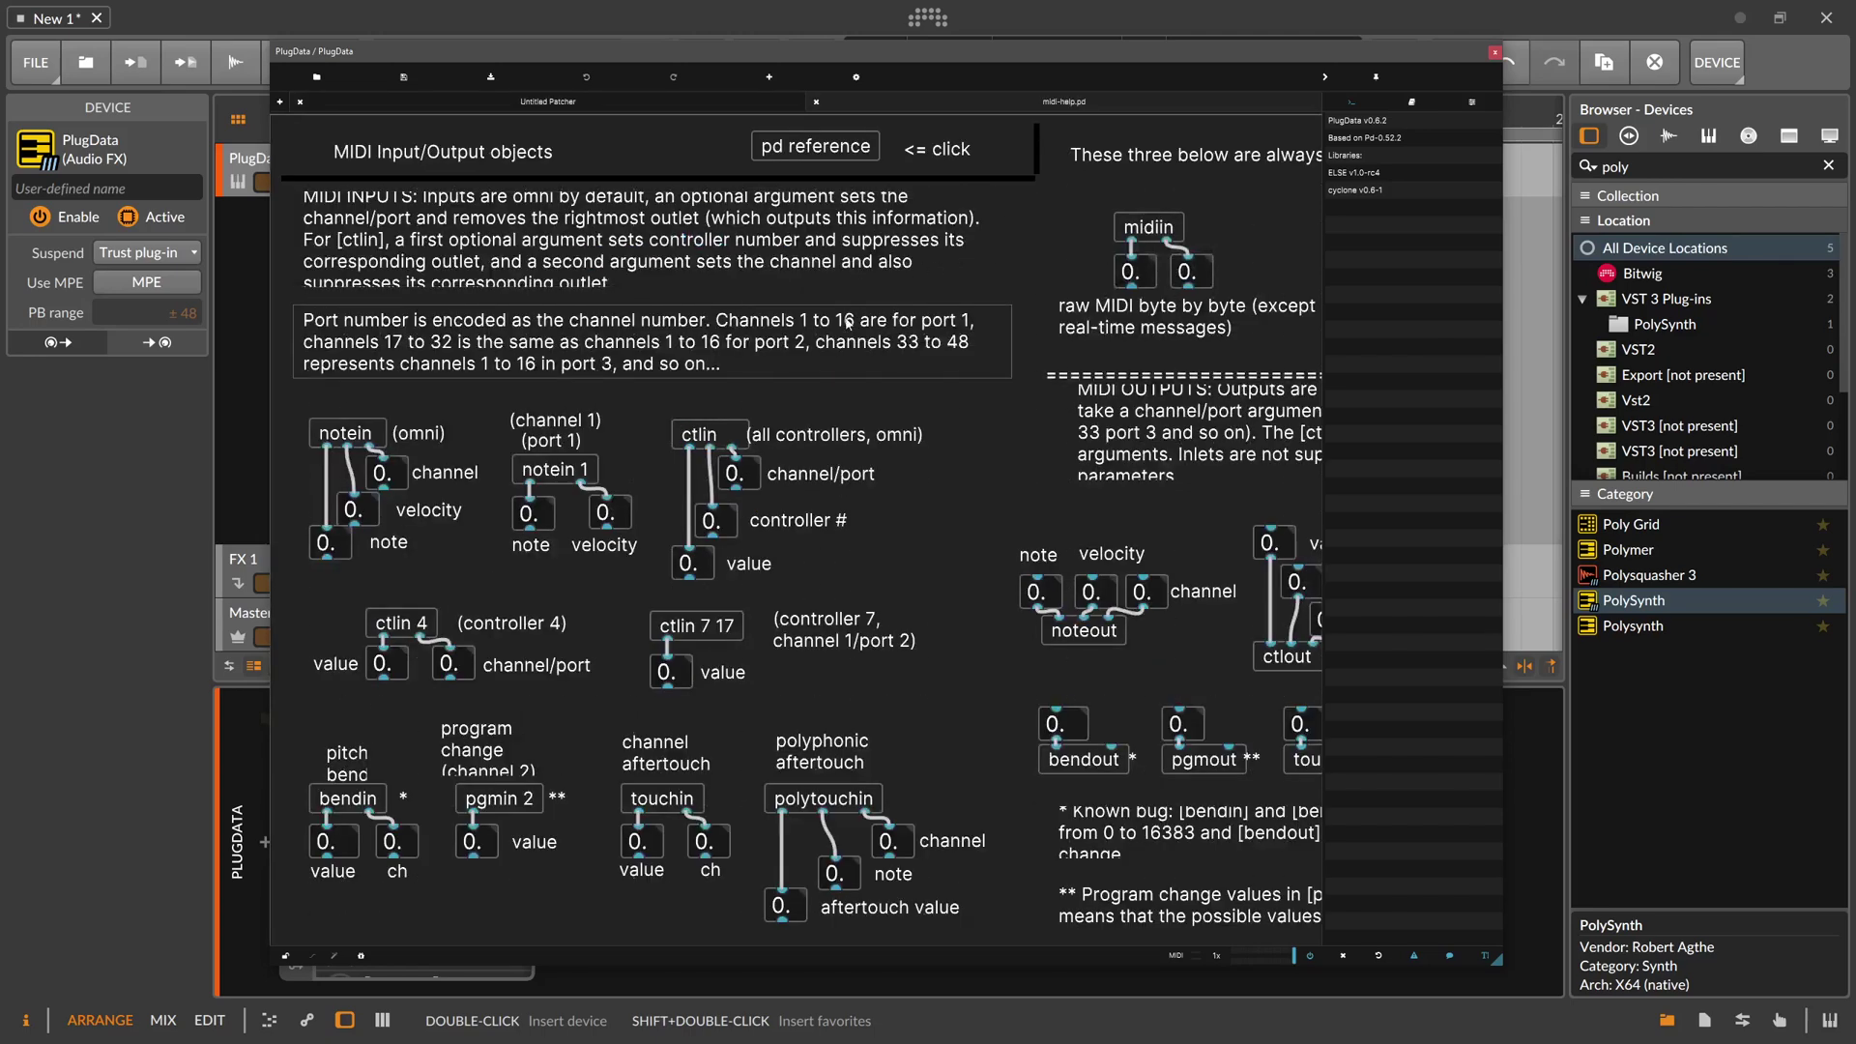
scroll(847, 322, down, 5)
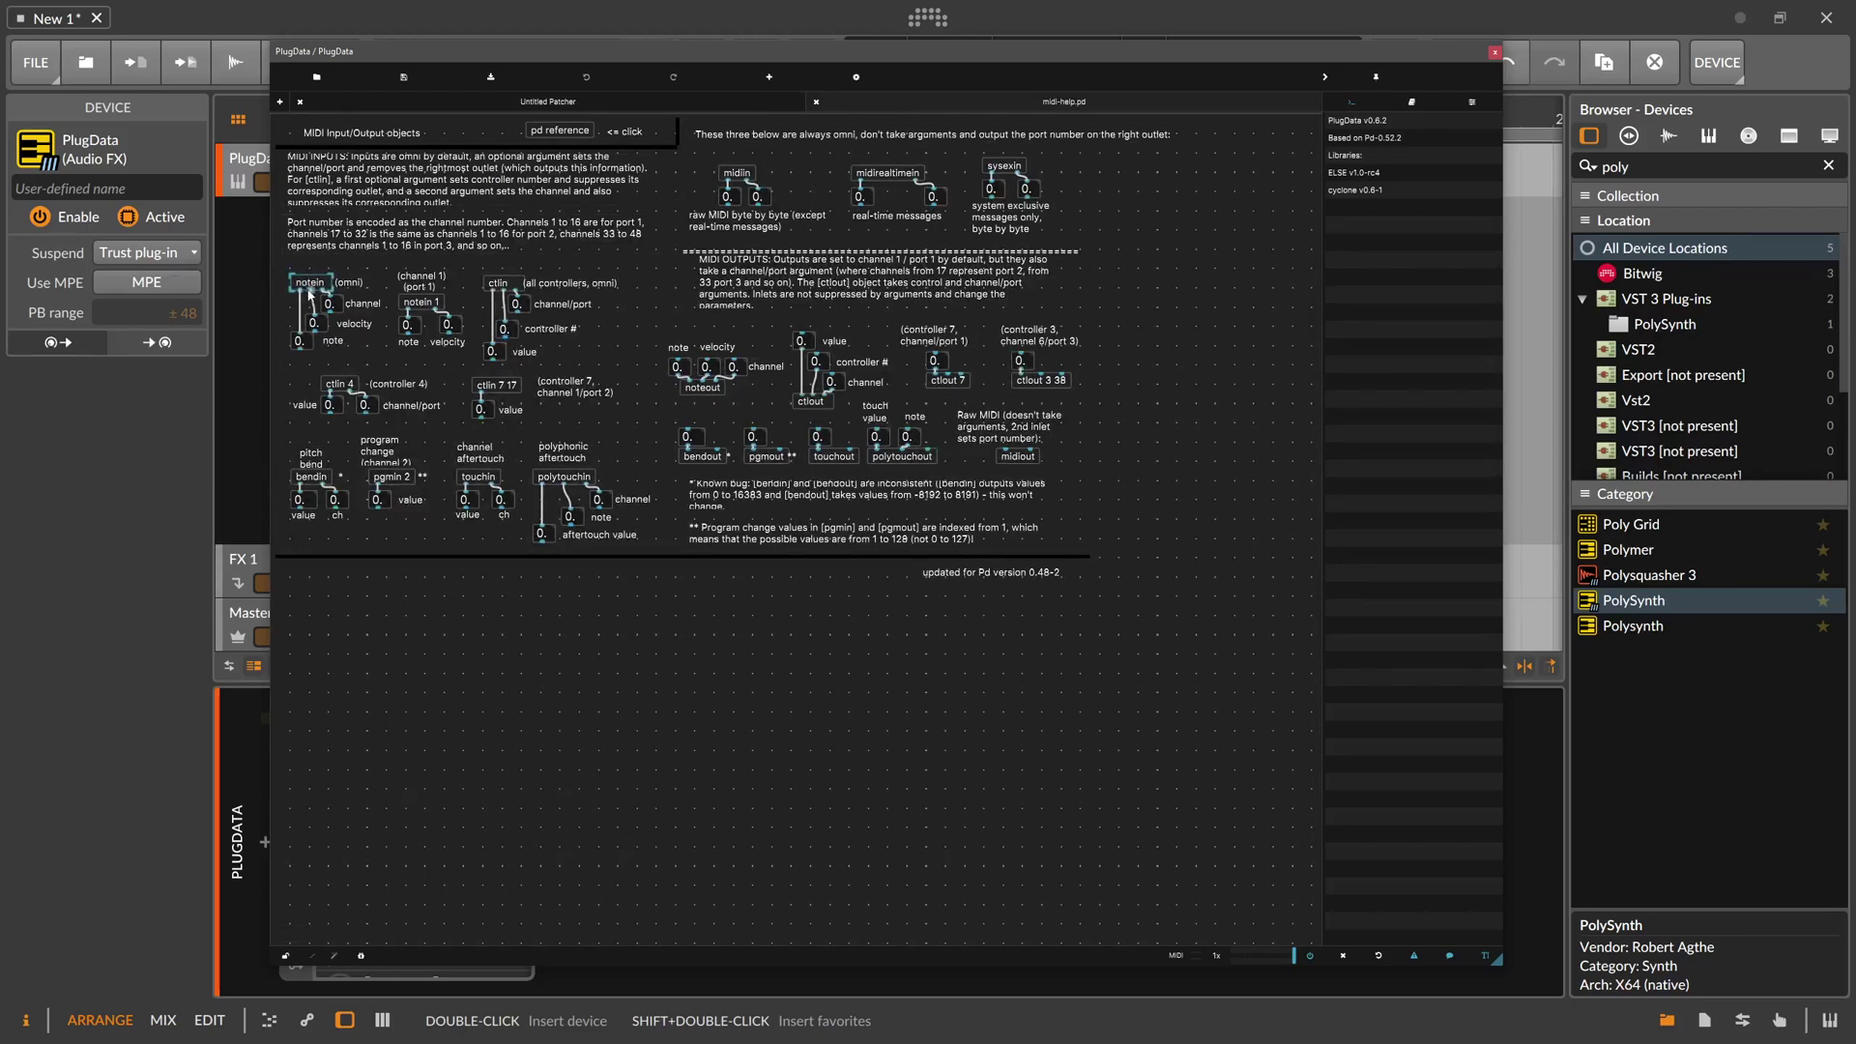
drag(287, 265, 351, 323)
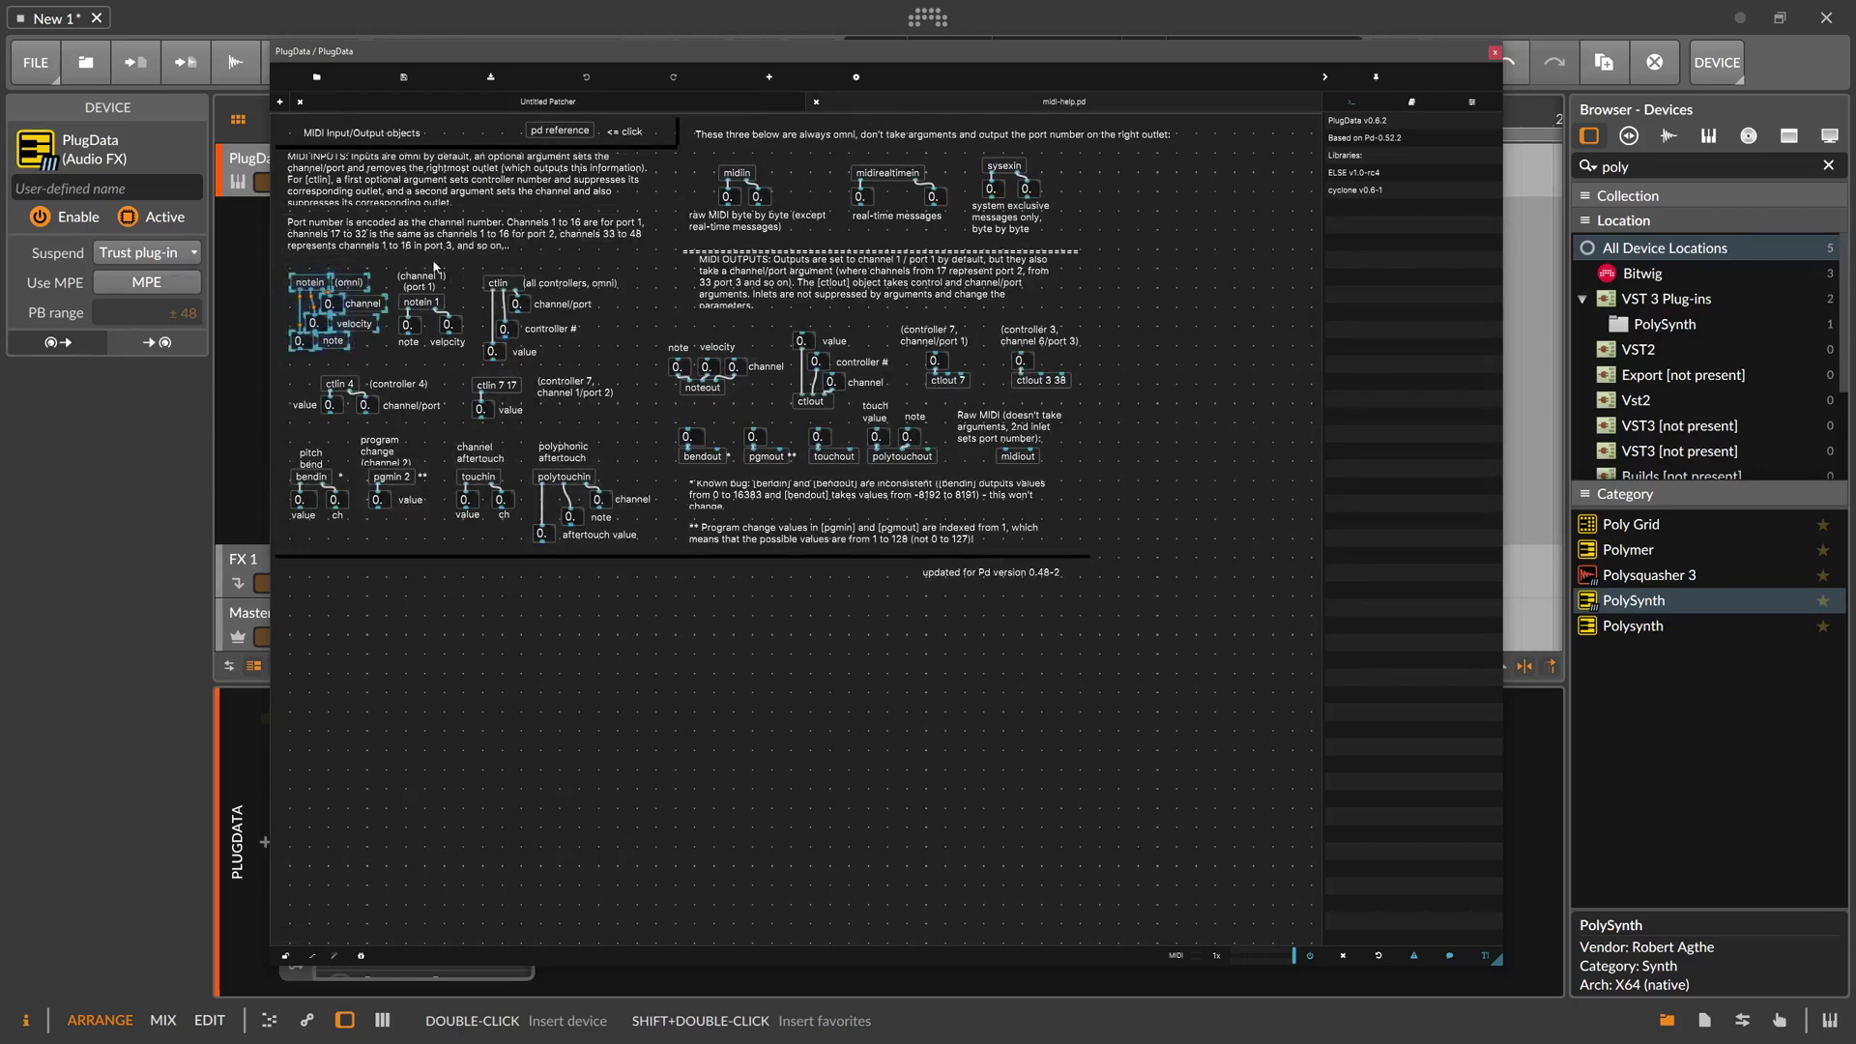
drag(481, 258, 586, 363)
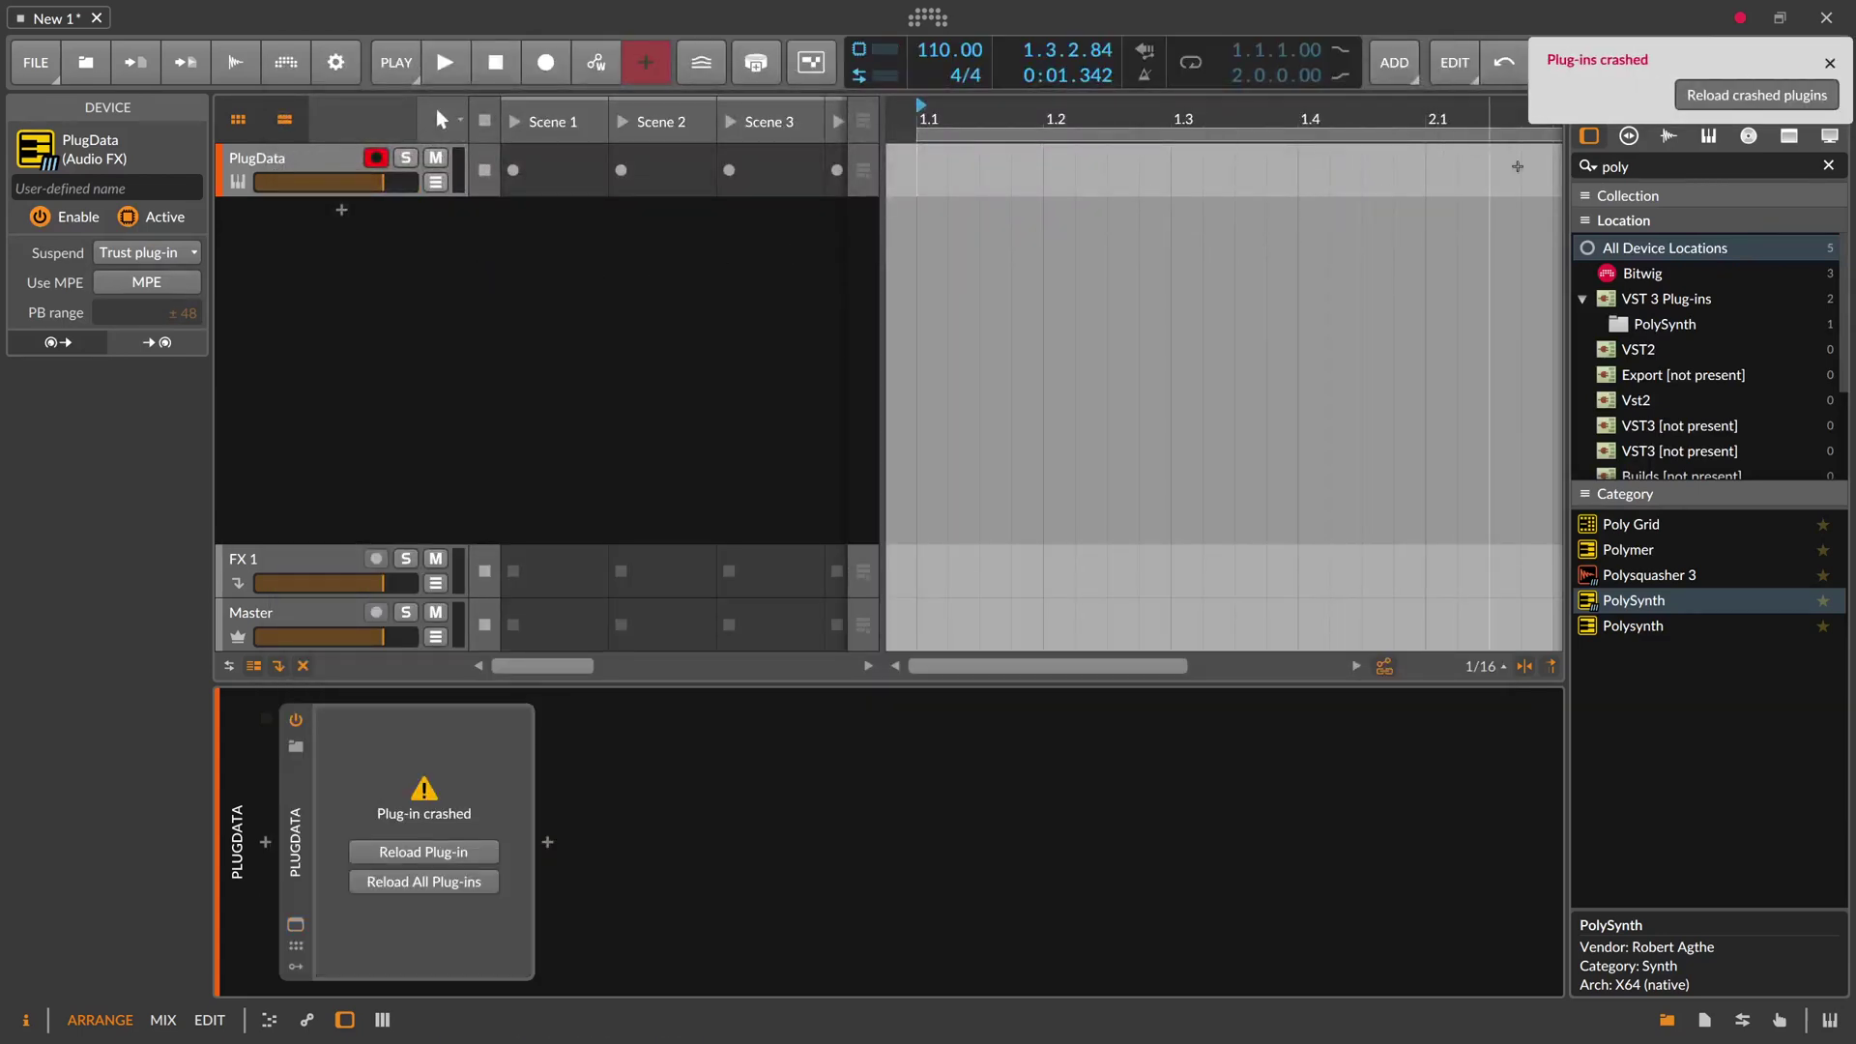
Reload the crashed PlugData plug-in, reopen its patch window and drag it larger
click(1757, 95)
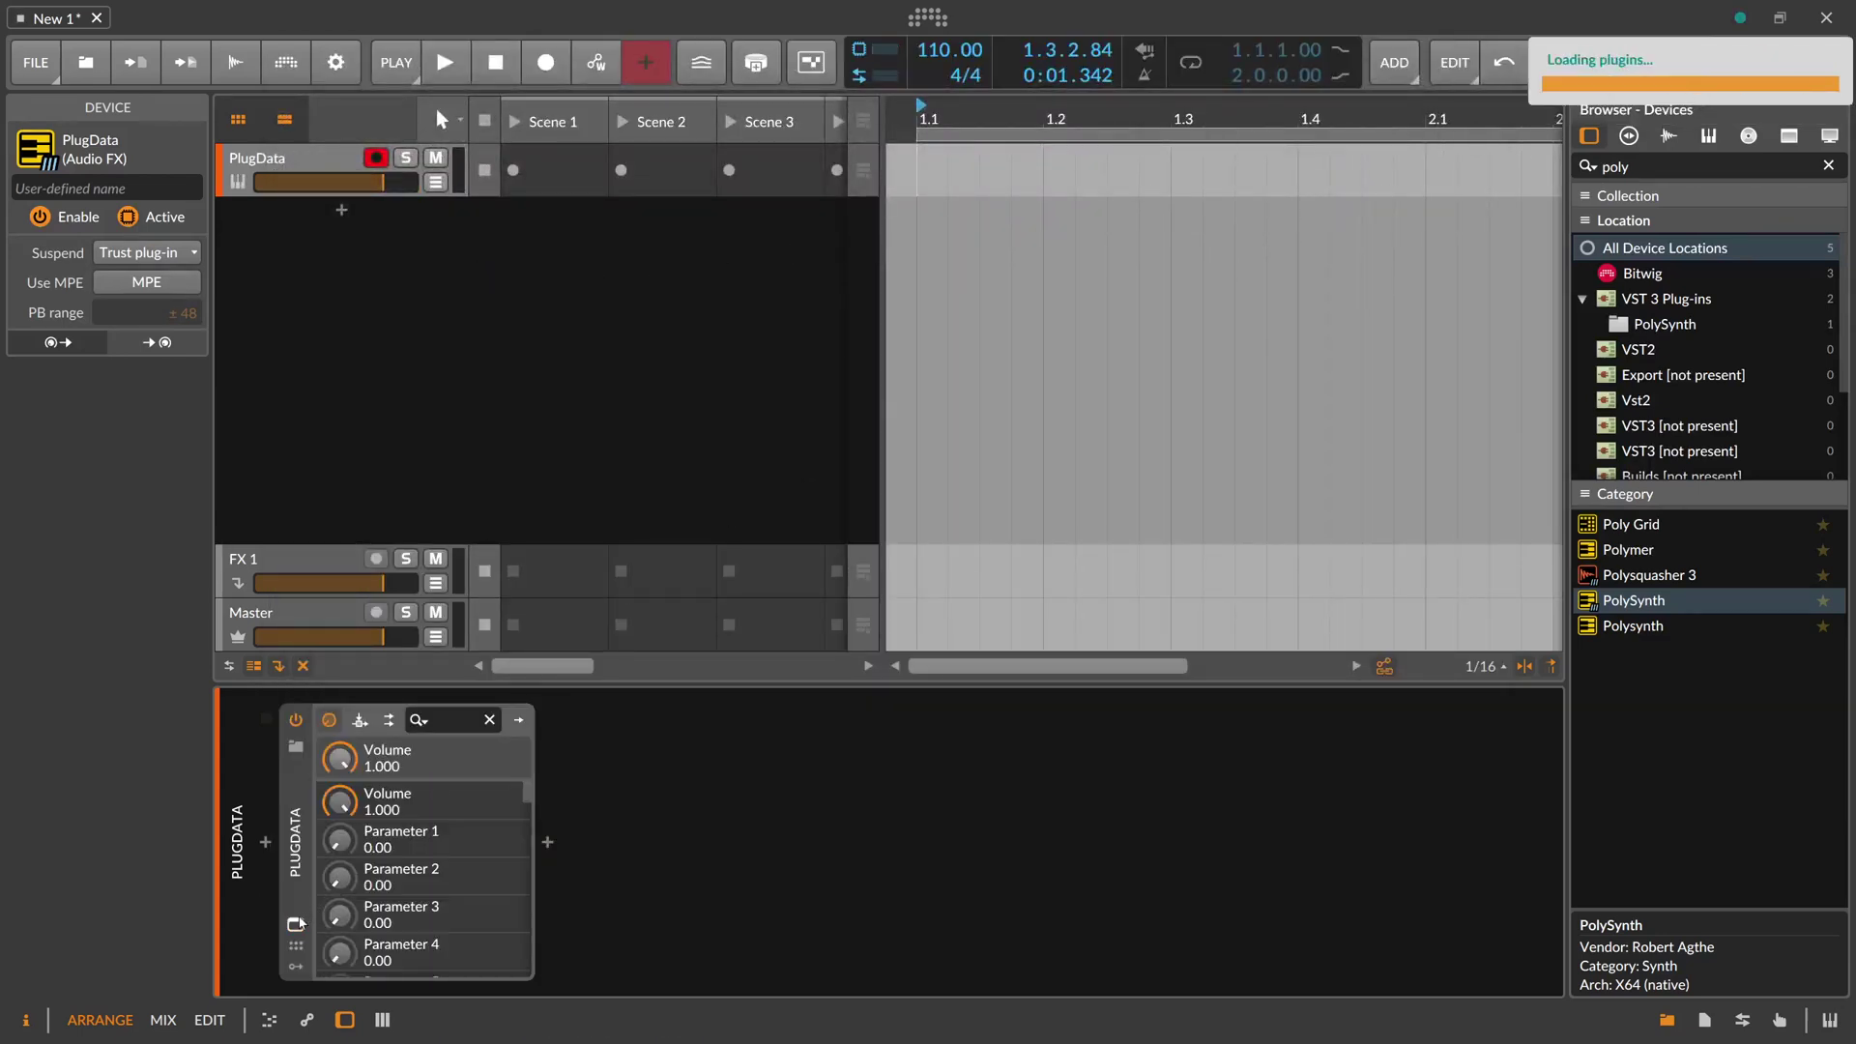
click(295, 924)
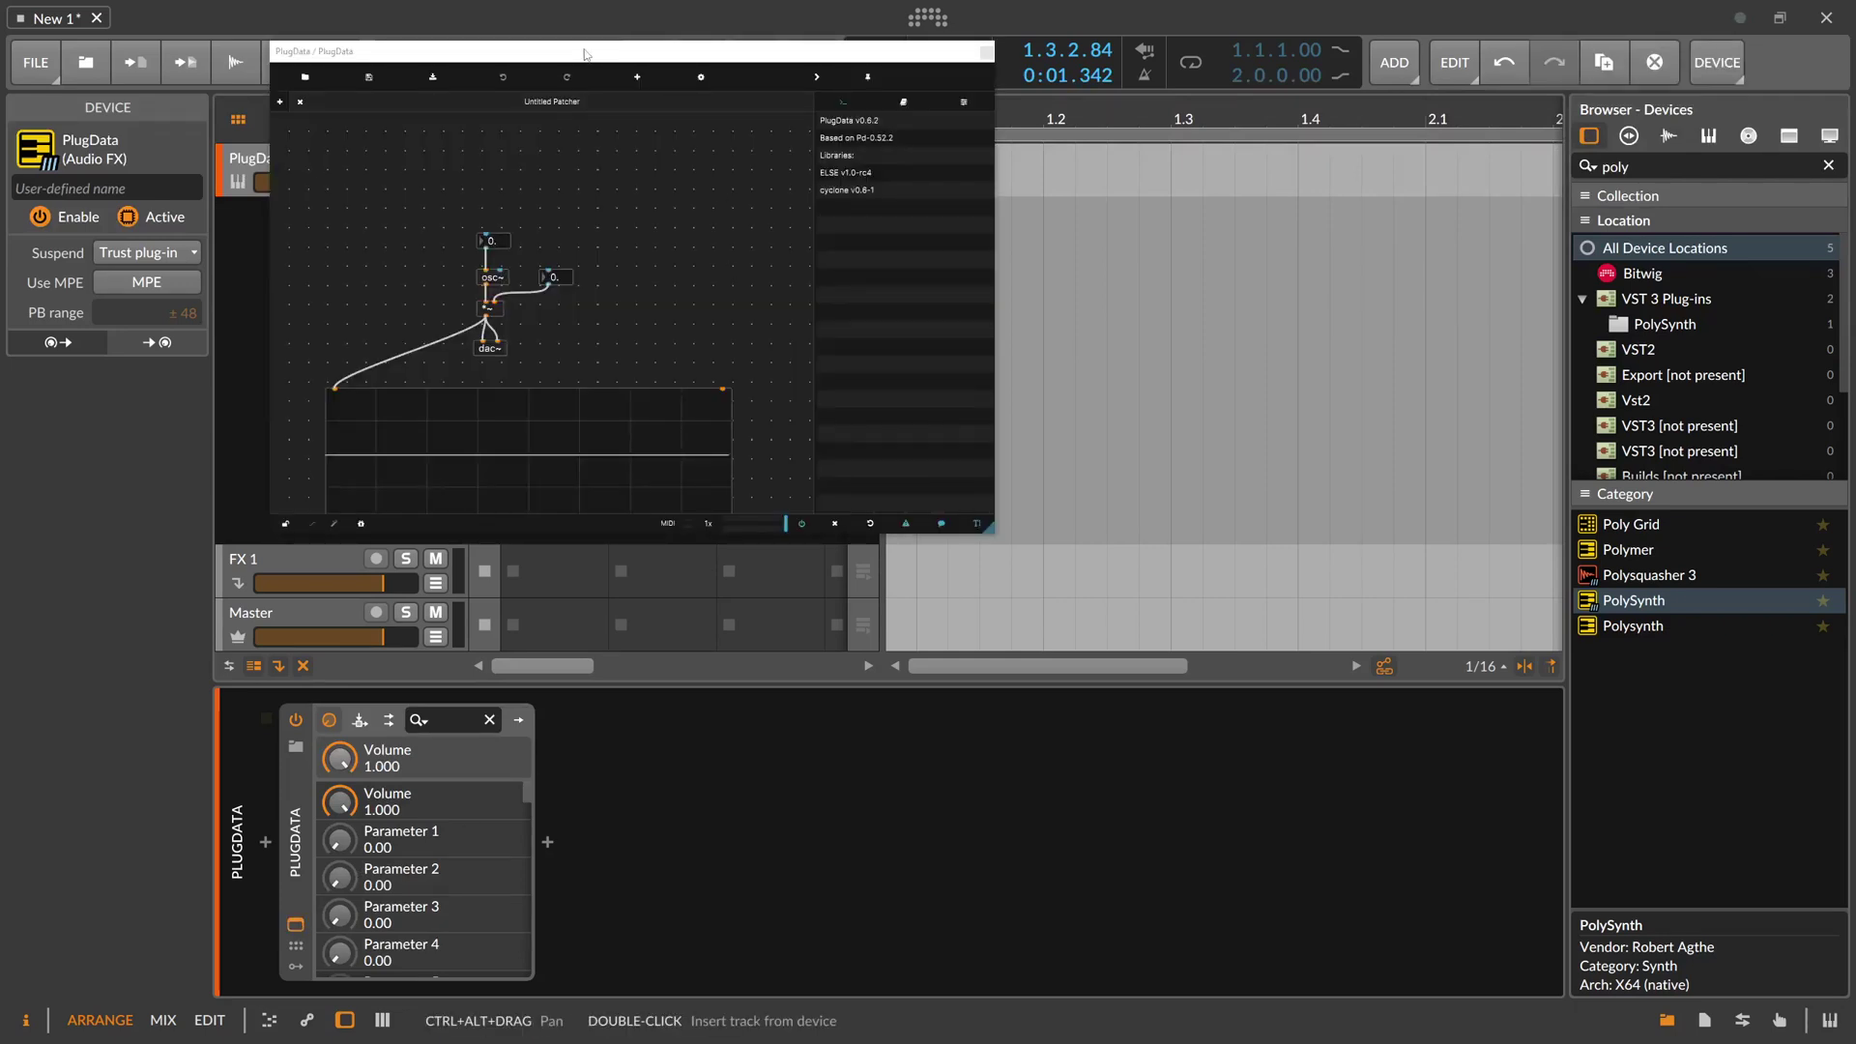
drag(1015, 603, 1406, 894)
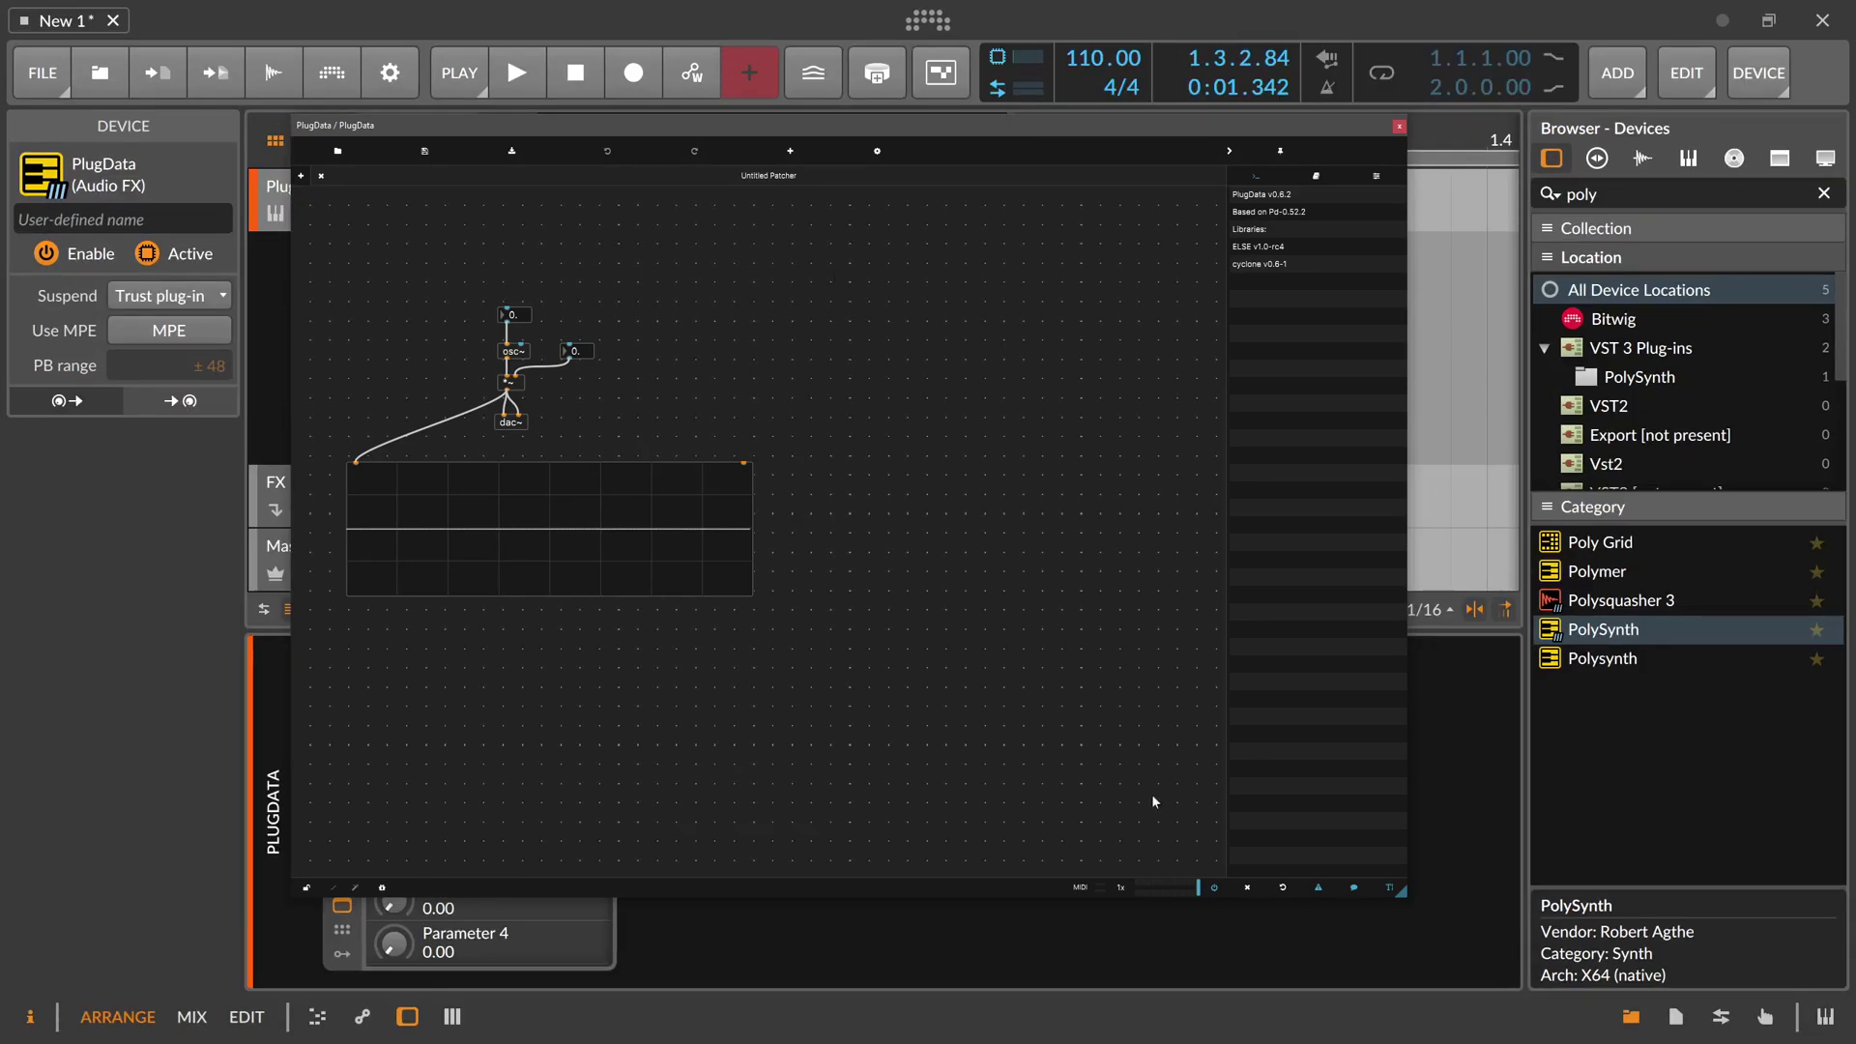
Zoom the patch canvas to 180% from the view settings, then move the window up and left
click(878, 151)
click(930, 213)
click(930, 213)
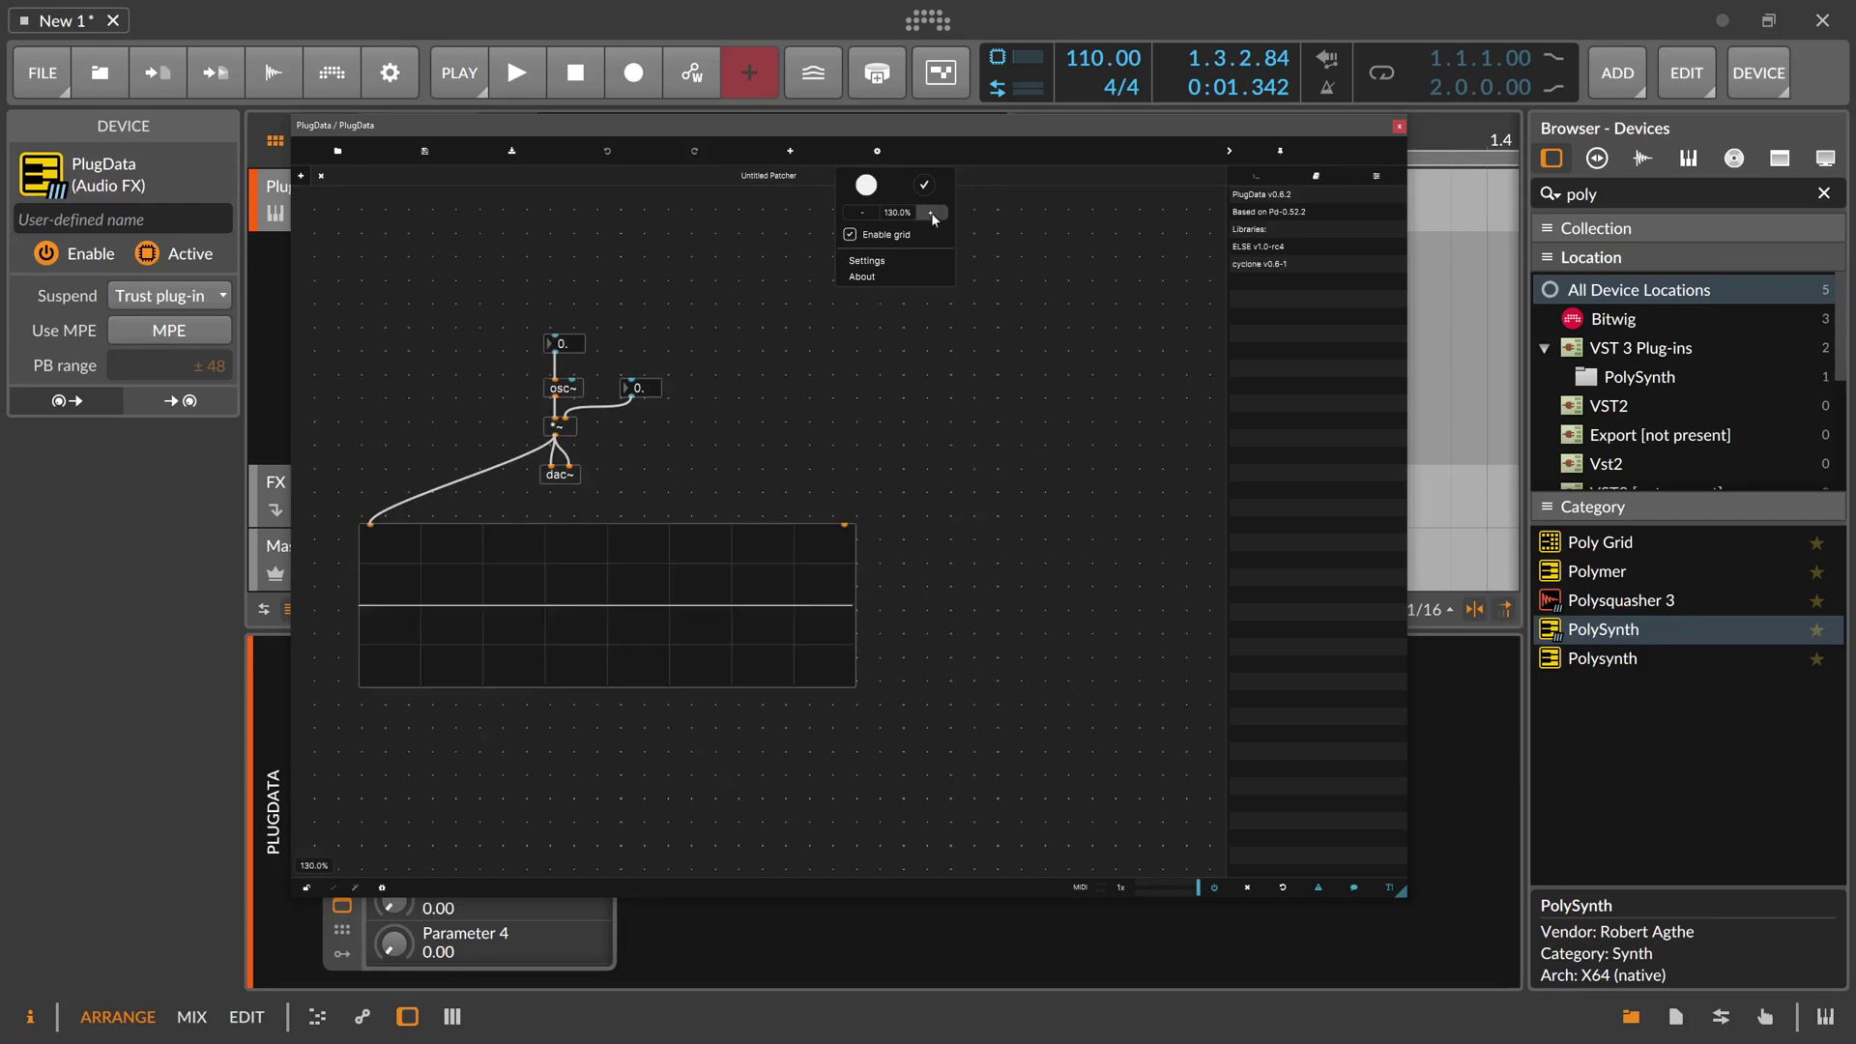
click(930, 213)
click(930, 214)
click(931, 214)
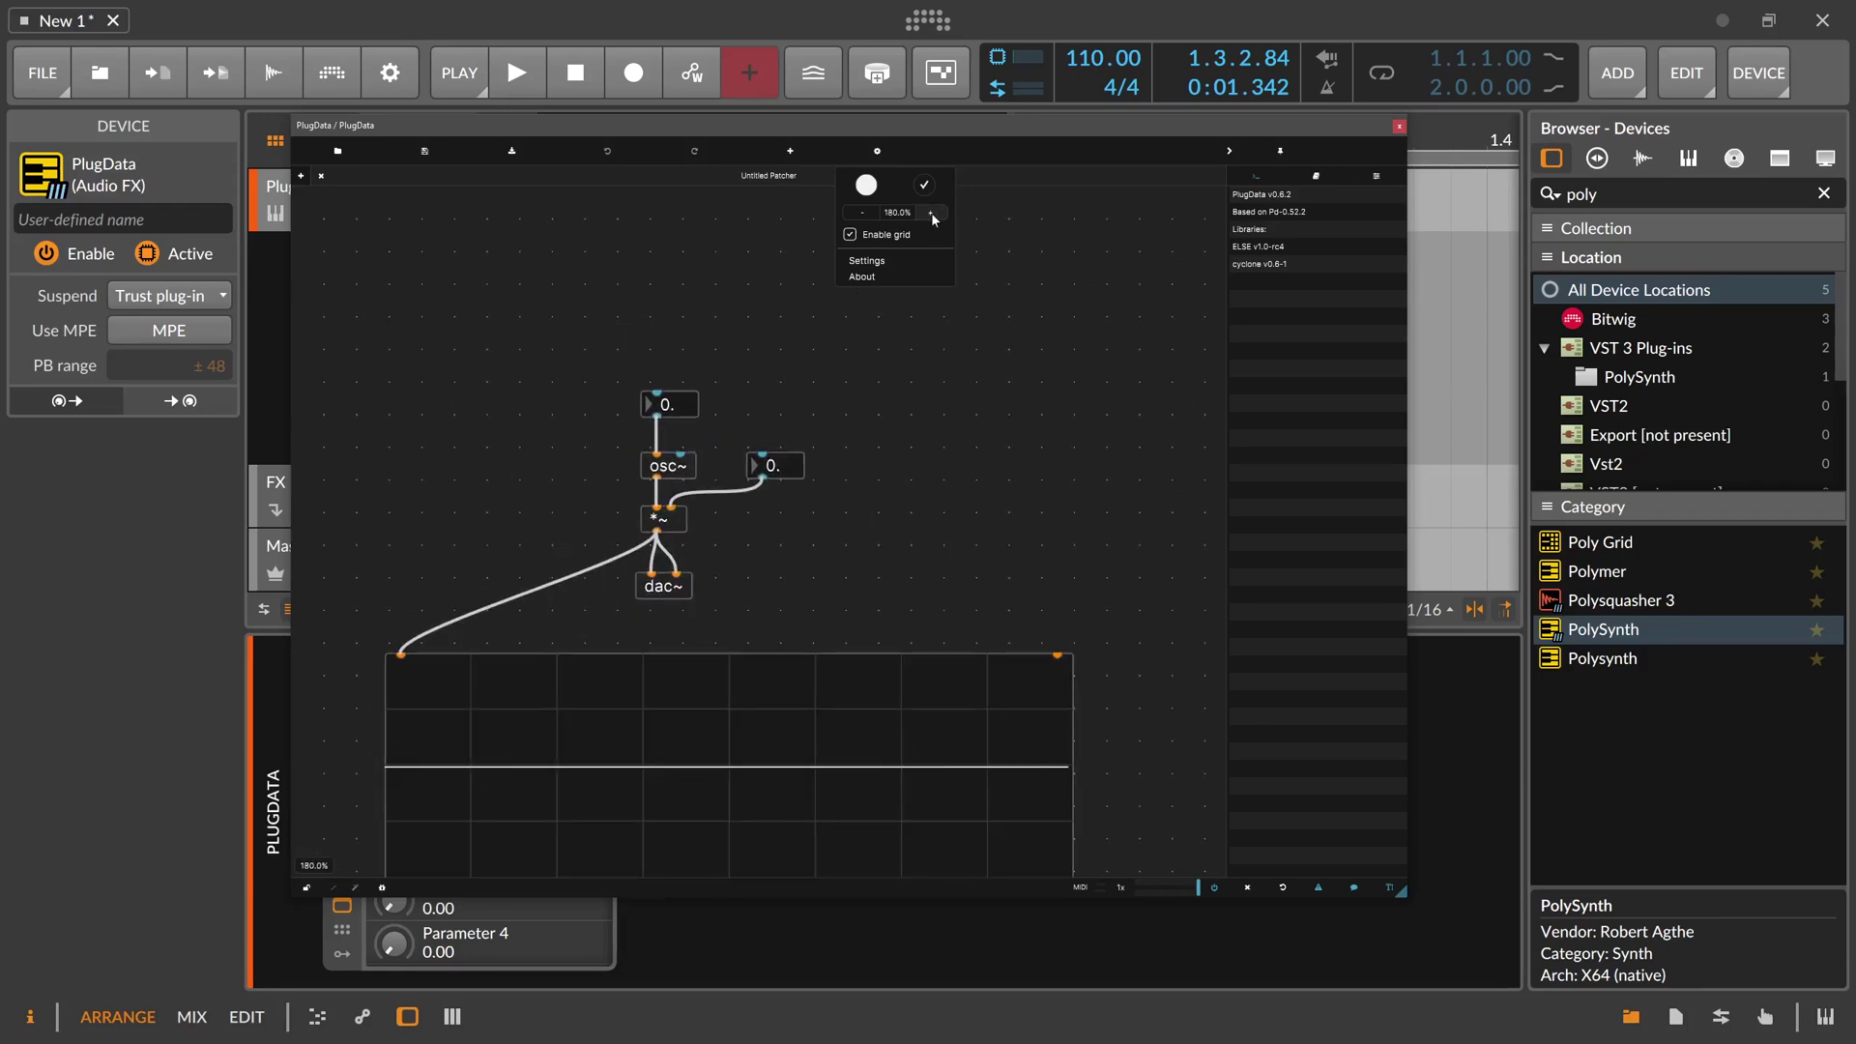
click(957, 356)
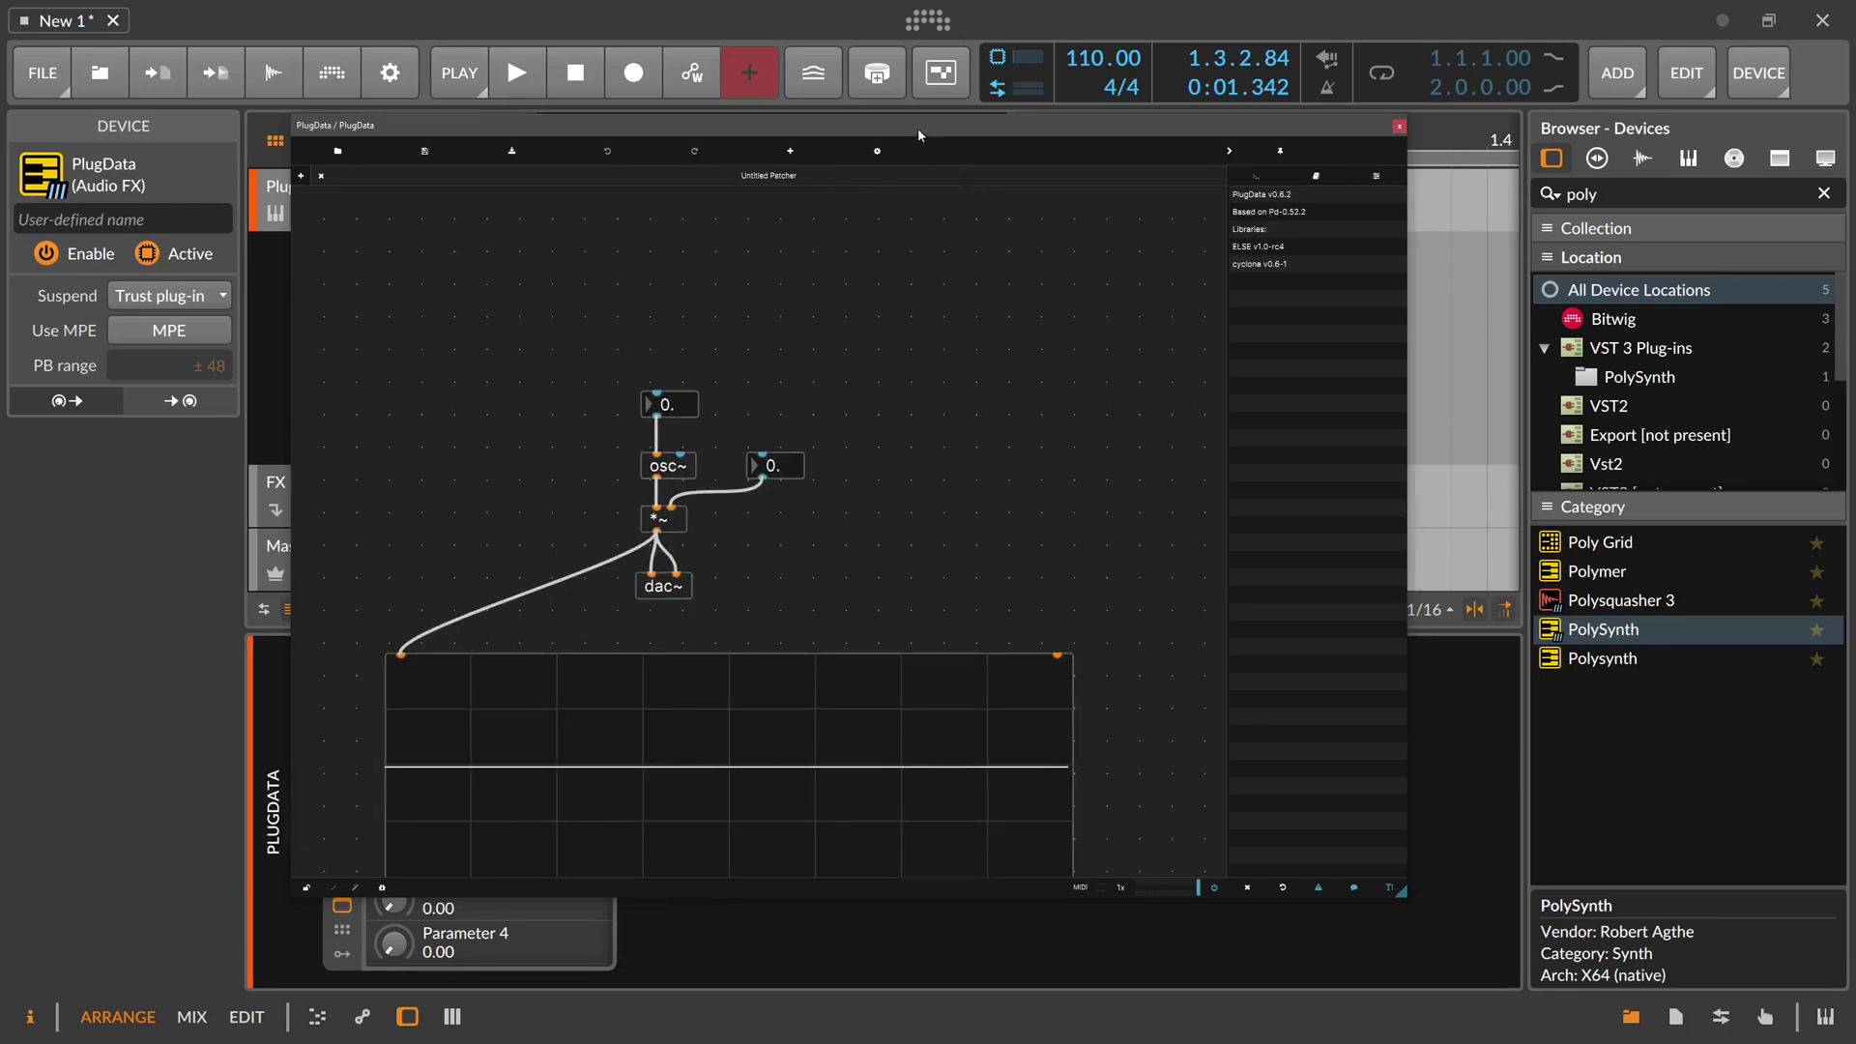
drag(918, 128, 870, 60)
drag(1457, 940, 1458, 940)
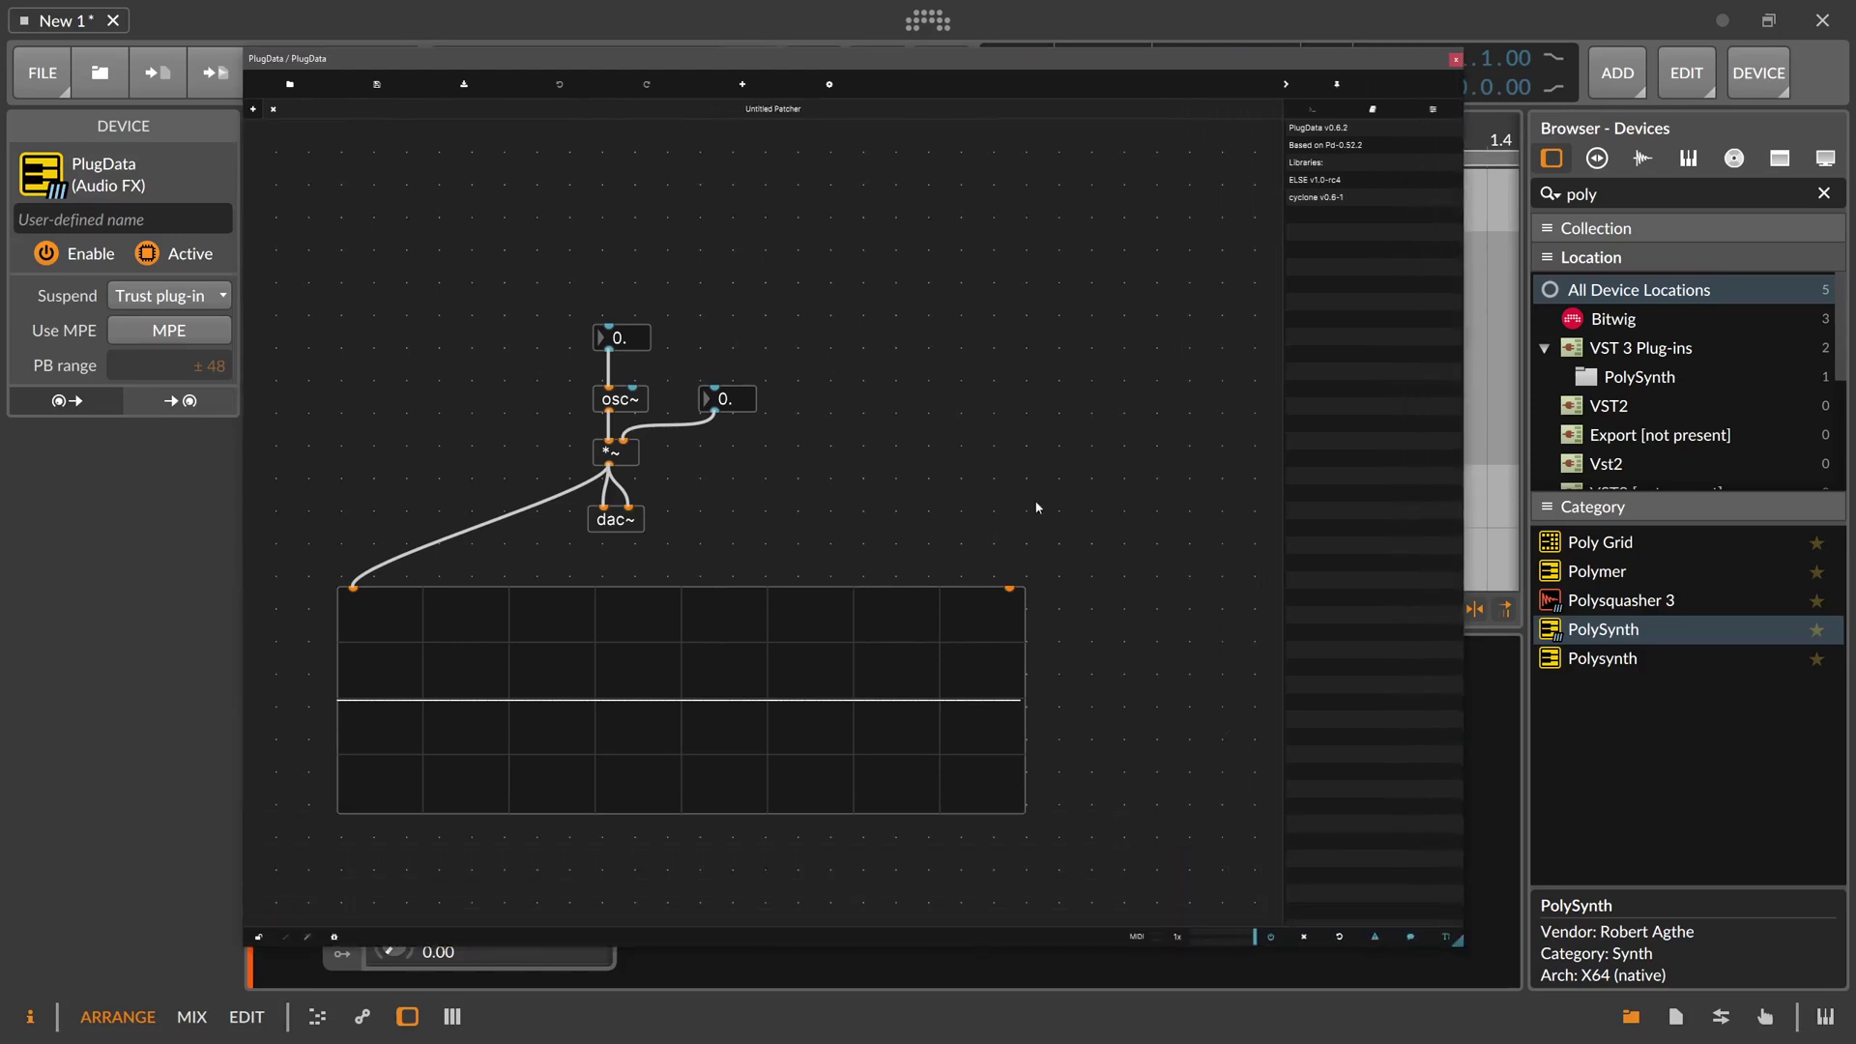
right_click(619, 636)
click(700, 613)
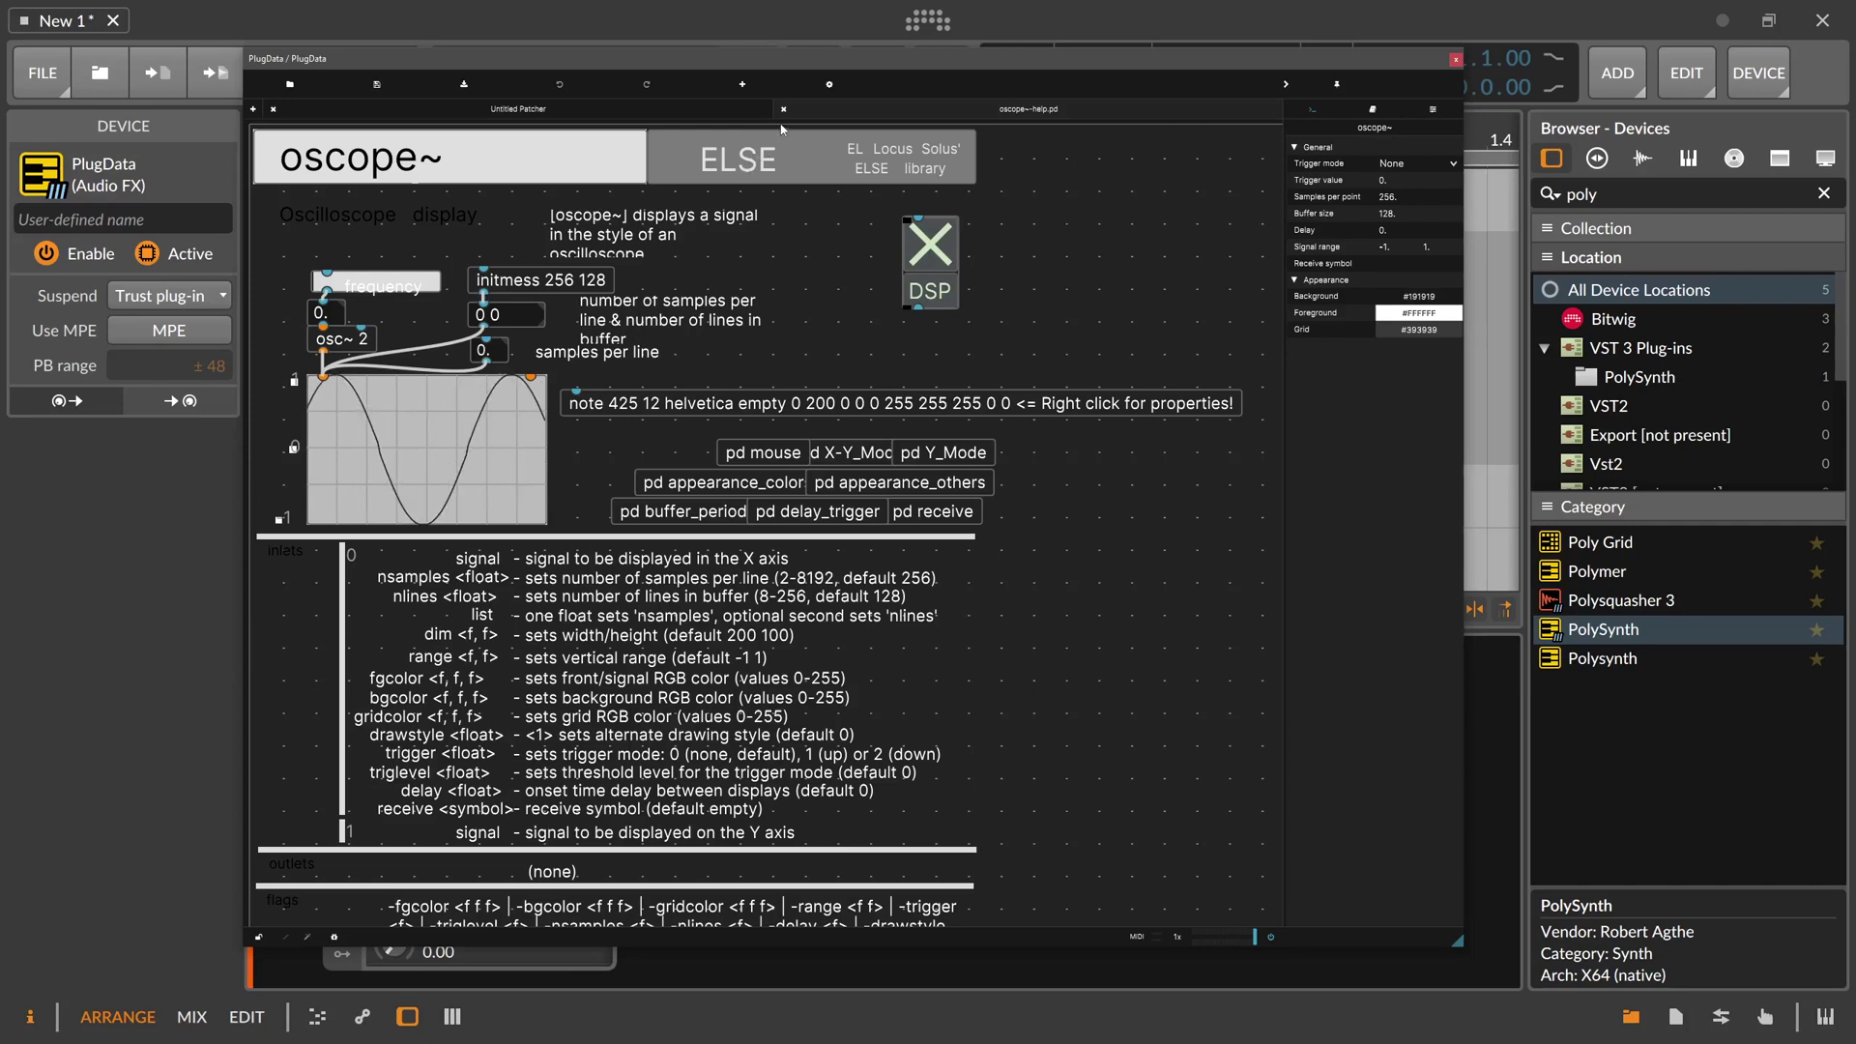
click(783, 112)
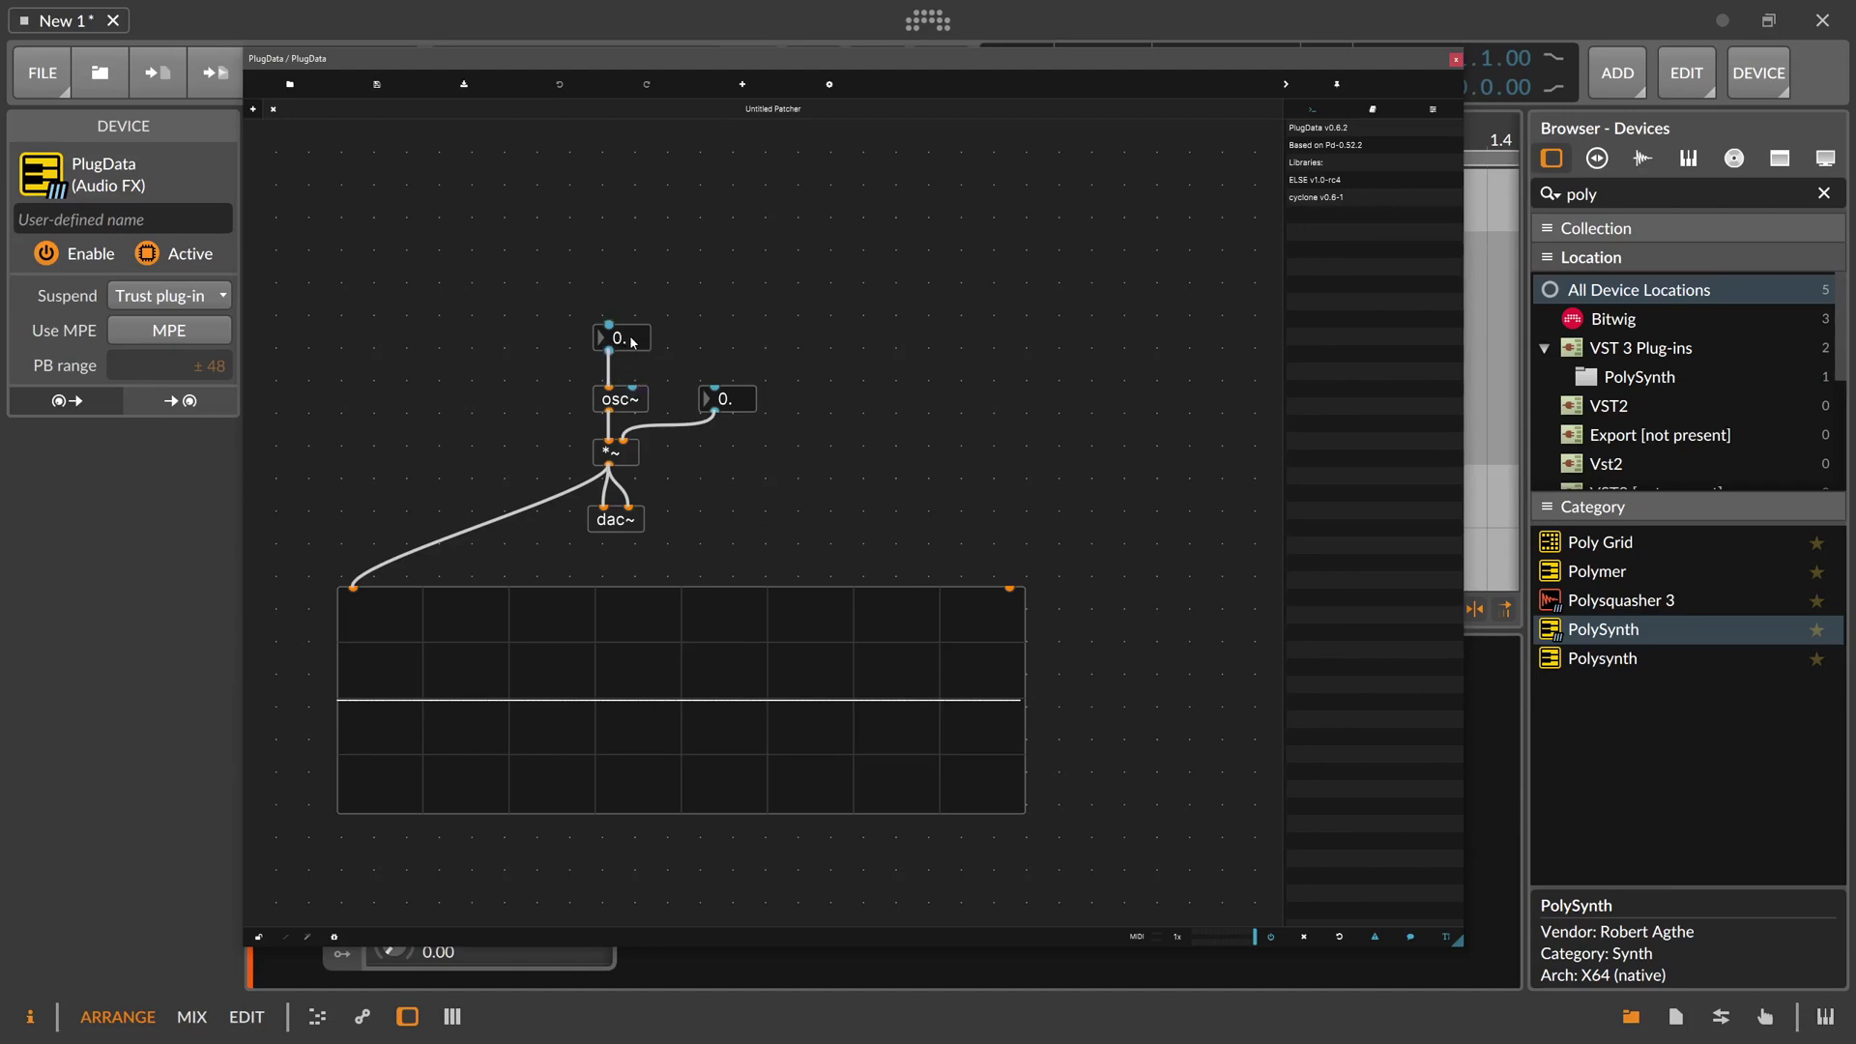
Set the frequency box to 272, raise the volume, and create a notein object
drag(627, 344, 626, 81)
drag(741, 400, 741, 502)
key(ctrl+1)
text(notein)
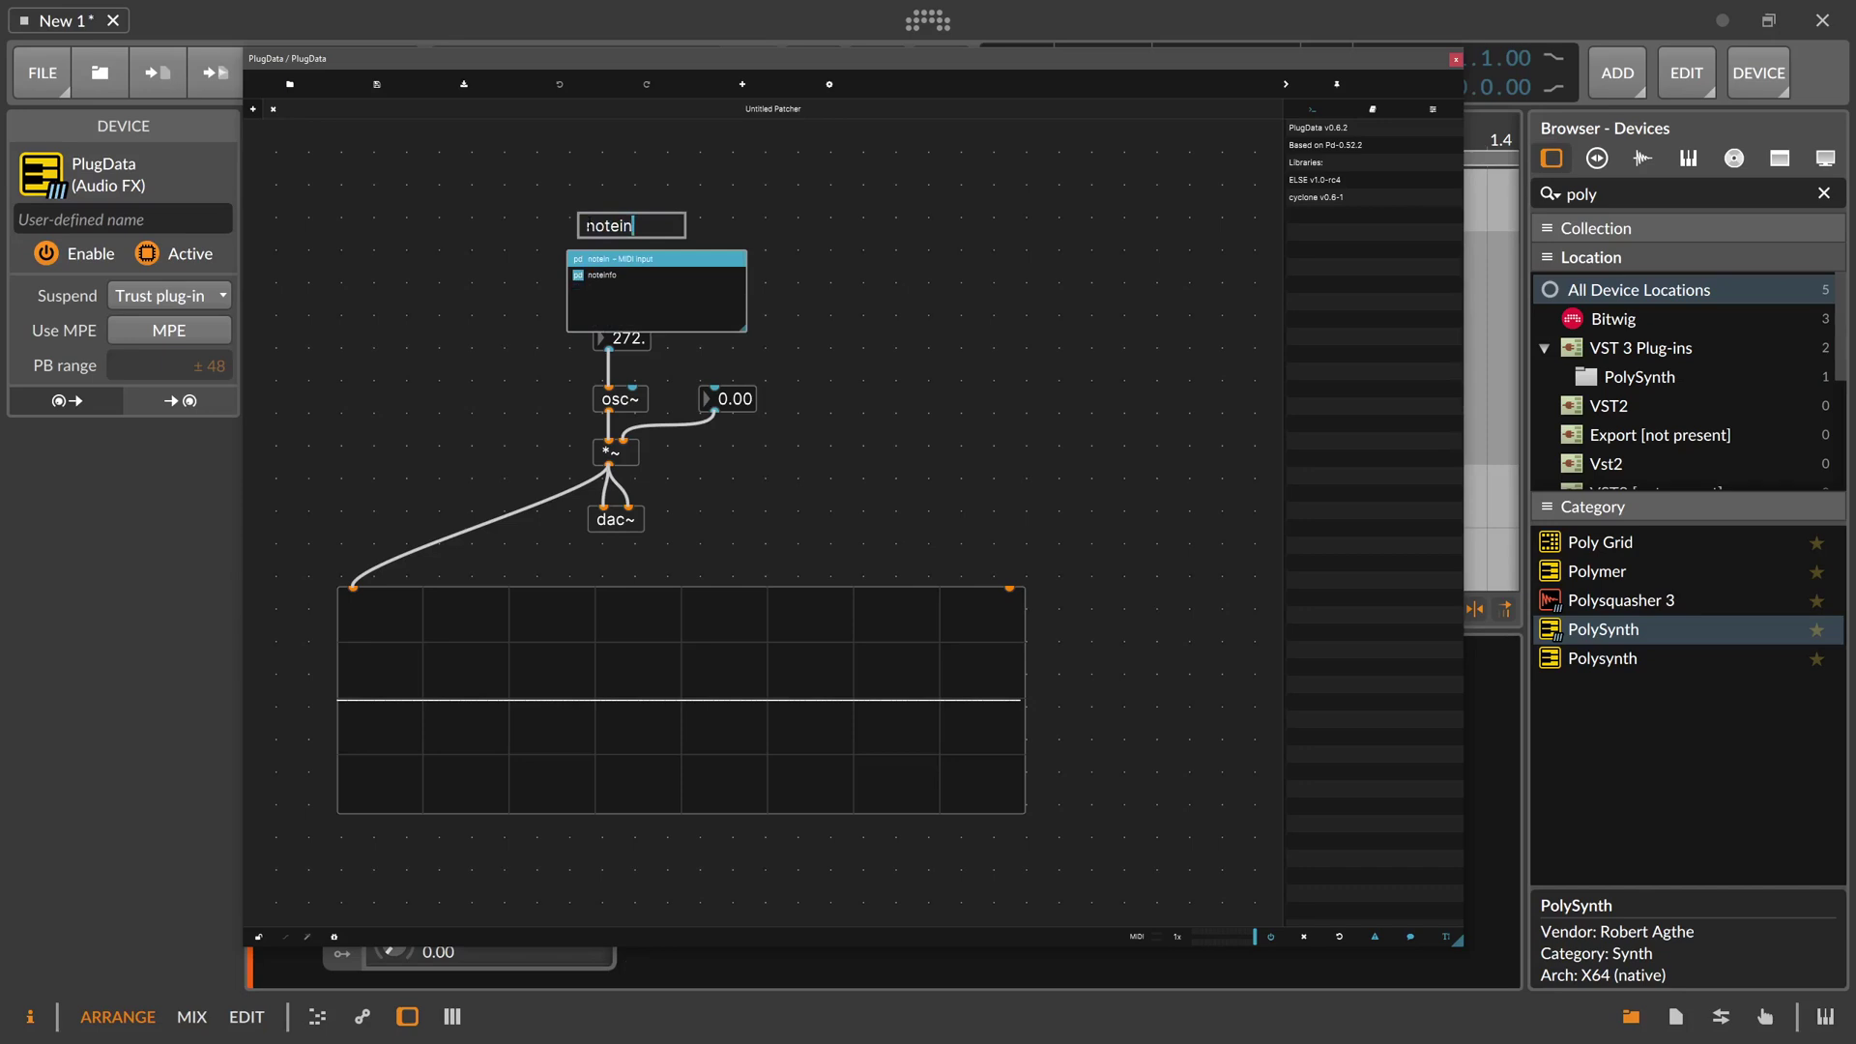
key(Return)
Position notein above the frequency box and connect its output to that box
drag(616, 239, 641, 240)
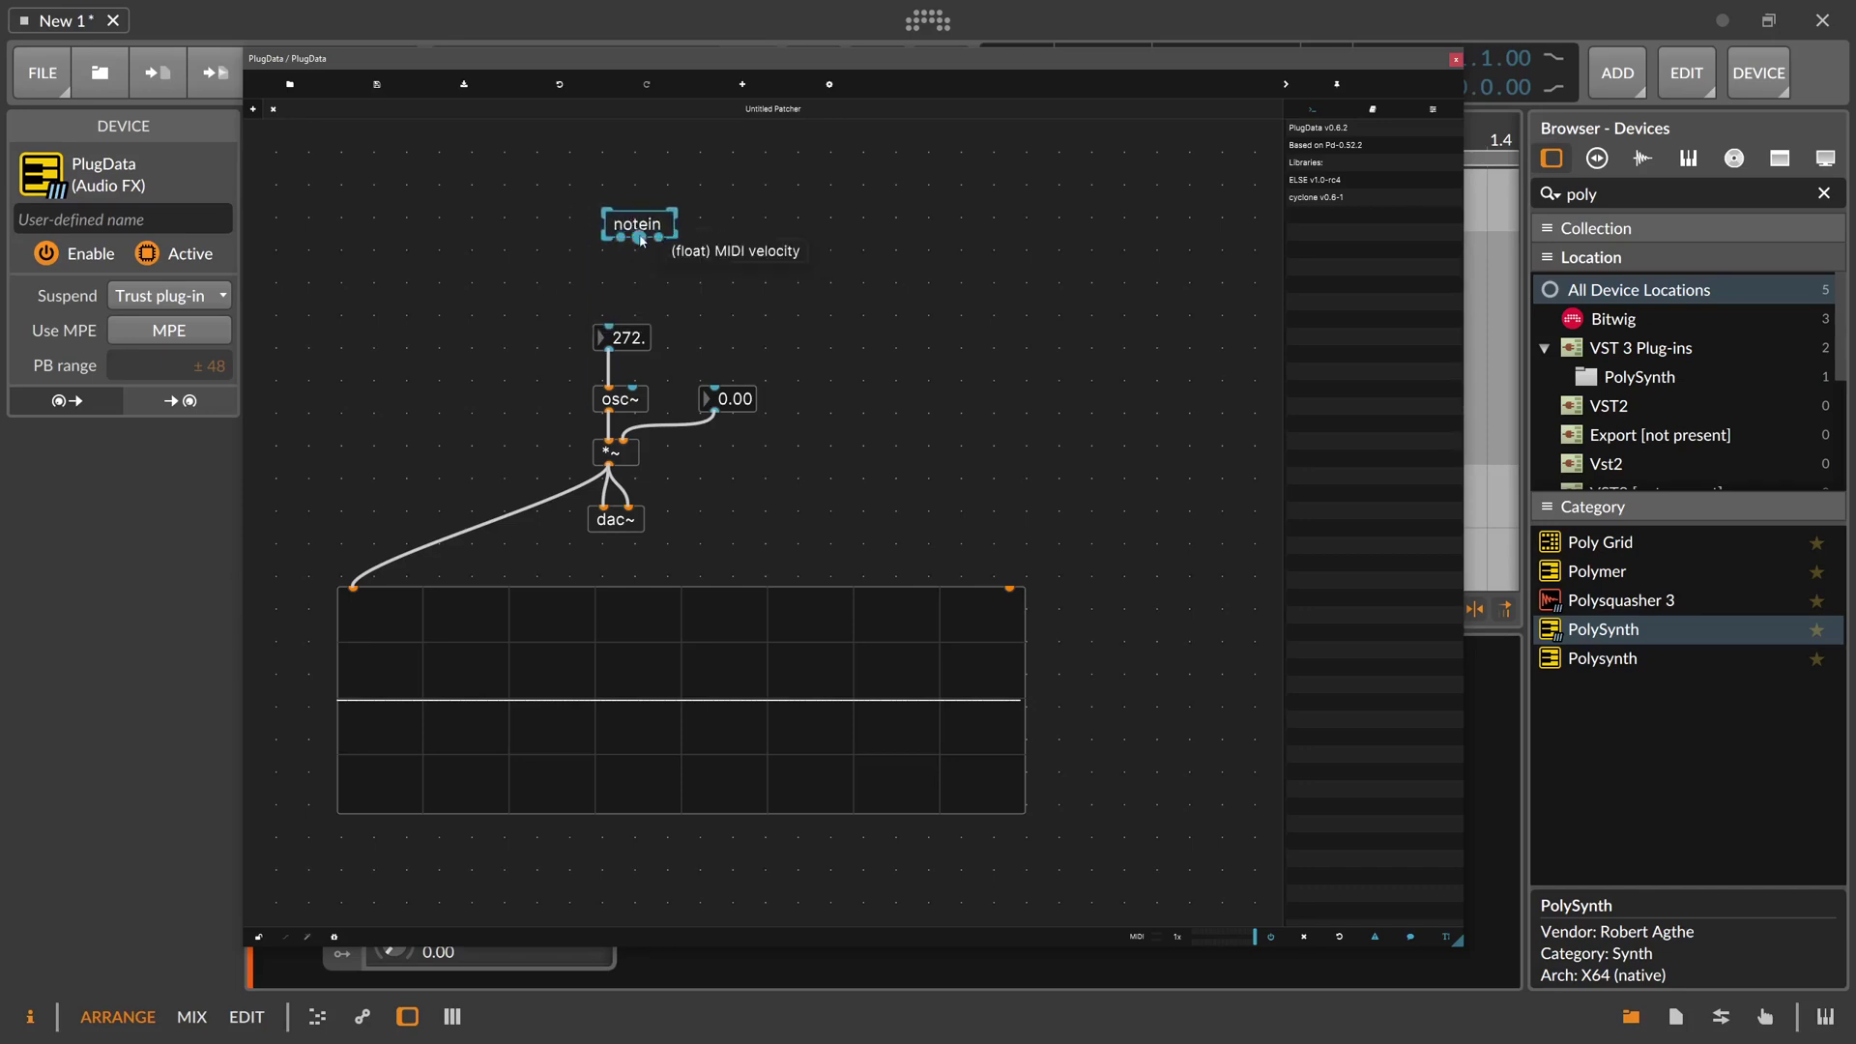
drag(618, 288, 613, 329)
click(616, 292)
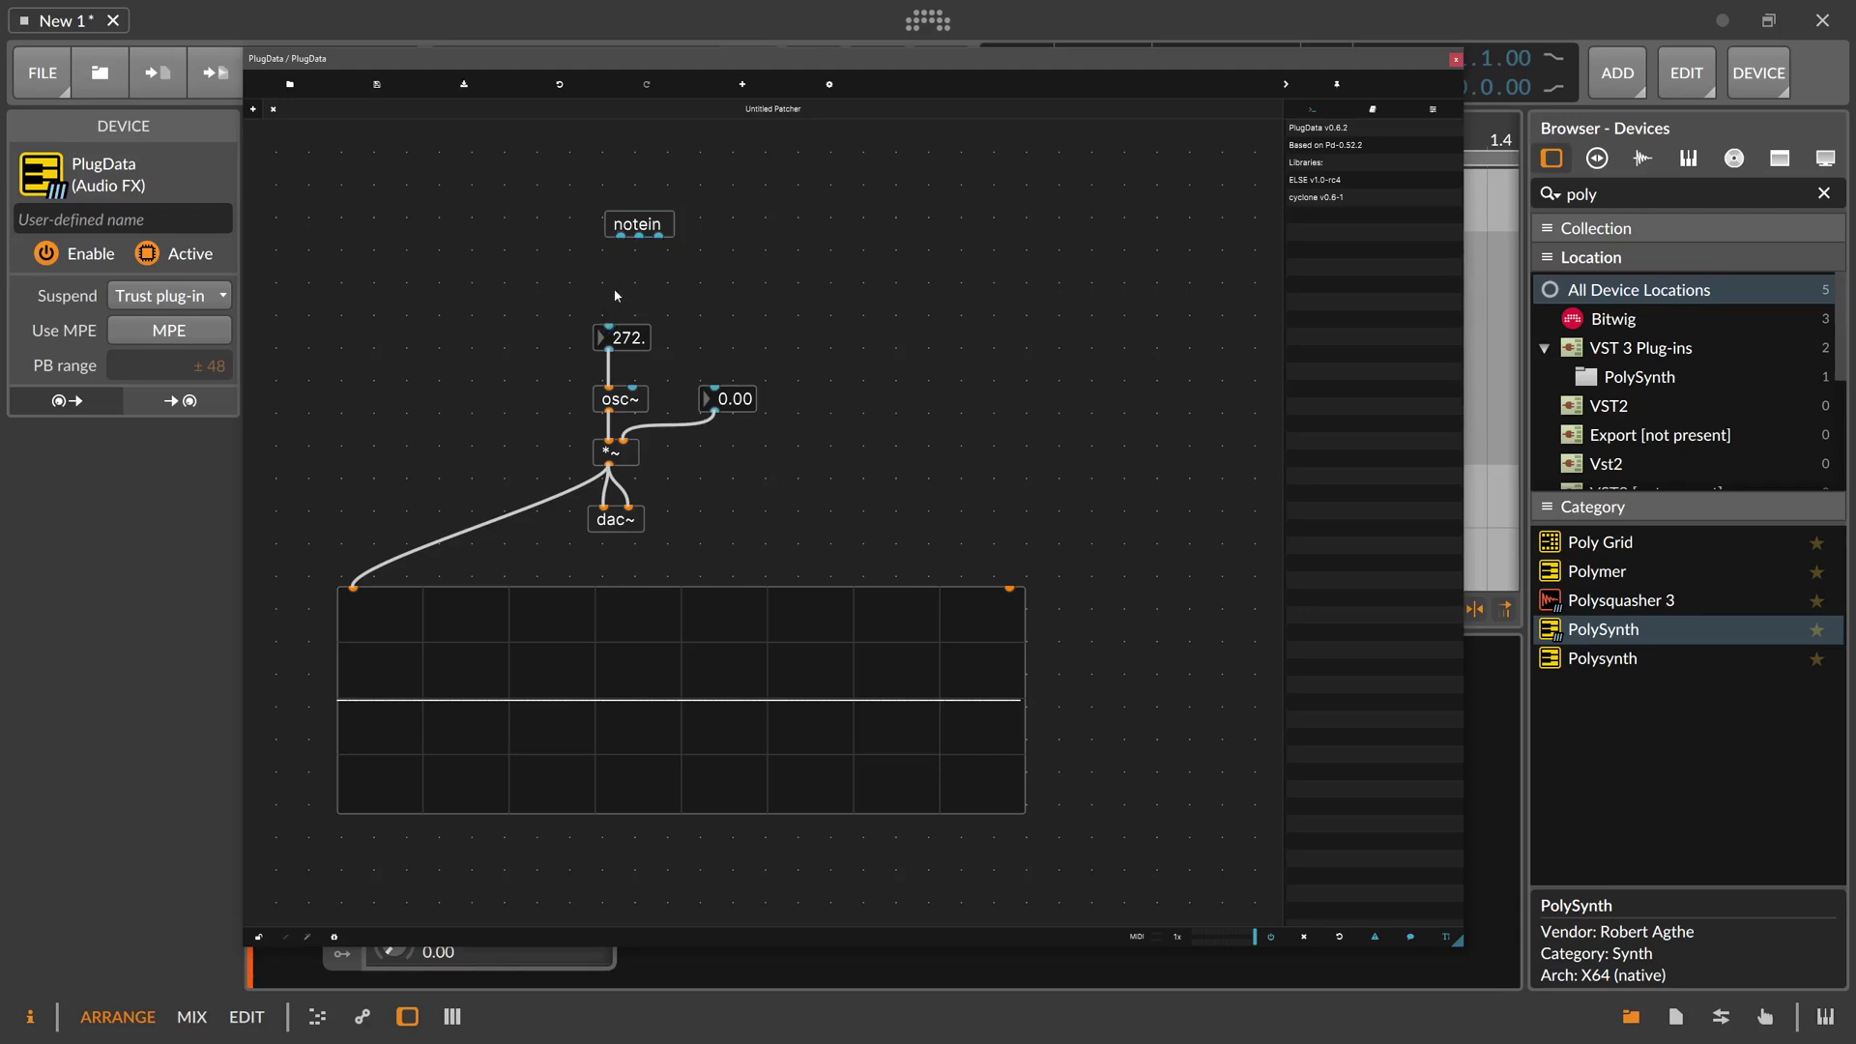
drag(629, 243, 618, 244)
Return from an accidental new Bitwig project and create an mtof object
key(ctrl+n)
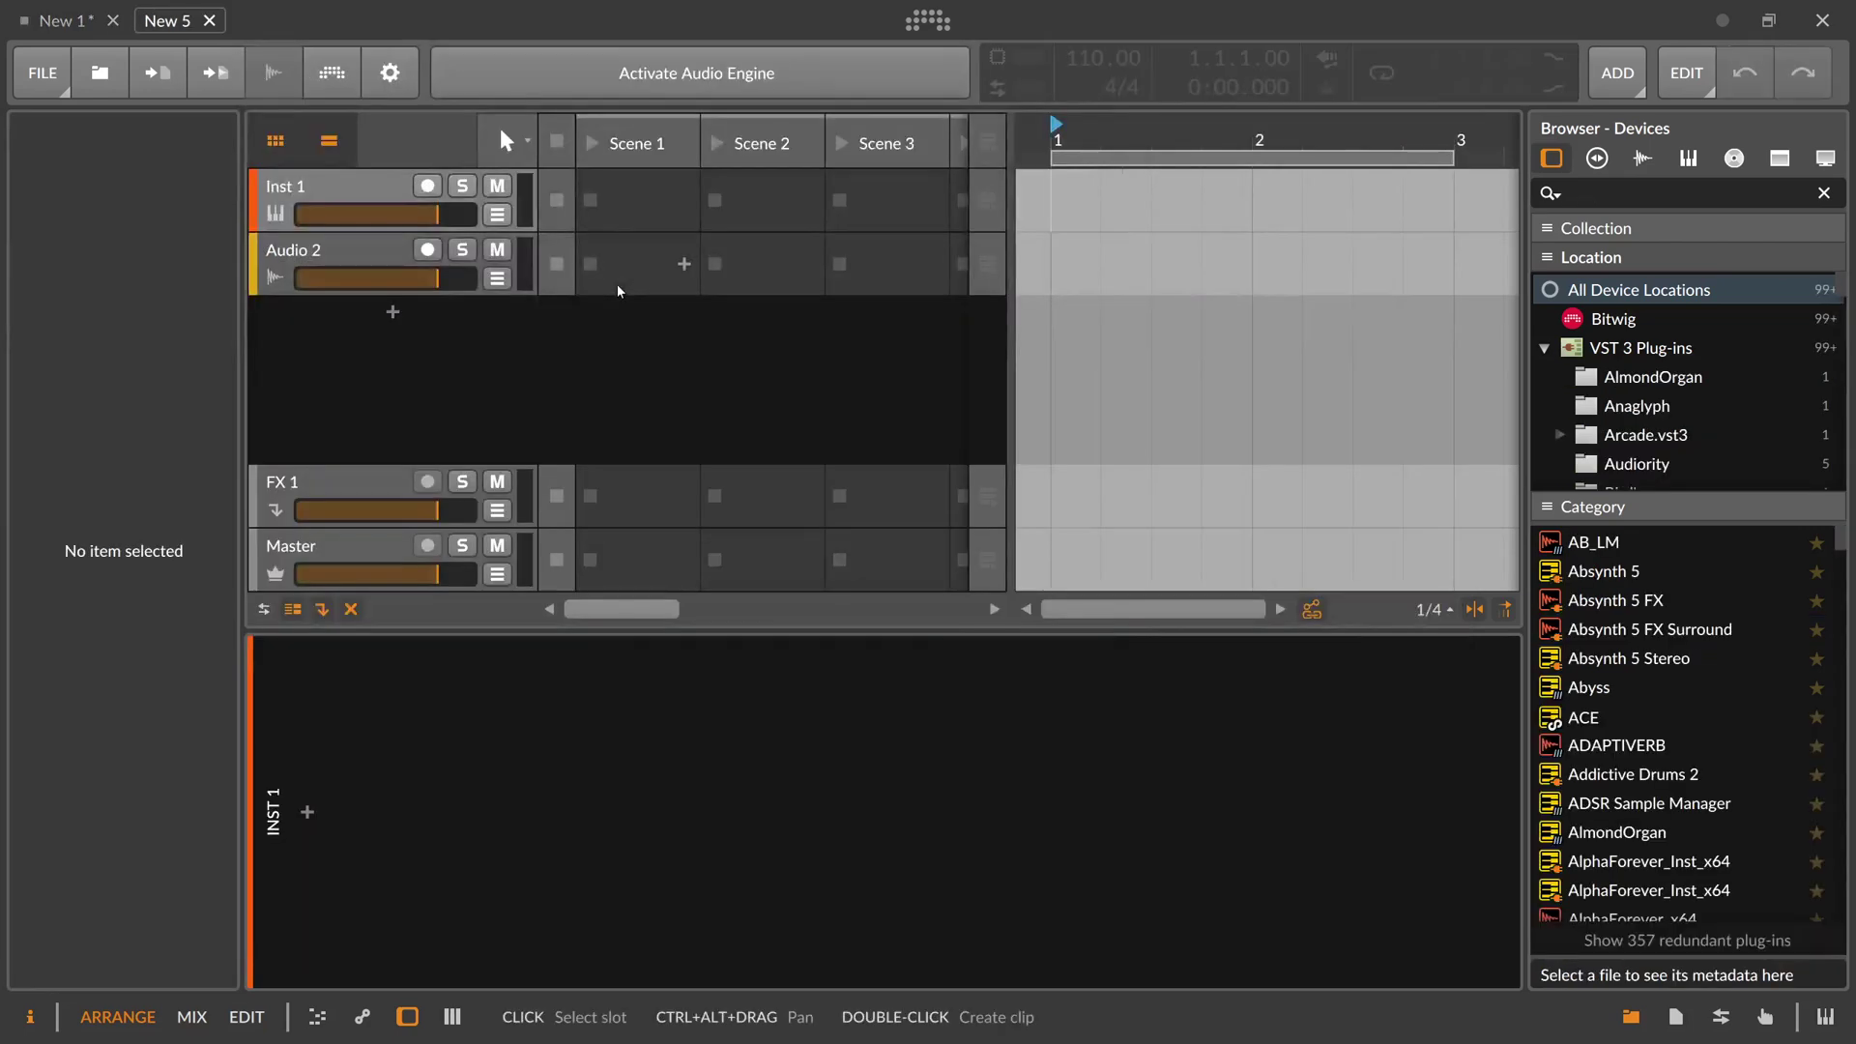
click(107, 23)
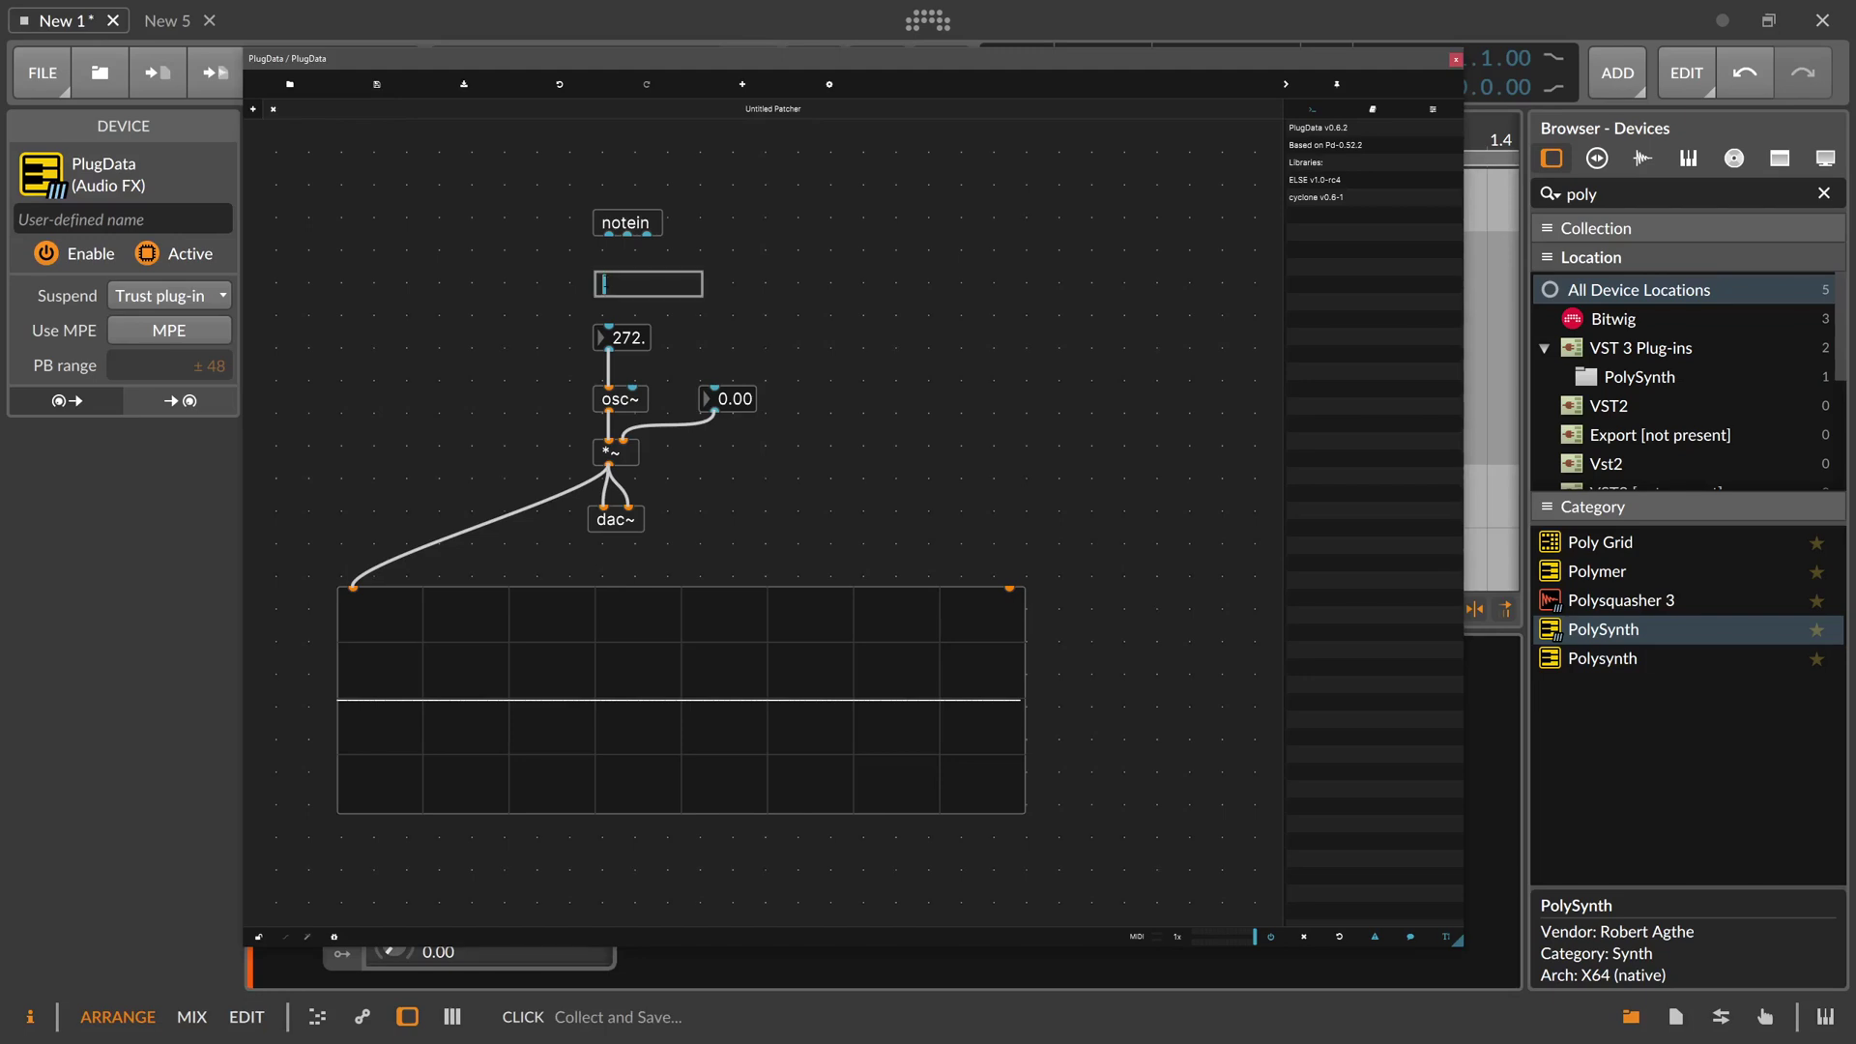
text(mtof)
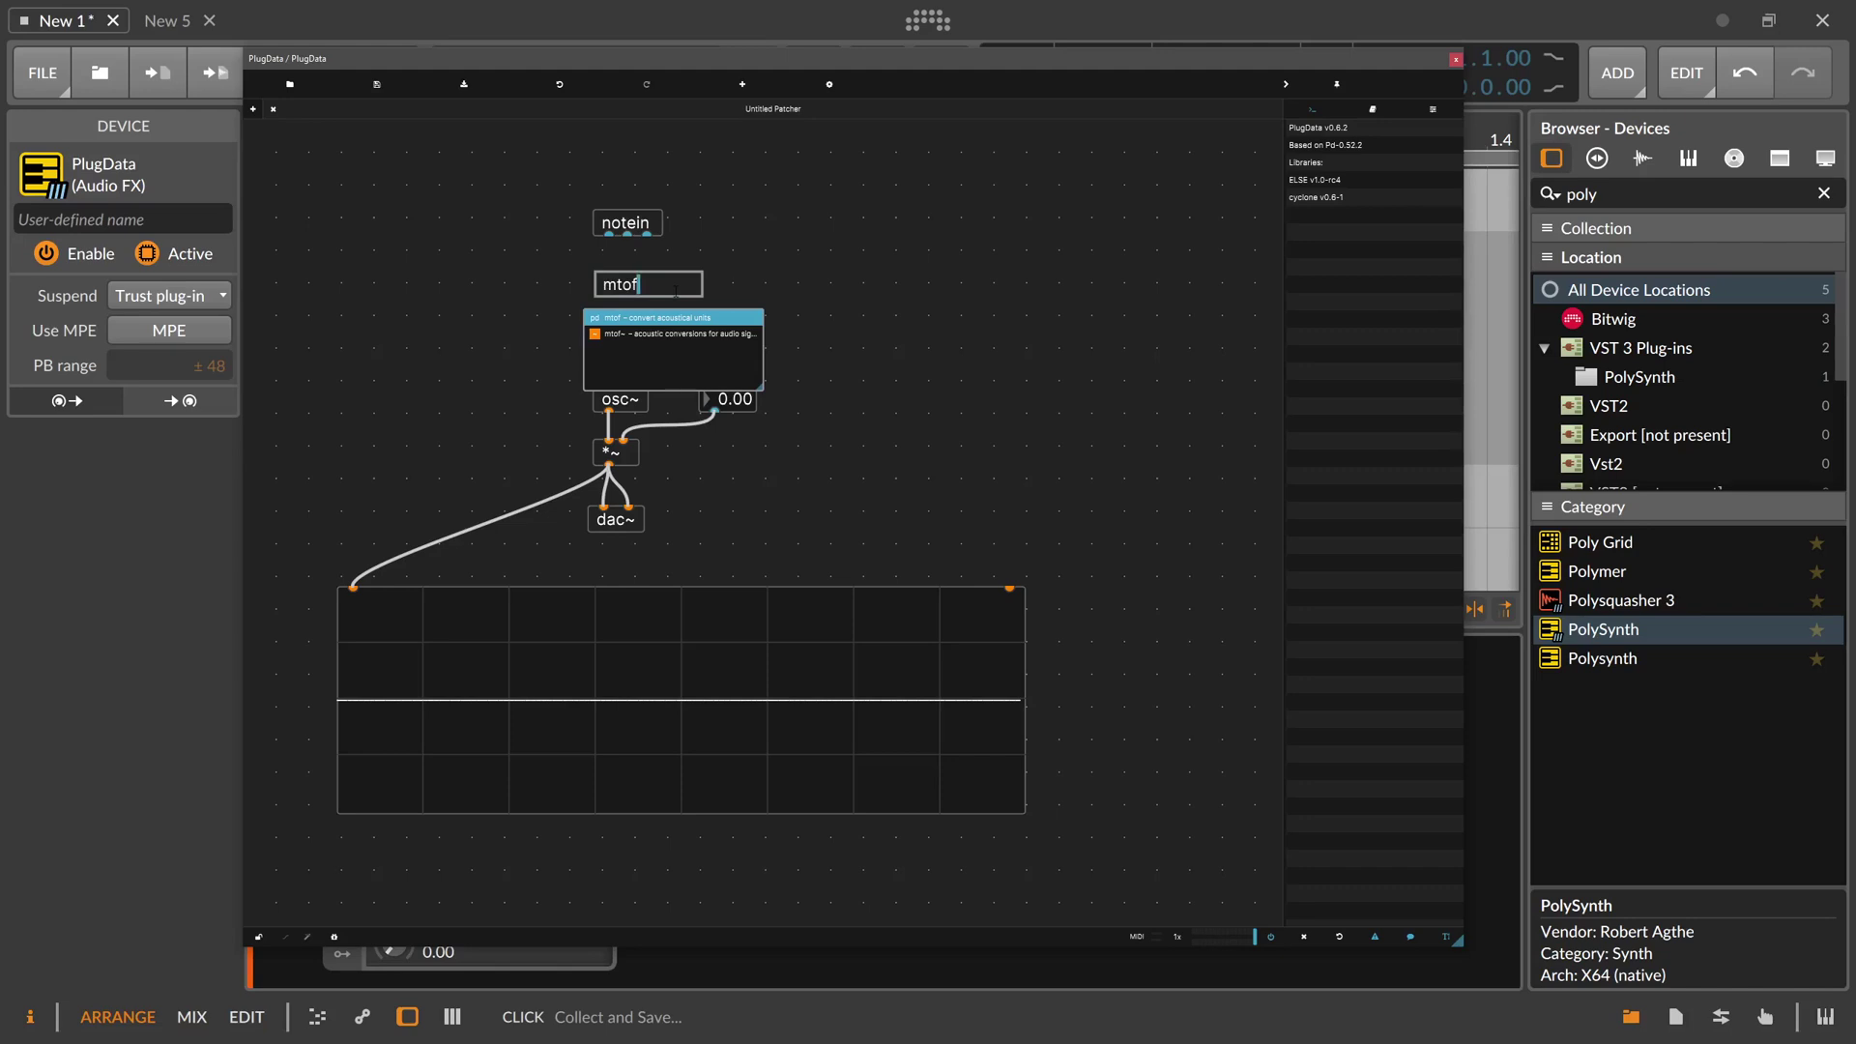
key(Return)
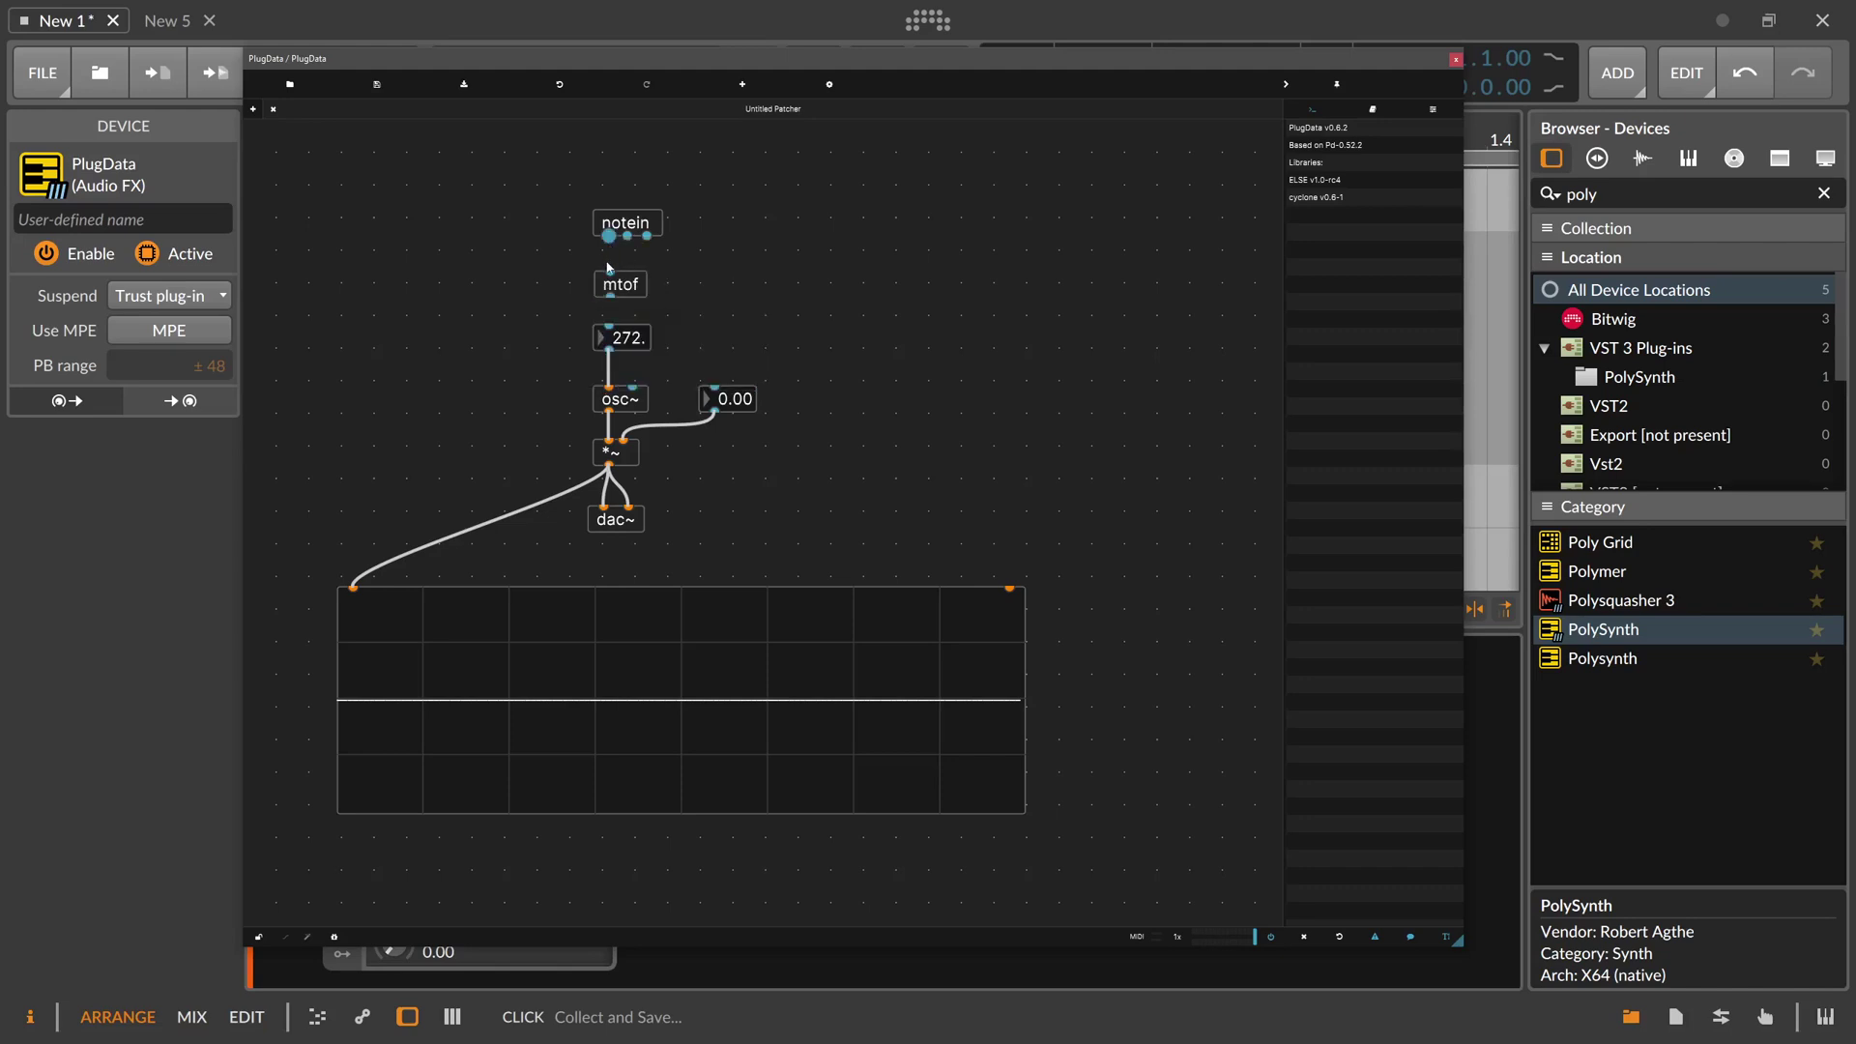
Patch notein's note outlet into mtof and mtof into the frequency box
drag(608, 235, 609, 281)
drag(610, 297, 613, 326)
drag(271, 58, 489, 61)
drag(647, 64, 520, 78)
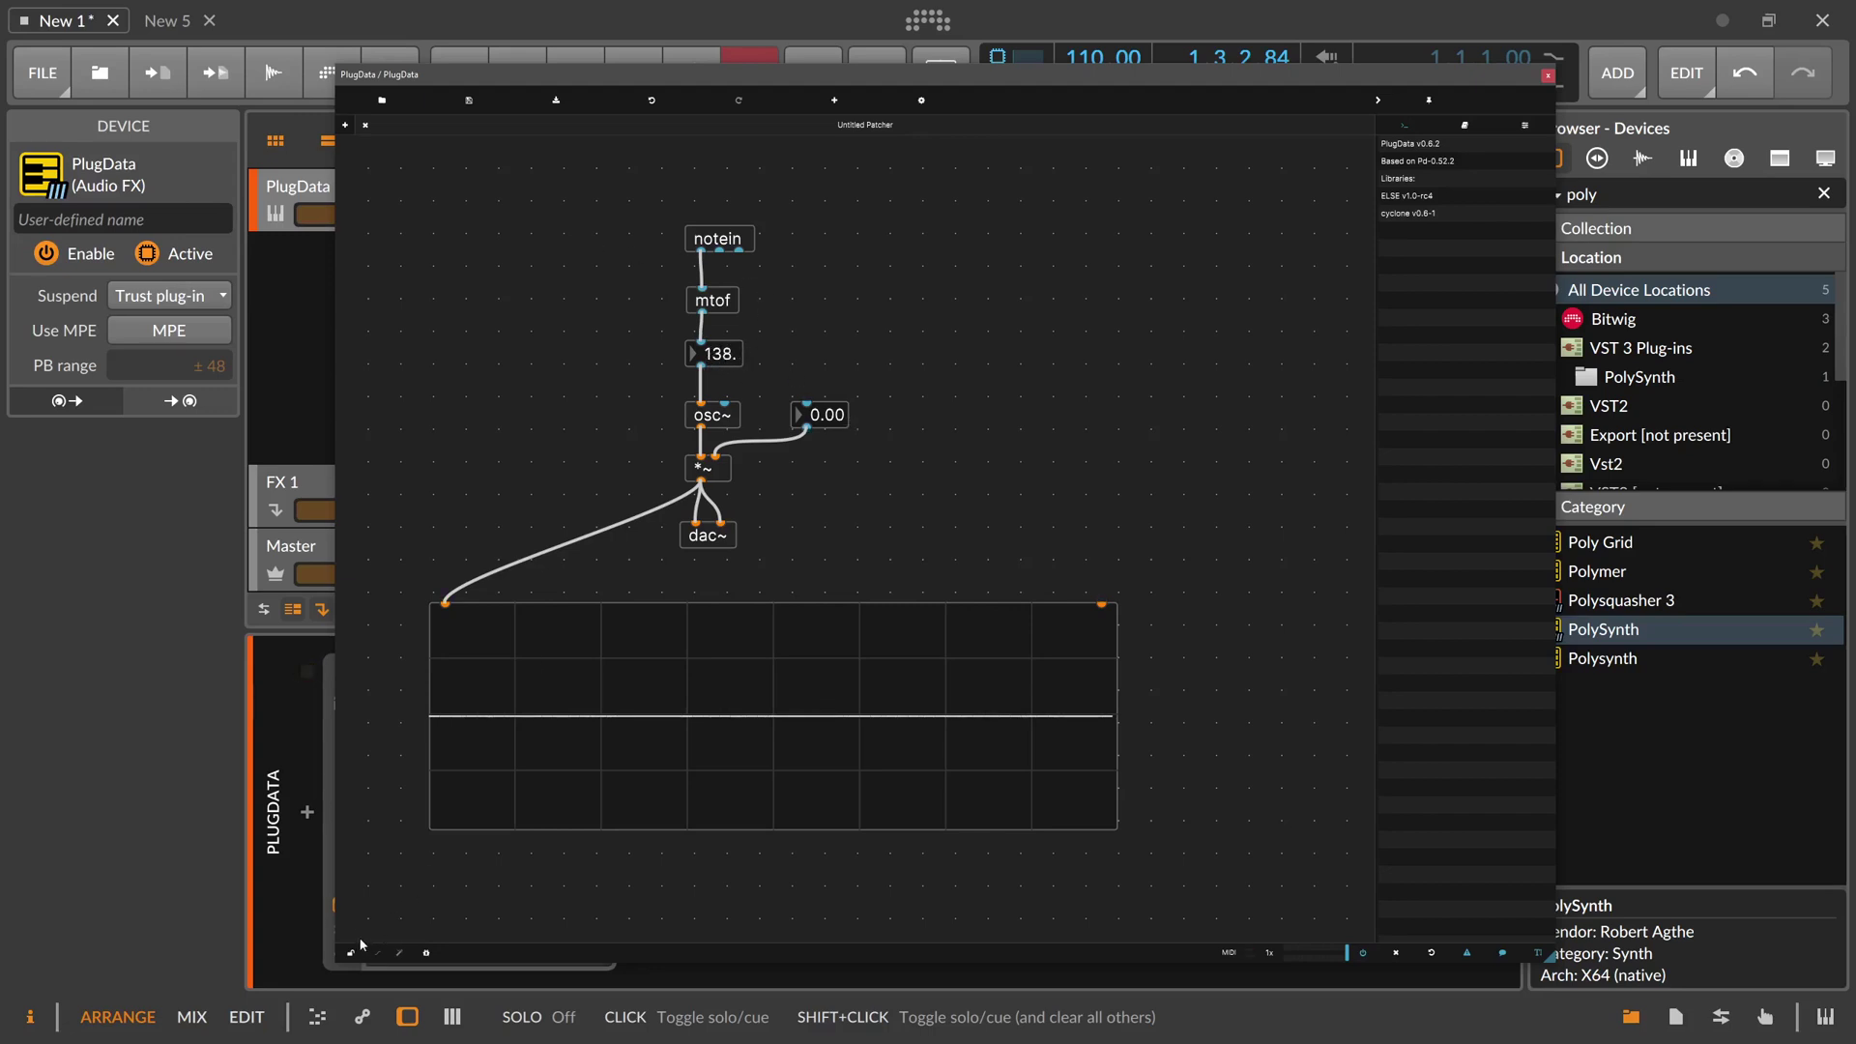
Raise the volume, switch to edit mode, and wire notein's velocity outlet to the volume box
drag(822, 414, 822, 396)
click(351, 951)
drag(720, 253, 812, 406)
Create a '/ 100' object, edit it to '/ 127', and move it toward the volume box
double_click(849, 296)
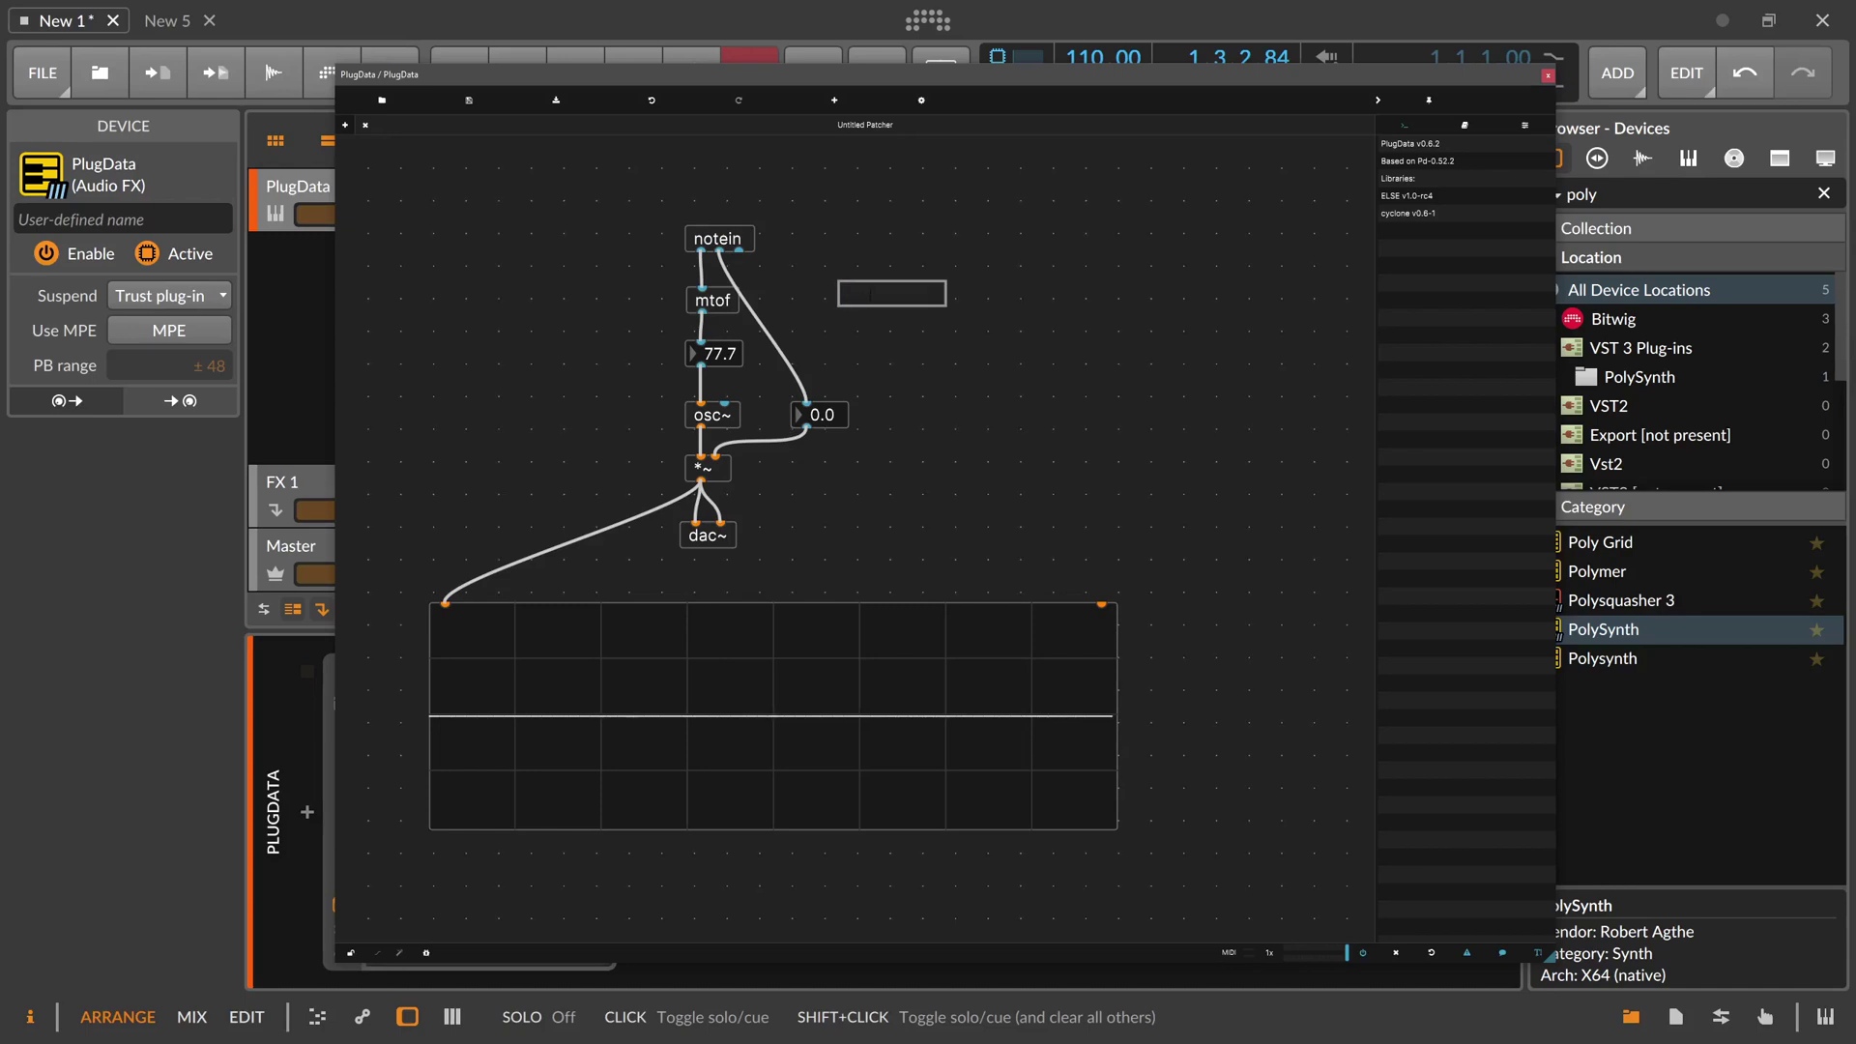
text(/ 100)
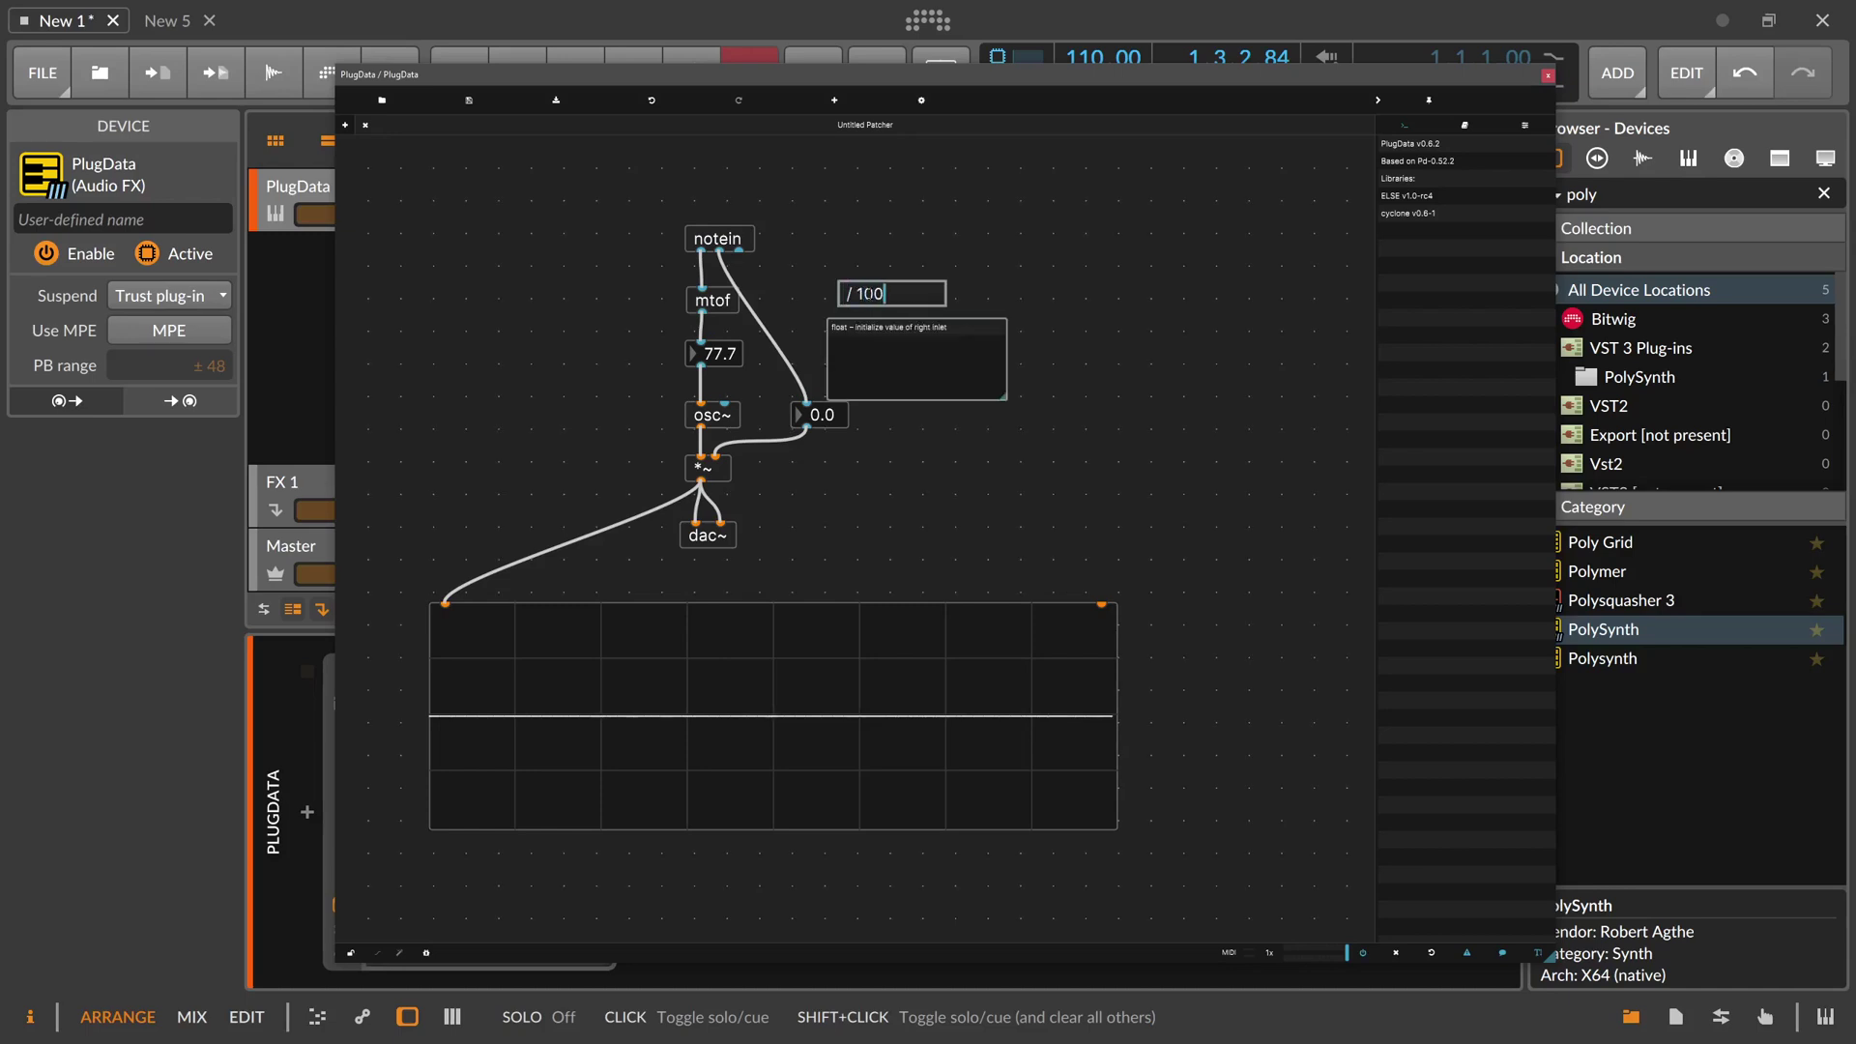
click(871, 299)
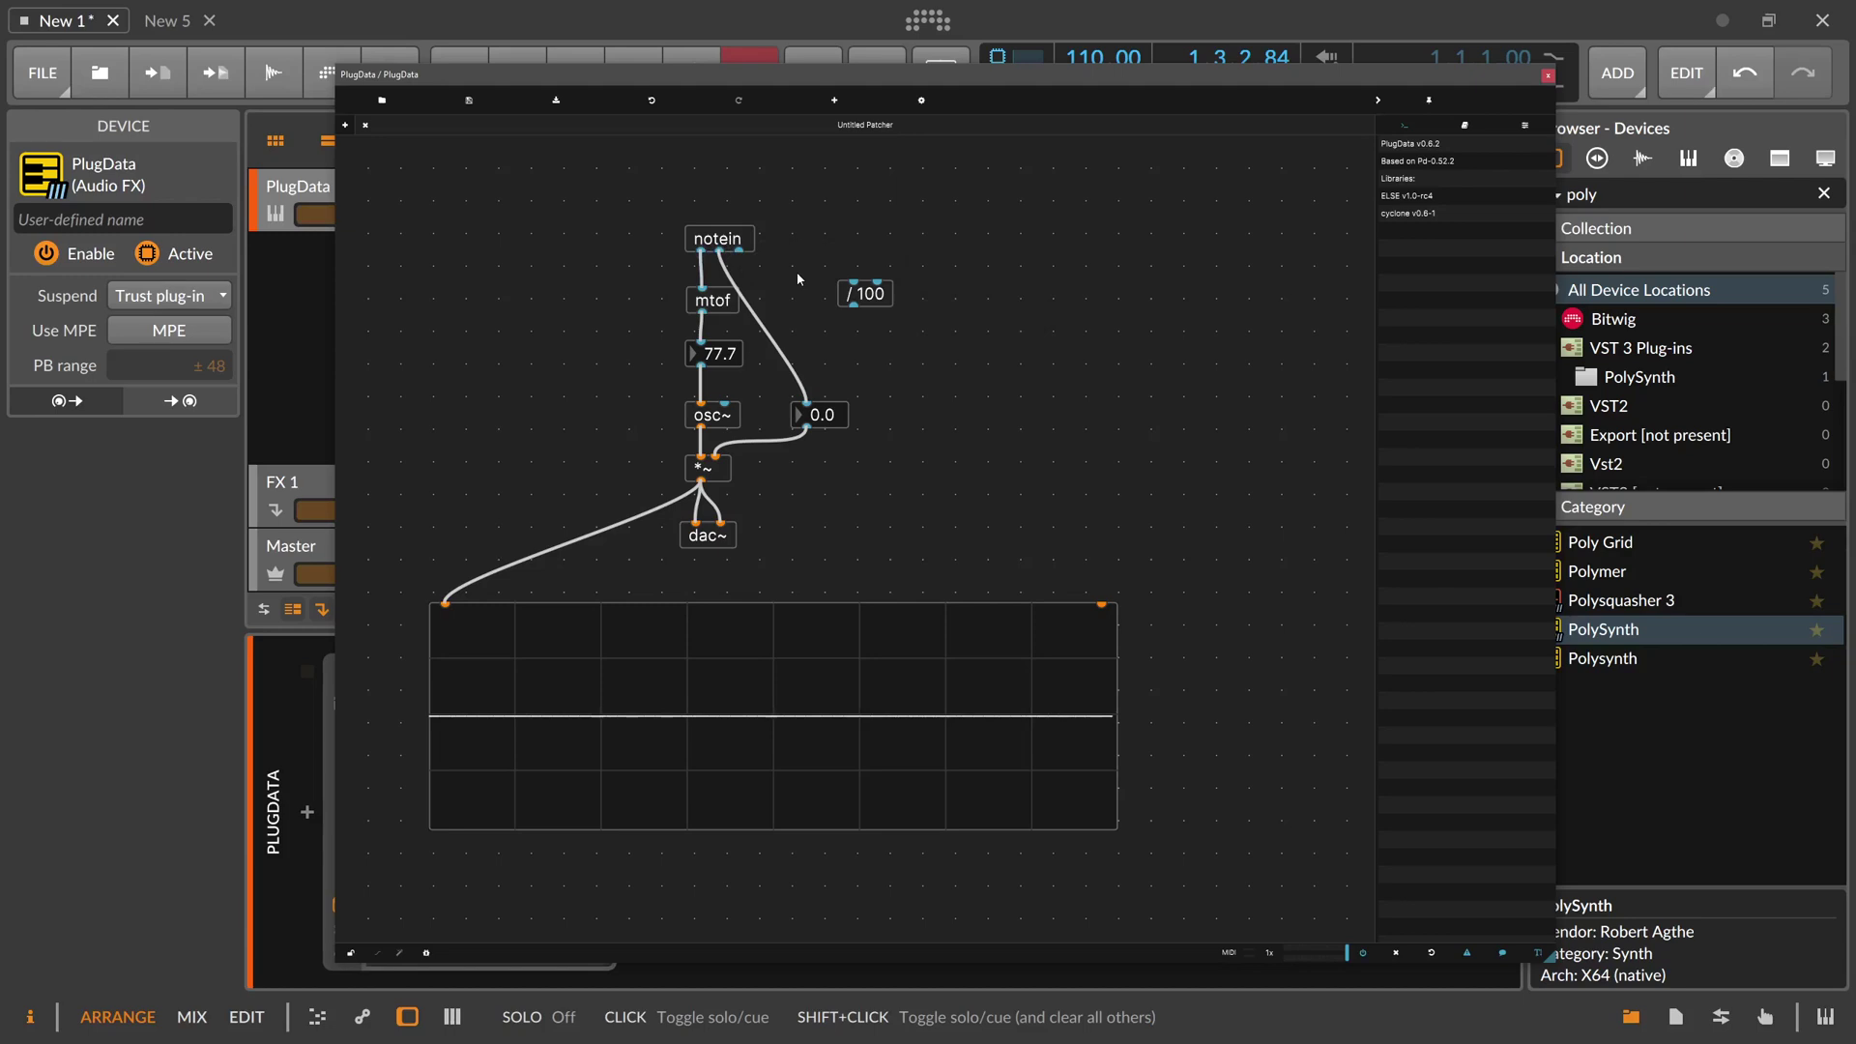
double_click(866, 294)
key(BackSpace)
key(BackSpace)
key(BackSpace)
text(12)
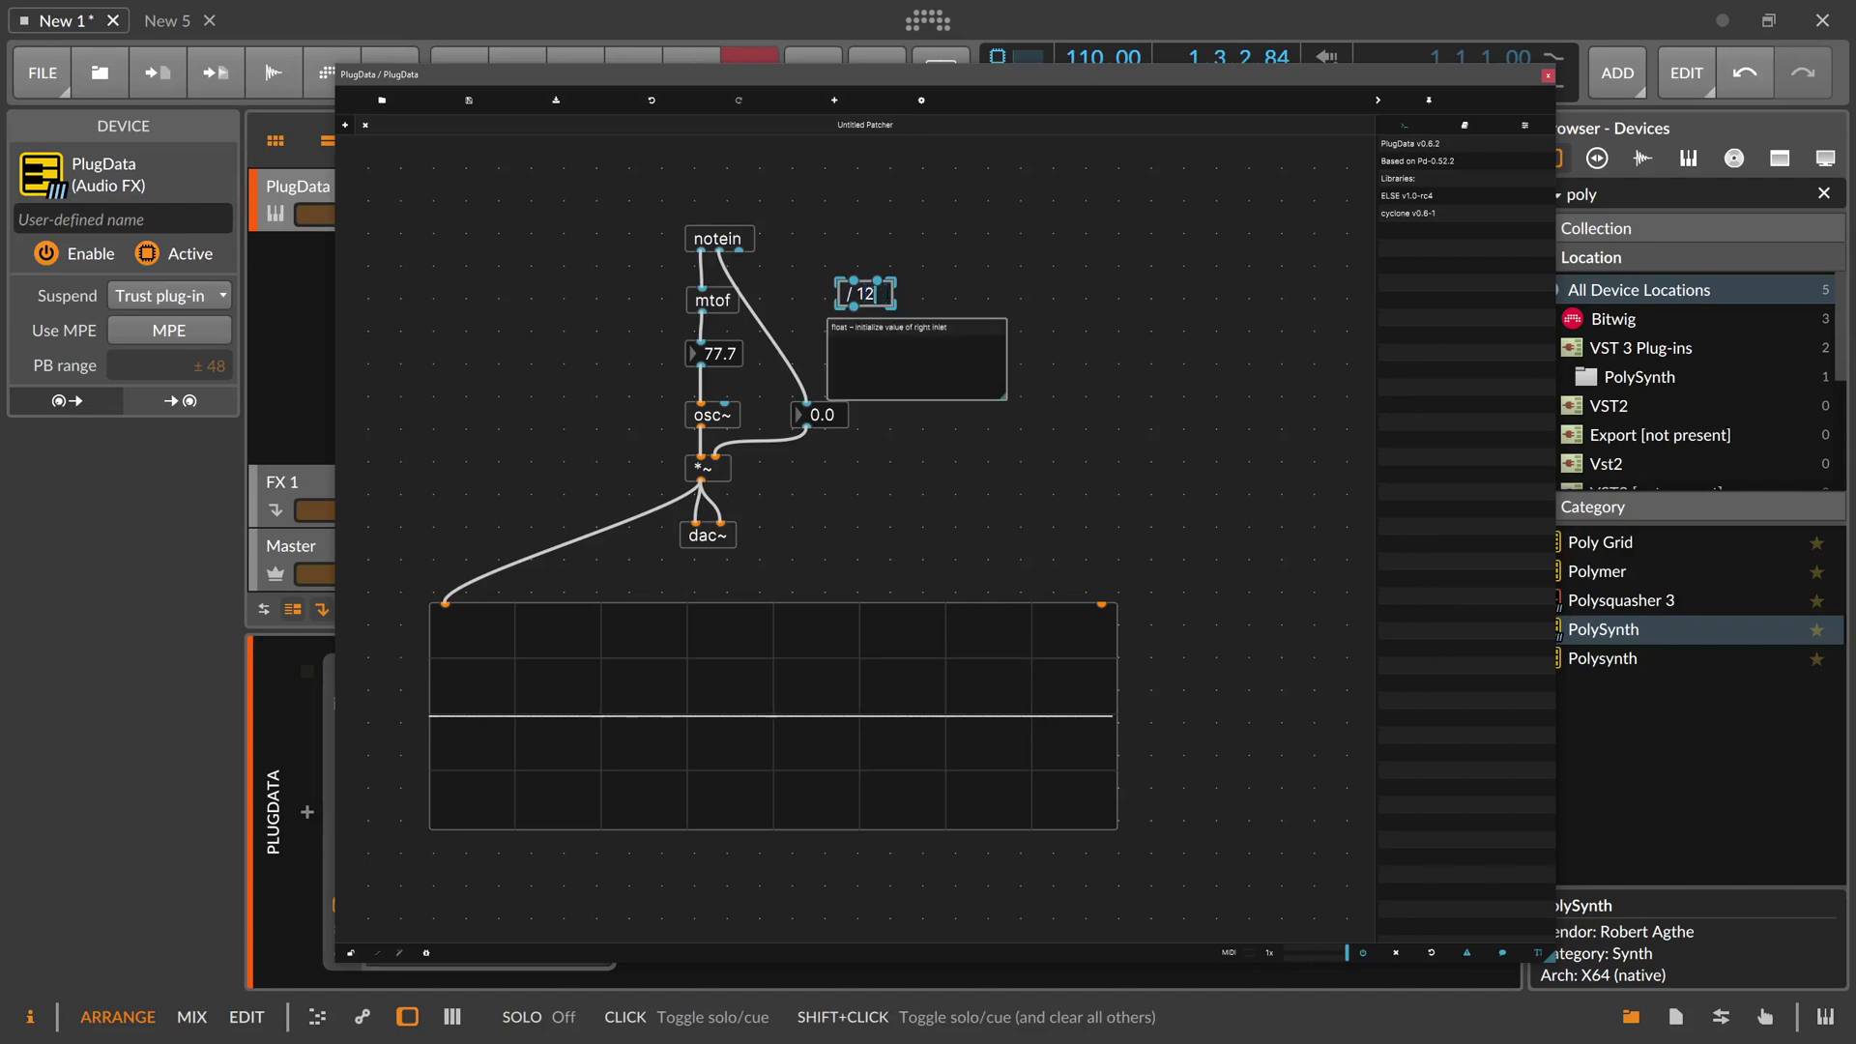
text(7)
click(888, 299)
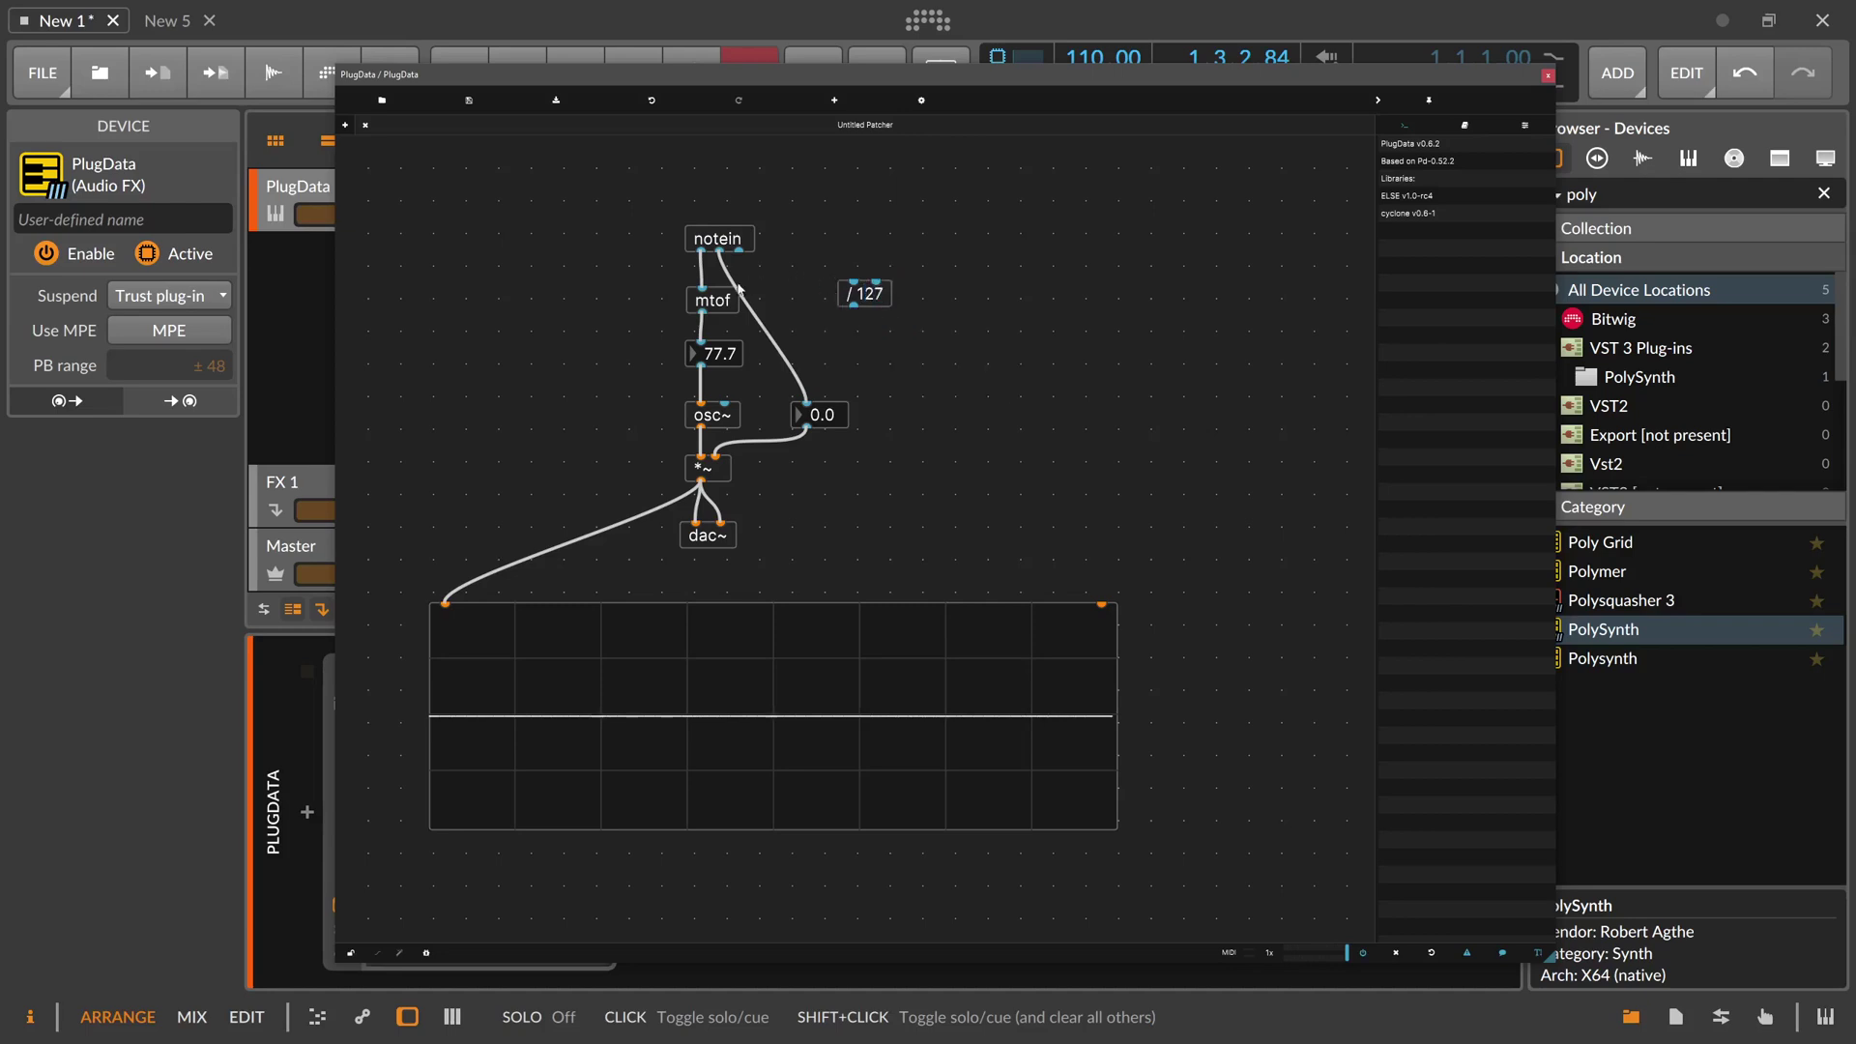
mouse_move(878, 300)
mouse_down()
mouse_move(777, 360)
mouse_move(859, 290)
mouse_up()
click(902, 304)
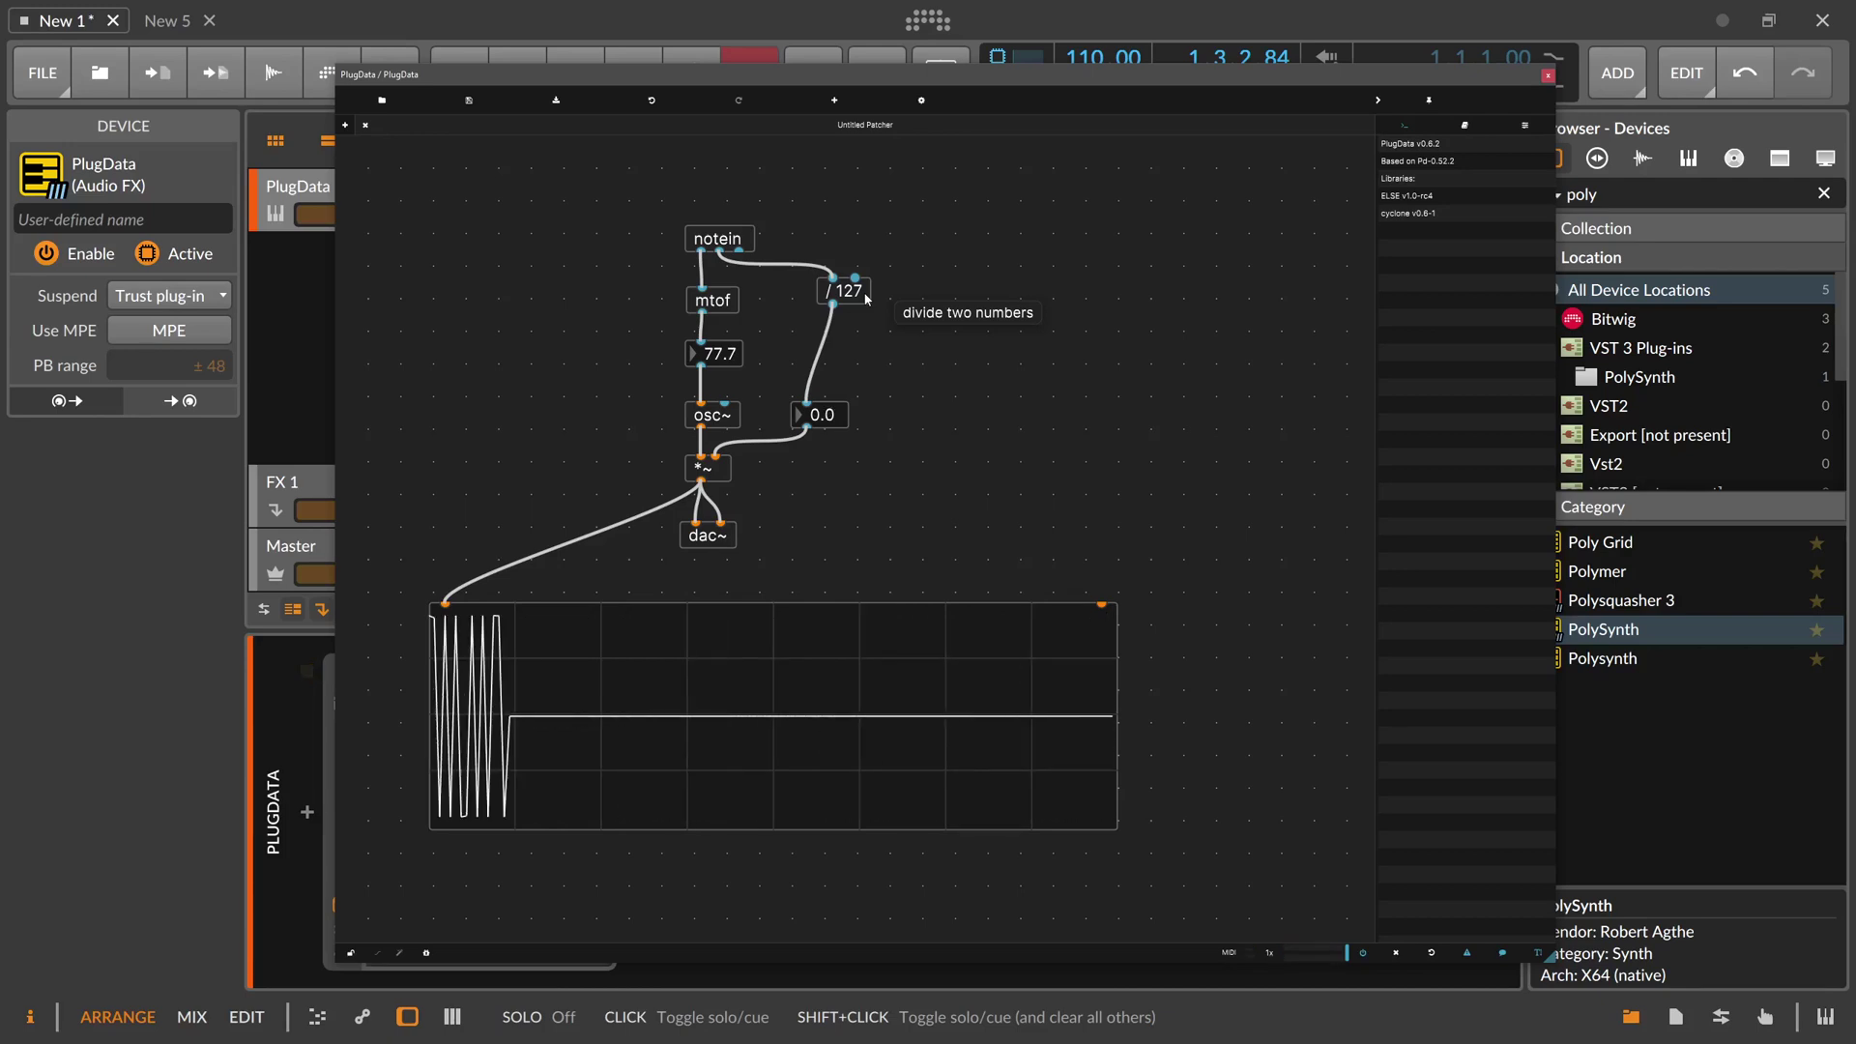
Shift the / 127 object left and down so it sits above the 0.0 number box
drag(866, 298, 844, 307)
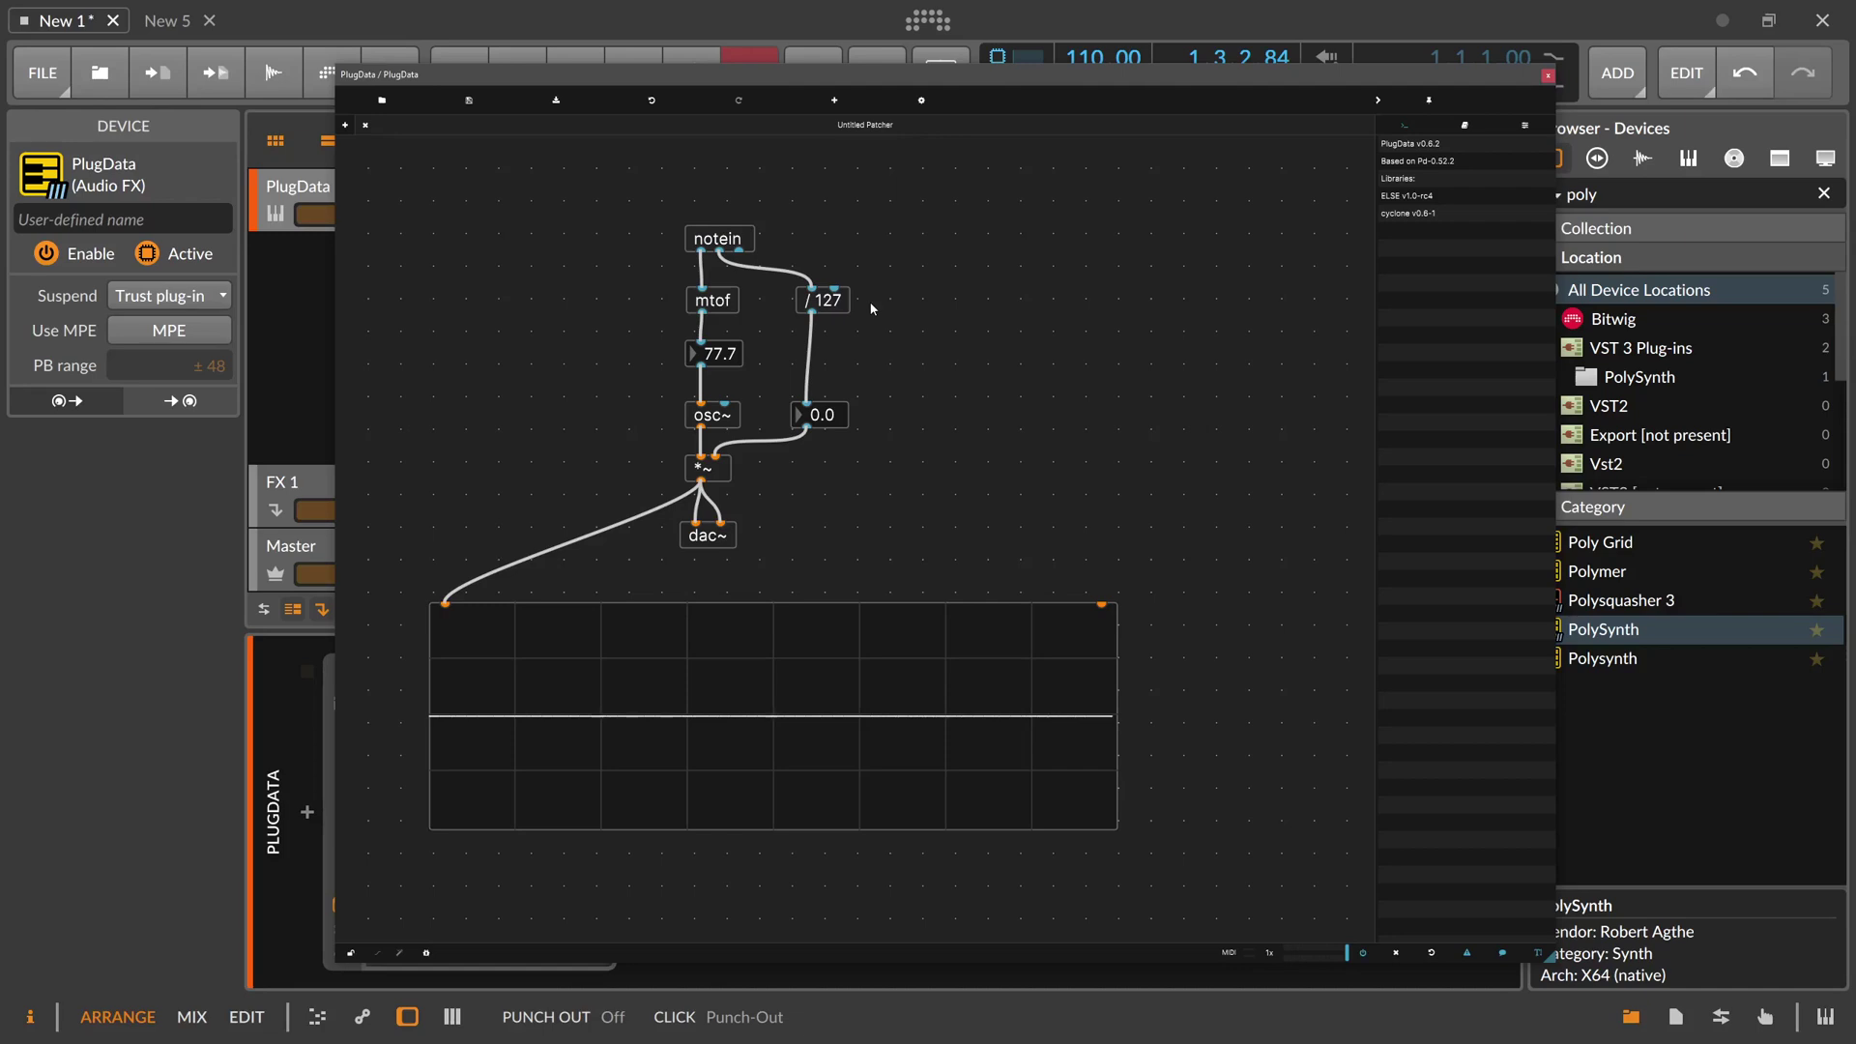
Save the patch under the name 'tutorial' as tutorial.pd
click(467, 101)
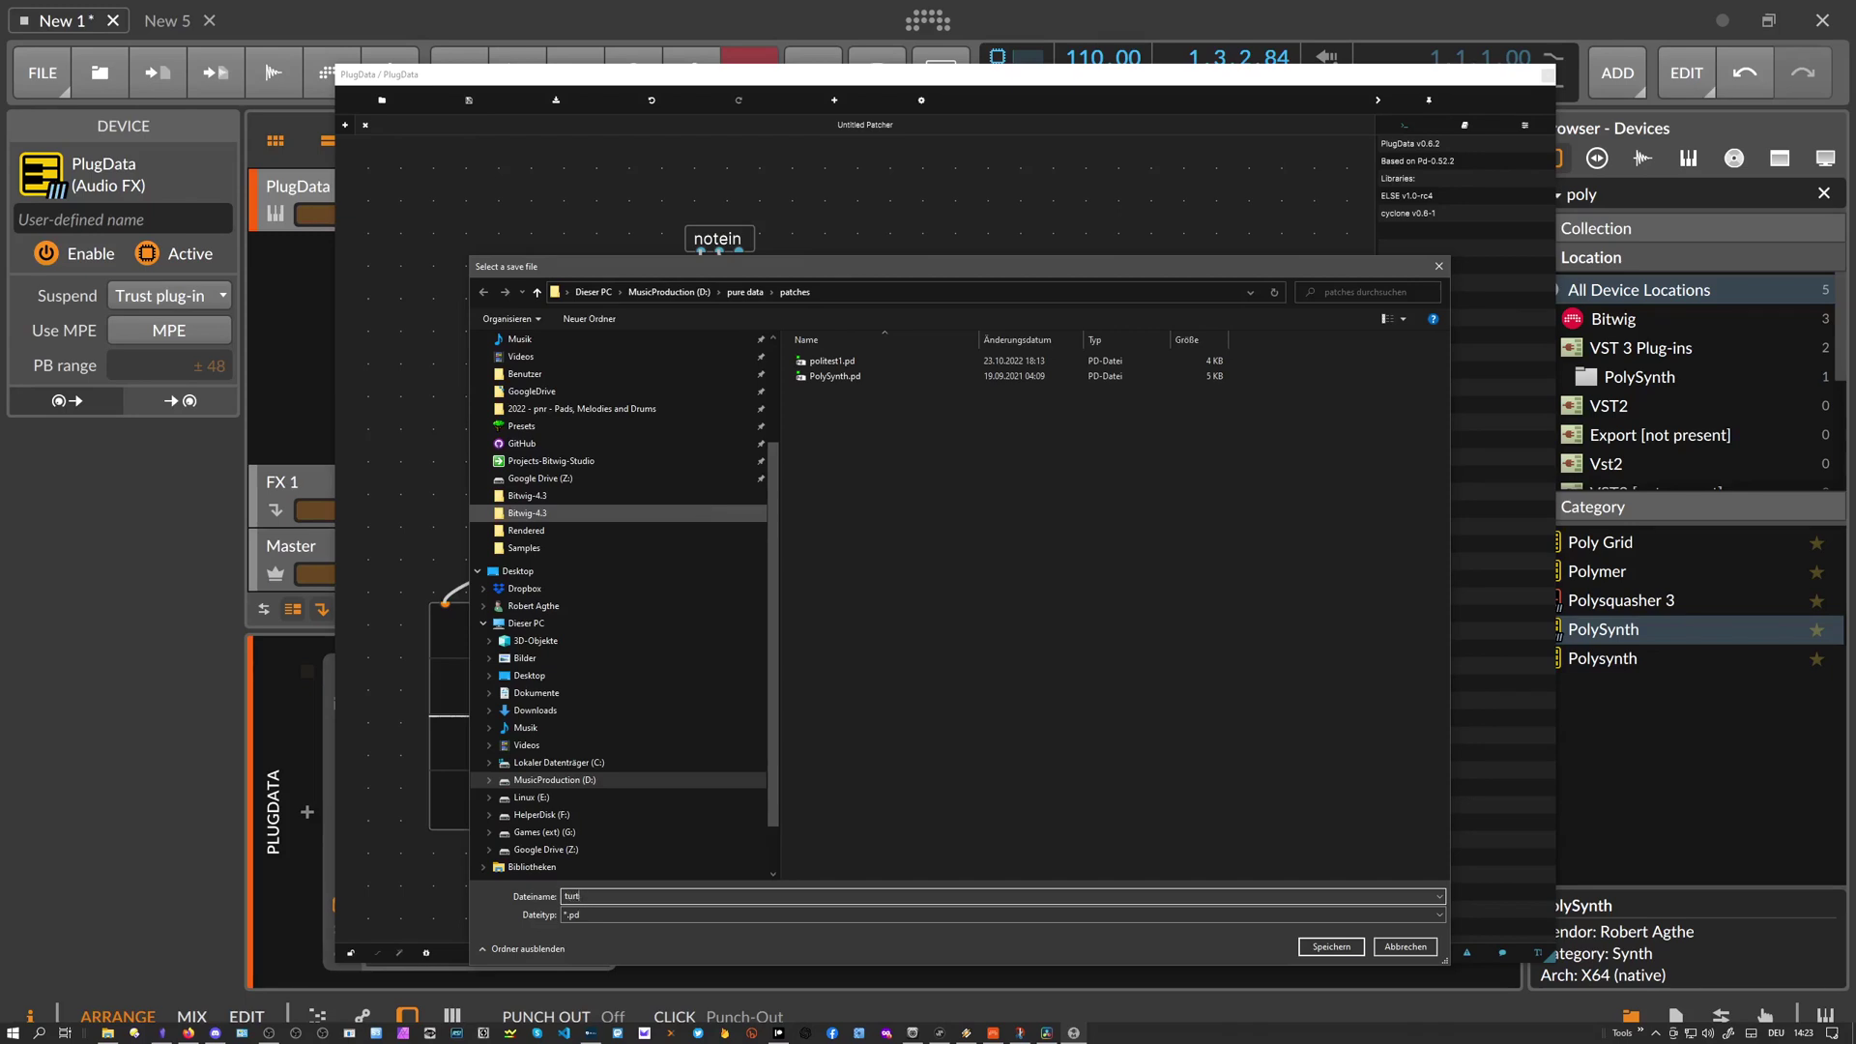
text(tutorial)
key(Return)
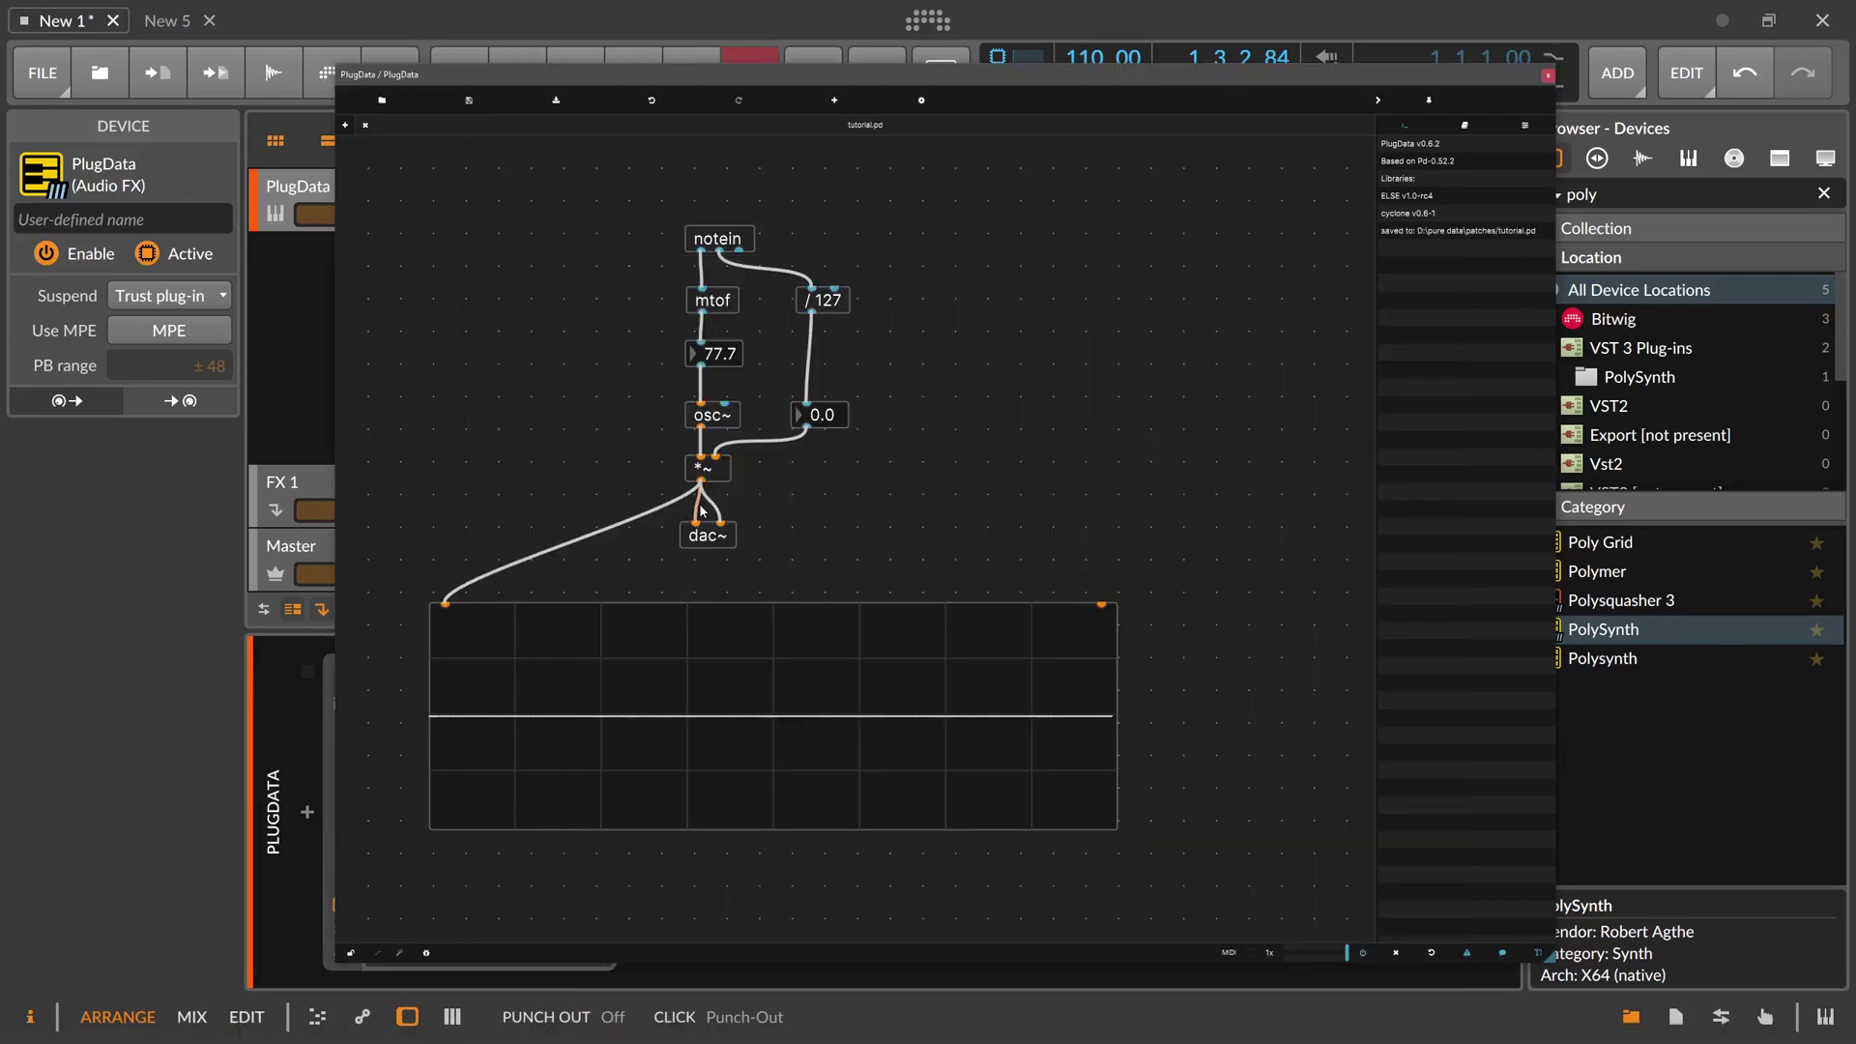